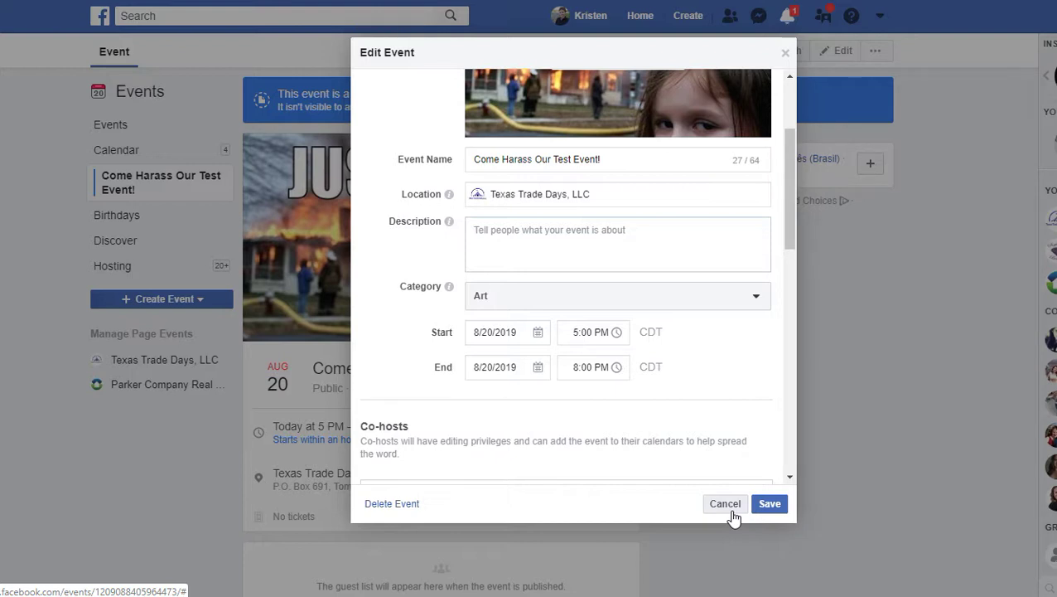
left_click(607, 235)
type("sdfdf")
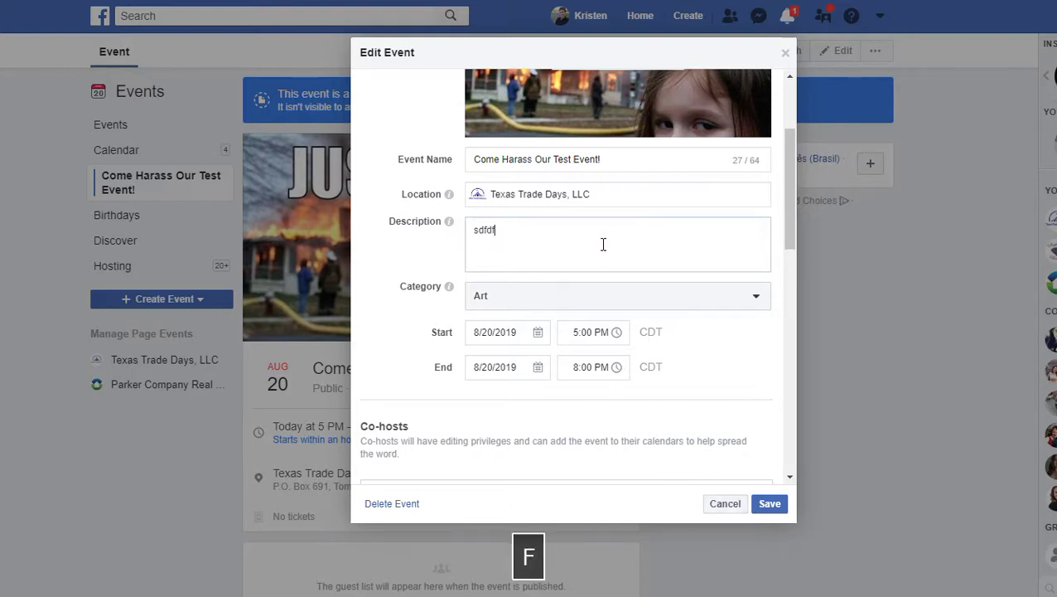
left_click(577, 300)
left_click(591, 327)
left_click(727, 506)
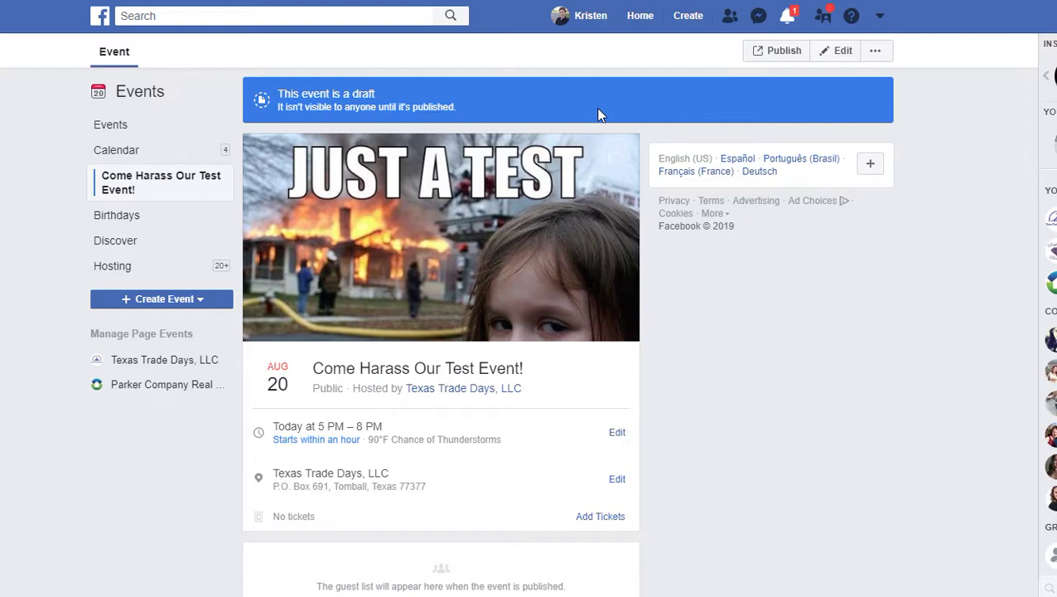
Step: Reopen the draft event for editing and clear the filler text from its description
scroll(663, 290, "down", 4)
scroll(663, 290, "up", 4)
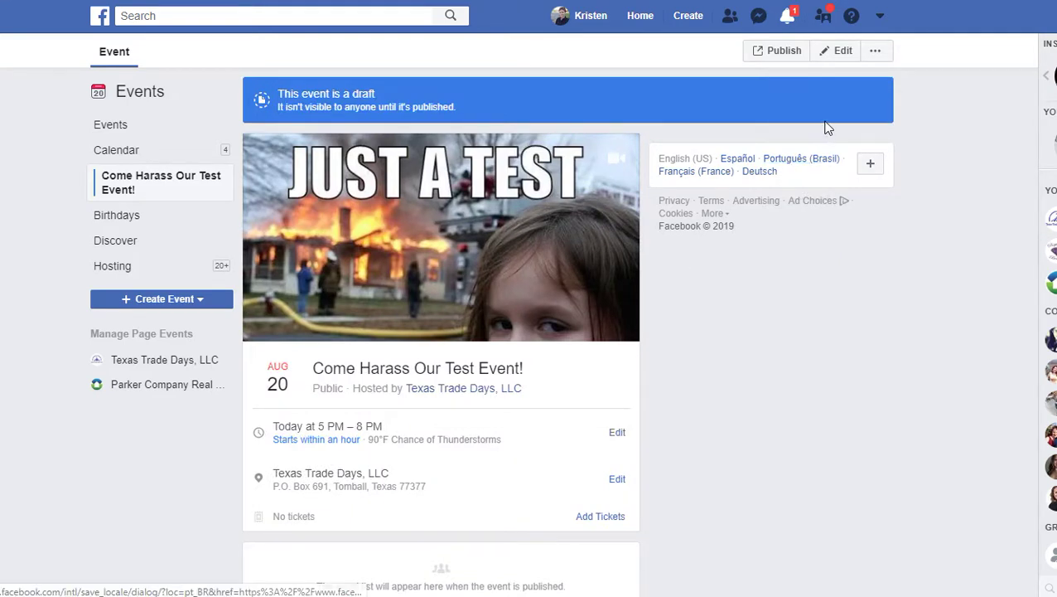
left_click(841, 58)
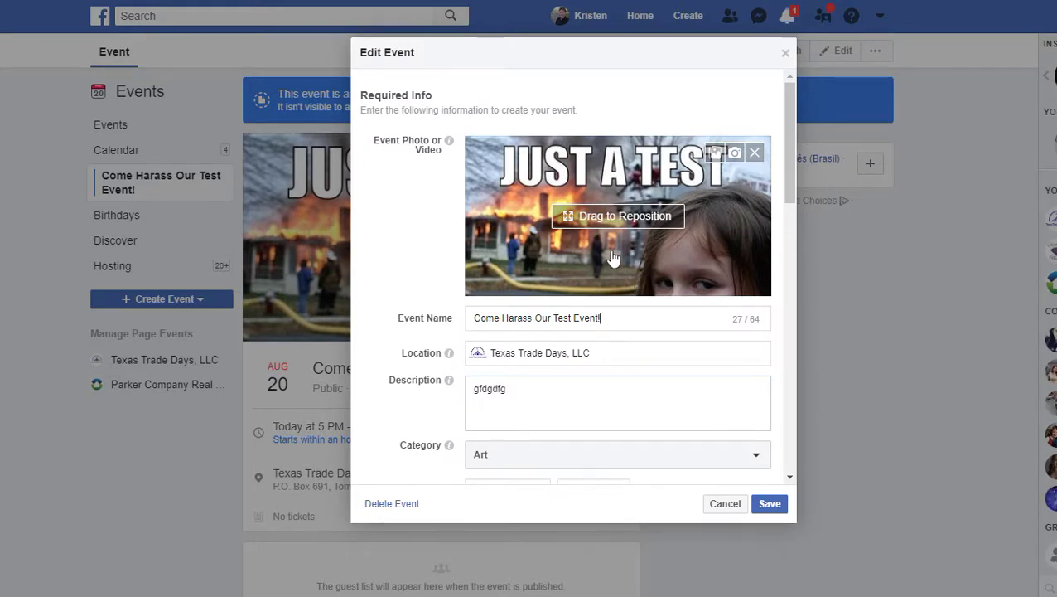
scroll(609, 257, "down", 2)
left_click(608, 247)
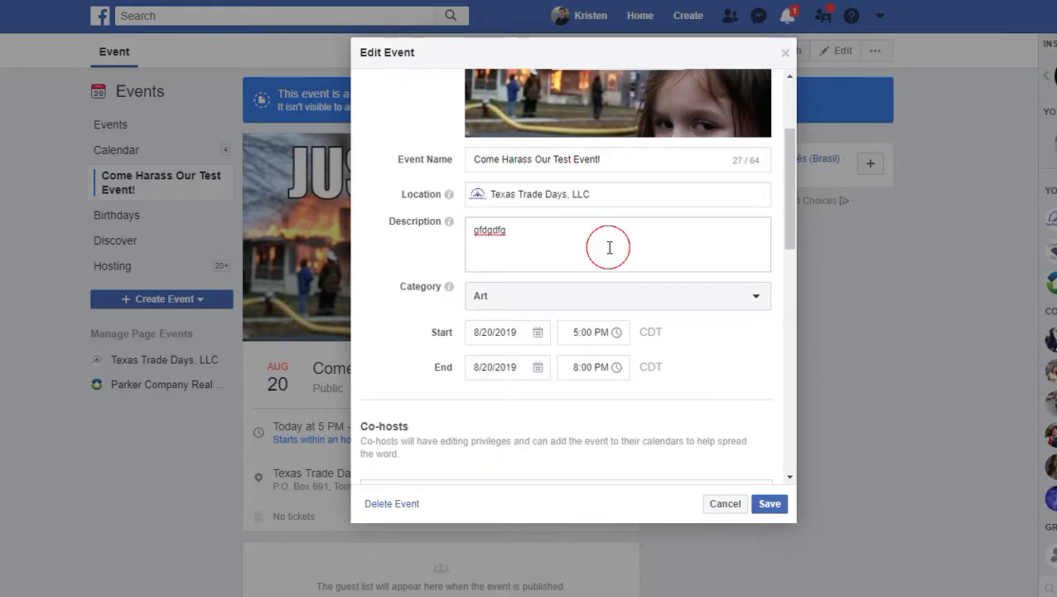
double_click(609, 236)
key("BackSpace")
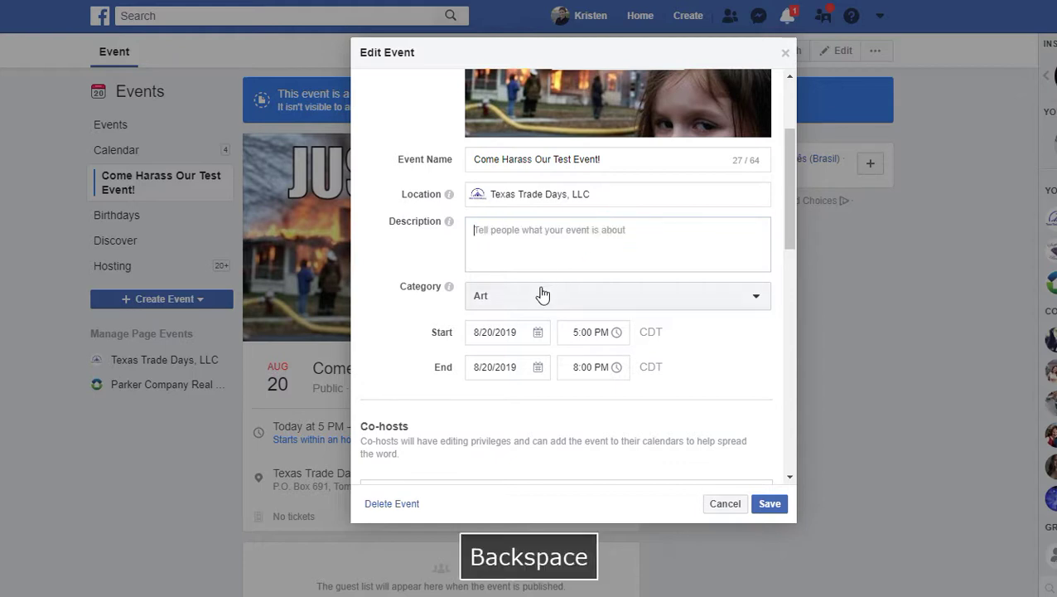
Step: Enter "Smile! You're on Candid Camera!" as the first line of the event description, followed by a blank line
left_click(538, 293)
left_click(537, 296)
left_click(562, 226)
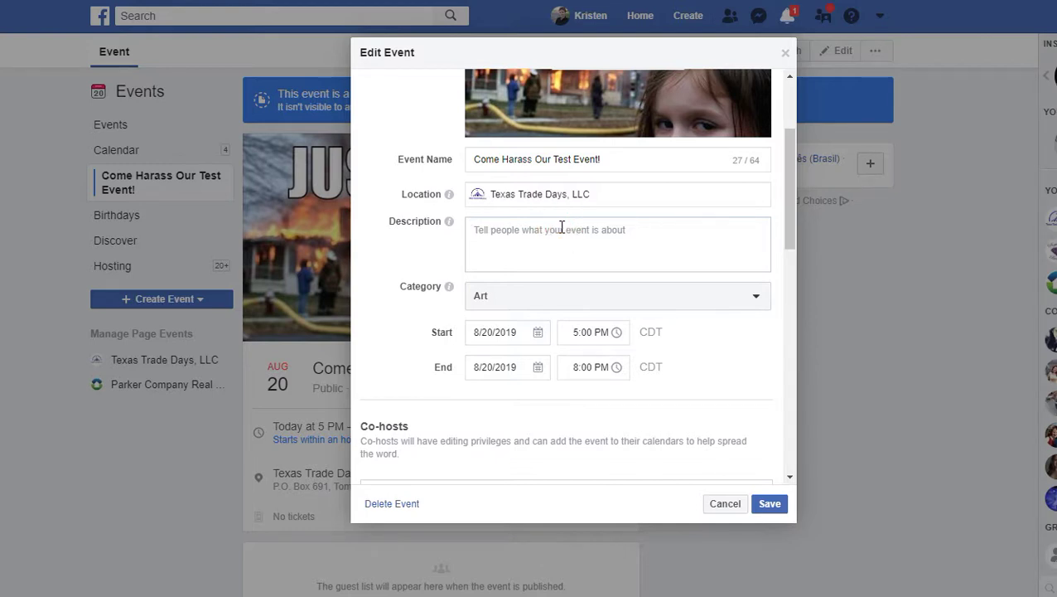
type("Smile!")
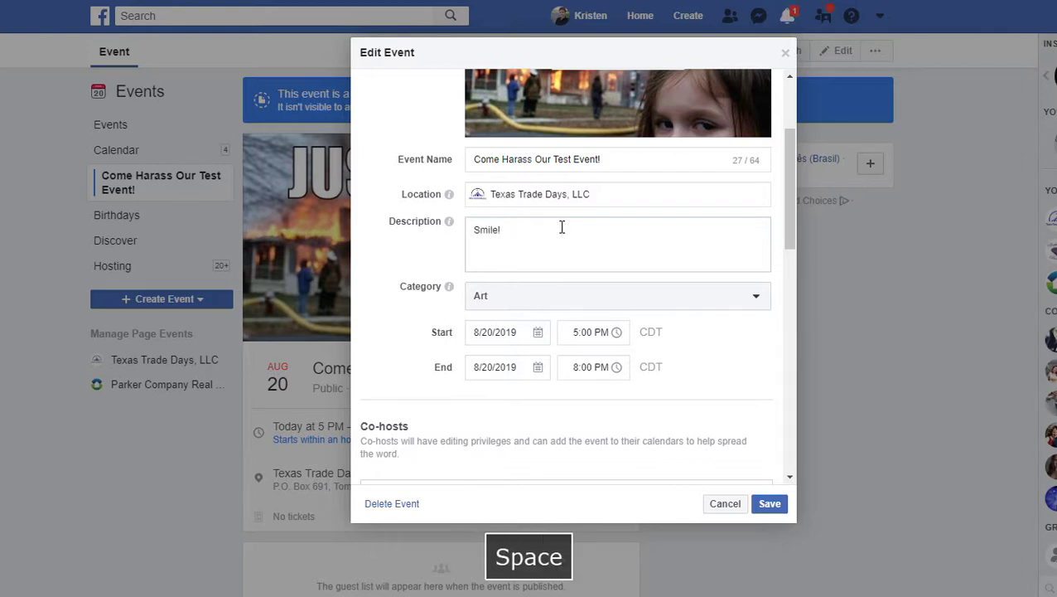
type(" Ca")
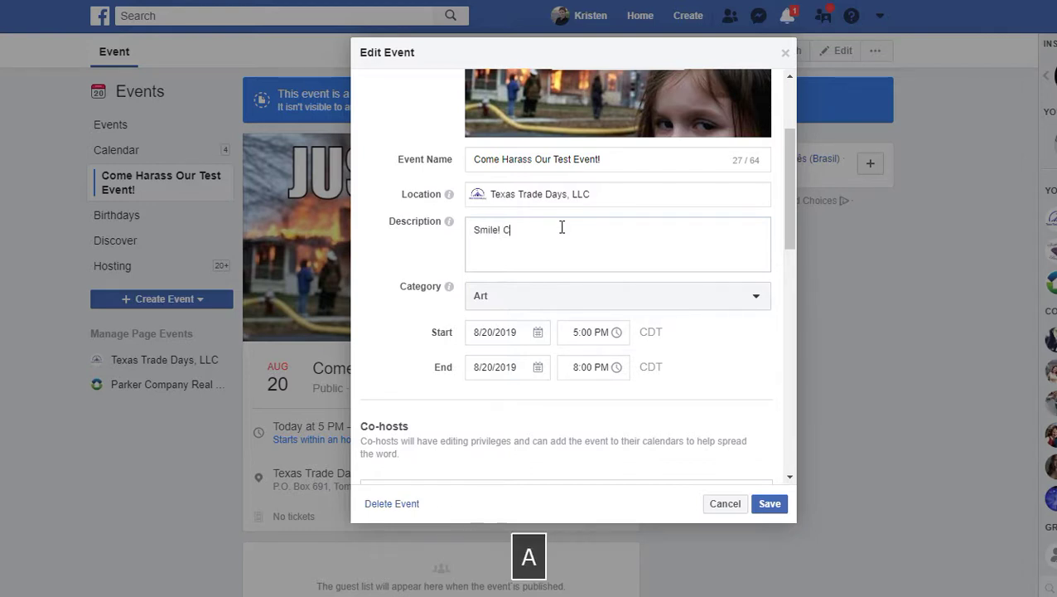
key("BackSpace")
key("BackSpace")
type("You're on ca")
key("BackSpace")
key("BackSpace")
type("Candid ")
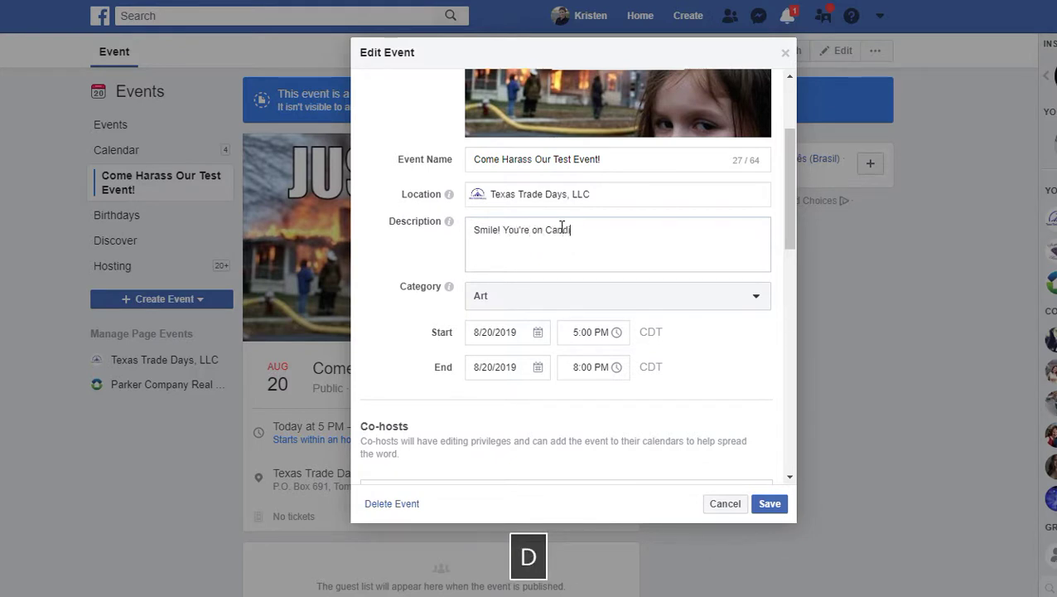
type("Camera!")
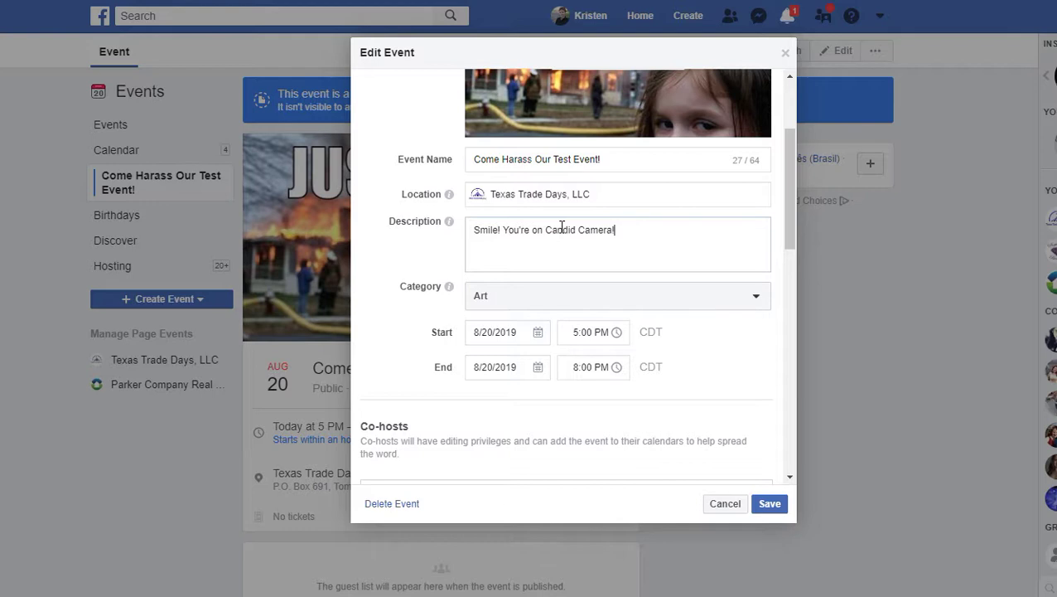
key("Return")
key("Return")
key("BackSpace")
key("Return")
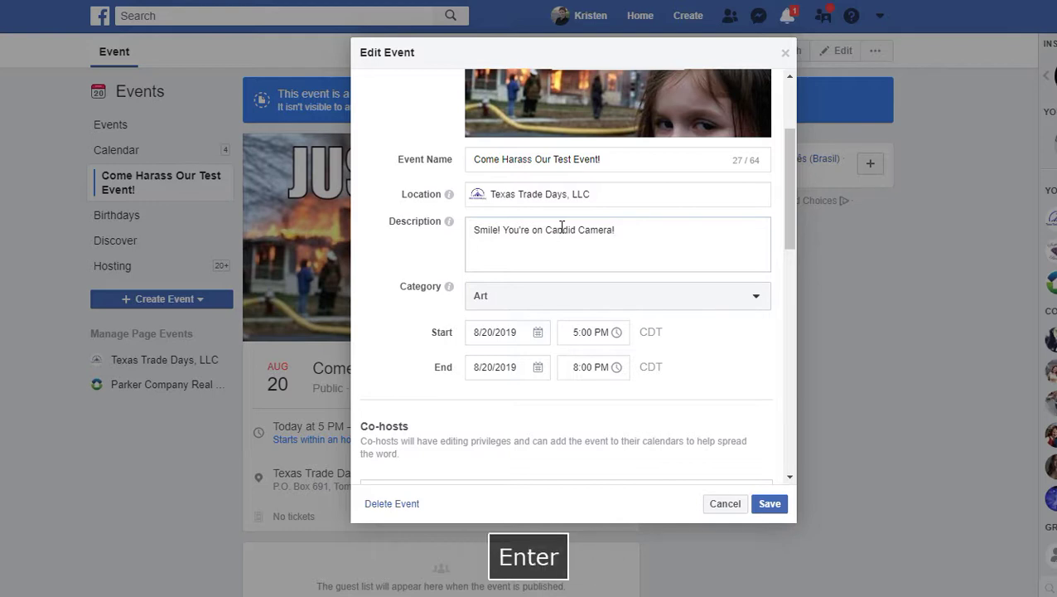
Step: Add the text "We're doing a "How To" video about Facebook Events" below the blank line in the event description
type("We're ")
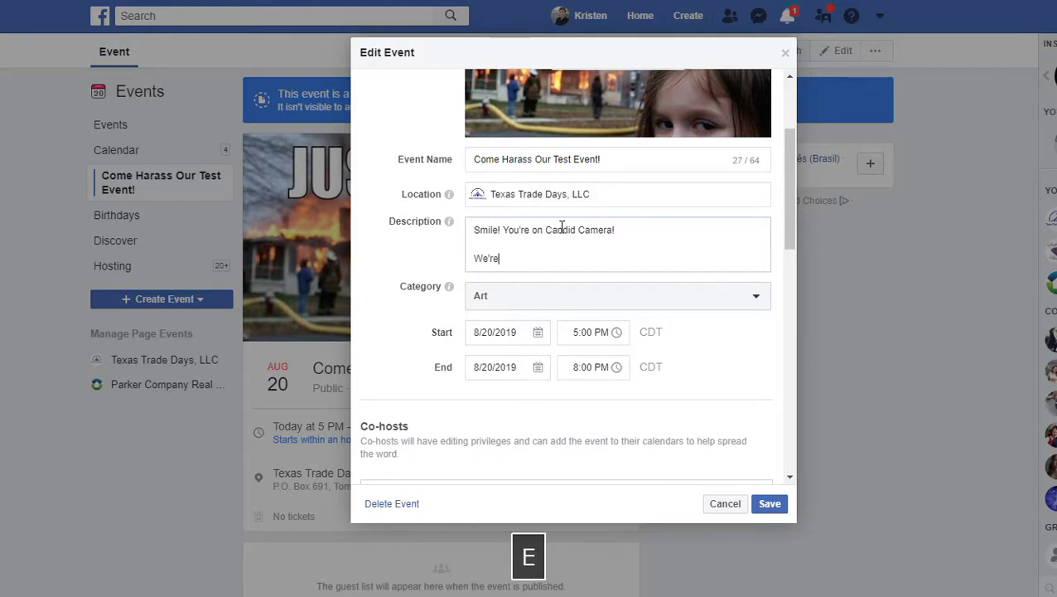
type("doin")
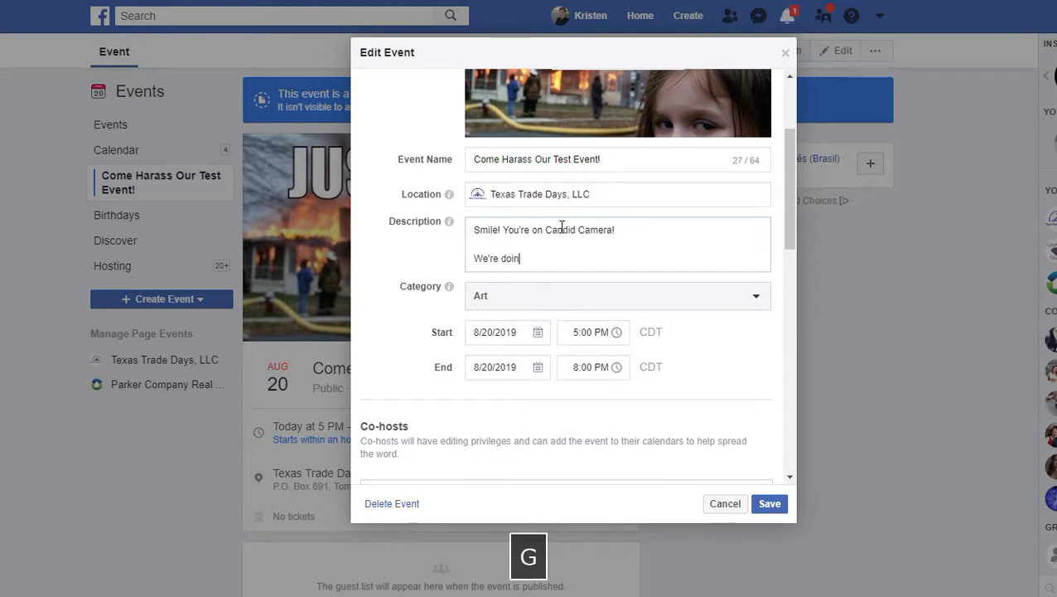
type("g a \"How")
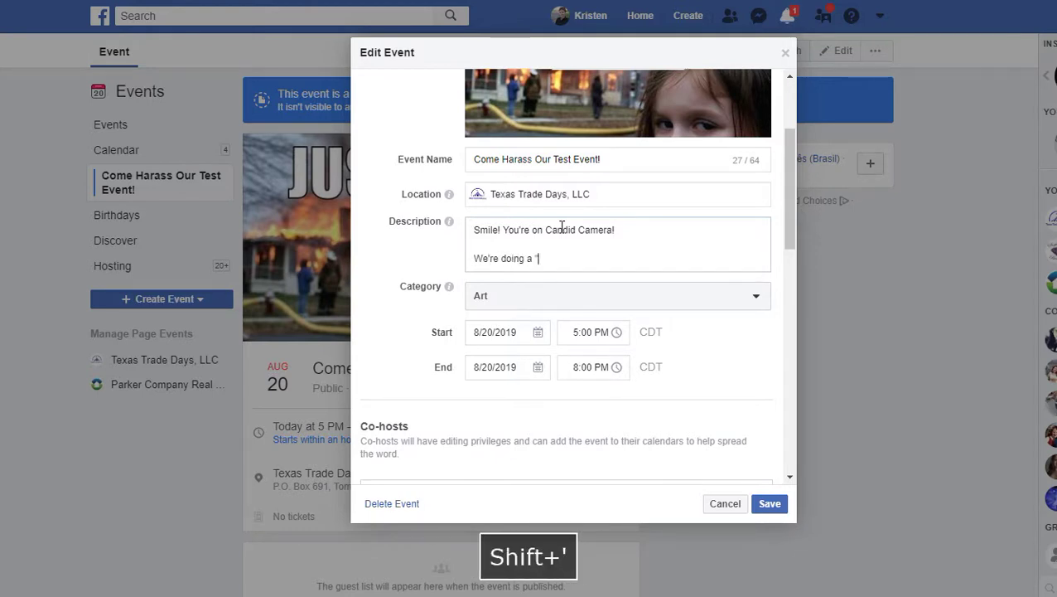
type(" To")
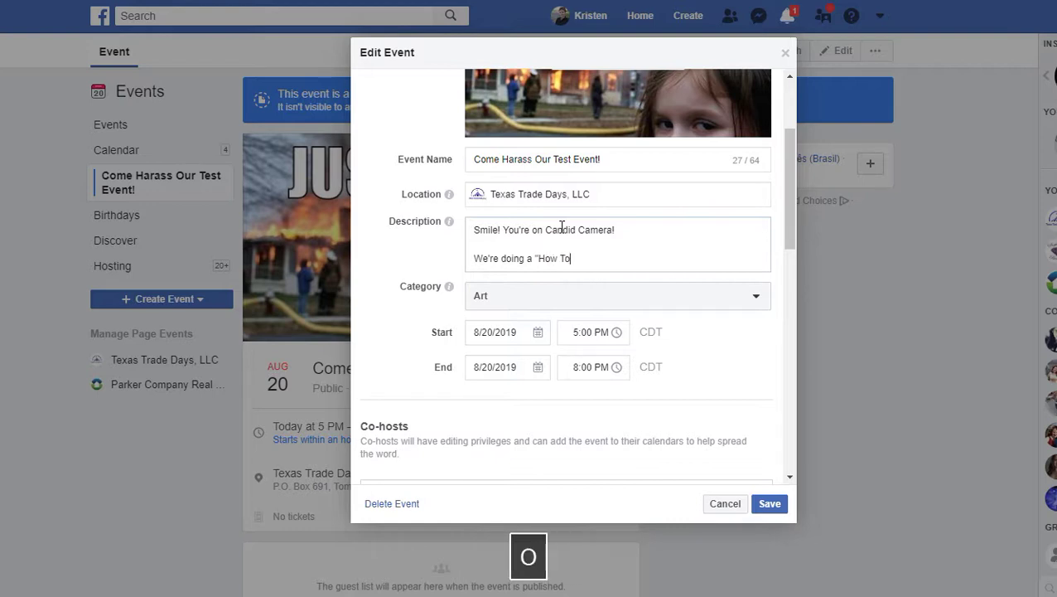
type("\" video an")
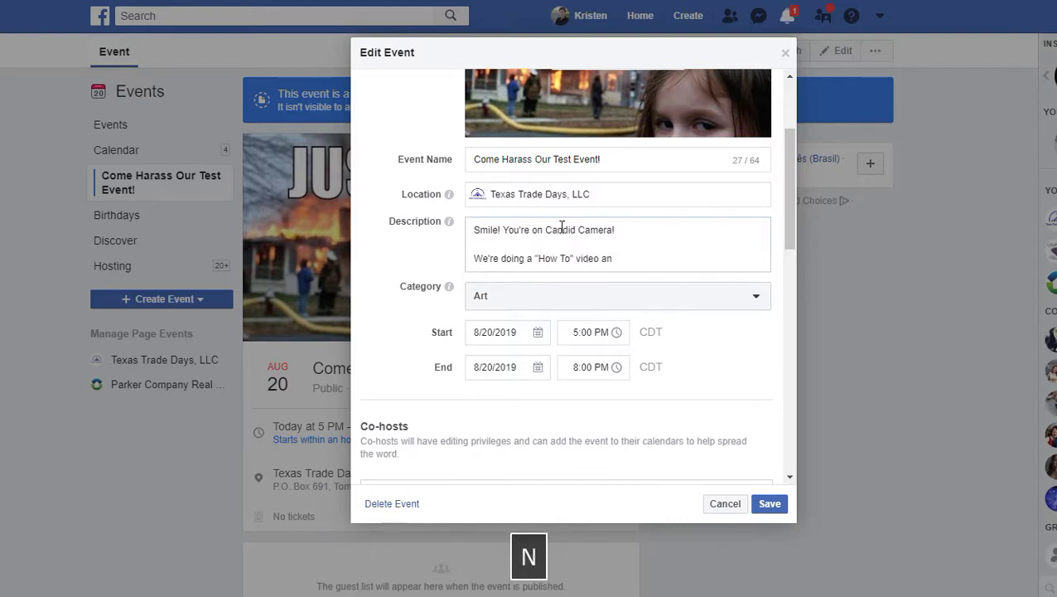
key("Num_Lock")
key("BackSpace")
type("bout Fa")
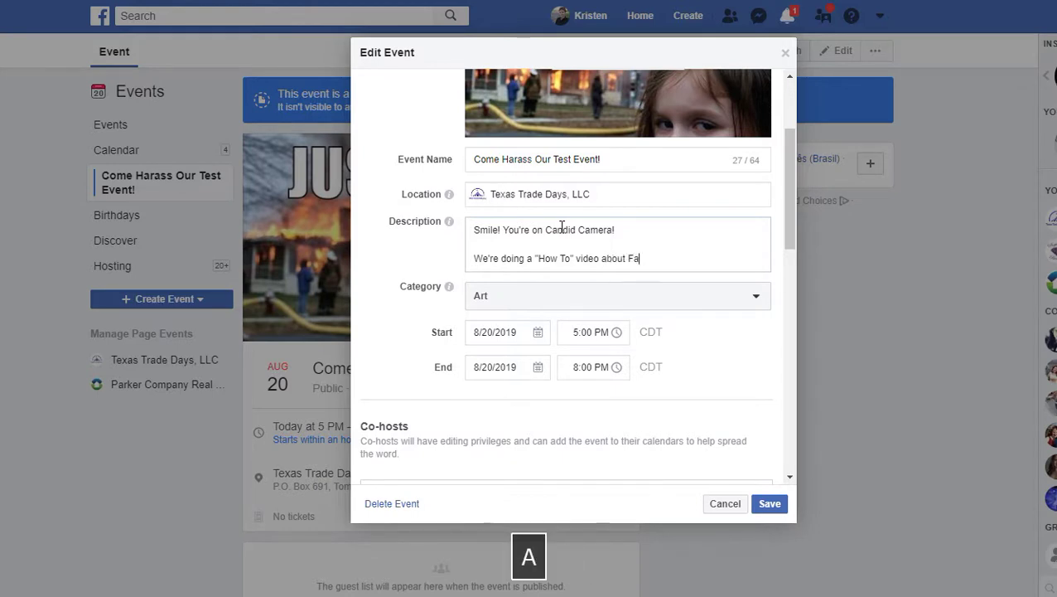
type("ceboo")
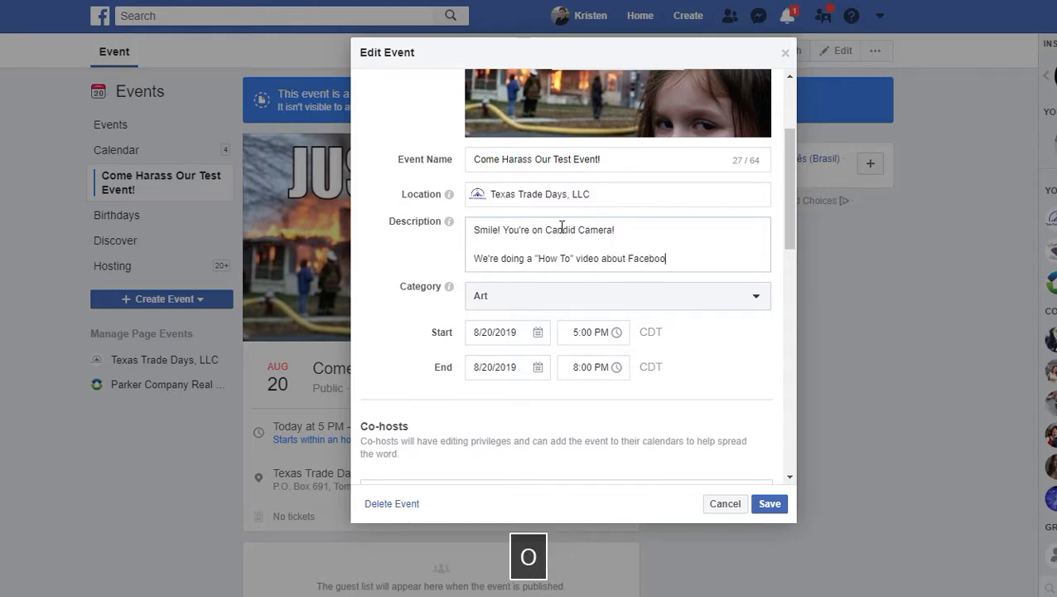
type("k Events")
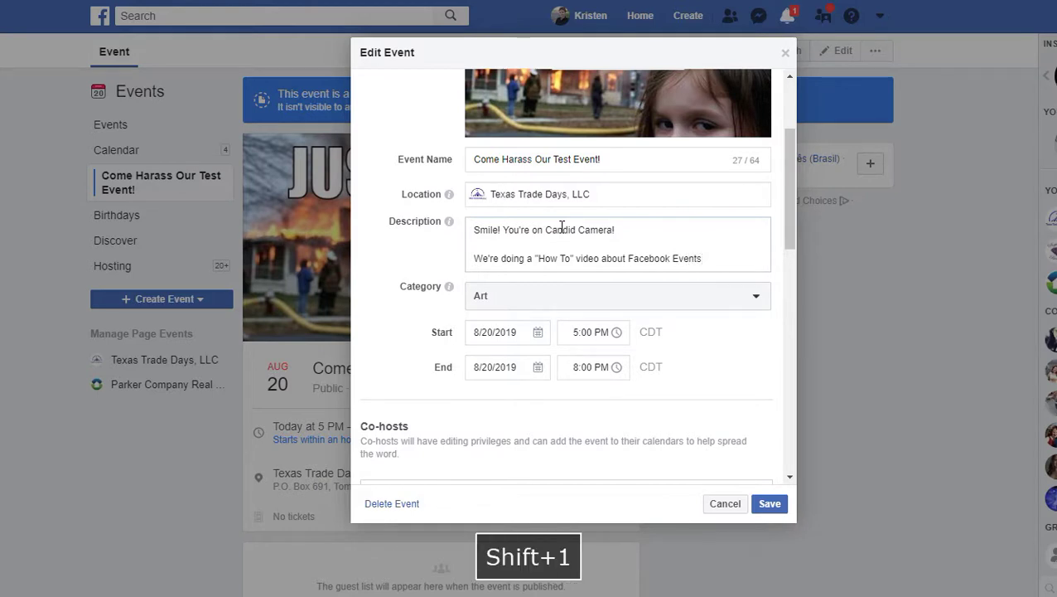
Step: Complete the description's last line with "! Send a shout out in the discussion tab!", writing "shout out" as two words
type("! Send a ")
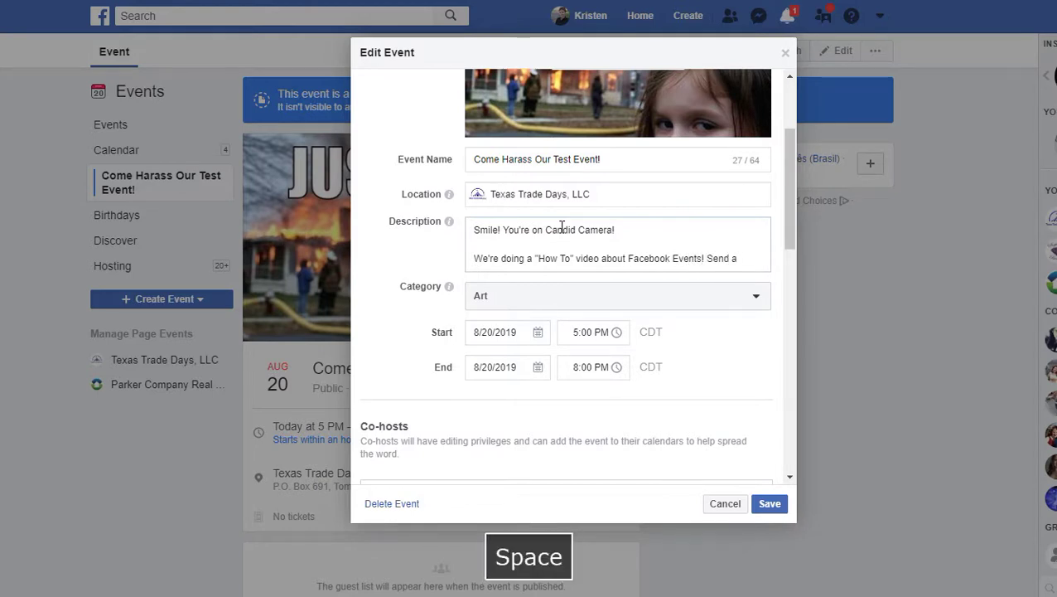
type("shoul")
key("BackSpace")
key("BackSpace")
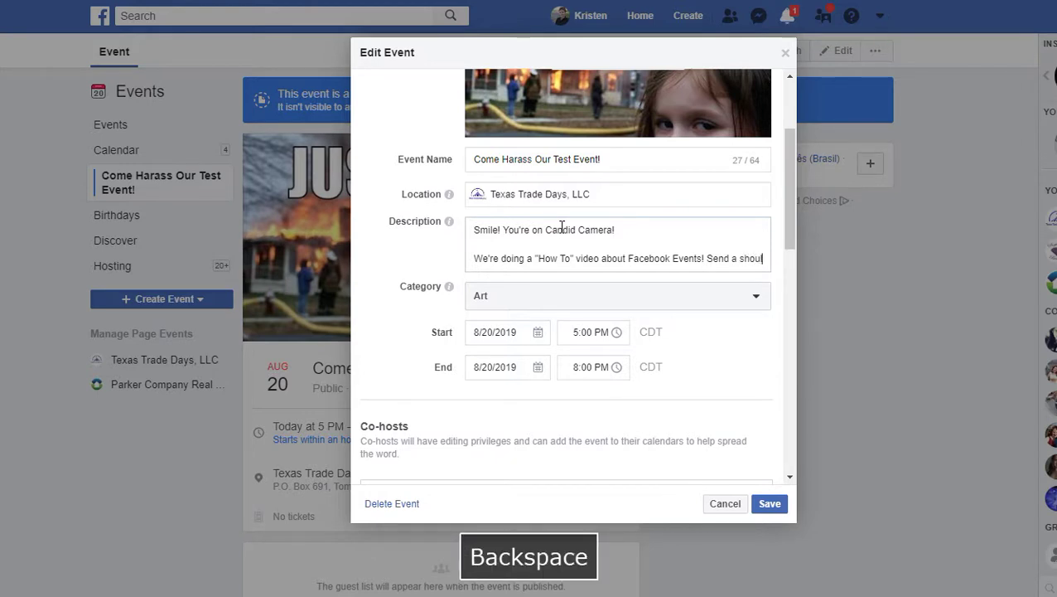
type("utout")
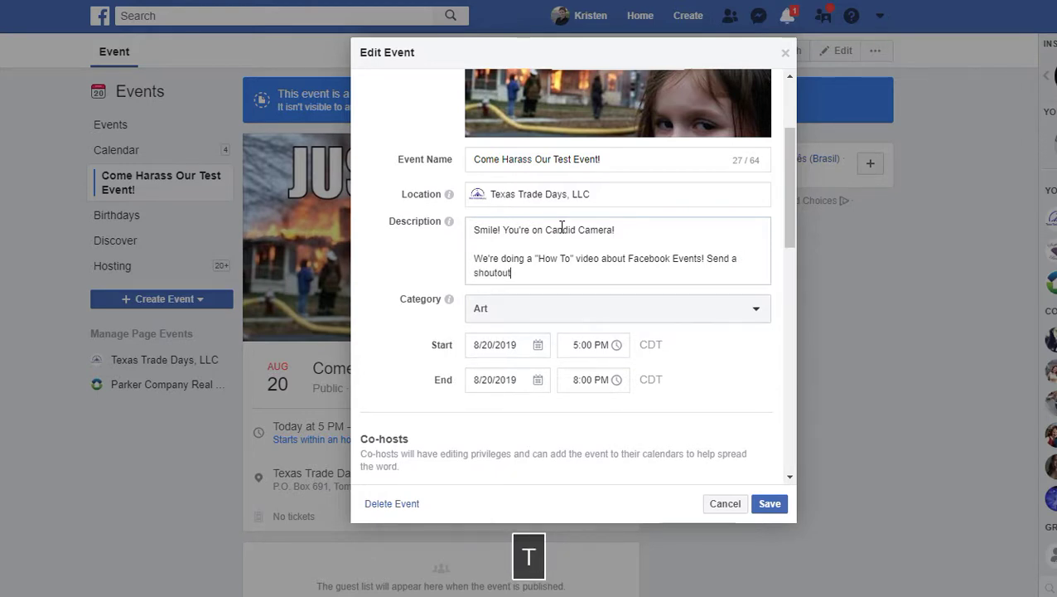
type(" in the")
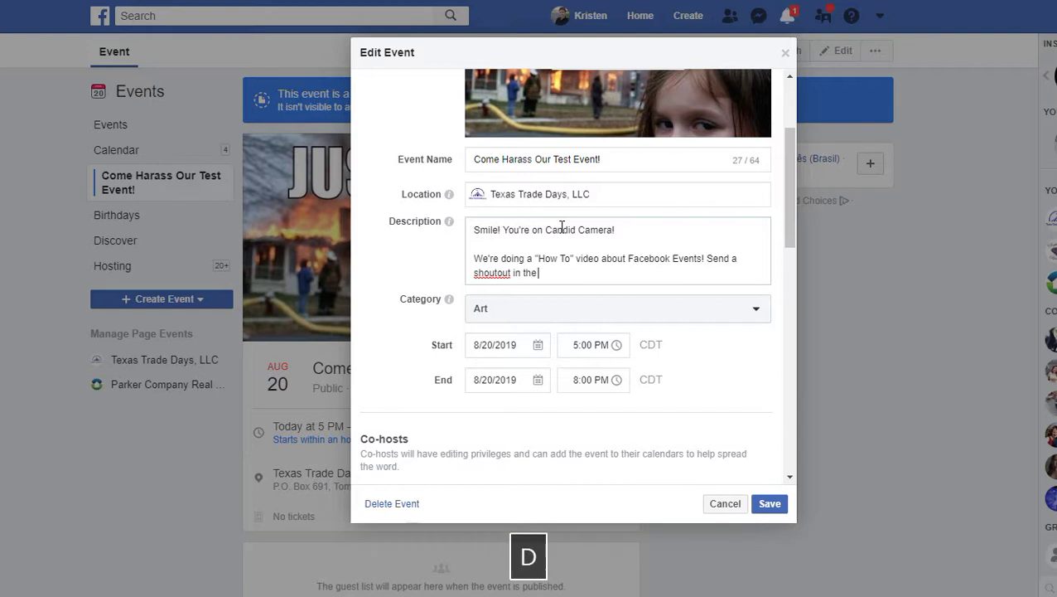
type(" discussion tab!")
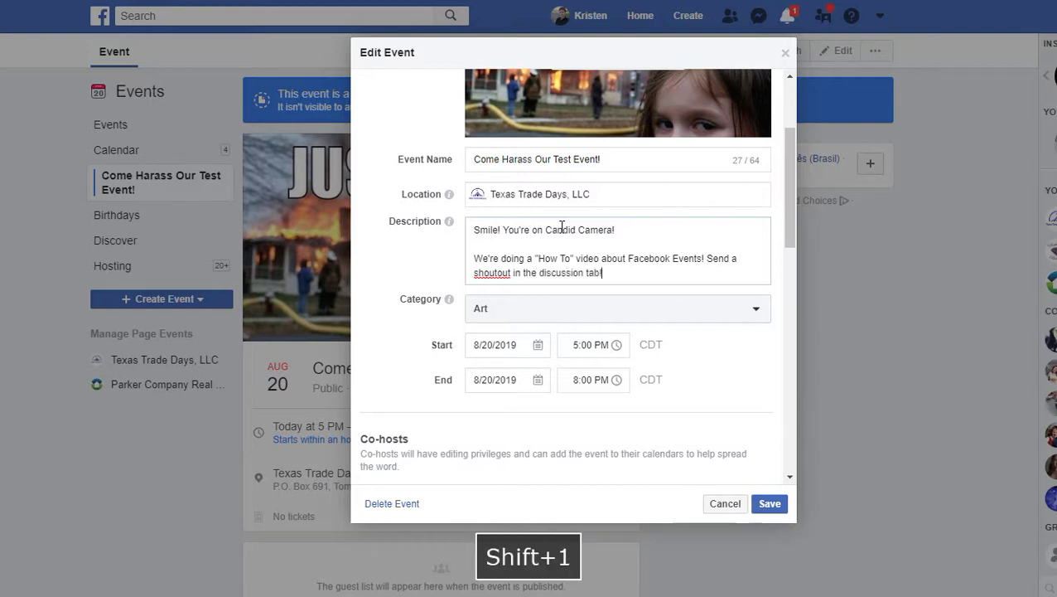
left_click(497, 272)
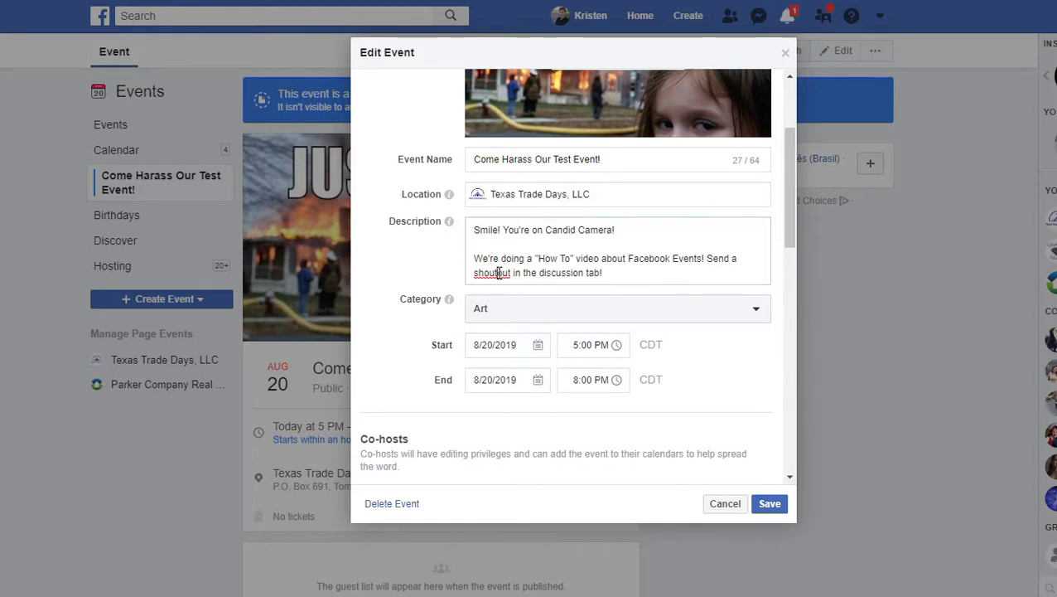
left_click(614, 274)
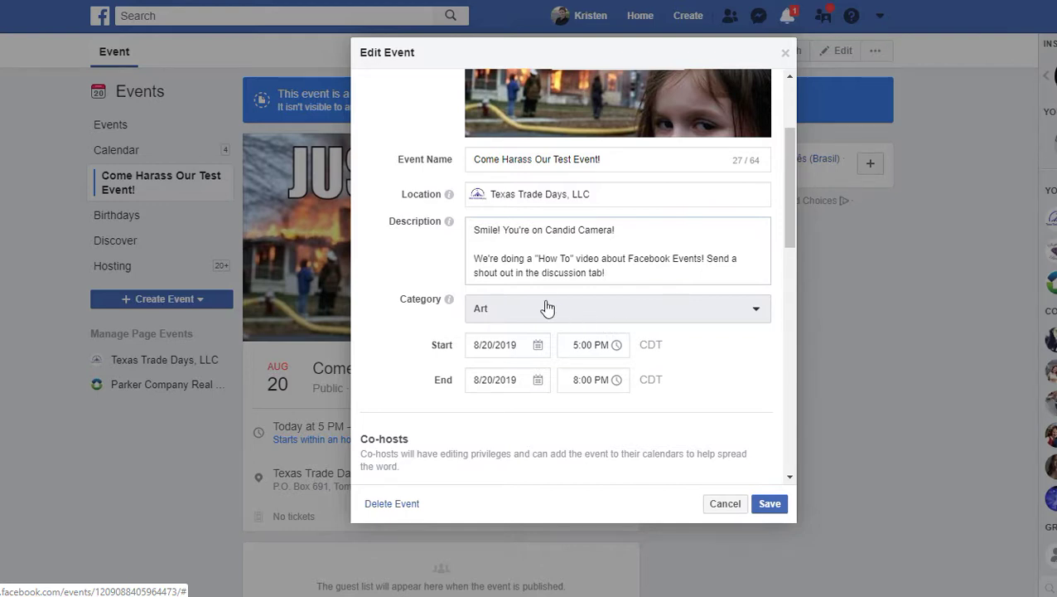
Step: Set the event category to Comedy
mouse_move(448, 225)
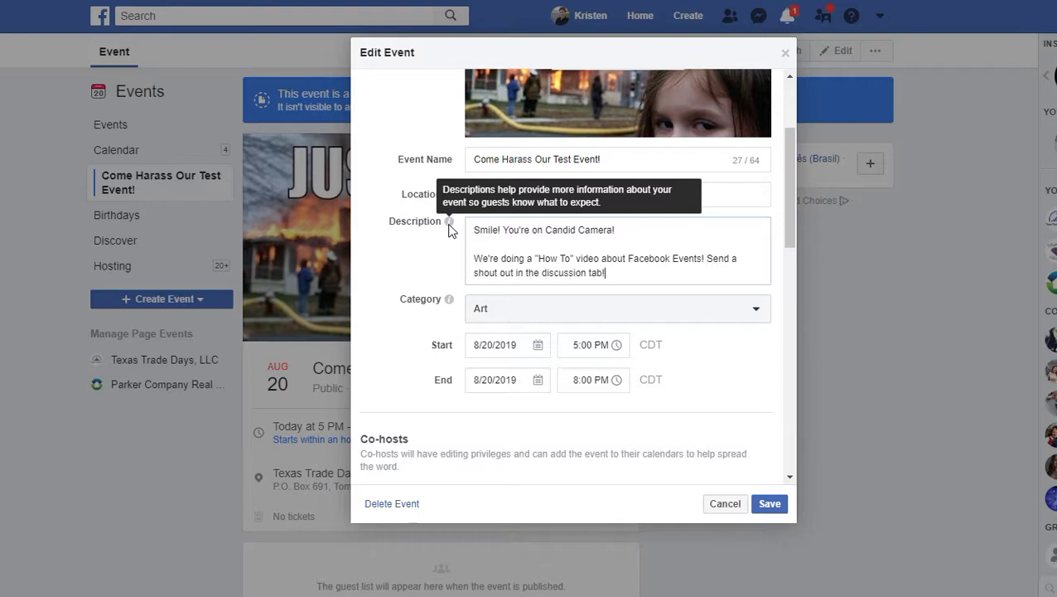
mouse_move(452, 304)
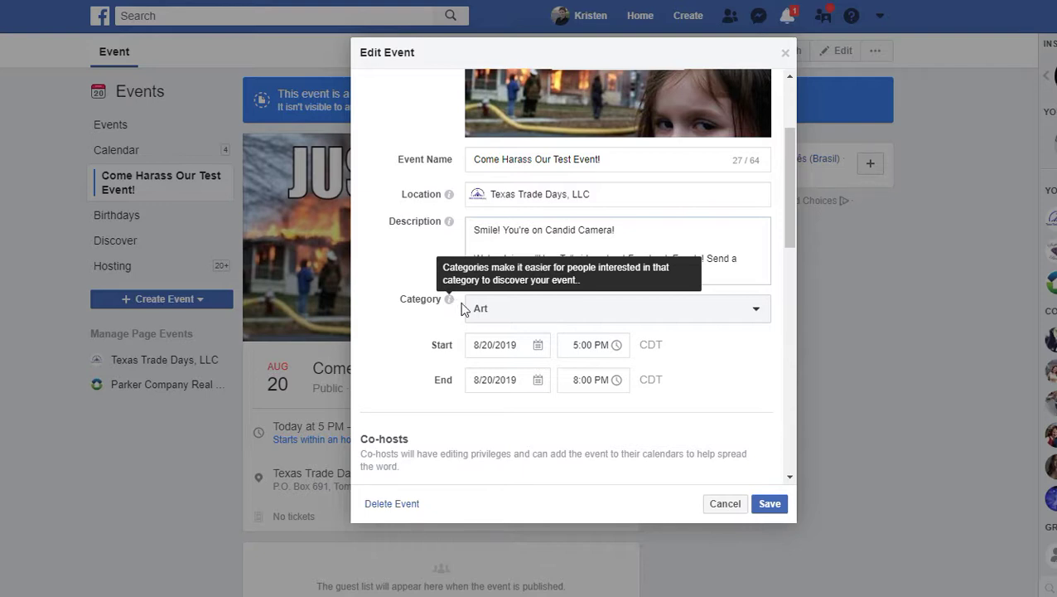
left_click(466, 309)
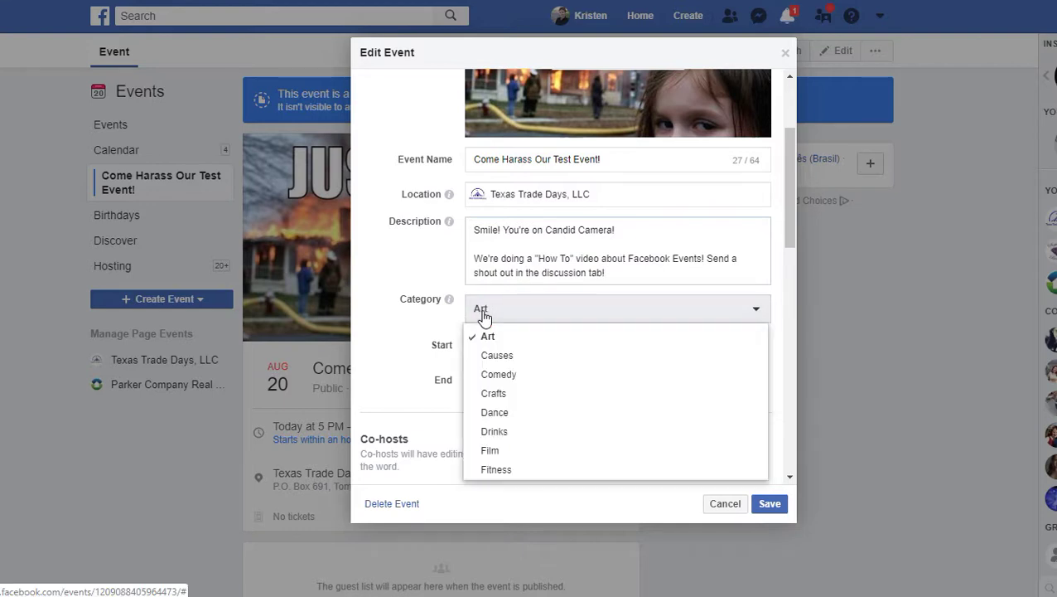
left_click(546, 373)
left_click(722, 370)
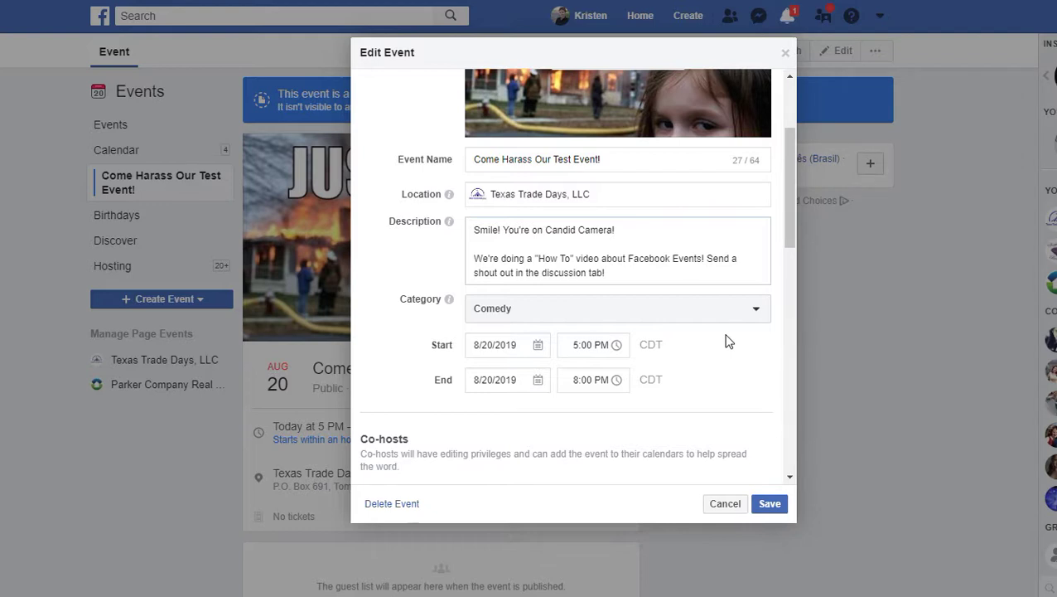
Step: Browse forward and back through the months in the start date calendar, and close it without picking another date
left_click(513, 352)
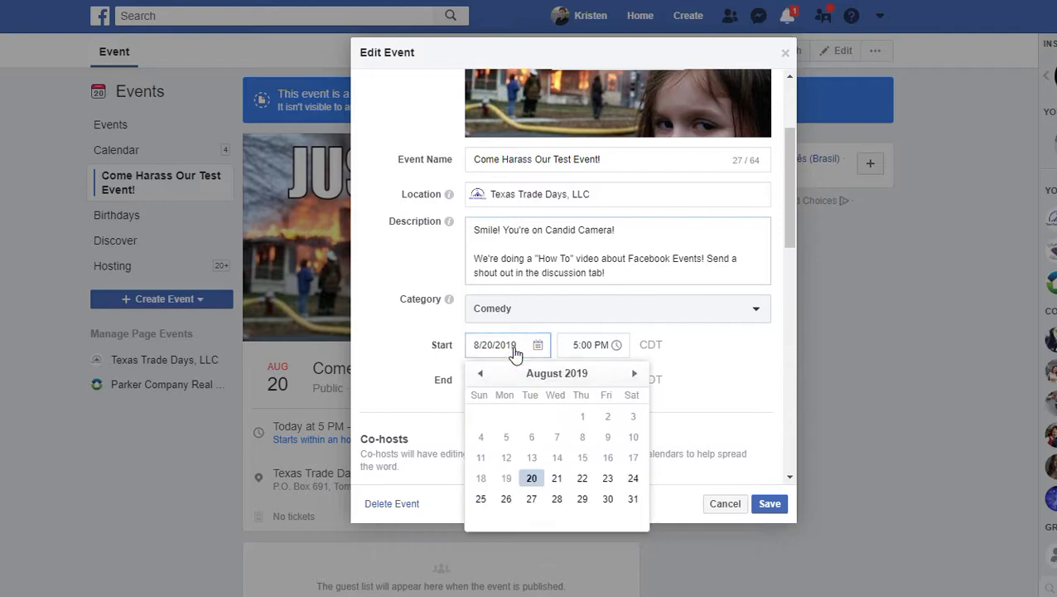
left_click(635, 374)
left_click(634, 374)
left_click(635, 374)
left_click(635, 374)
left_click(634, 373)
left_click(635, 374)
left_click(634, 375)
left_click(635, 375)
left_click(635, 375)
double_click(635, 375)
left_click(635, 374)
left_click(635, 375)
left_click(635, 374)
left_click(634, 375)
left_click(480, 375)
left_click(480, 375)
left_click(481, 375)
left_click(481, 375)
left_click(480, 374)
double_click(482, 375)
left_click(482, 374)
double_click(481, 375)
double_click(481, 374)
left_click(482, 374)
double_click(482, 375)
left_click(482, 374)
left_click(481, 375)
left_click(635, 374)
double_click(635, 375)
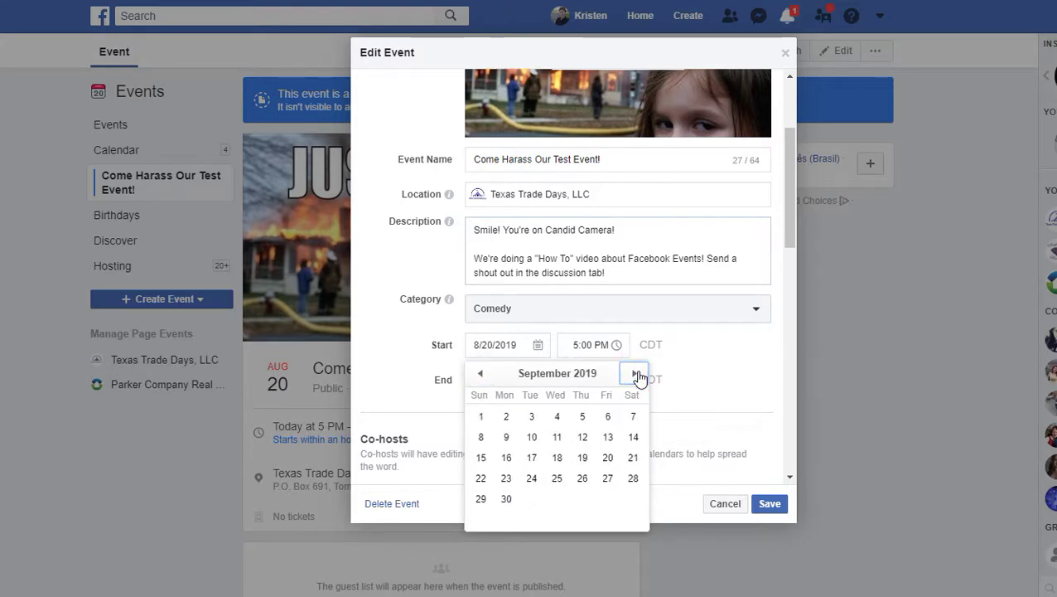
left_click(481, 374)
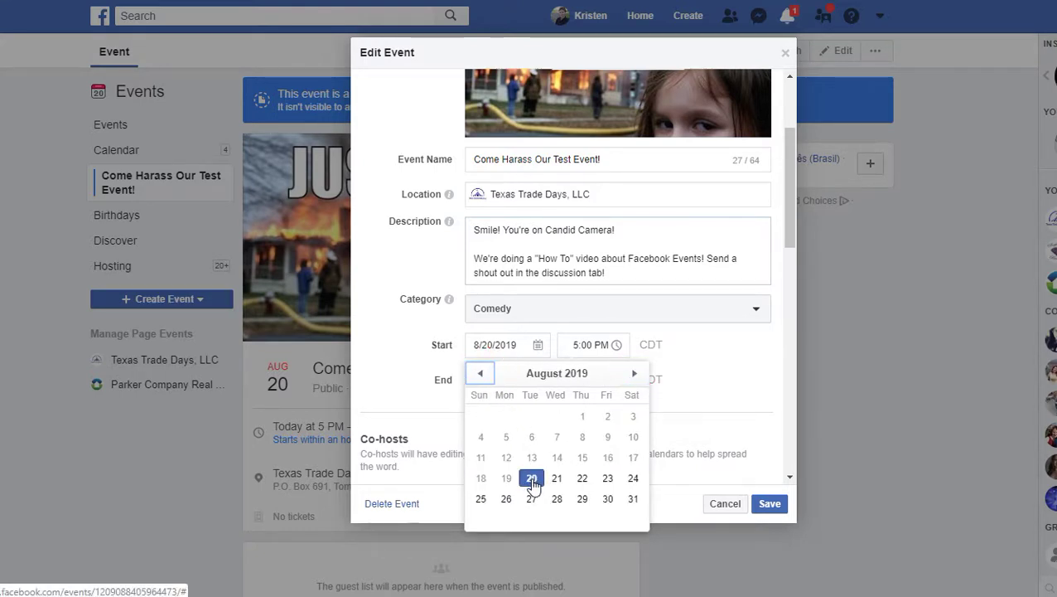
left_click(706, 394)
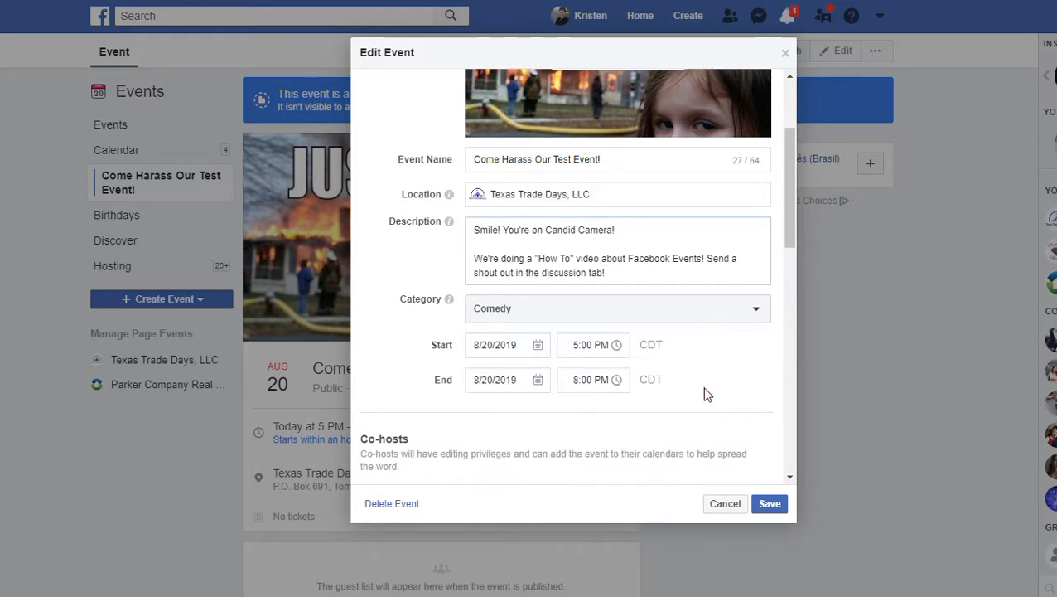
Step: Browse the start time options and set the event's start time to 05:00 PM
left_click(583, 348)
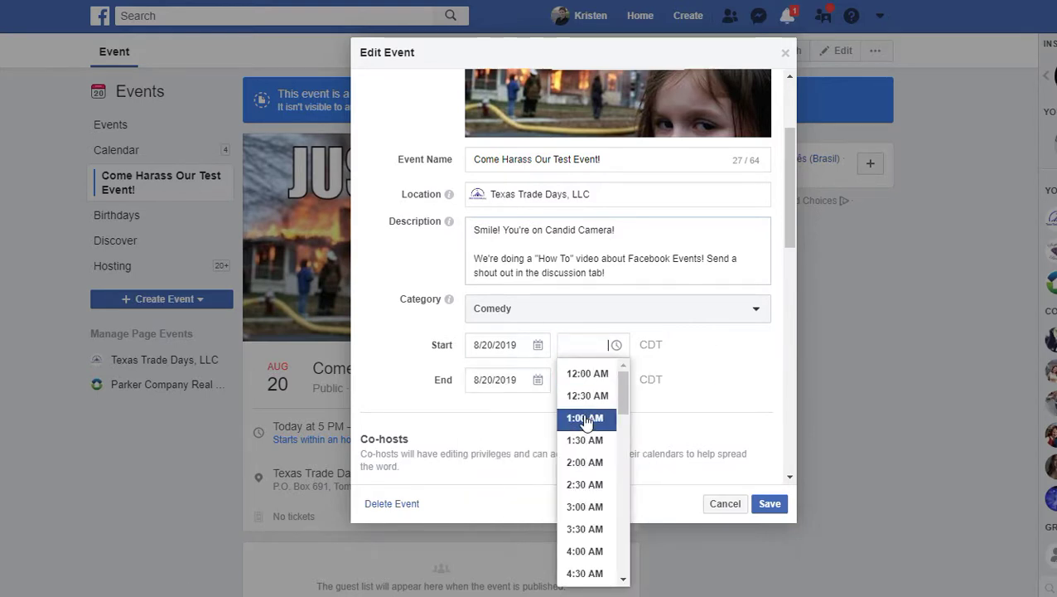
scroll(585, 421, "down", 3)
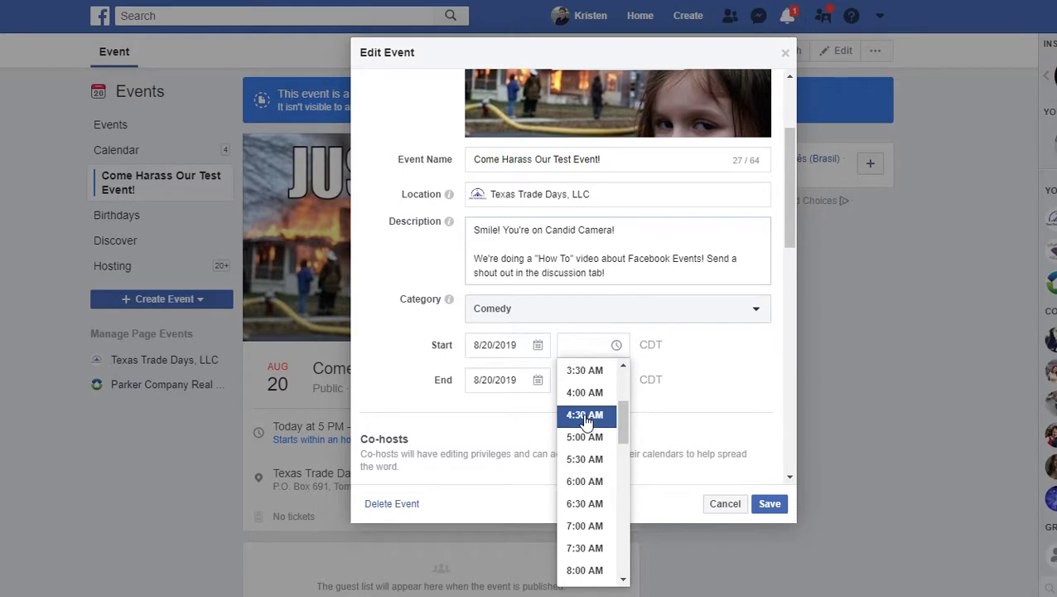
scroll(585, 421, "down", 10)
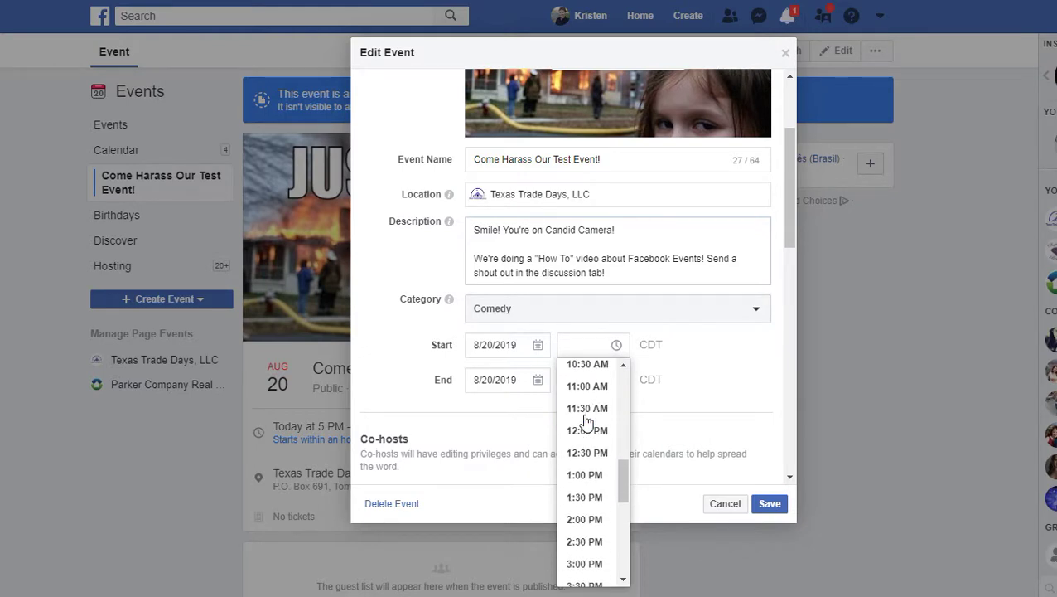
scroll(585, 421, "down", 2)
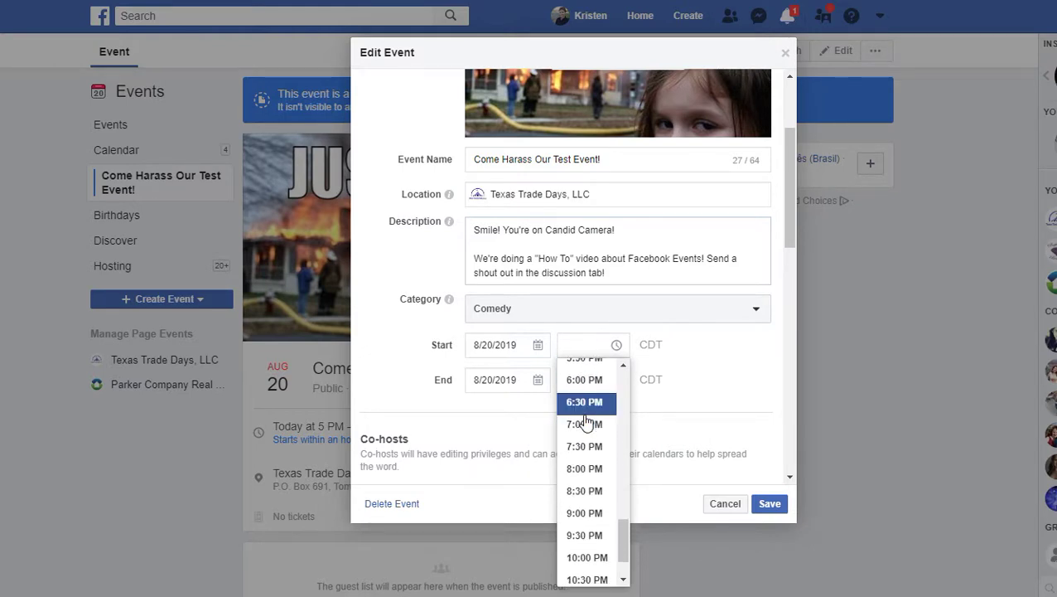
key("Clear")
type("05")
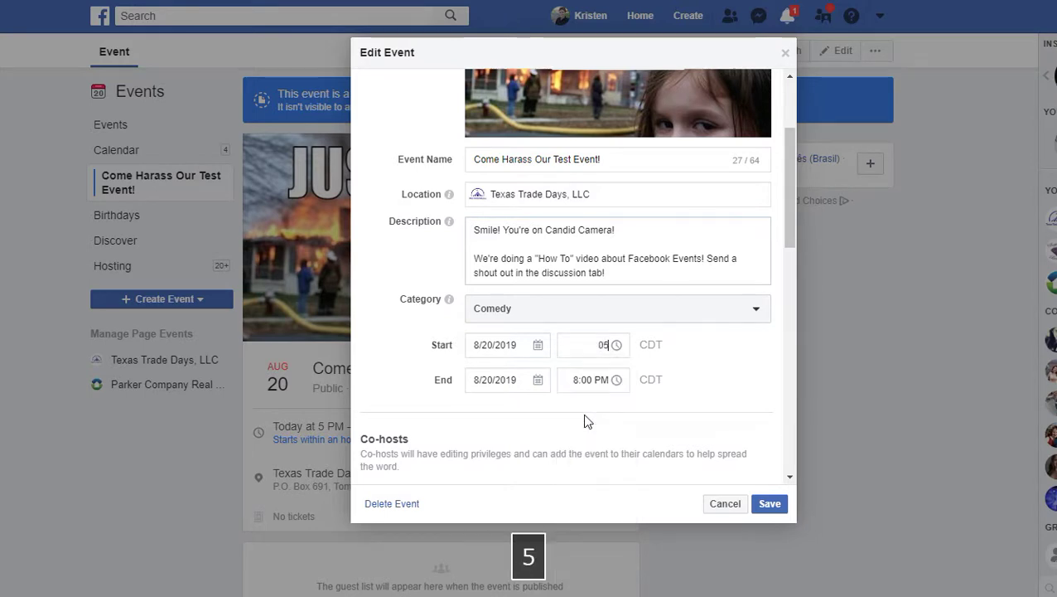
type(":00 ")
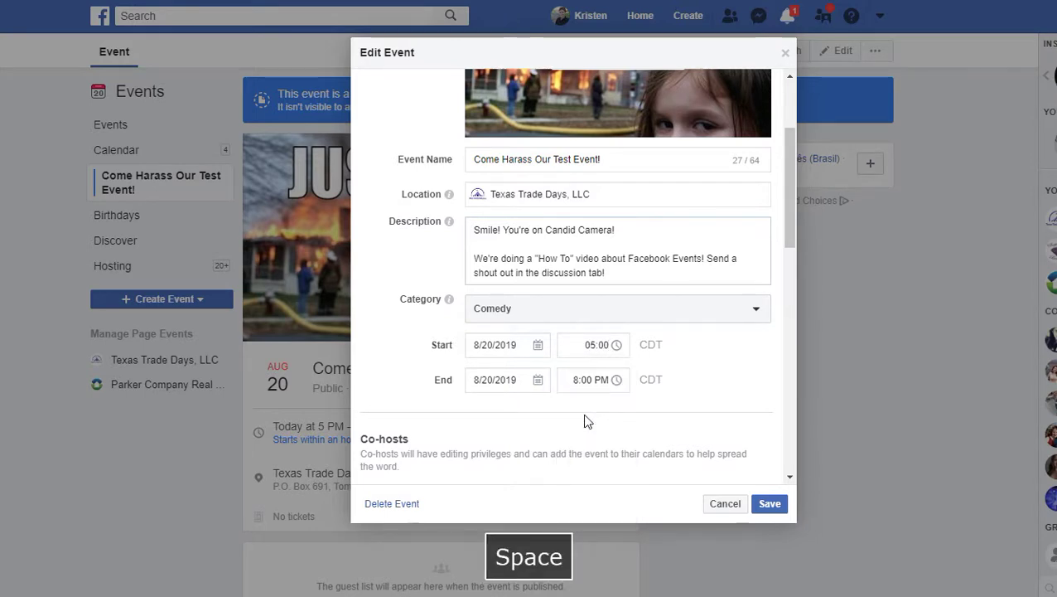
type("PM")
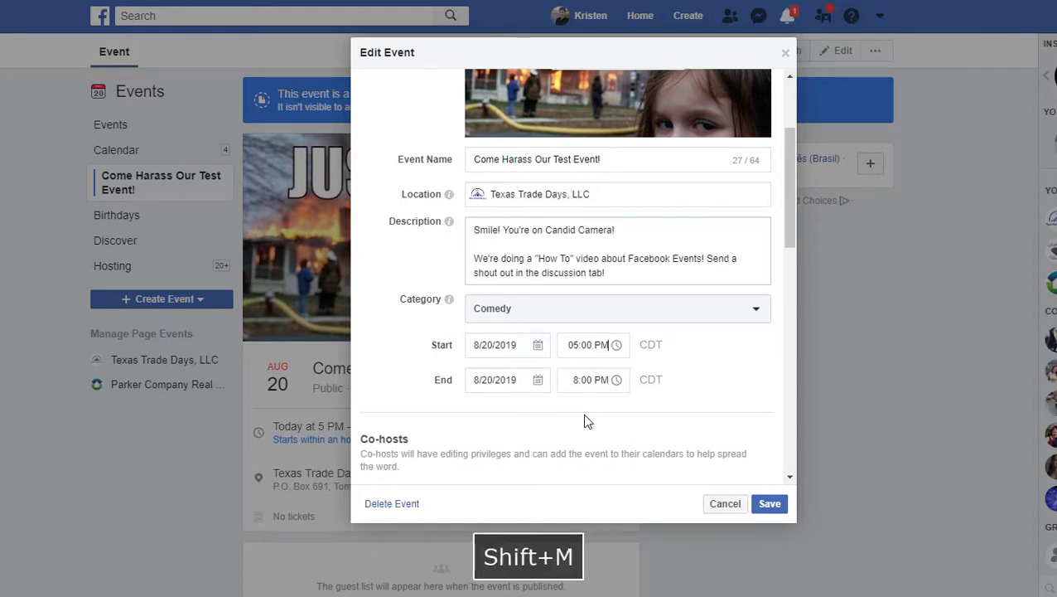
left_click(701, 369)
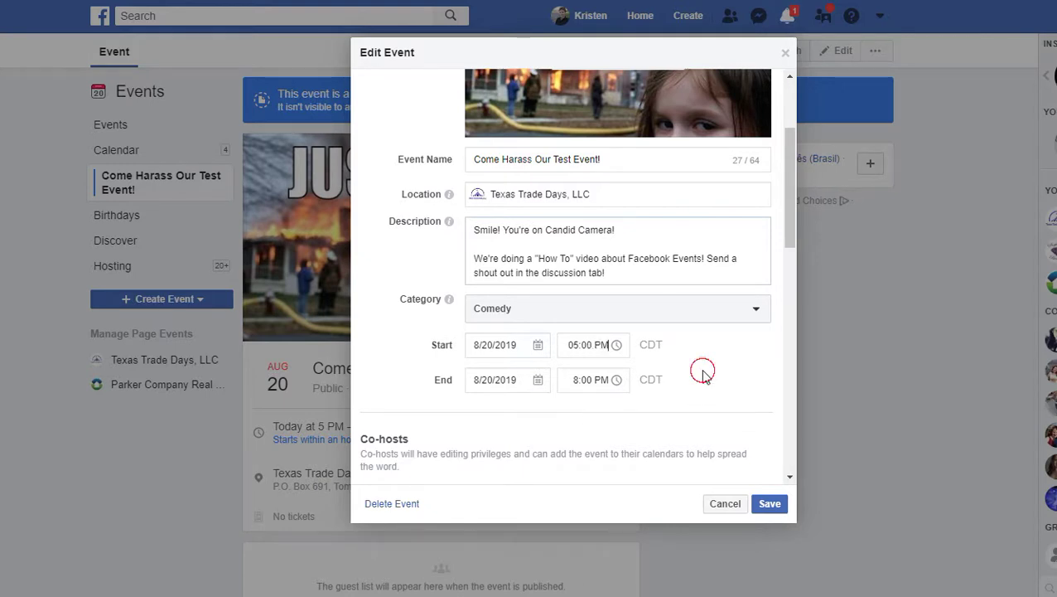
Step: Replace the event's start time with 4:10 PM
left_click(595, 345)
key("ctrl+a")
key("BackSpace")
type("5")
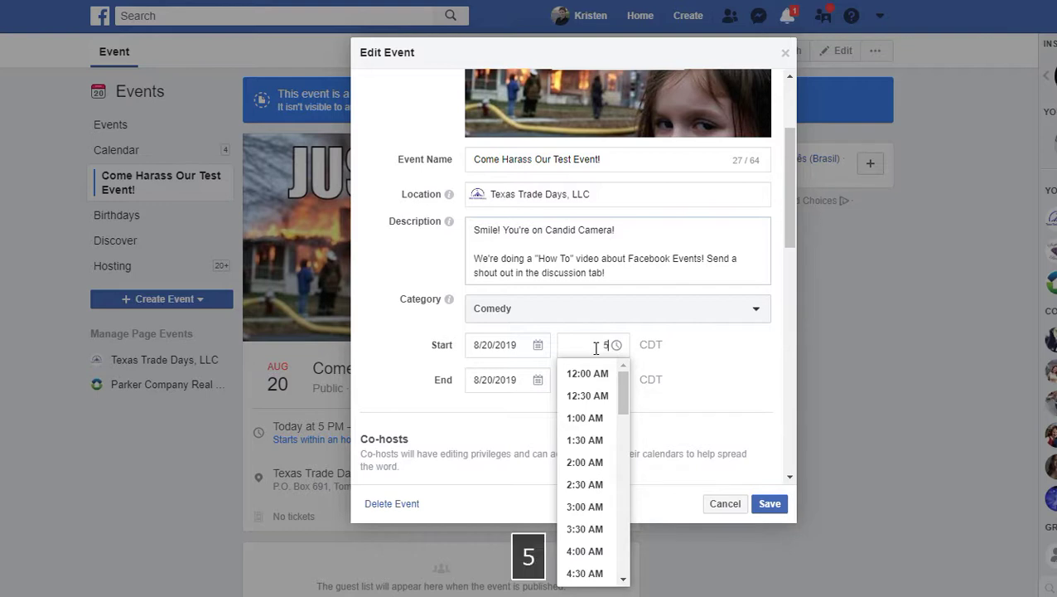
type(":")
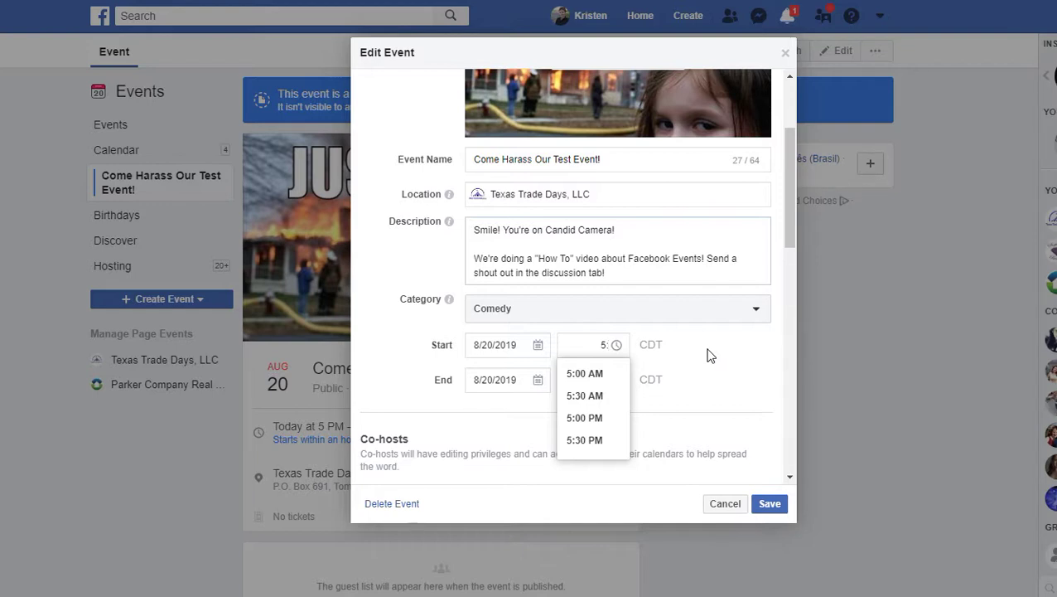
key("BackSpace")
key("BackSpace")
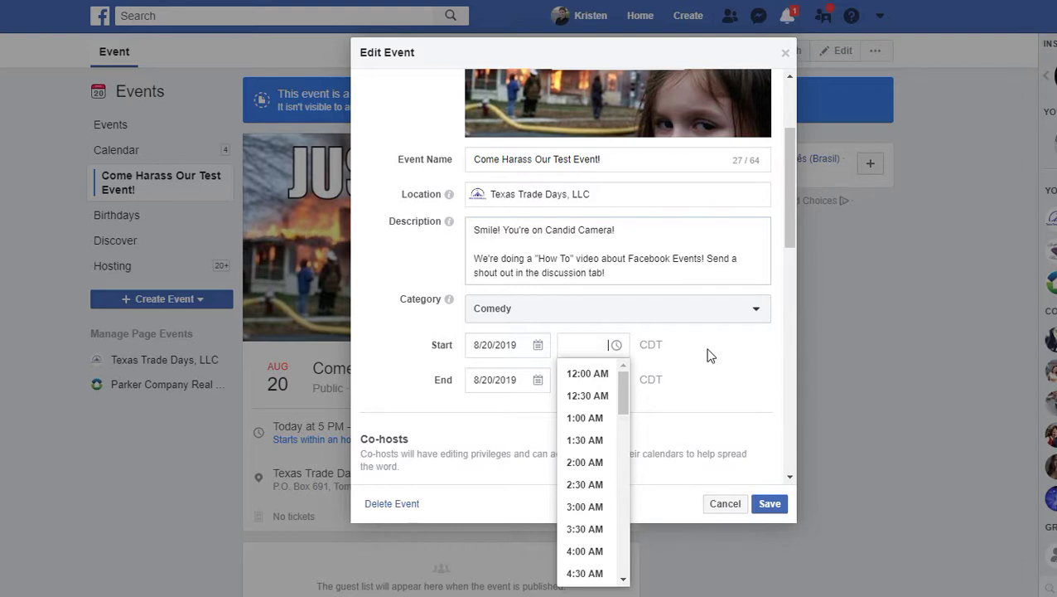
type("4")
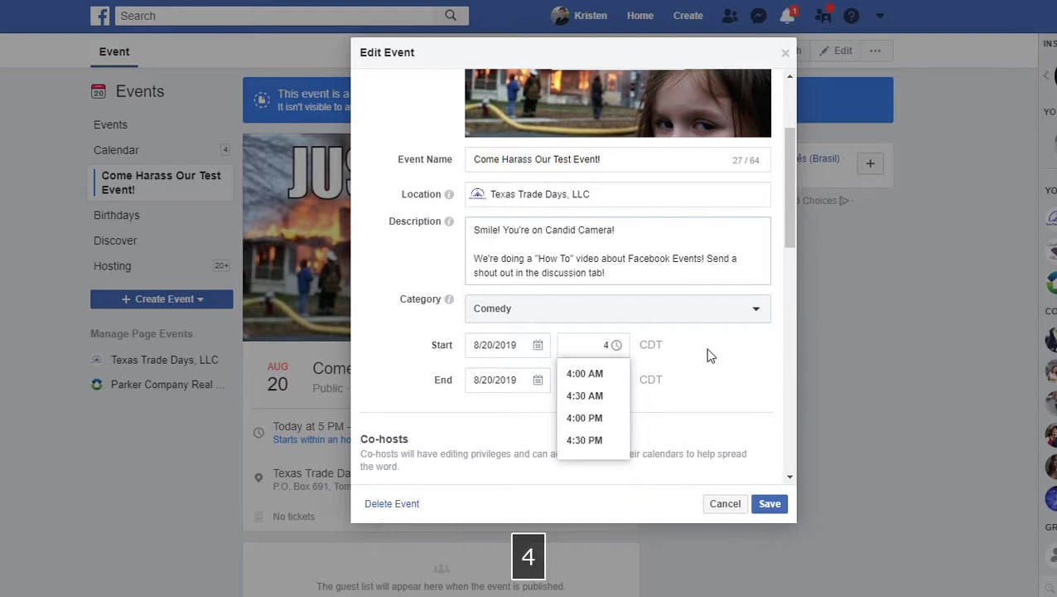
type(":10")
left_click(605, 397)
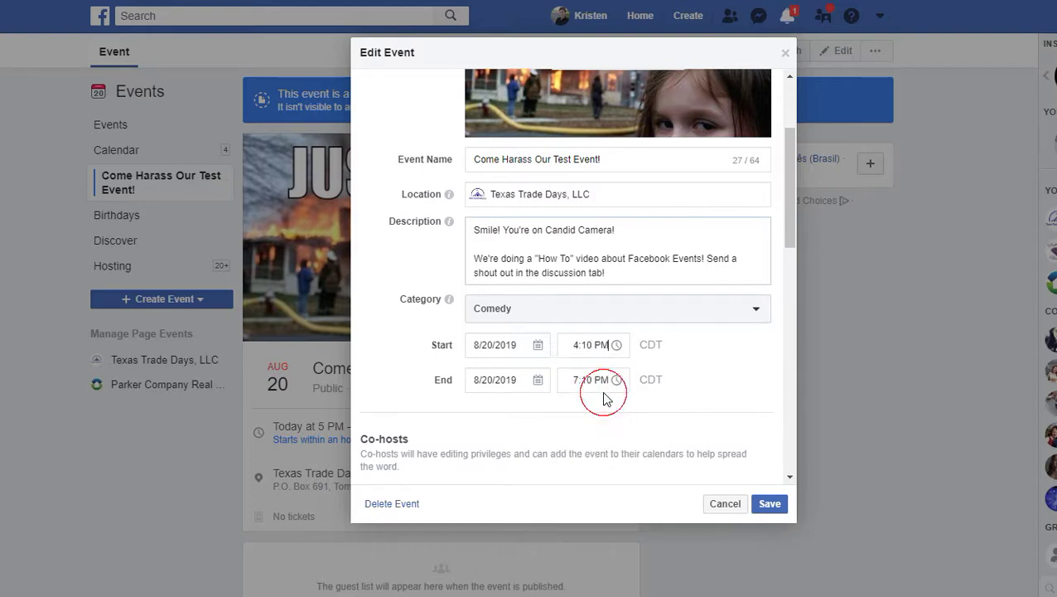
Step: Set the event's end time to 5:00 PM
left_click(573, 379)
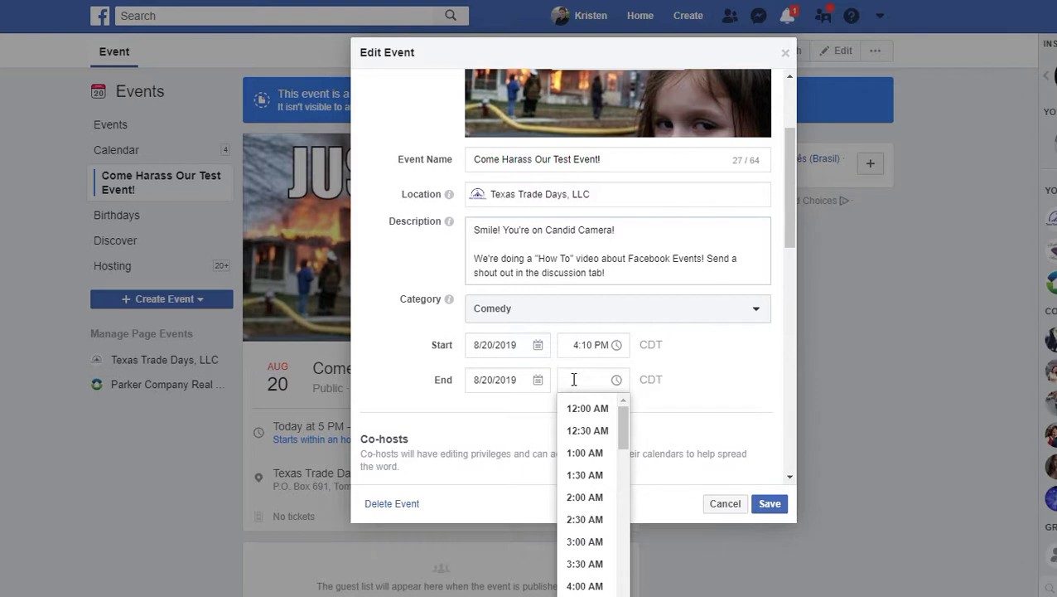
type("4:")
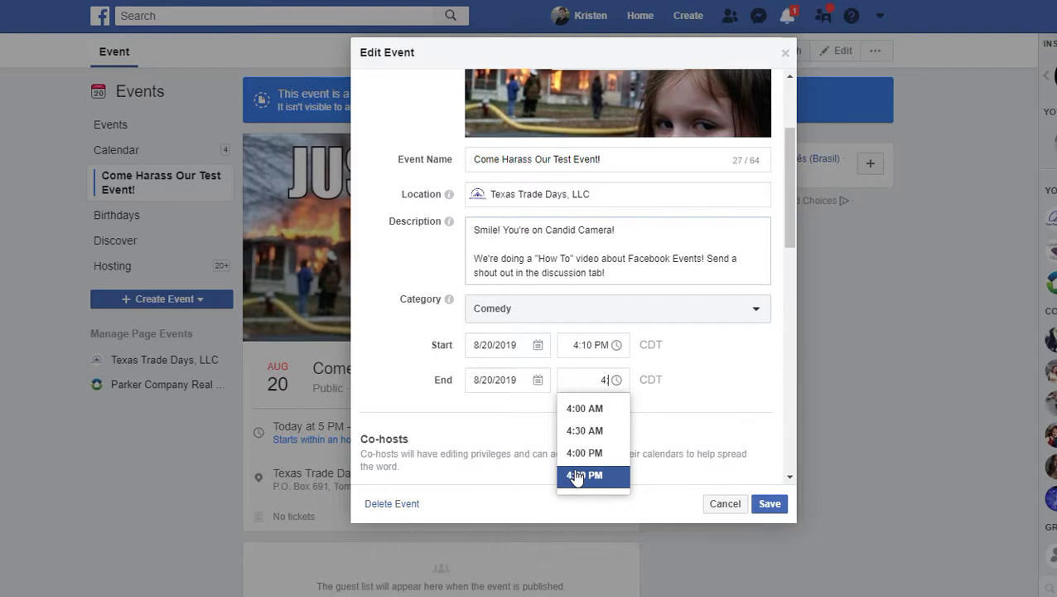
key("BackSpace")
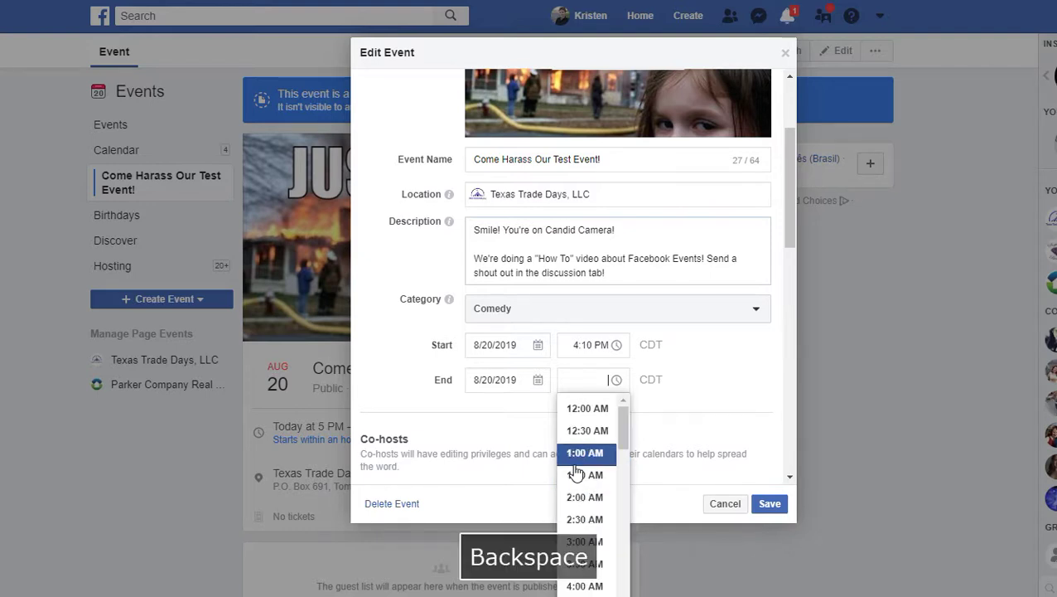
type("5")
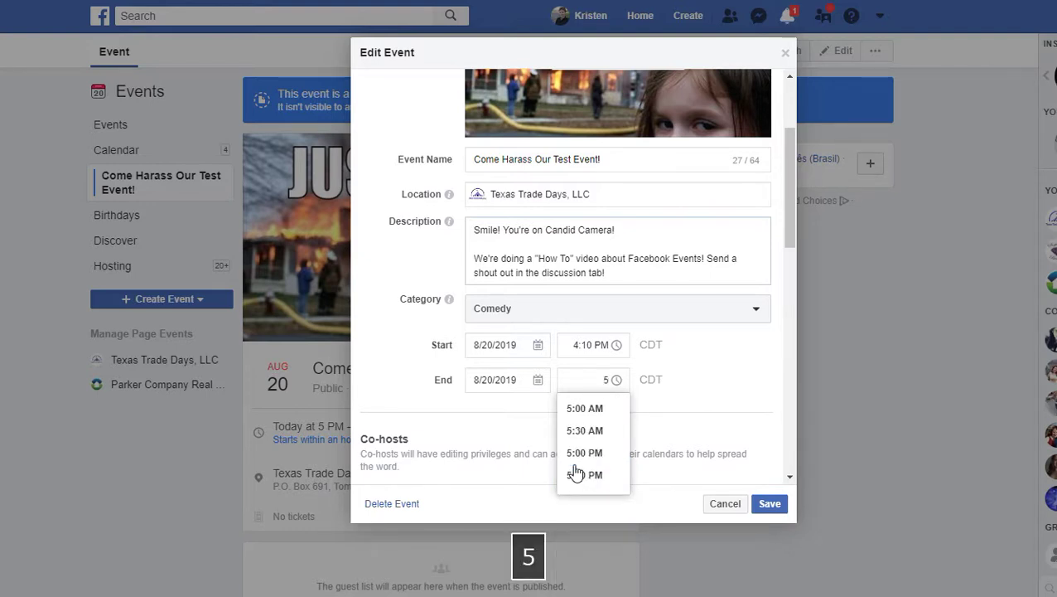
left_click(576, 454)
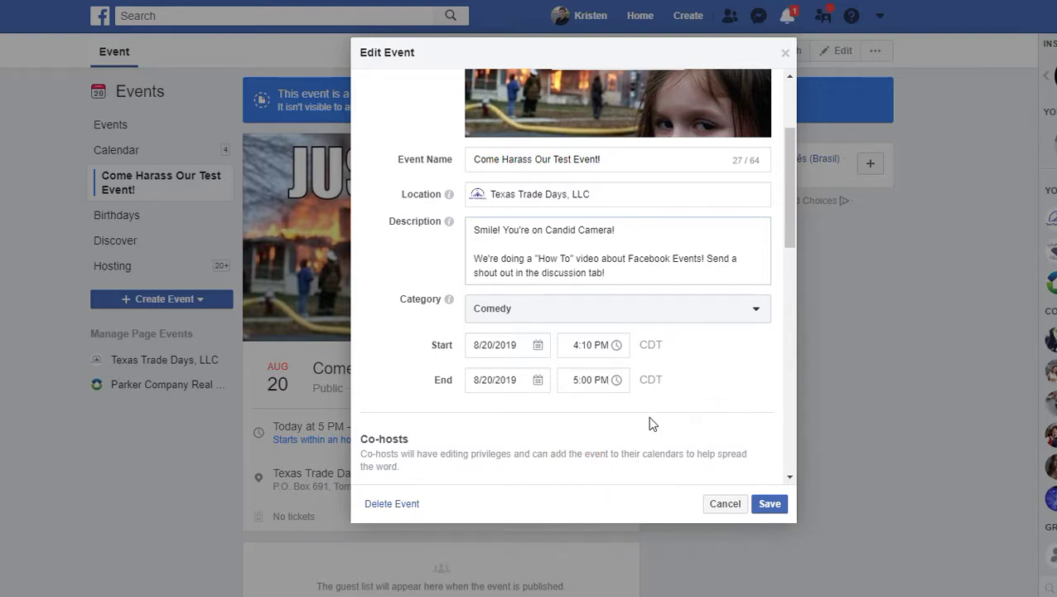
Step: View the end date calendar and close it without picking another date
scroll(614, 421, "down", 1)
left_click(508, 304)
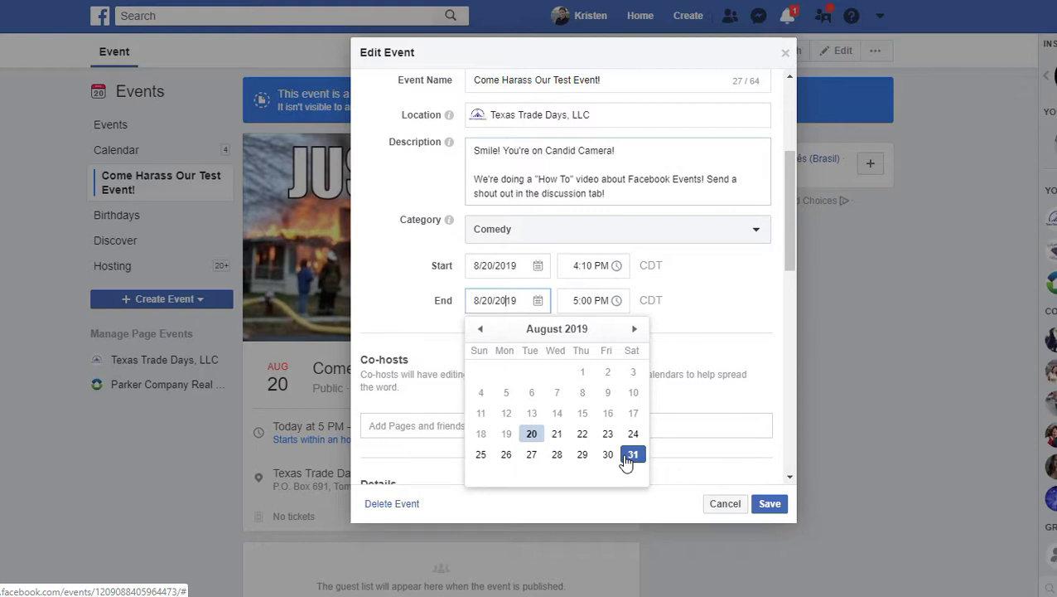
left_click(696, 352)
Step: Search the co-hosts for the friend's first name and add the matching person as a co-host
scroll(696, 352, "down", 1)
left_click(581, 348)
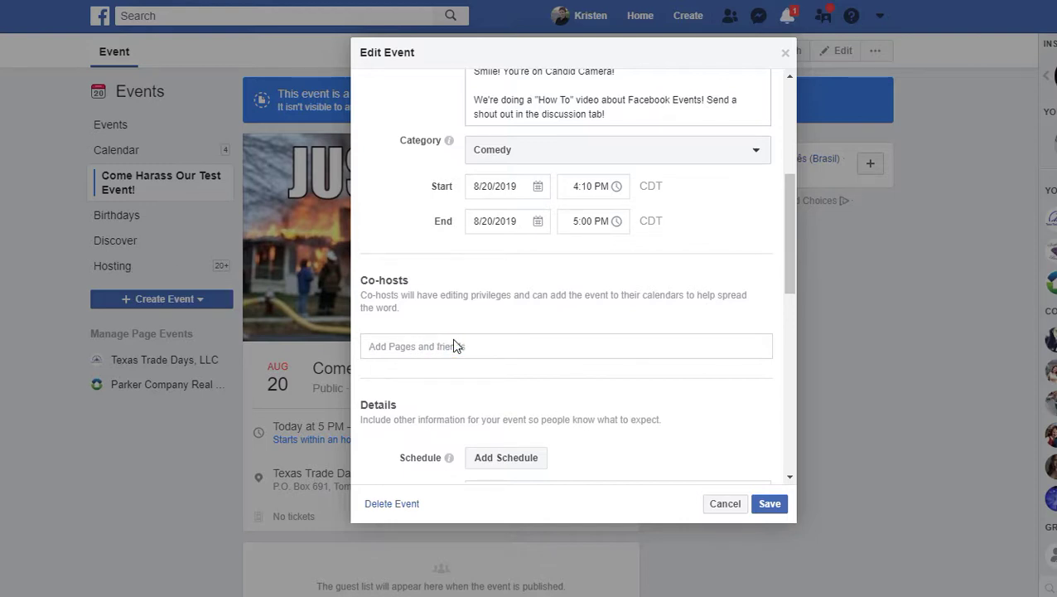
type("KRisten")
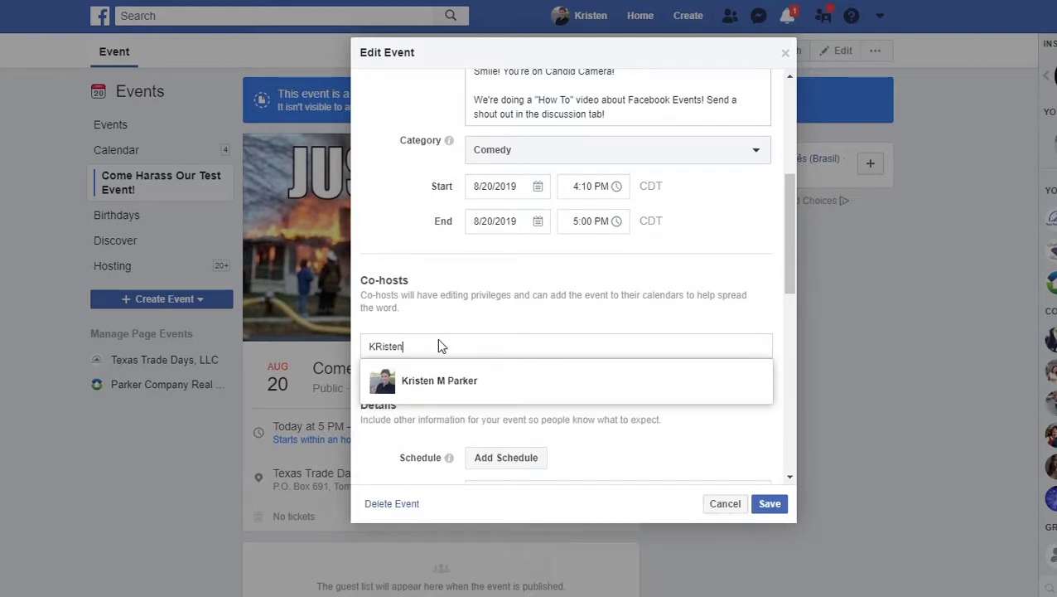
left_click(434, 379)
Step: Read the explanation of event schedules, view the form for adding a schedule, and leave it without saving
scroll(618, 464, "down", 2)
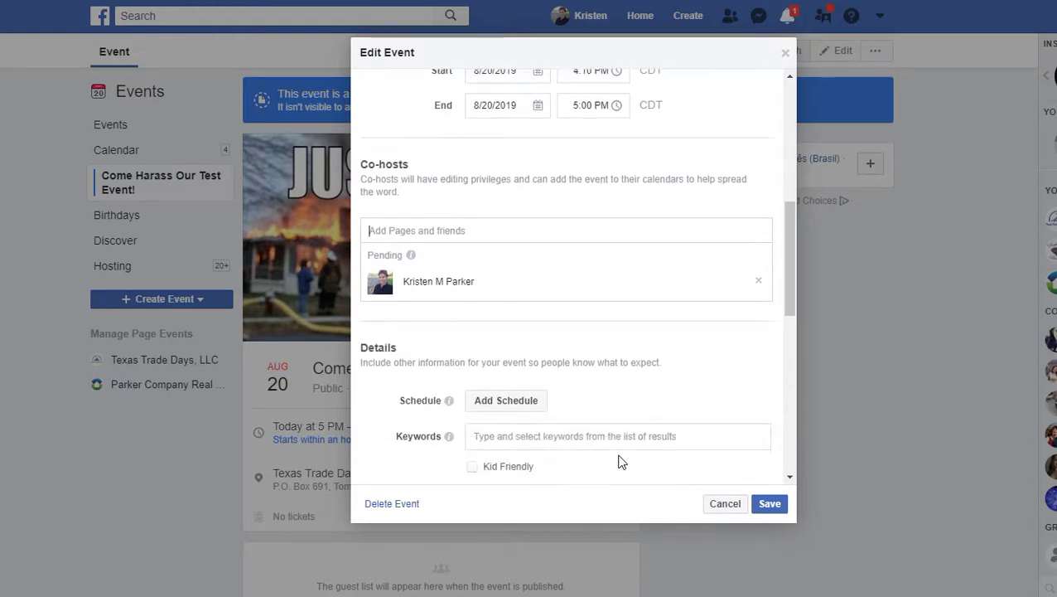
scroll(623, 459, "down", 1)
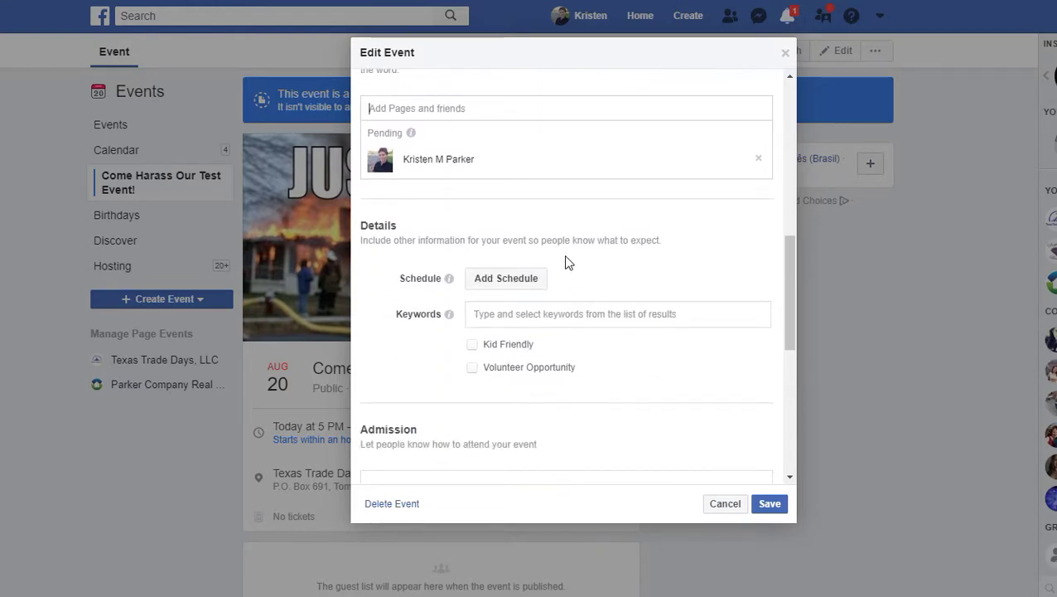
mouse_move(450, 280)
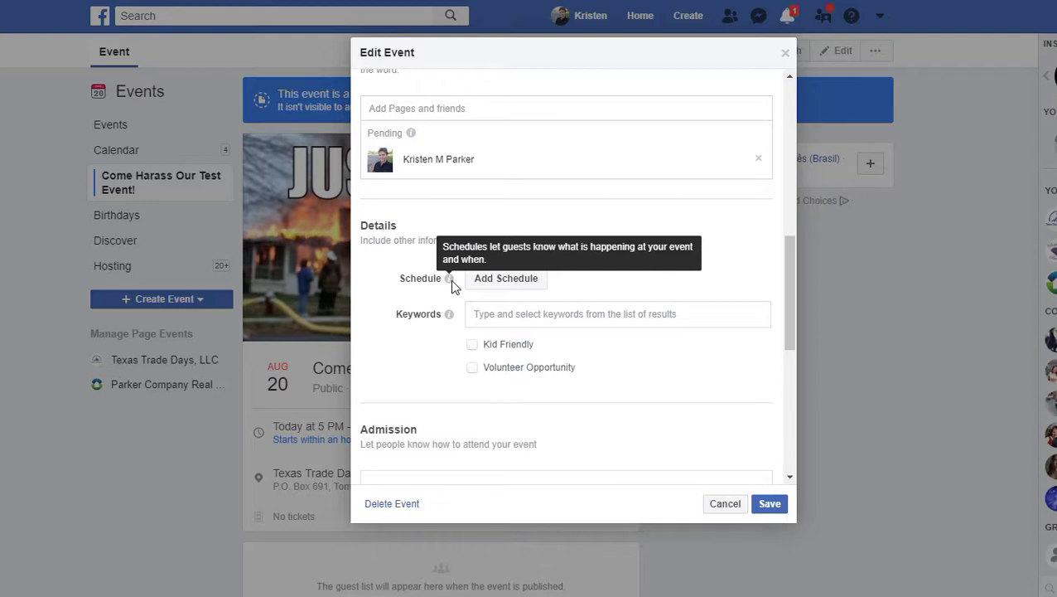
left_click(527, 279)
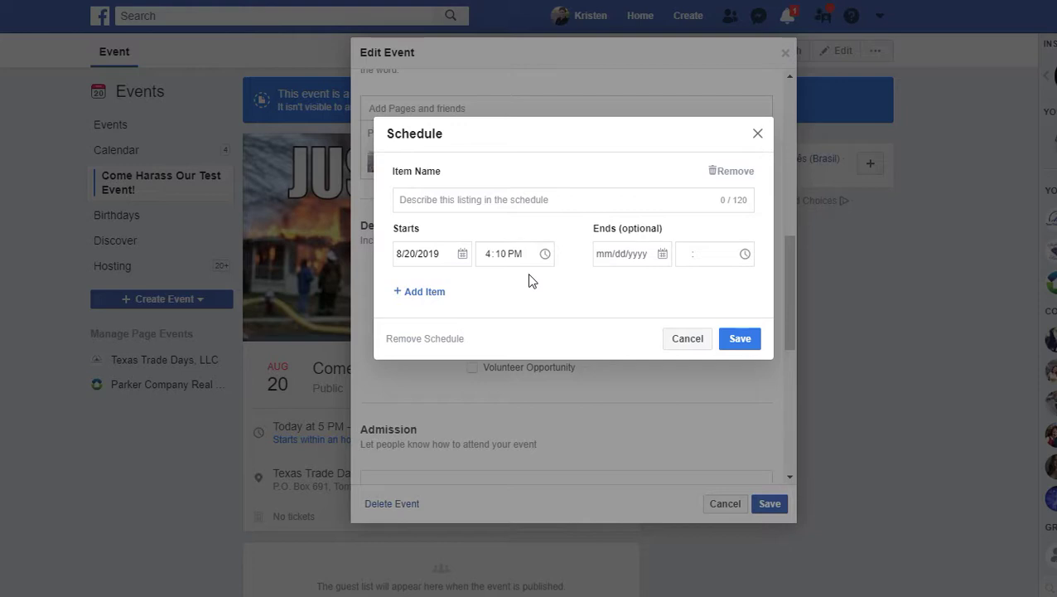
left_click(693, 344)
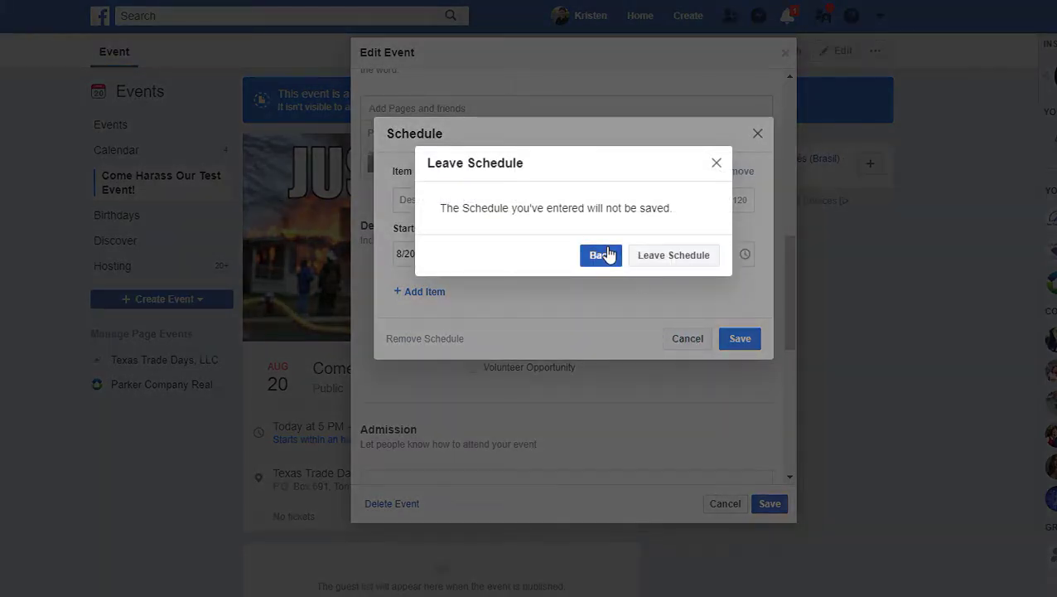
left_click(608, 254)
left_click(689, 343)
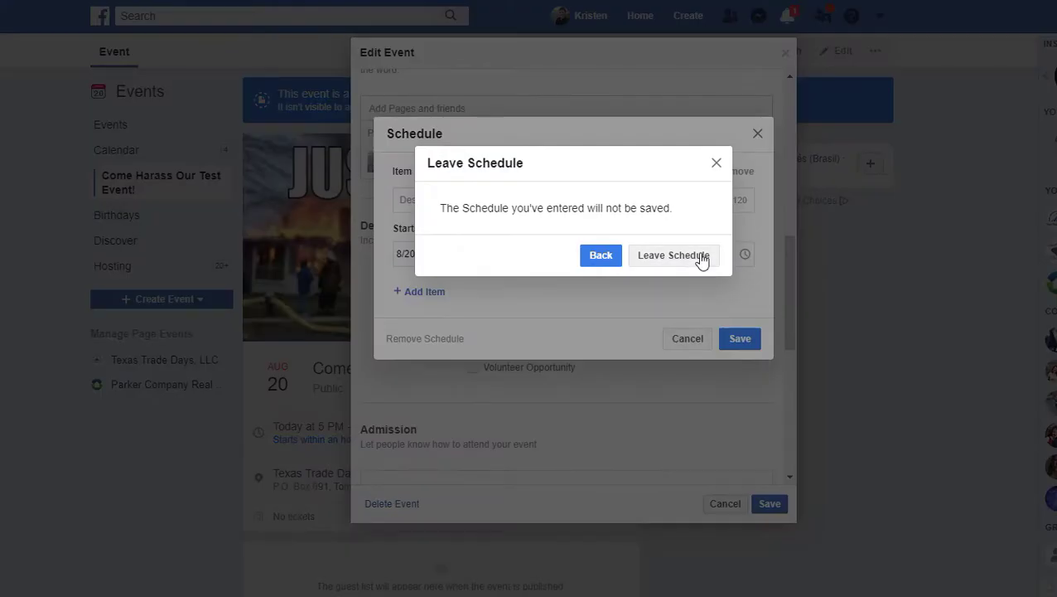
left_click(701, 259)
Step: Add the keyword "Flea market" to the event details
scroll(649, 370, "down", 3)
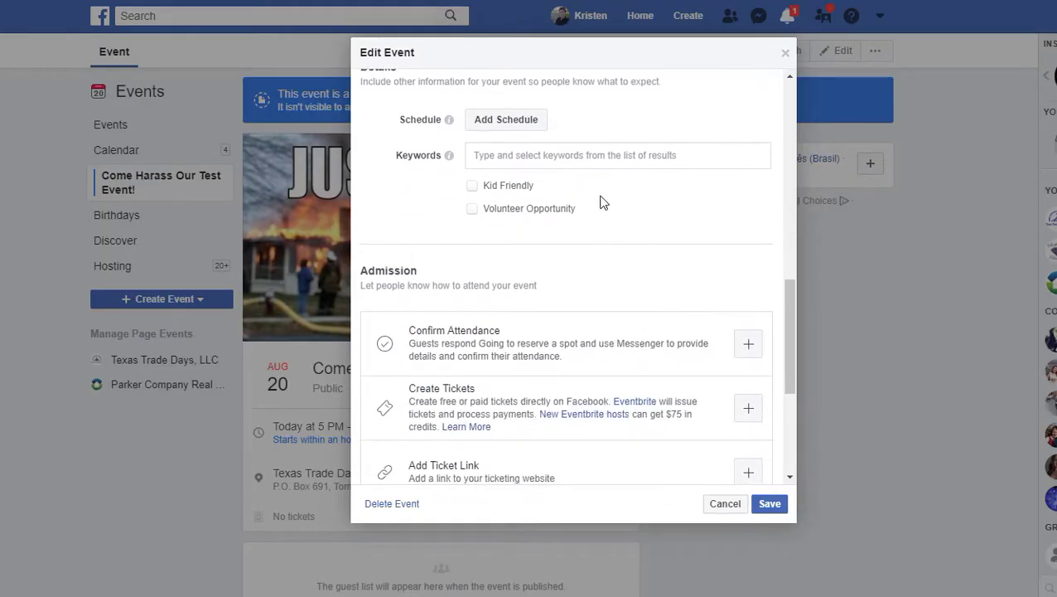
left_click(585, 154)
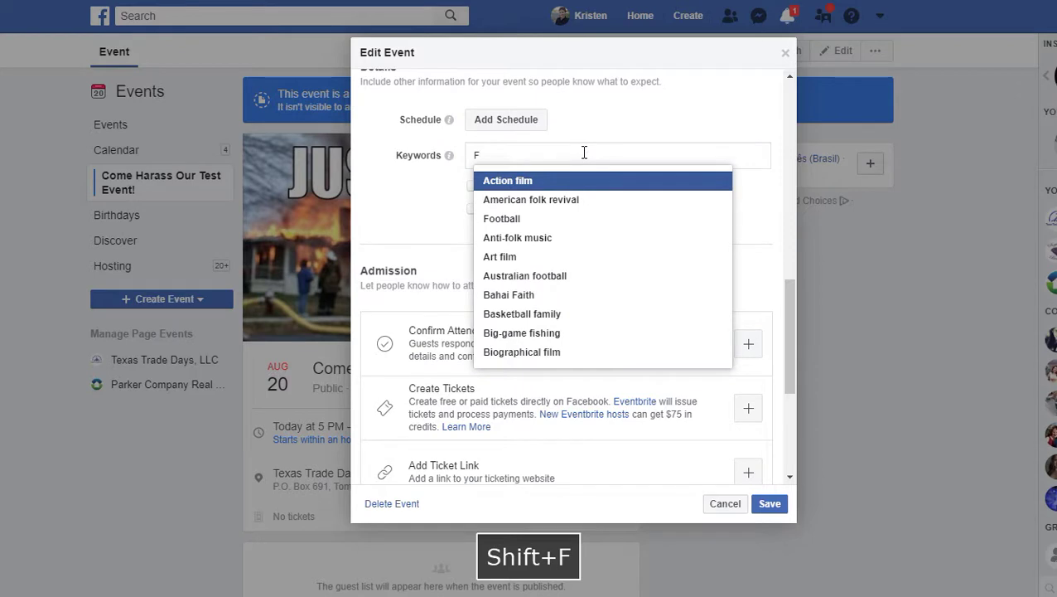
type("l")
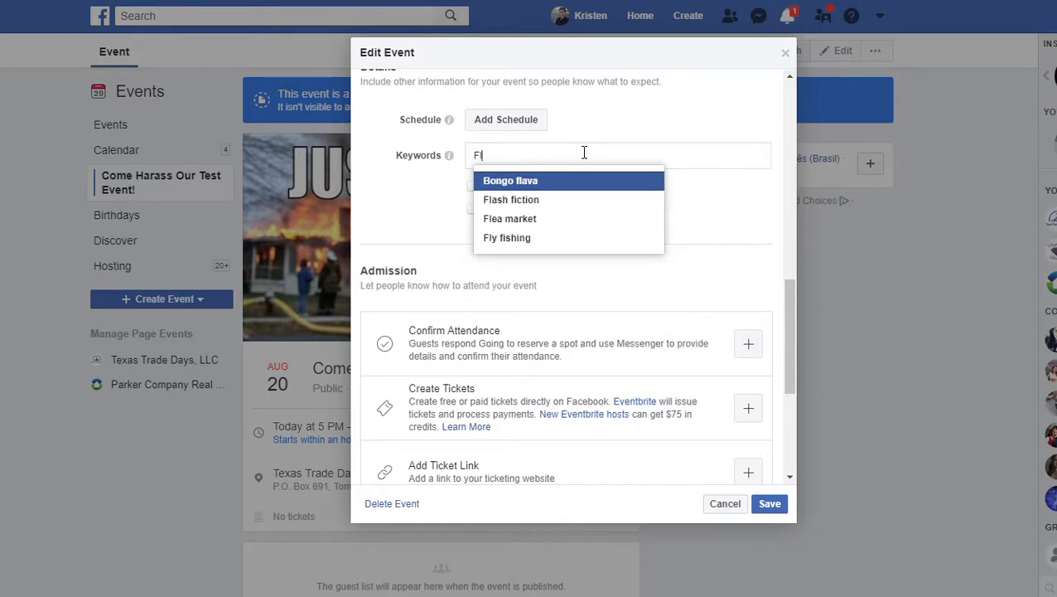
left_click(560, 219)
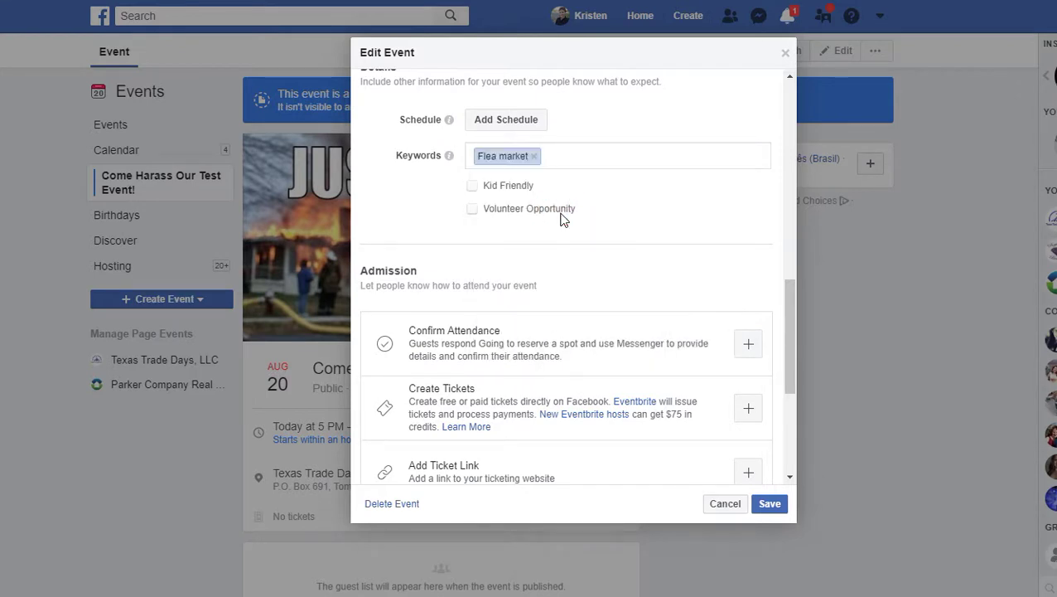
Step: Search the event keyword suggestions for "Come" and "Funny" without picking any of them
type("C")
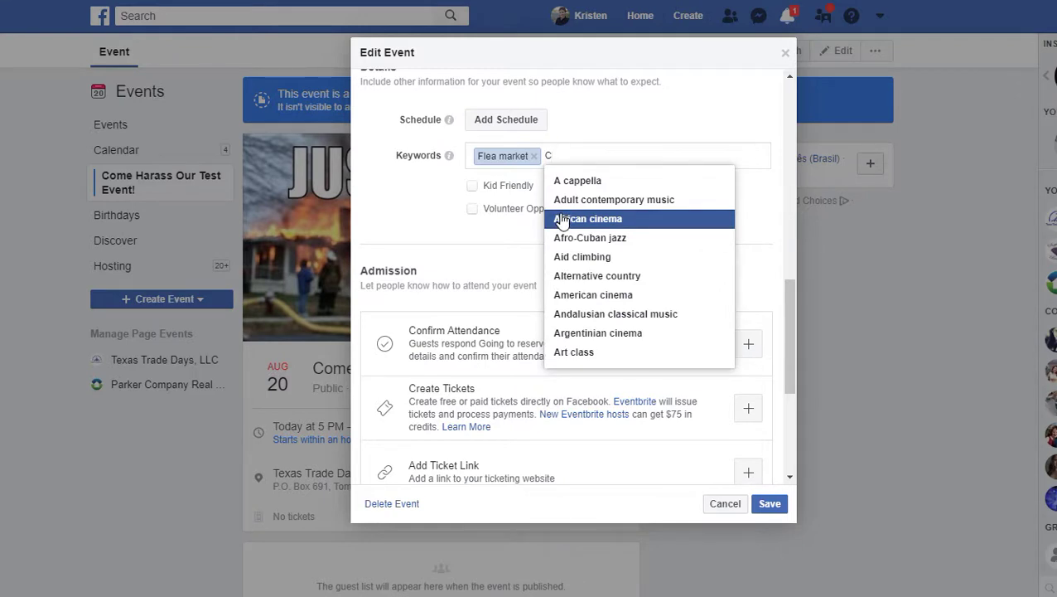
type("ome")
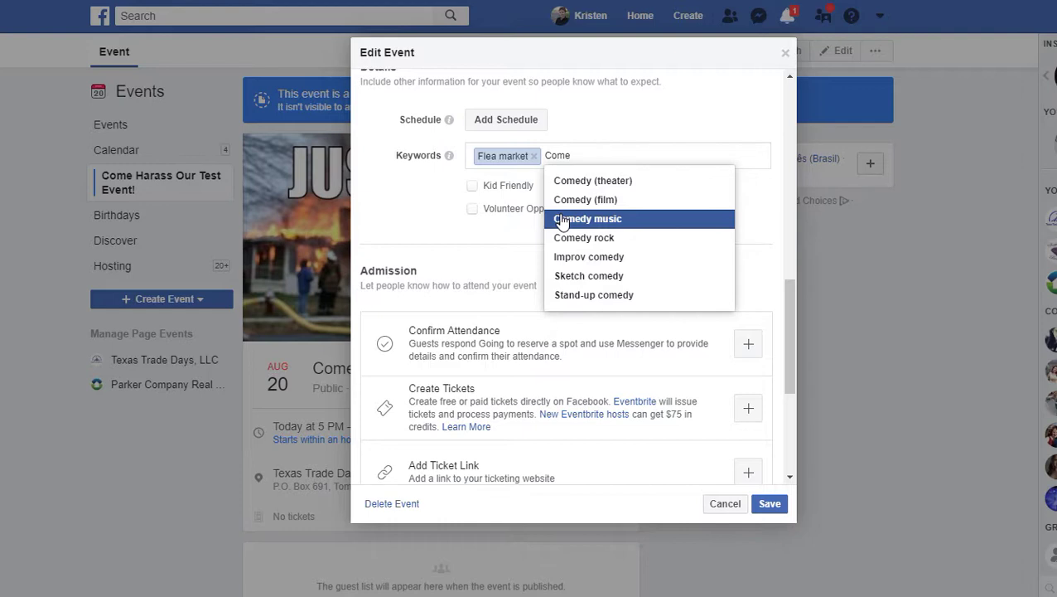
key("BackSpace")
key("BackSpace")
key("BackSpace")
key("BackSpace")
type("Funny")
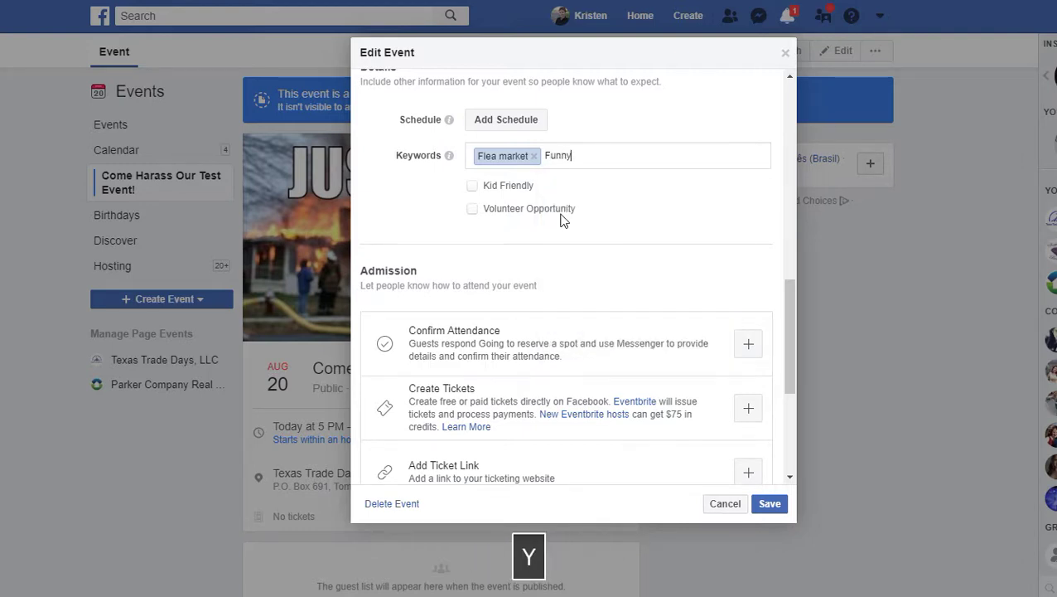
key("BackSpace")
key("BackSpace")
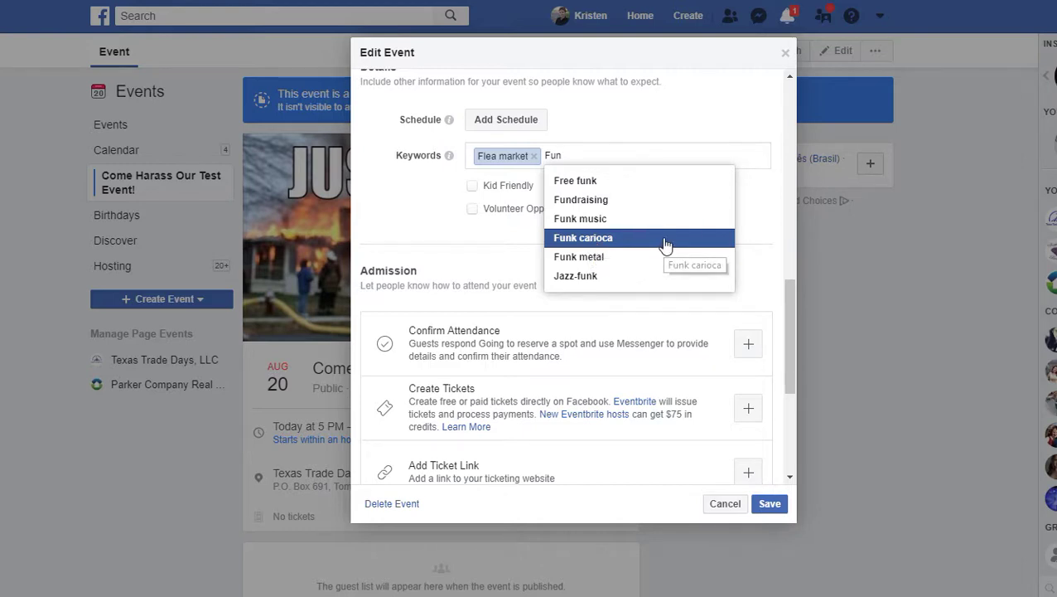
key("BackSpace")
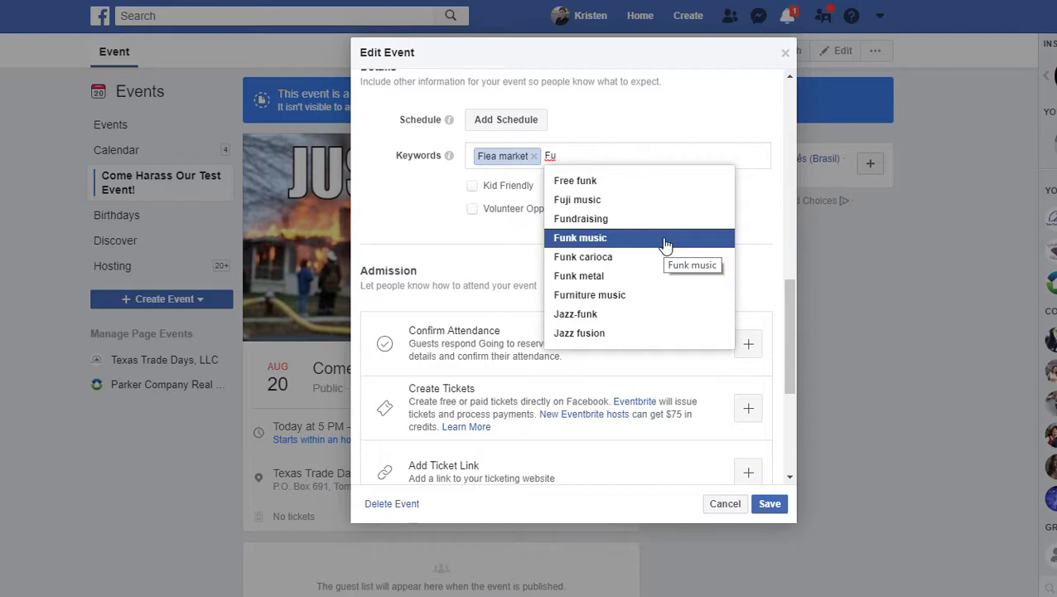
key("BackSpace")
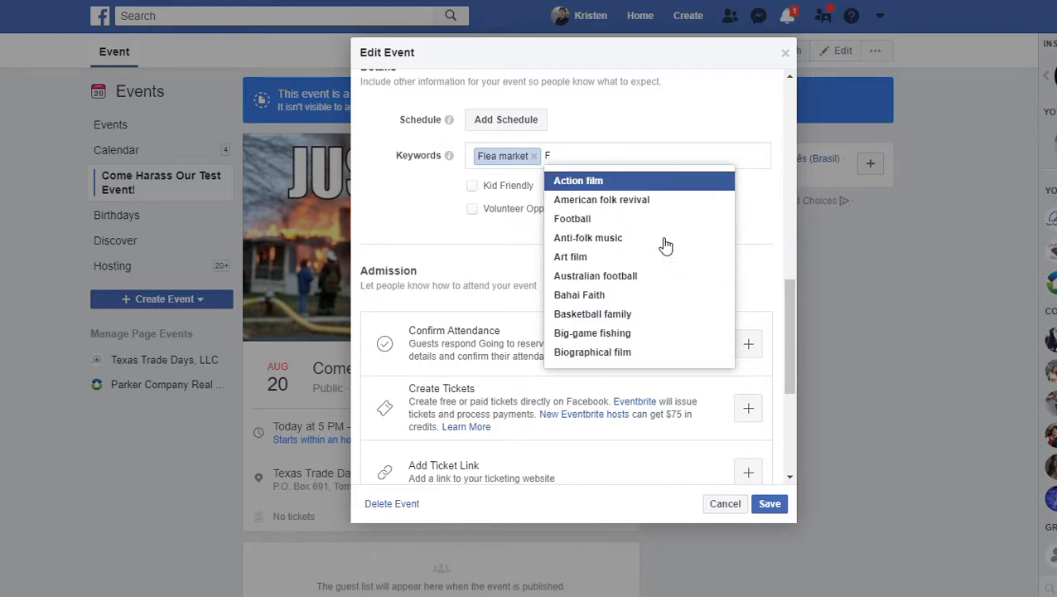
Step: Add "Improv comedy" as a second keyword for the event
key("BackSpace")
type("Come")
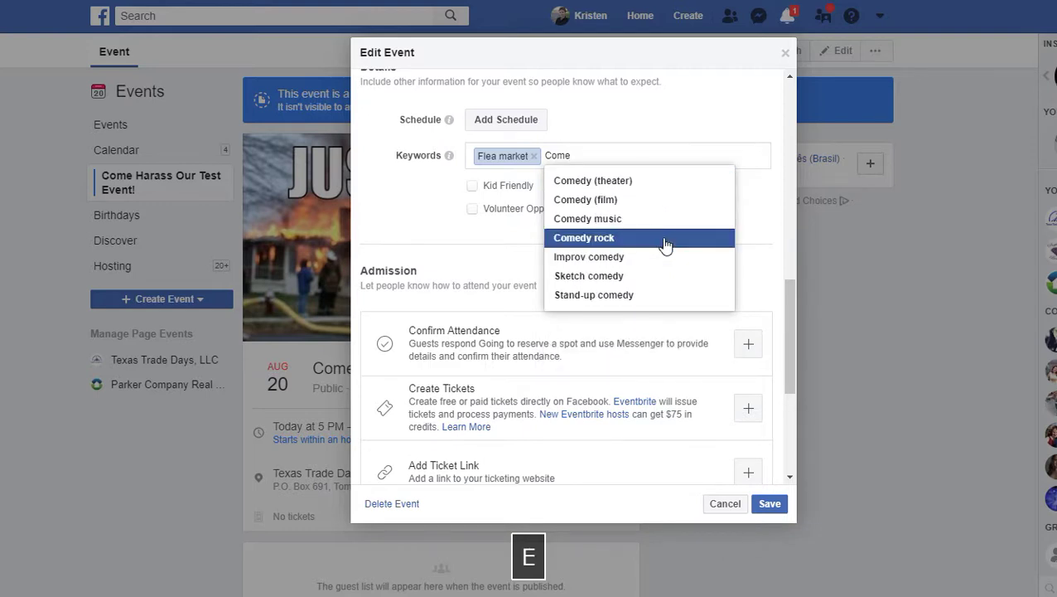
left_click(648, 264)
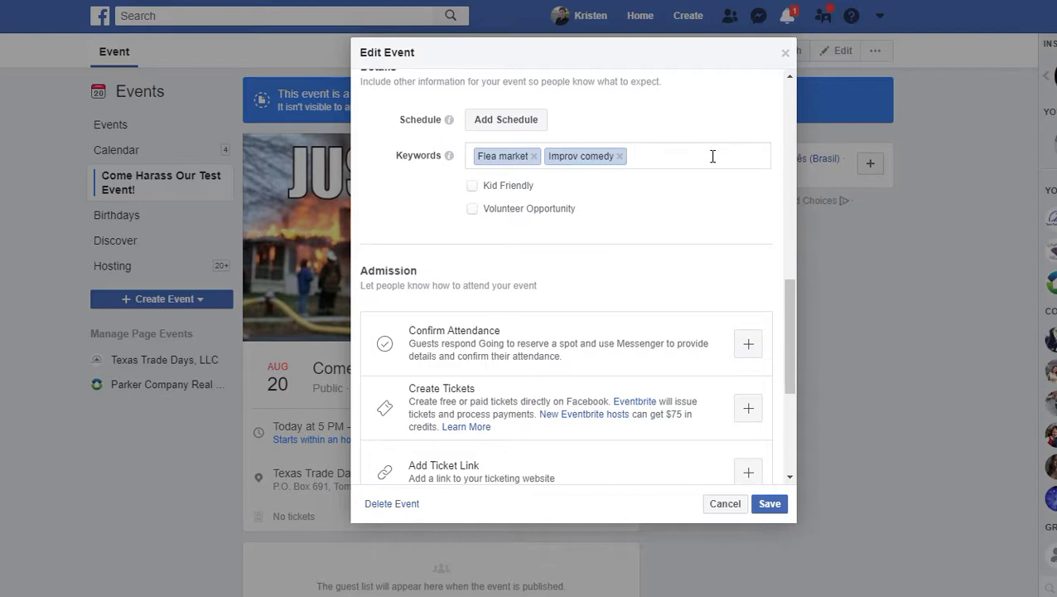
Step: Try "Just for Fun" as another event keyword and clear the unfinished entry
type("Just for Fun]")
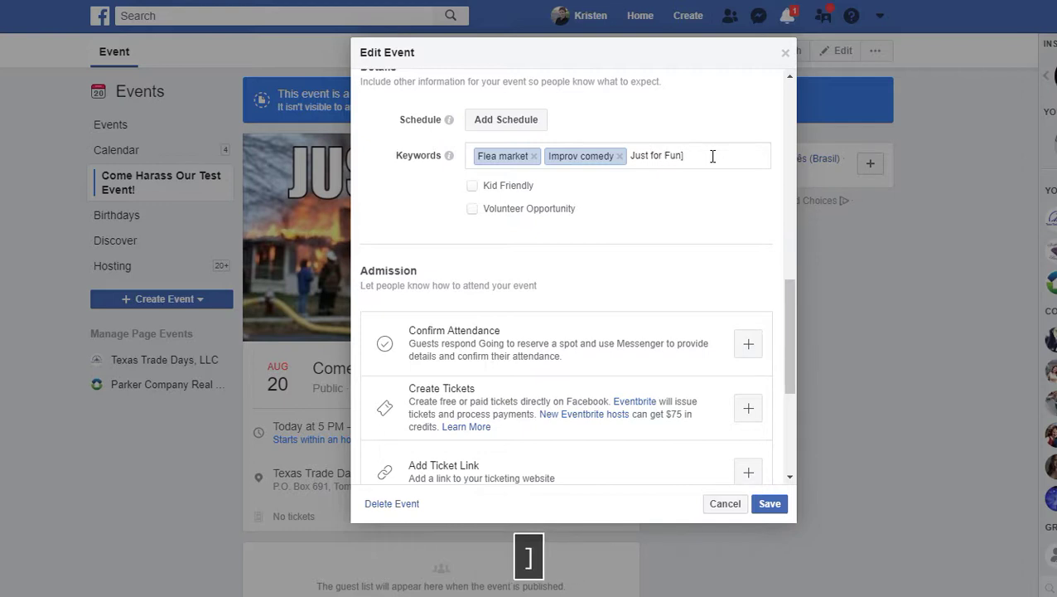
key("BackSpace")
key("BackSpace")
key("BackSpace")
key("BackSpace")
key("BackSpace")
key("BackSpace")
key("BackSpace")
key("BackSpace")
key("BackSpace")
key("BackSpace")
key("BackSpace")
key("BackSpace")
key("BackSpace")
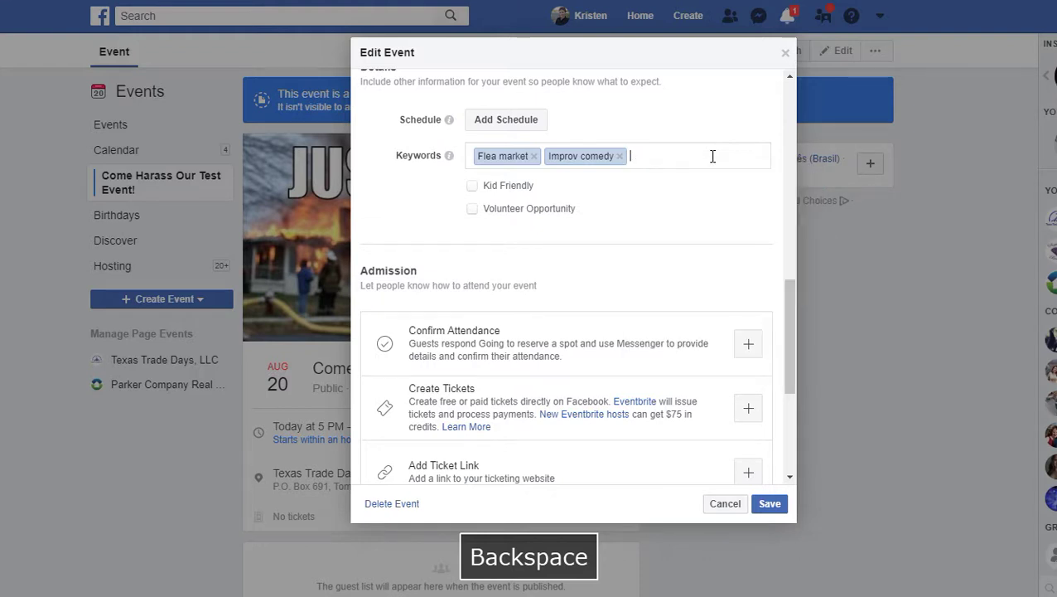
Step: Try keyword searches for "Fun", "Onli" and "Shop", clearing each without choosing a suggestion
type("Fun")
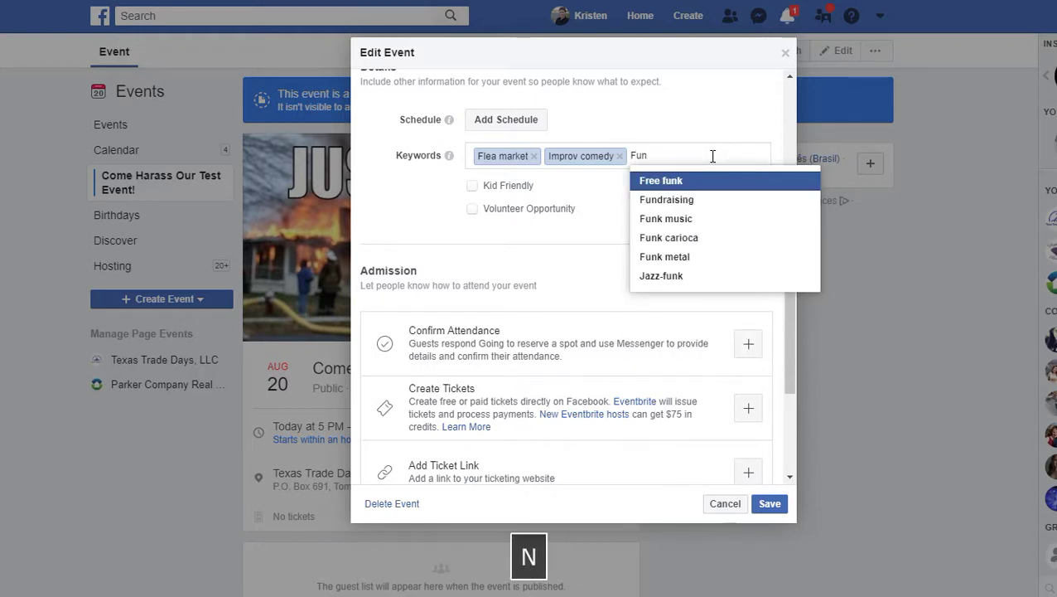
key("BackSpace")
key("BackSpace")
key("BackSpace")
type("Onl")
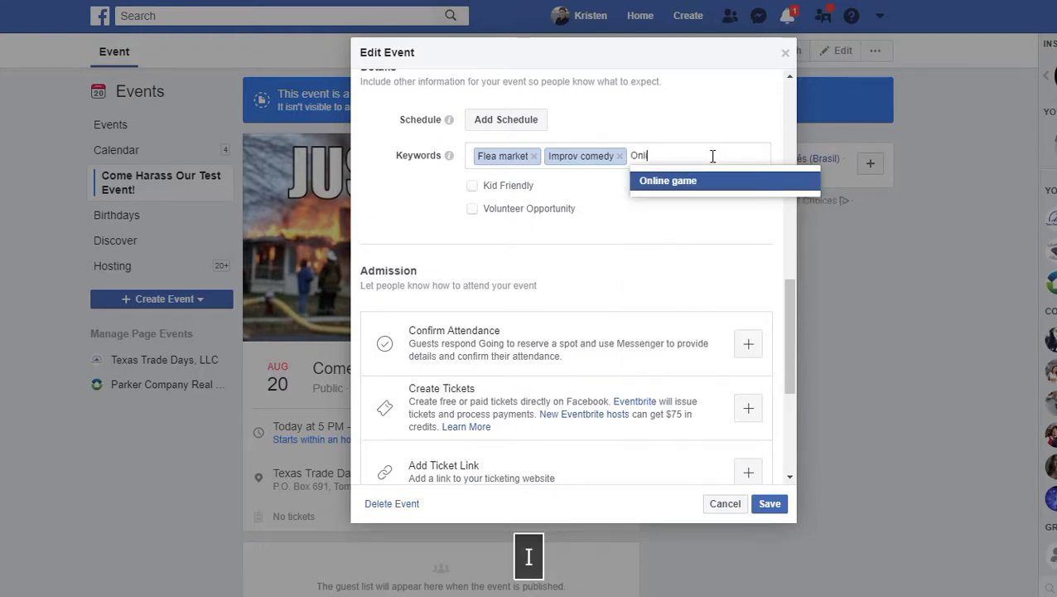
key("BackSpace")
key("BackSpace")
key("BackSpace")
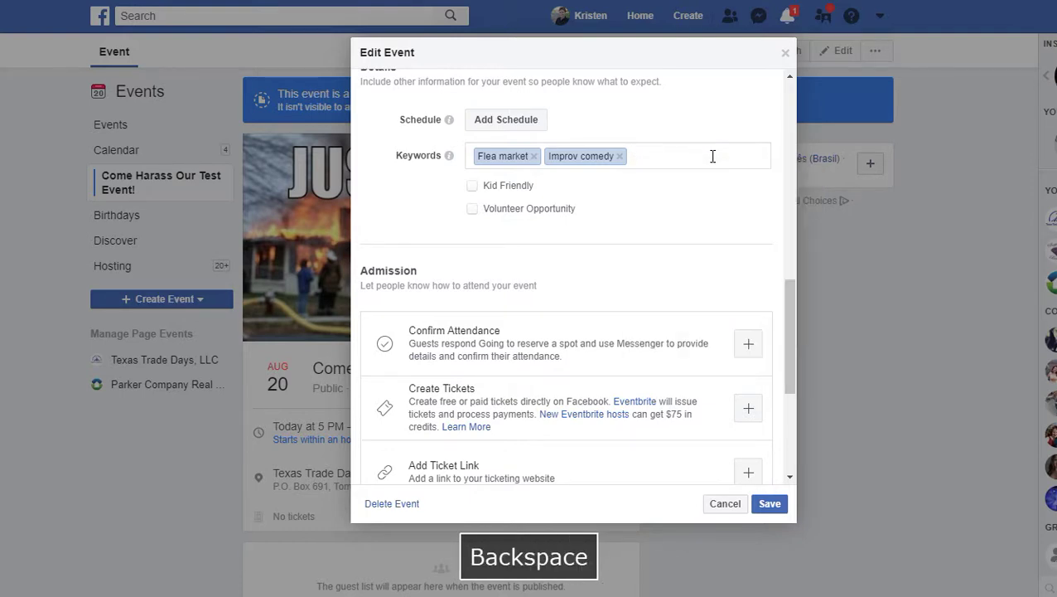
type("Shop")
key("BackSpace")
key("BackSpace")
key("BackSpace")
key("BackSpace")
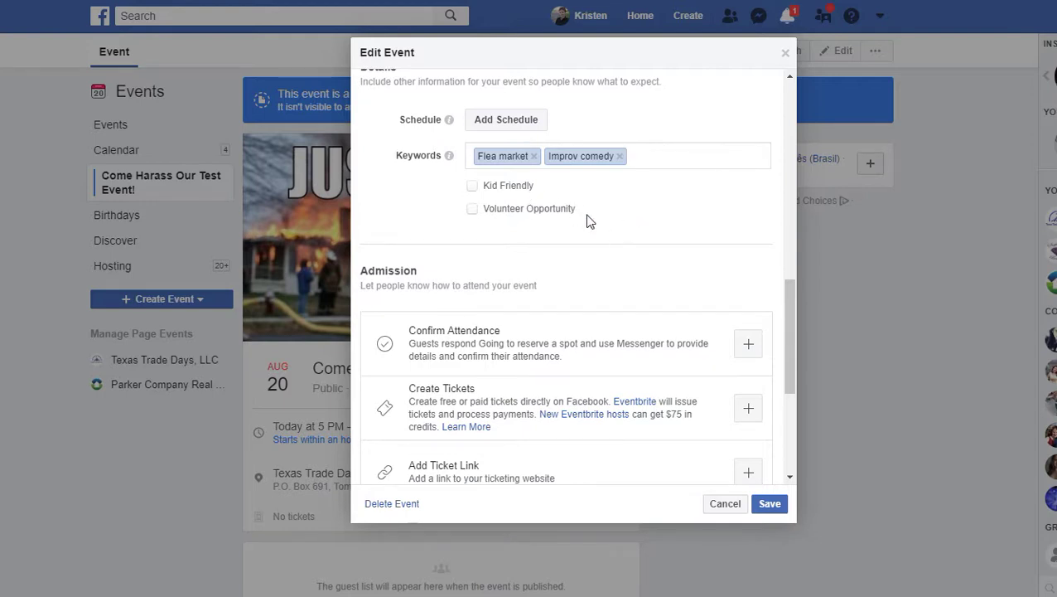
Step: Mark the event as Kid Friendly and as a Volunteer Opportunity, and remove the Volunteering keyword again
left_click(496, 186)
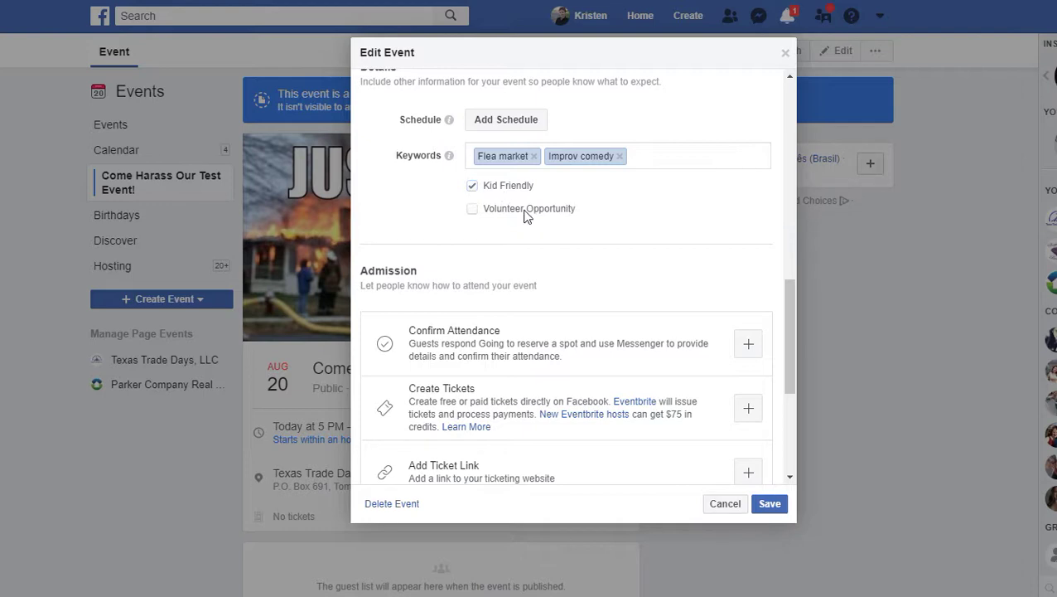
left_click(525, 212)
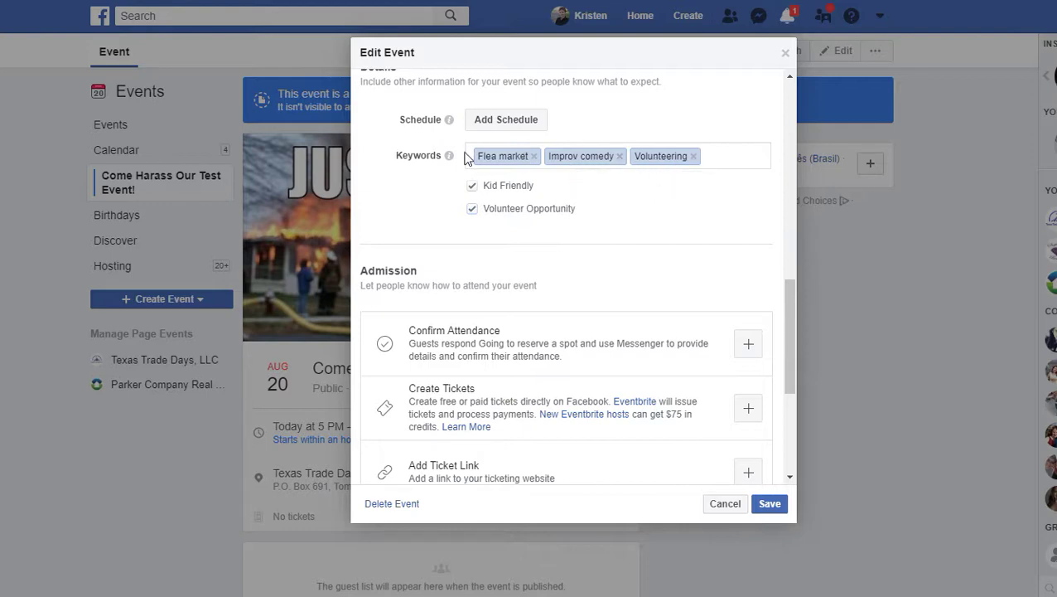
mouse_move(448, 158)
left_click(694, 156)
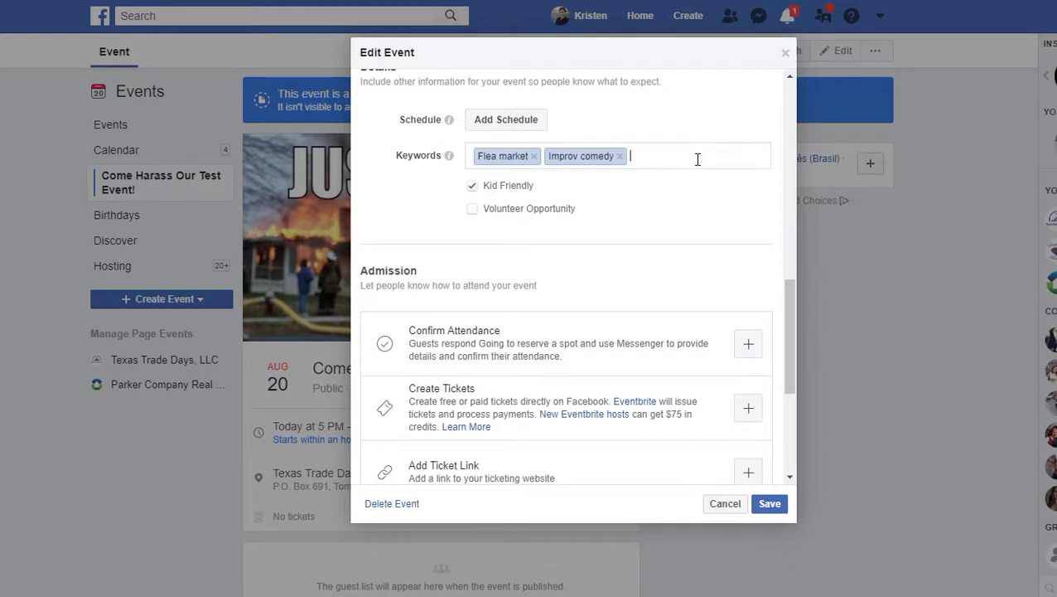
Step: Toggle the Volunteer Opportunity option and its Volunteering keyword on and off repeatedly, leaving the option off
left_click(472, 210)
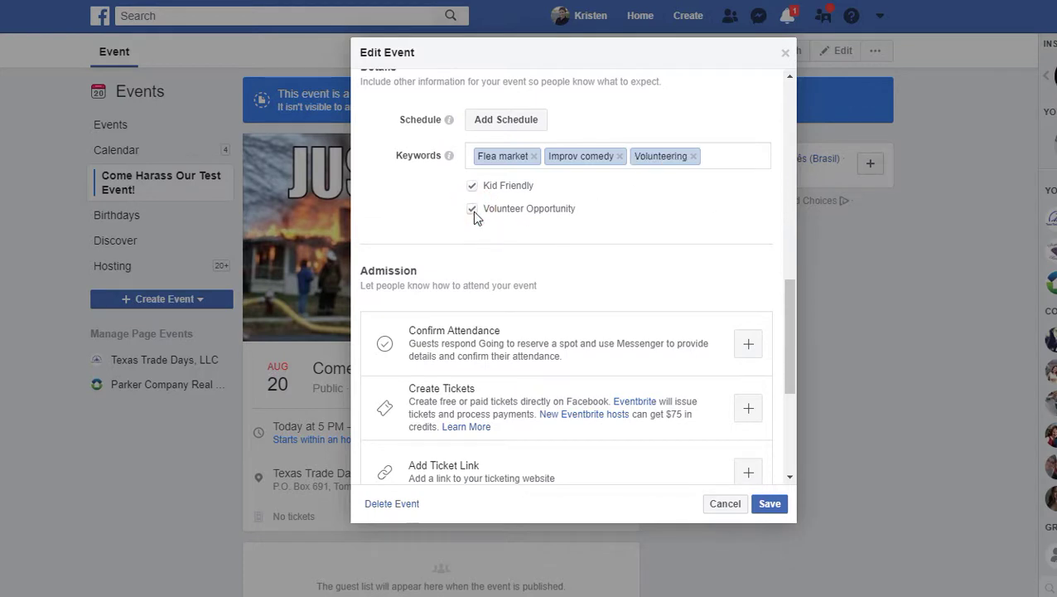
left_click(693, 158)
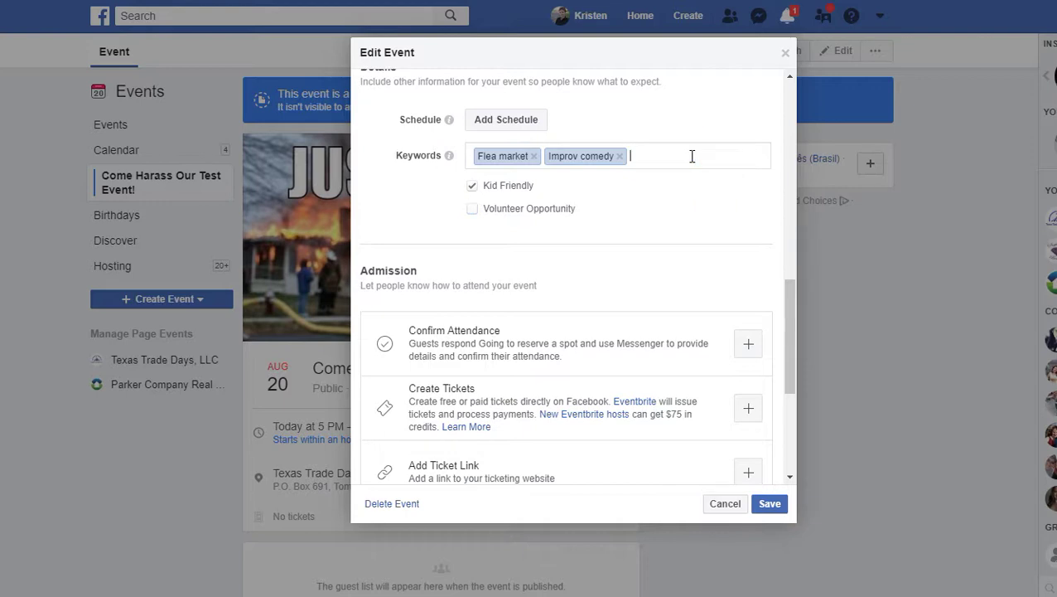
left_click(471, 210)
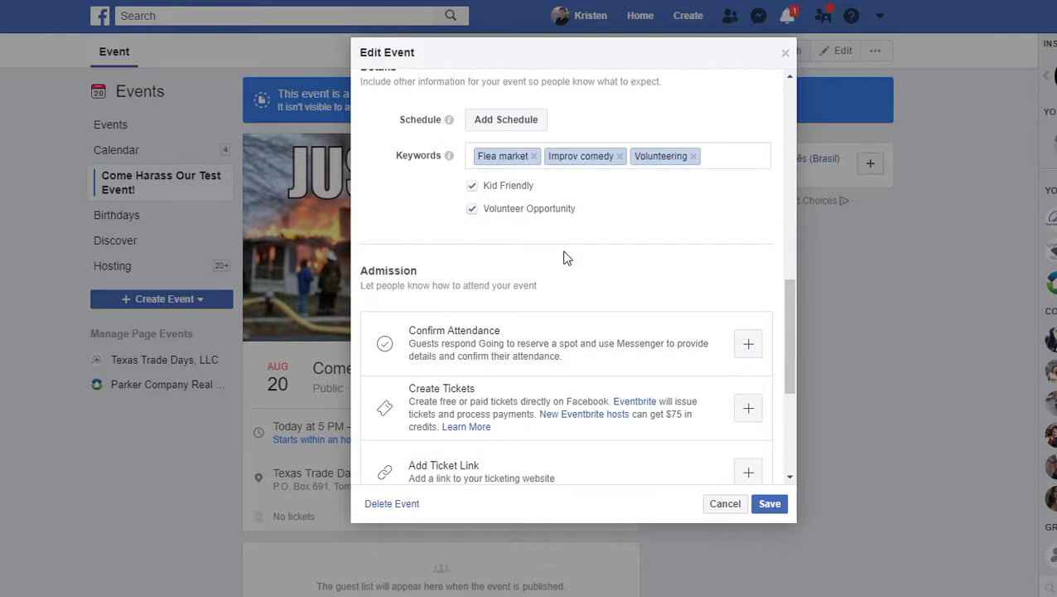
left_click(473, 208)
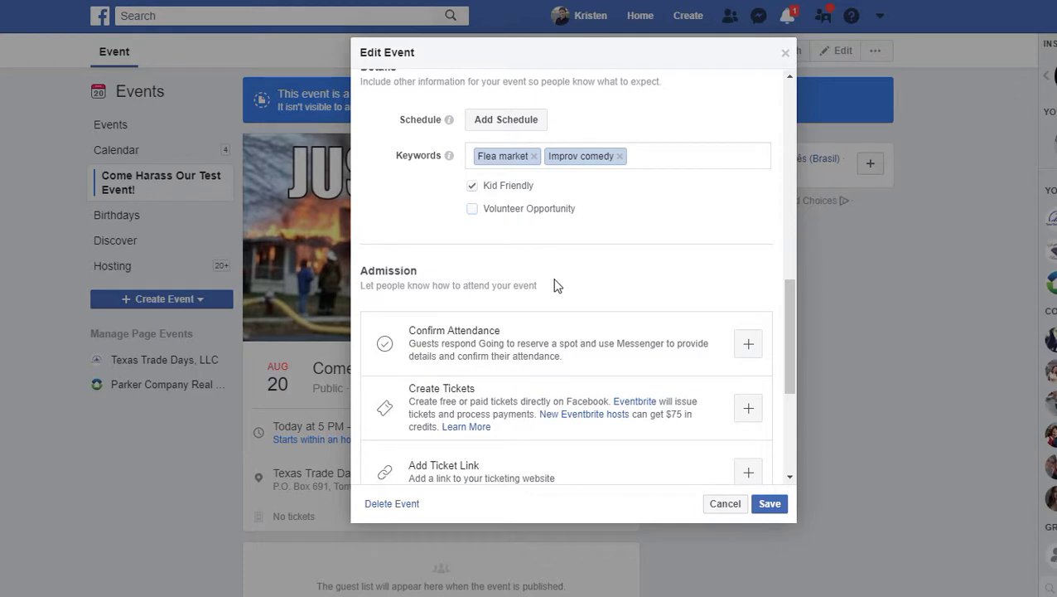
left_click(477, 214)
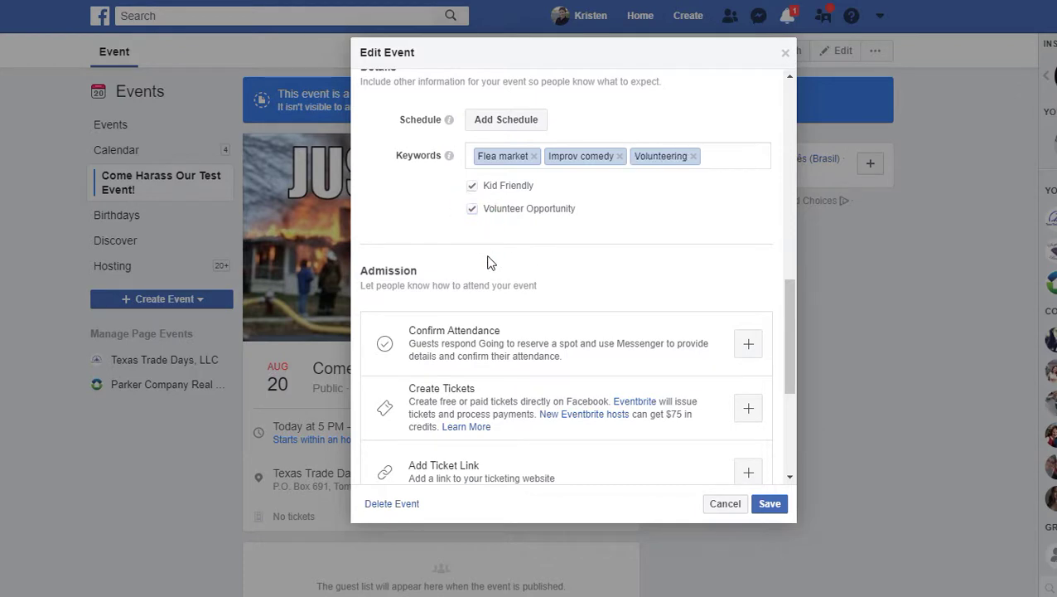
left_click(474, 213)
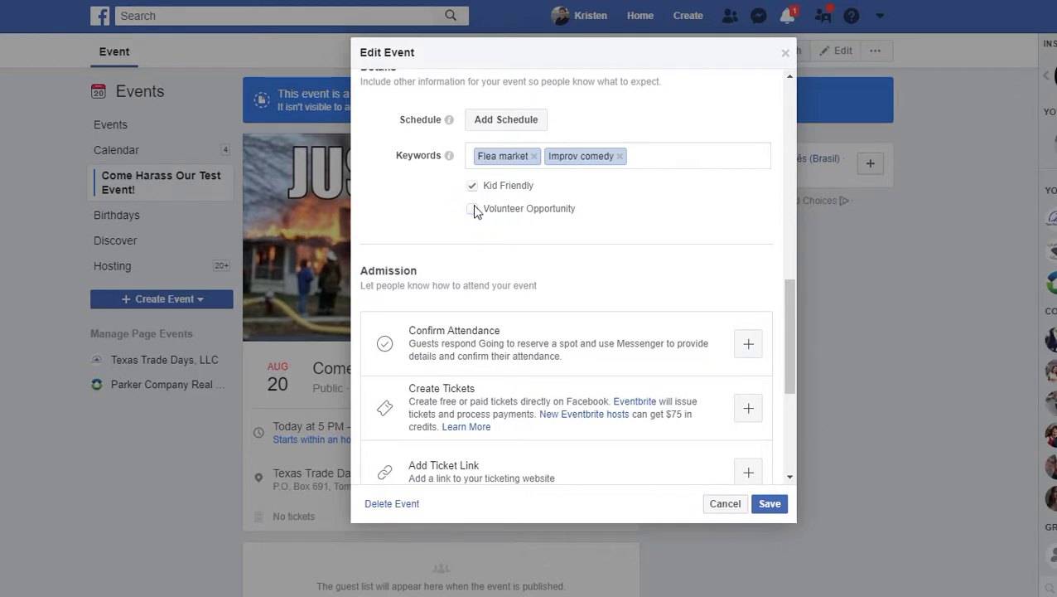
left_click(473, 209)
left_click(473, 209)
Step: Add Confirm Attendance to the event's admission and read the explanations of available spots and custom questions
scroll(597, 295, "down", 3)
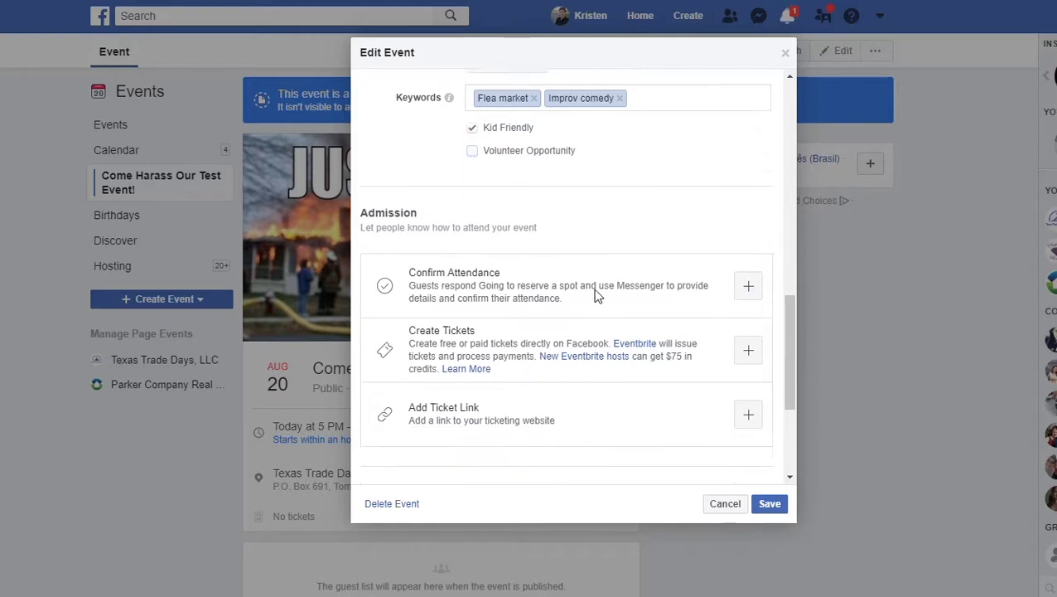
scroll(597, 296, "down", 1)
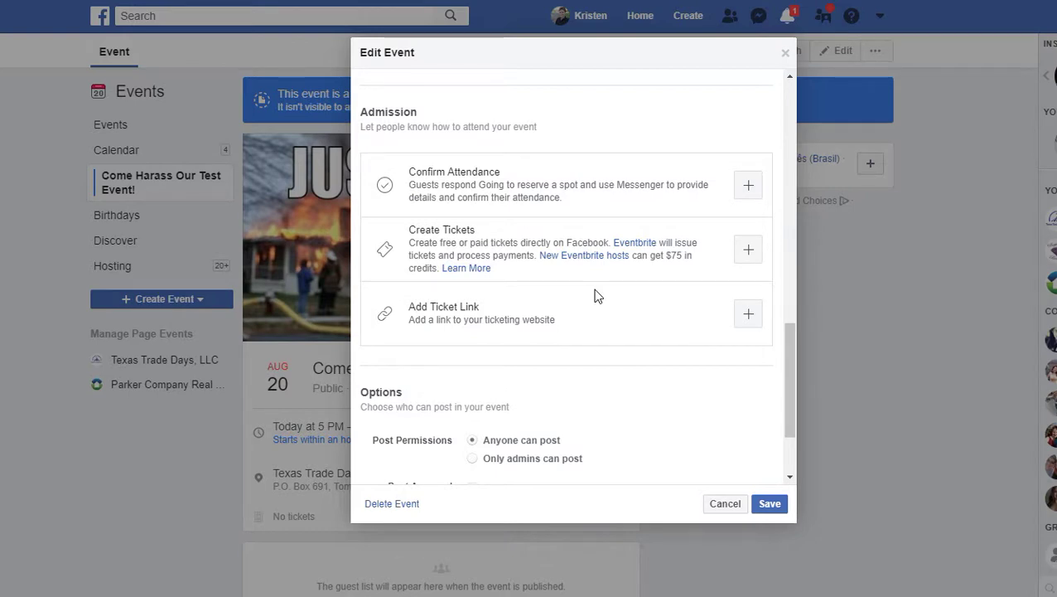
left_click(748, 192)
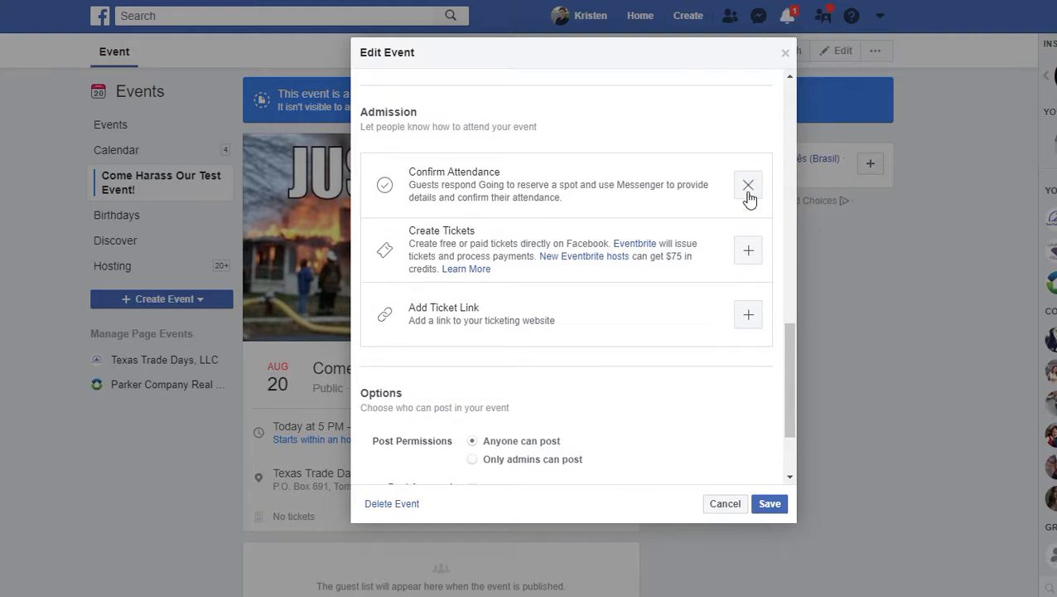
scroll(718, 226, "down", 1)
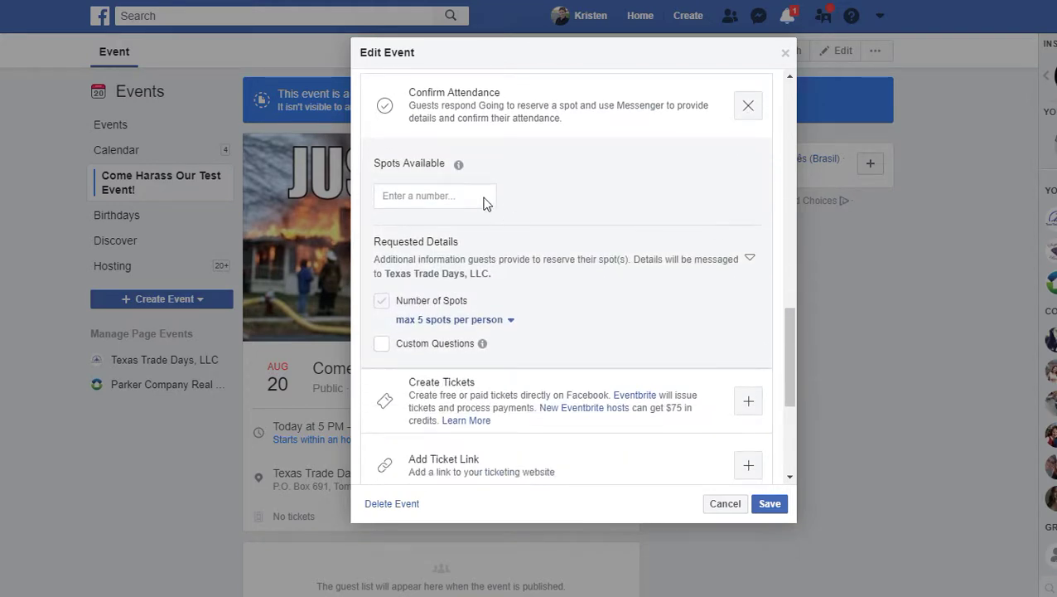
mouse_move(462, 175)
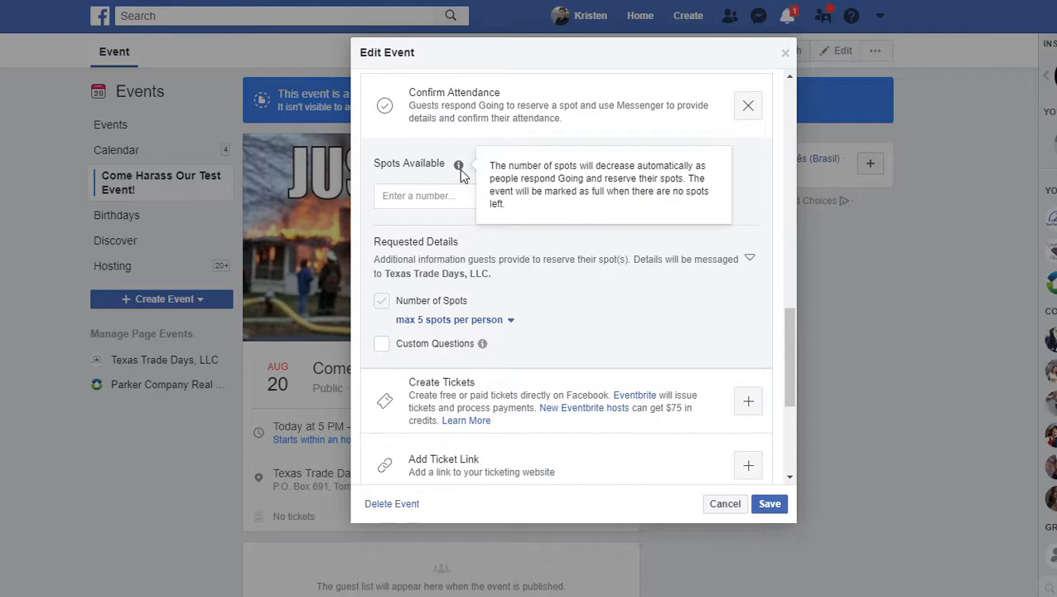
scroll(462, 258, "down", 1)
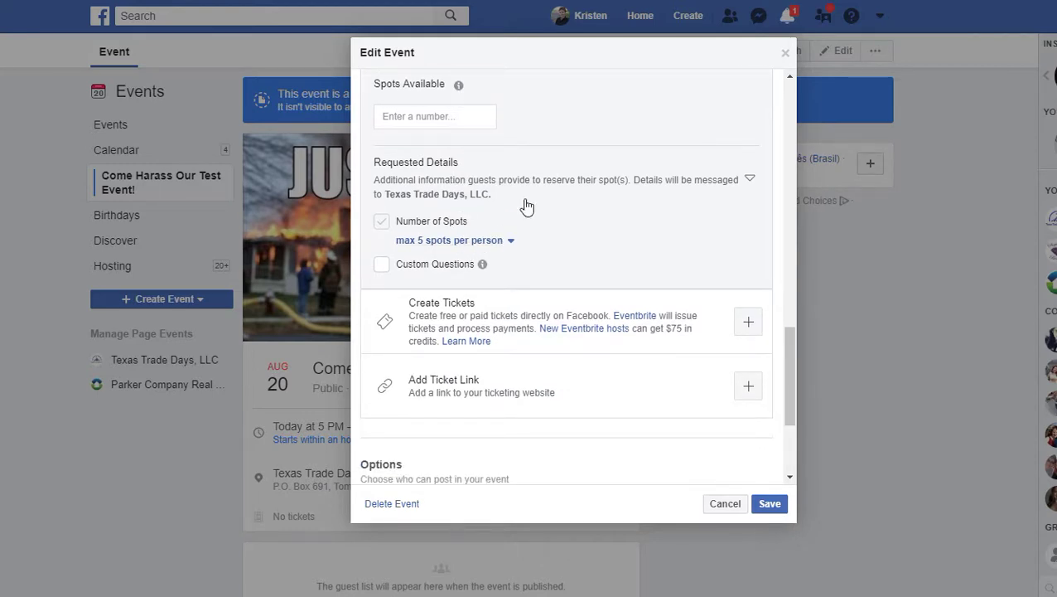
mouse_move(483, 270)
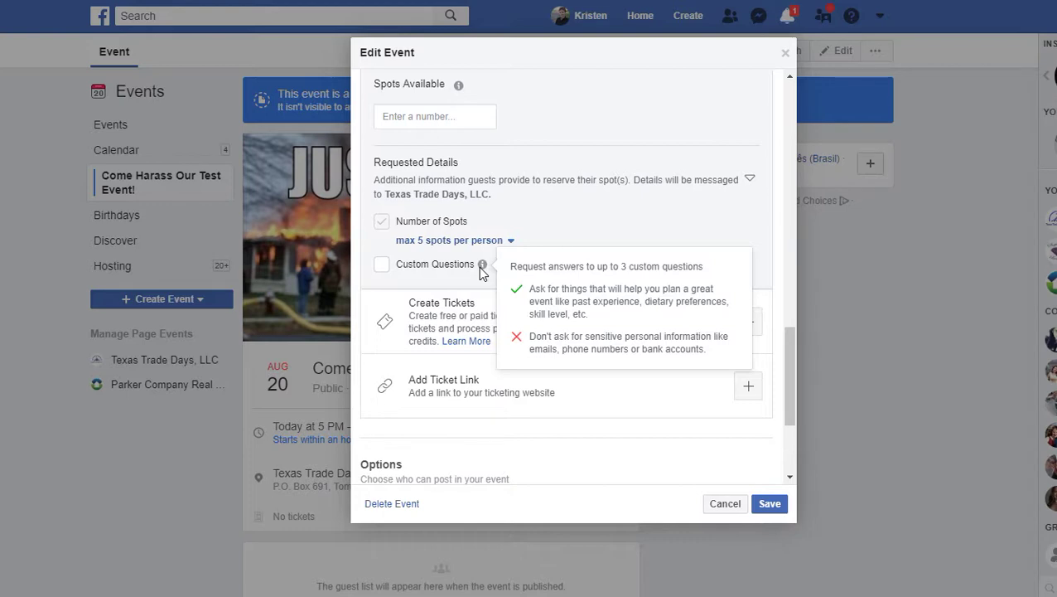
left_click(599, 207)
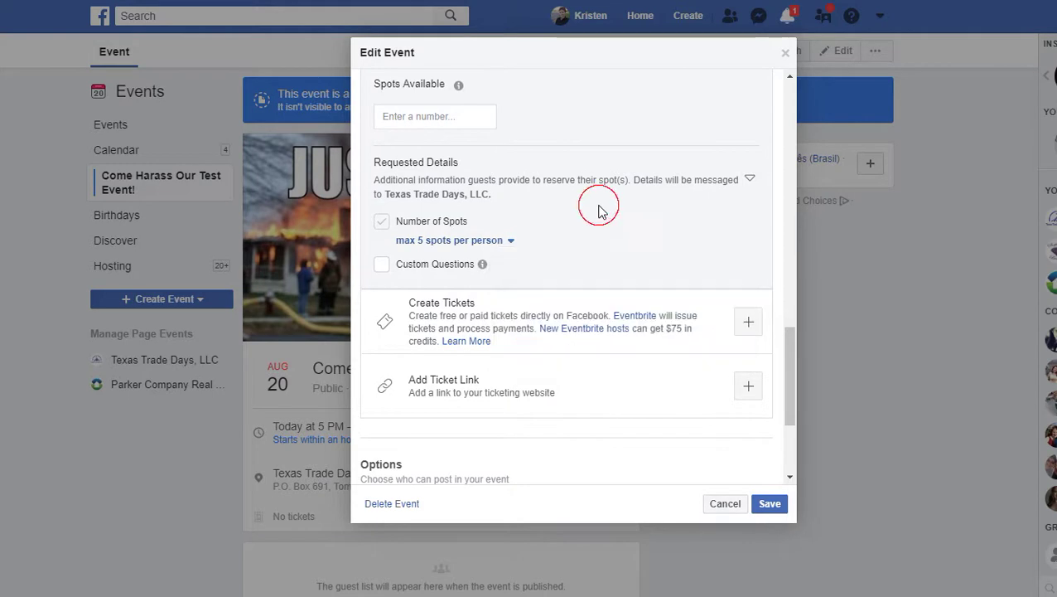
Step: Collapse the requested guest details and remove Confirm Attendance from the event's admission
left_click(750, 181)
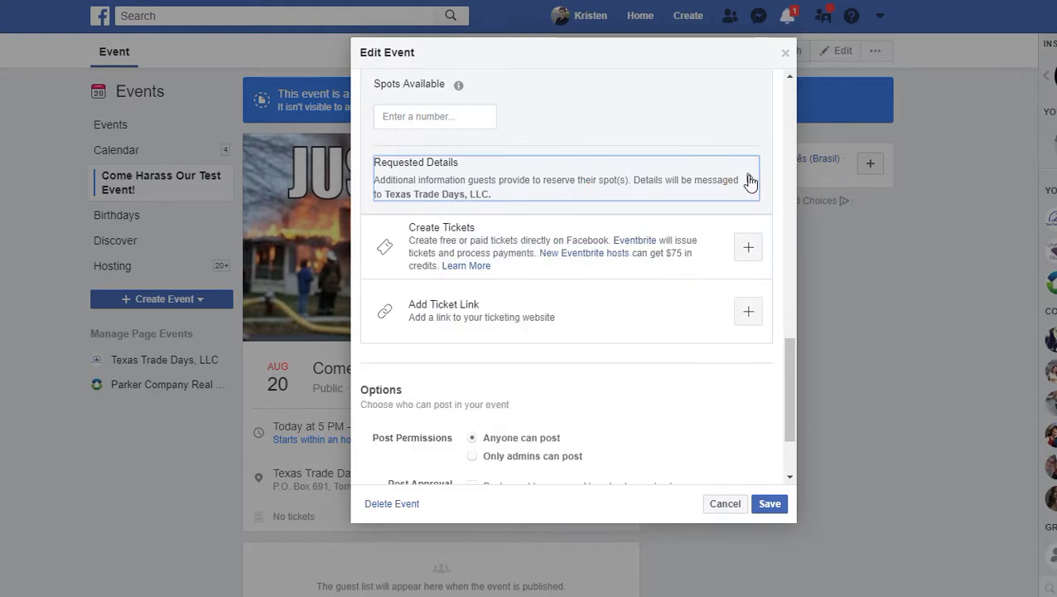
left_click(750, 180)
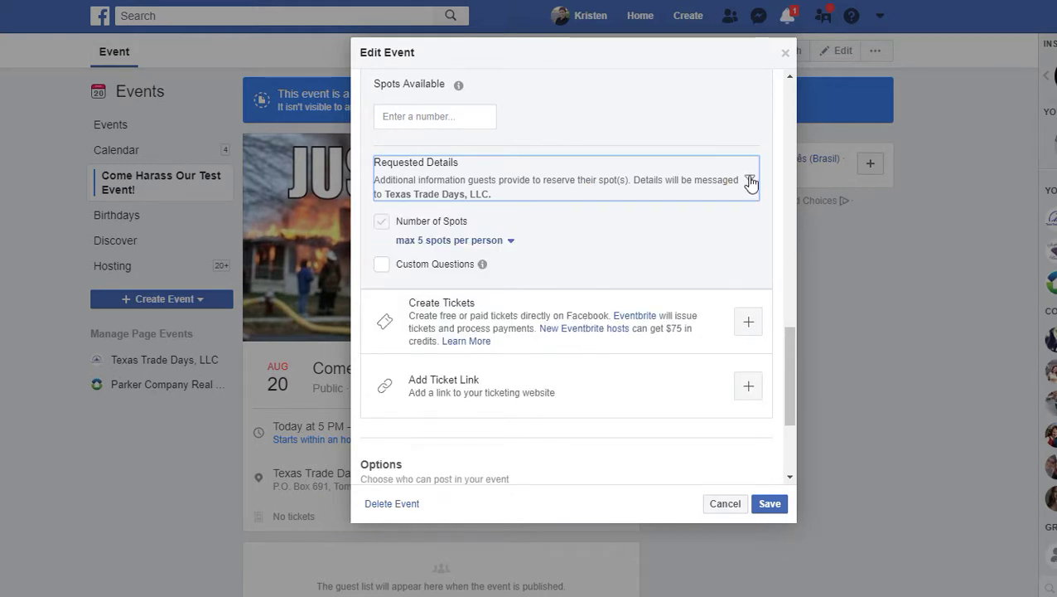
left_click(750, 180)
scroll(653, 242, "up", 1)
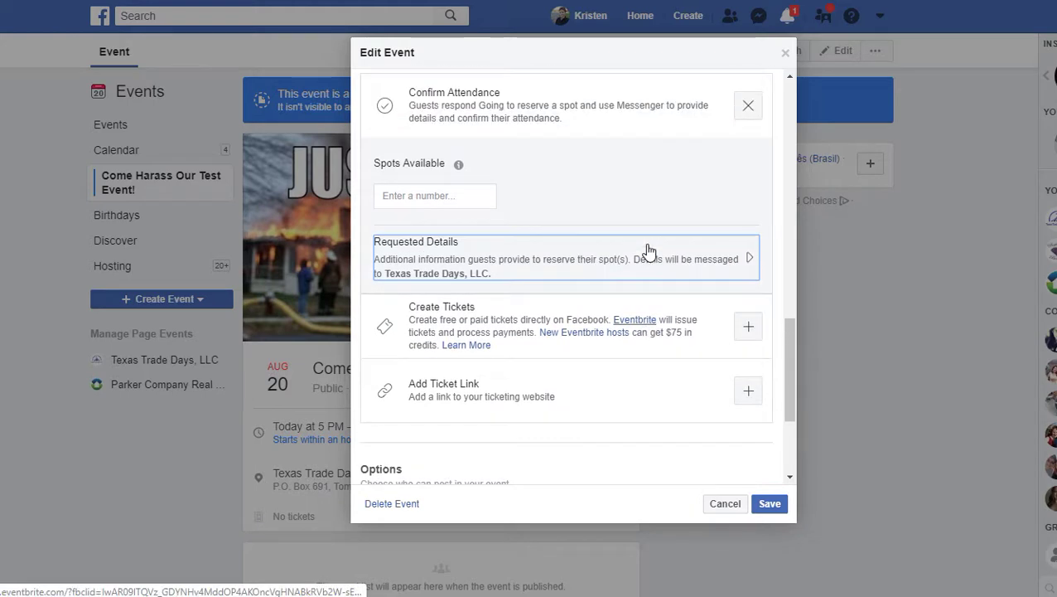
left_click(749, 115)
Step: Open the Create Tickets form and cancel it, and show and remove the Add Ticket Link field
left_click(748, 170)
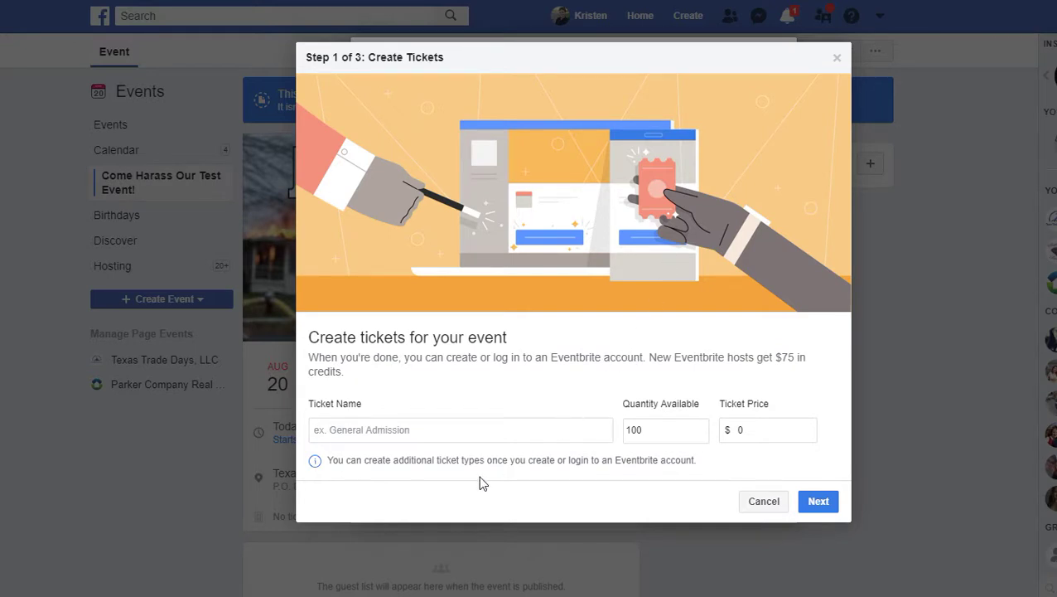
left_click(762, 501)
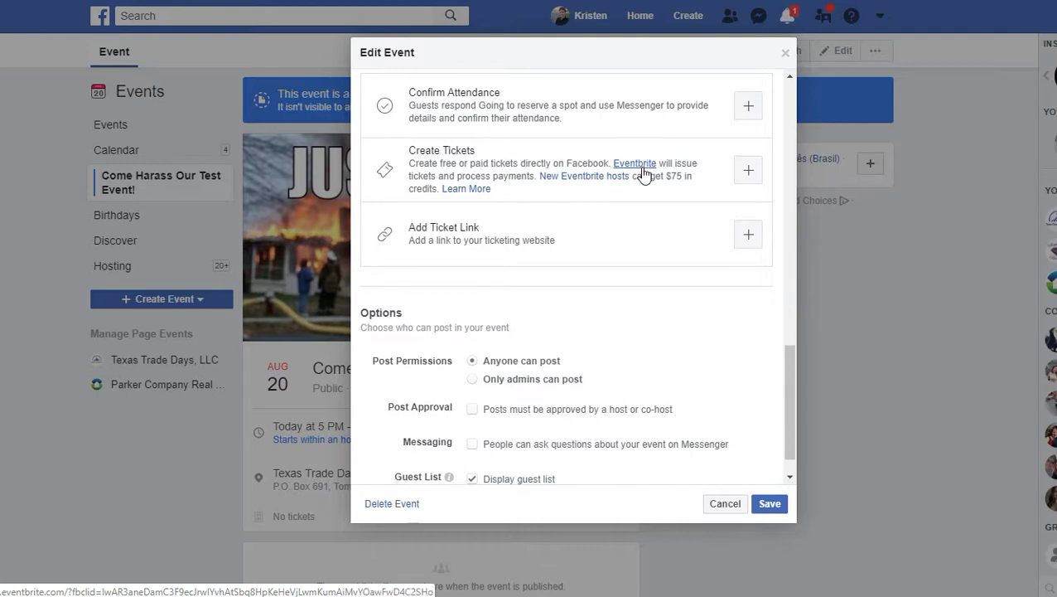
mouse_move(602, 188)
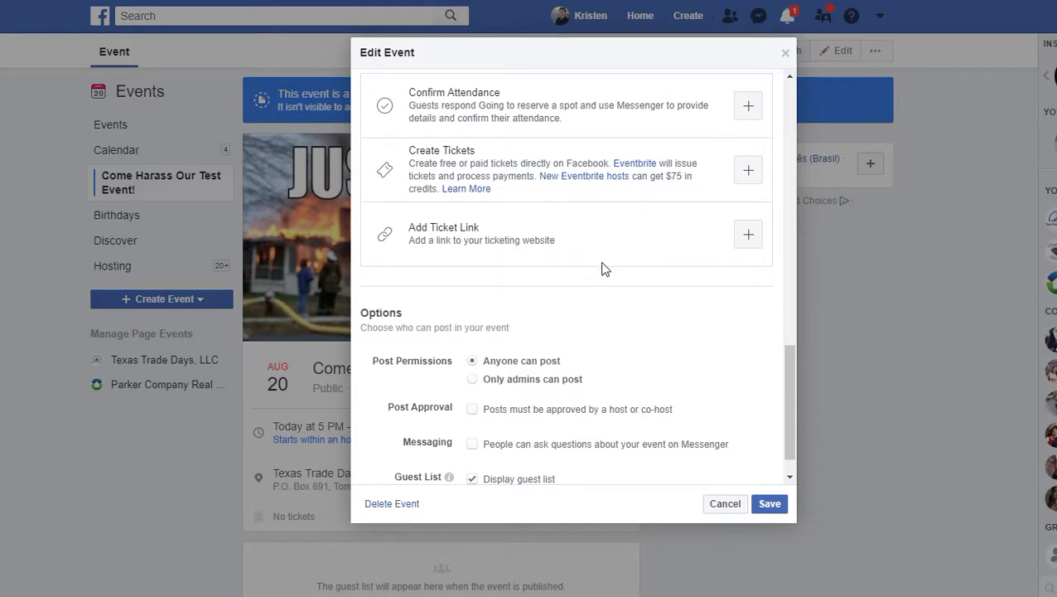
left_click(749, 237)
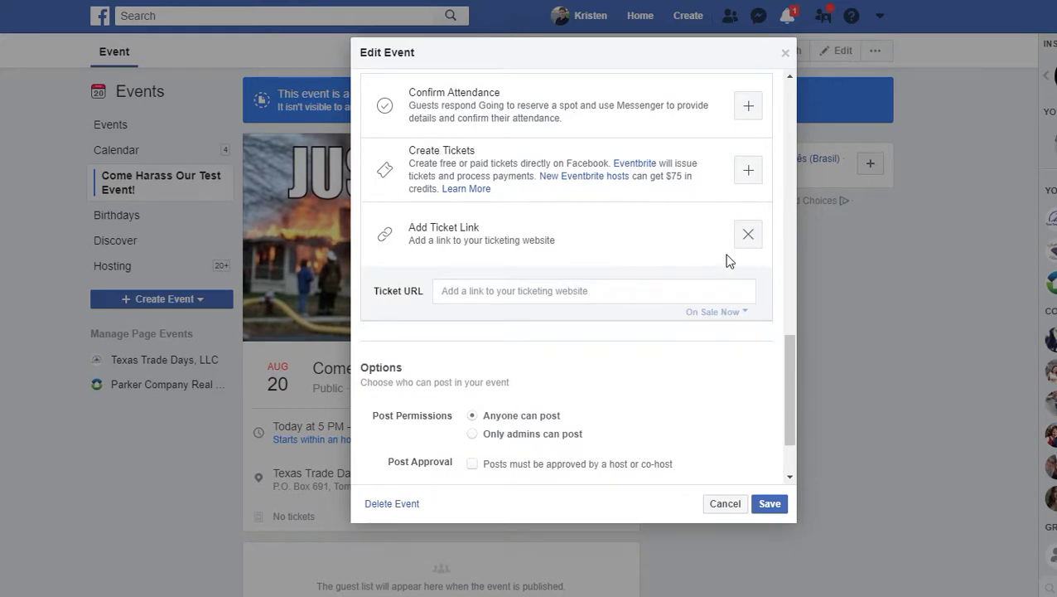
left_click(754, 240)
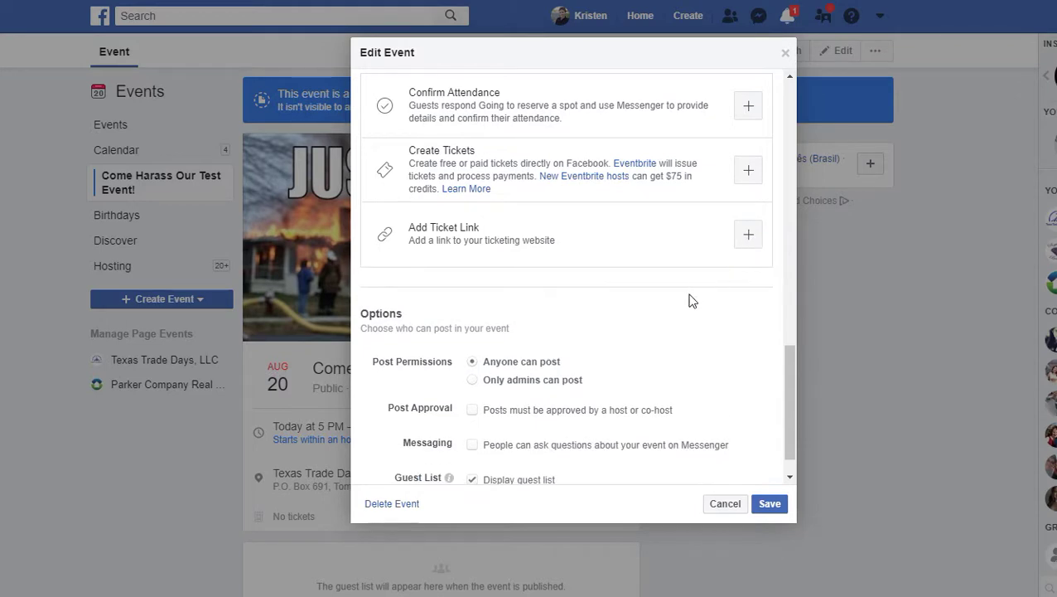
Step: Turn the post approval requirement and the Messenger questions option on and off again
scroll(691, 298, "down", 1)
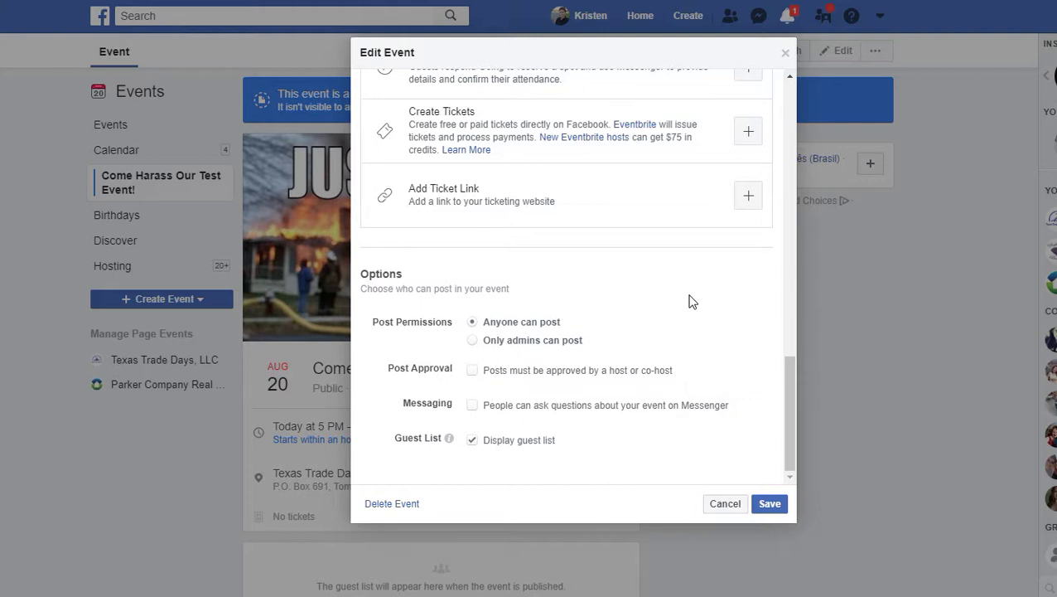
left_click(472, 371)
left_click(474, 372)
left_click(472, 406)
left_click(472, 405)
Step: Read the guest list explanation, turn off Display guest list, and try to save the event
mouse_move(448, 441)
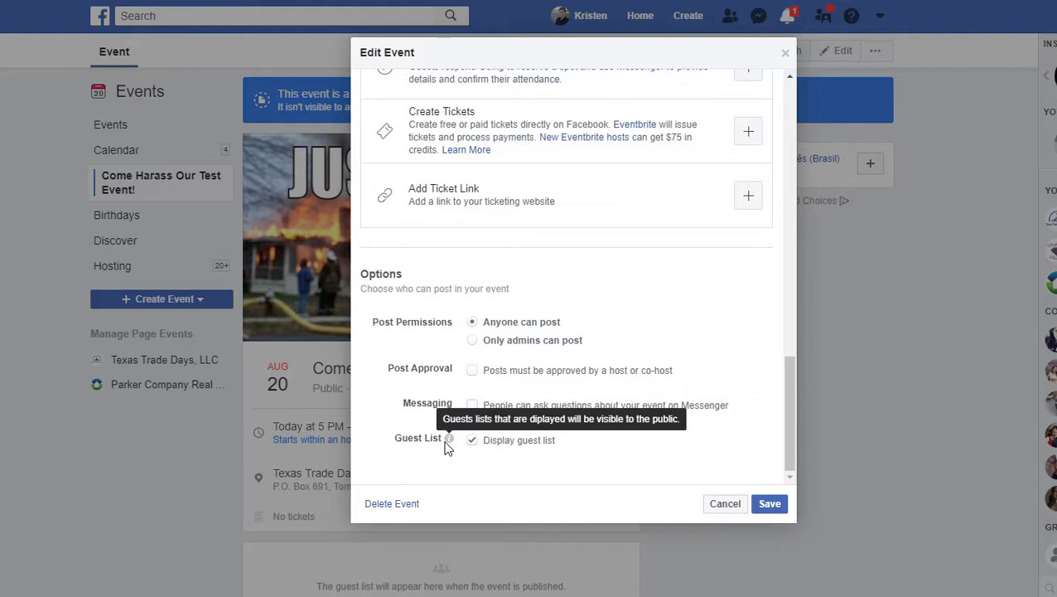
left_click(508, 459)
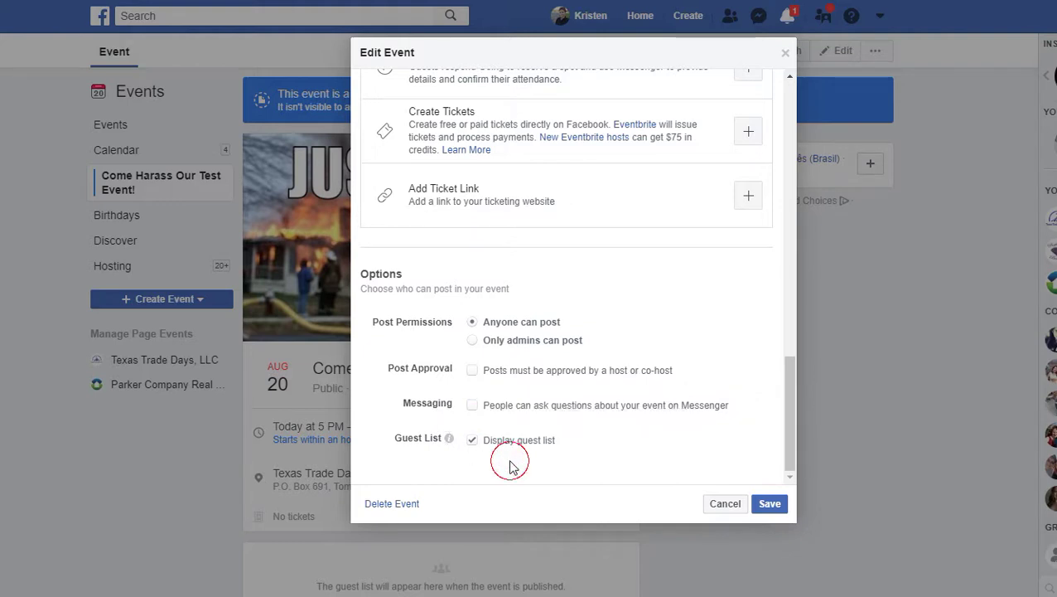
left_click(474, 441)
left_click(473, 444)
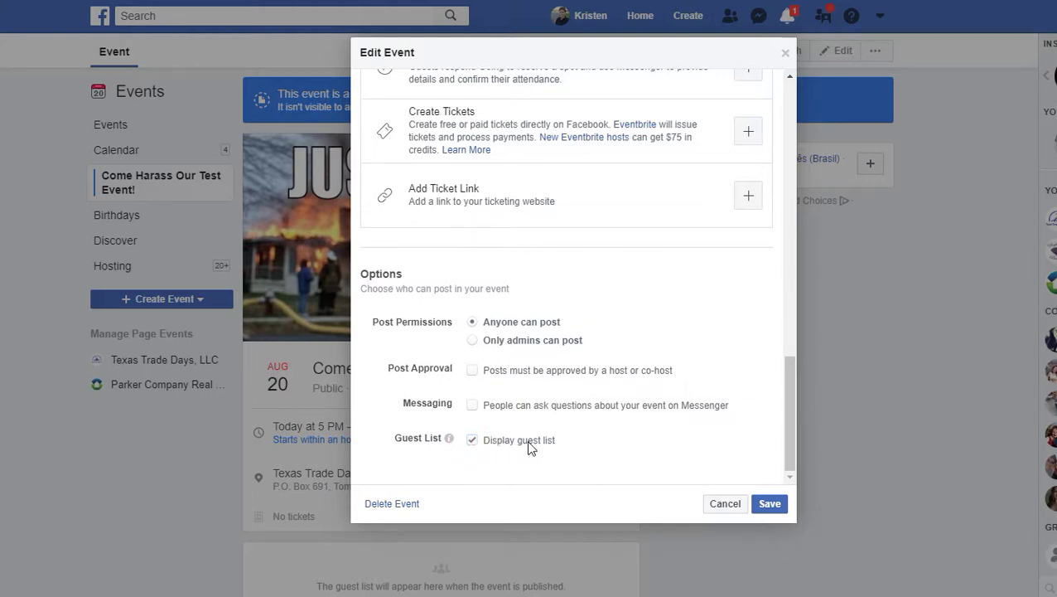
left_click(473, 441)
left_click(473, 441)
left_click(474, 441)
left_click(770, 507)
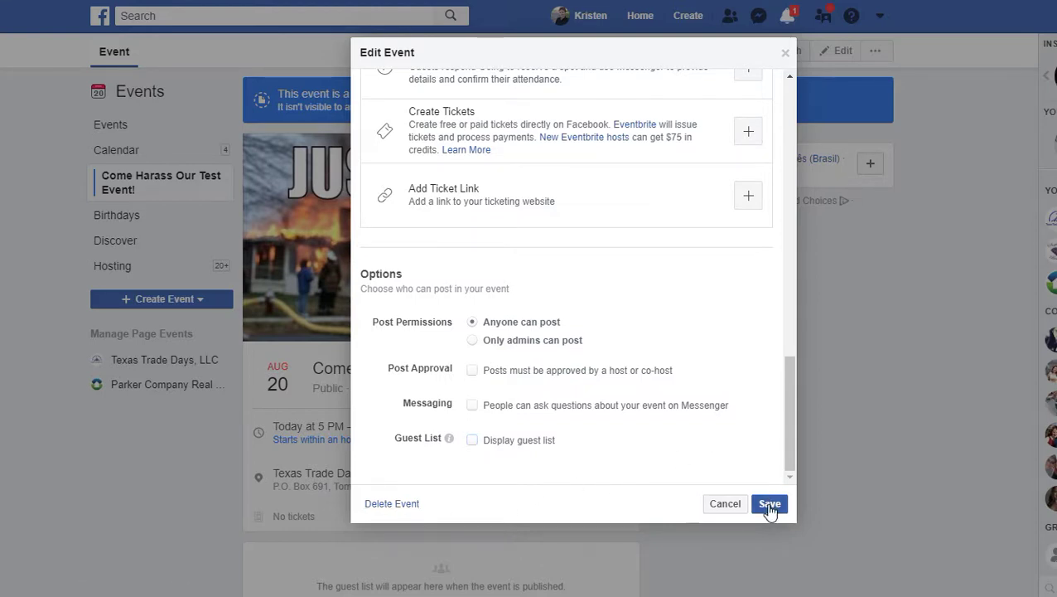
Step: Set the event's start time to 4:30 AM on 8/20/2019
scroll(743, 464, "down", 3)
scroll(743, 464, "up", 3)
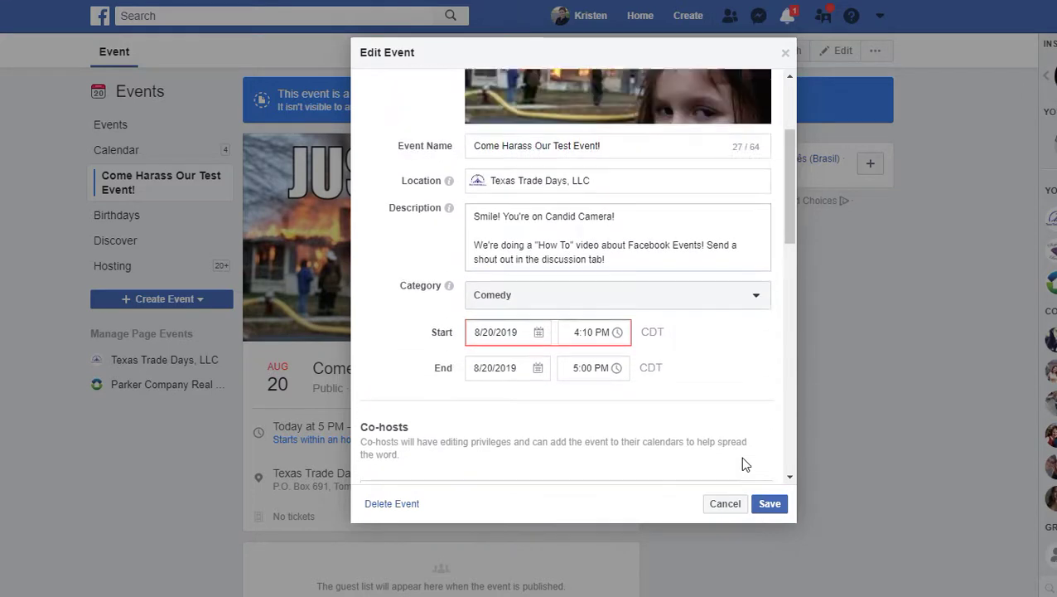
scroll(743, 464, "down", 2)
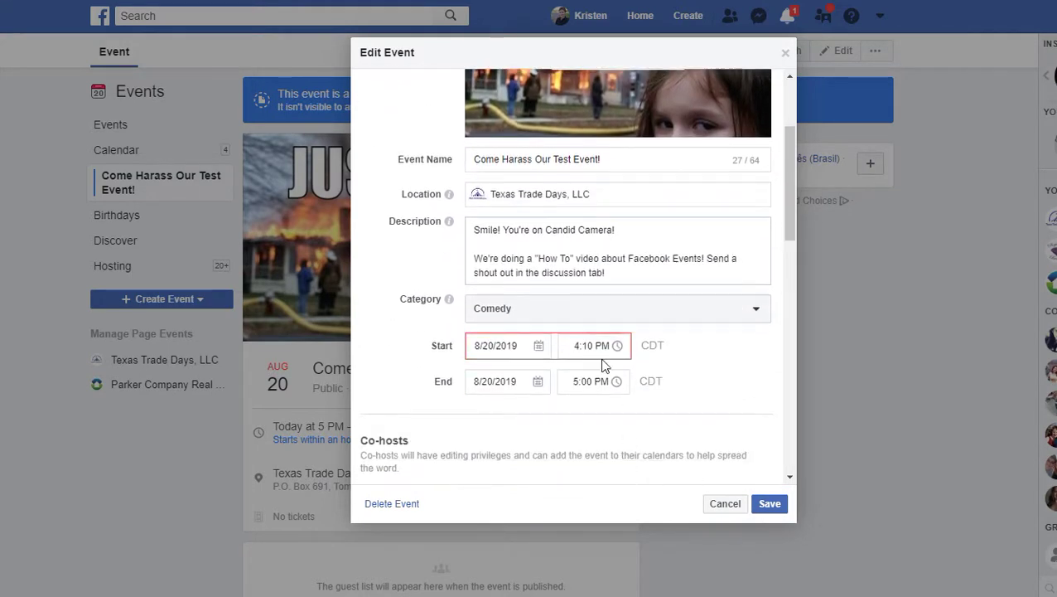
mouse_move(593, 346)
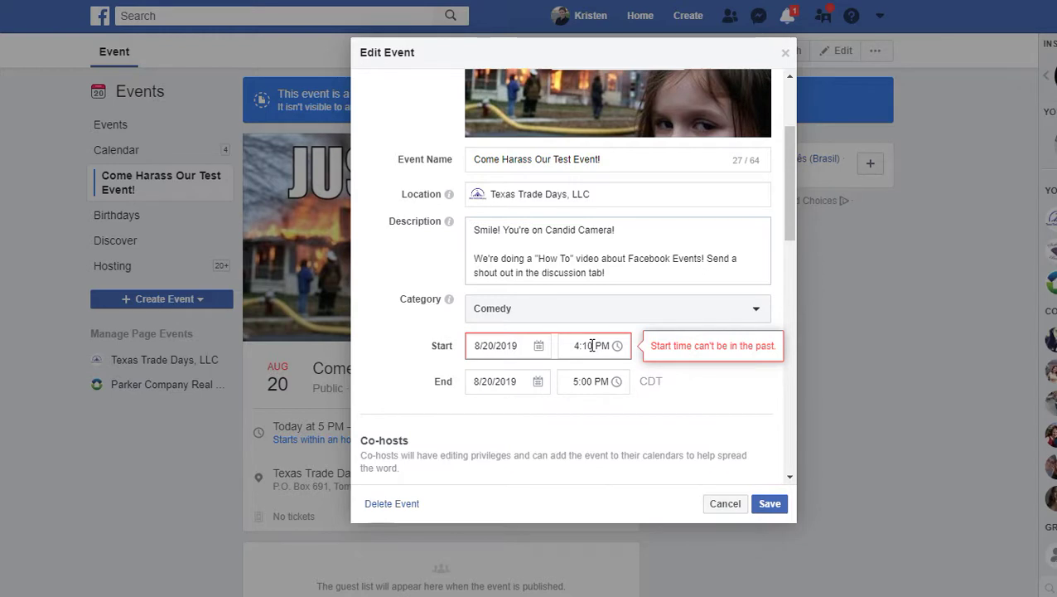
left_click(593, 345)
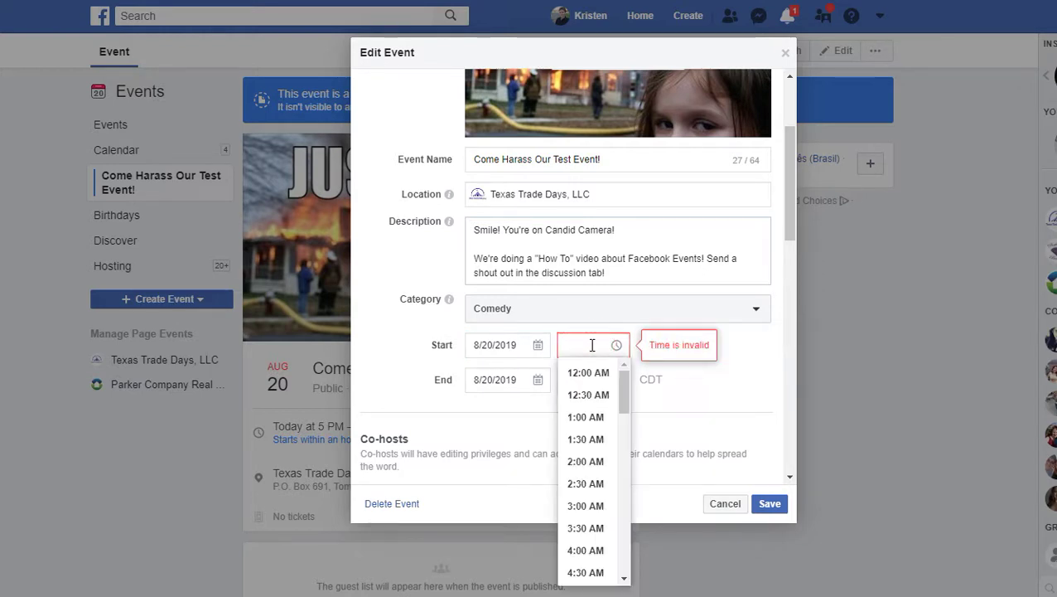
type("4")
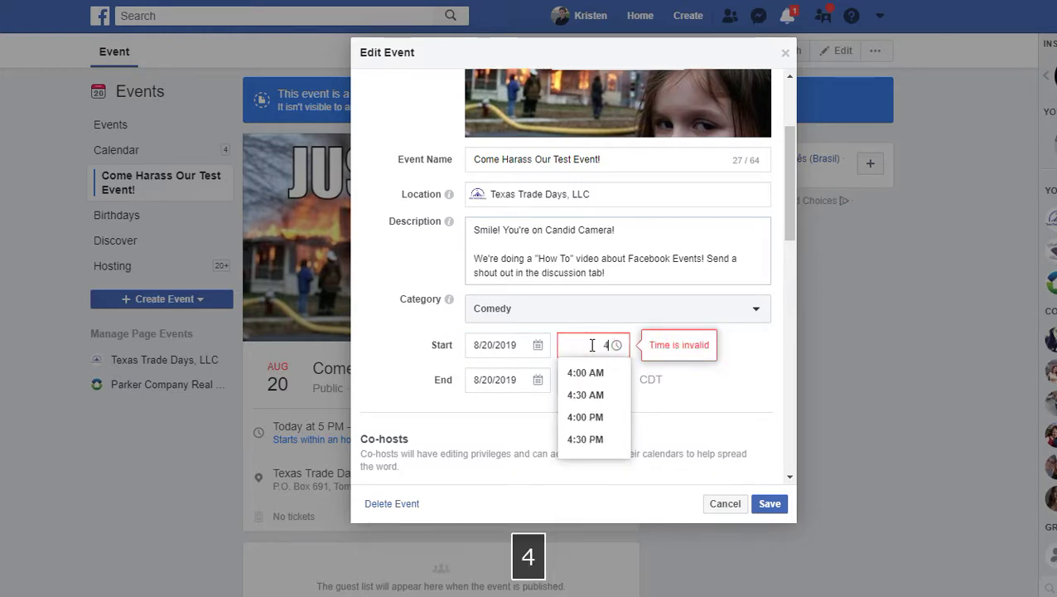
left_click(585, 395)
left_click(713, 392)
Step: Set the event's end time to 5:00 PM on 8/20/2019 and try to save the event
left_click(583, 384)
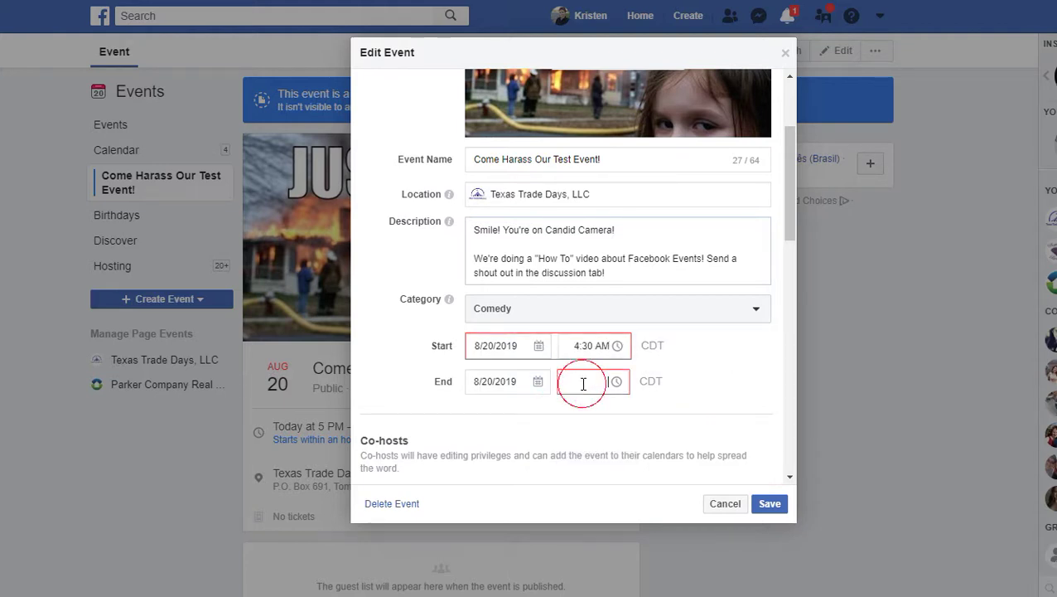
type("5")
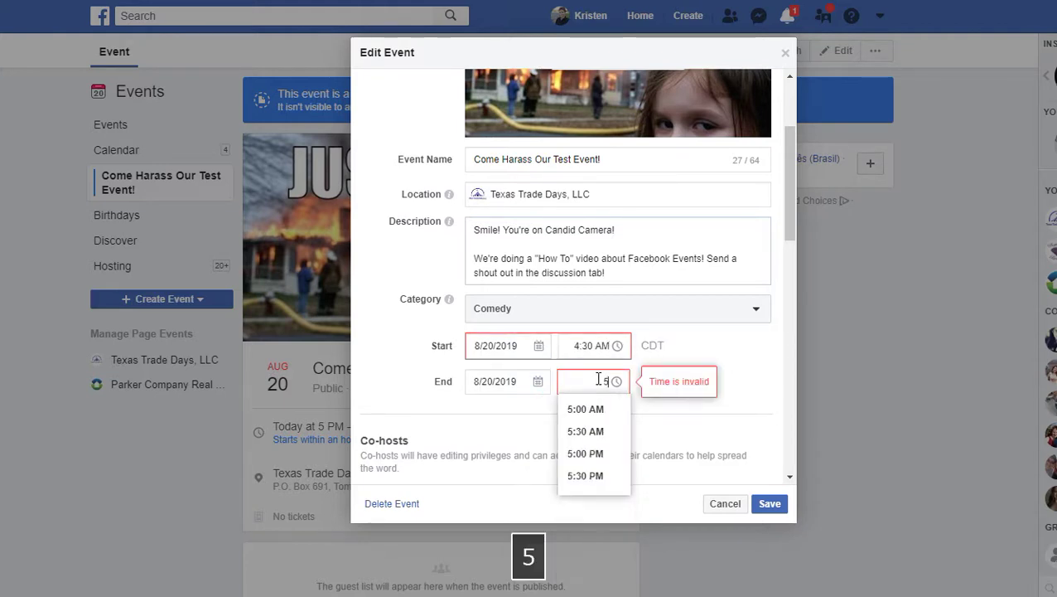
left_click(585, 453)
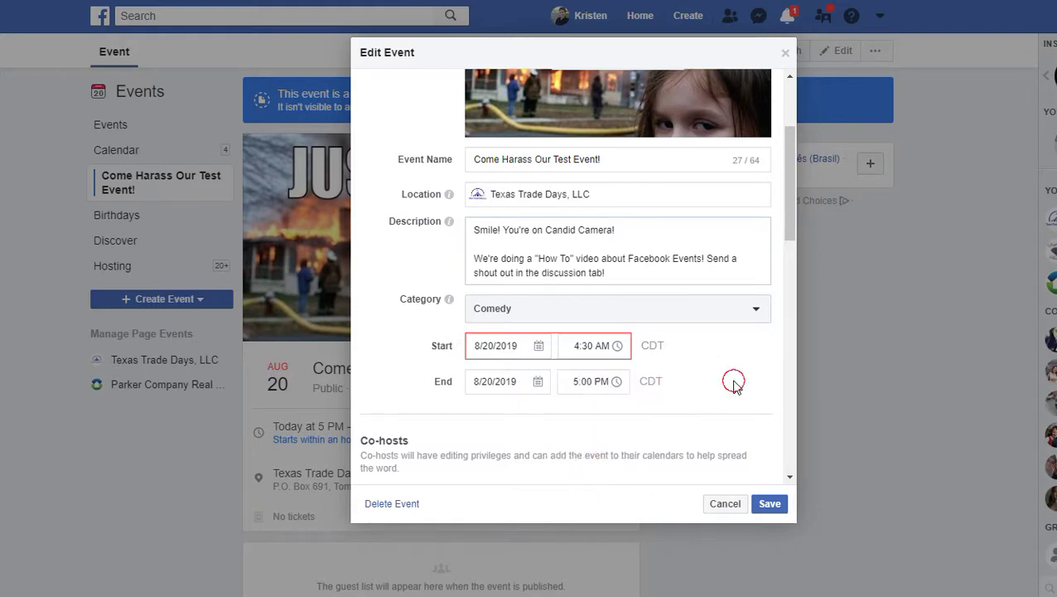
scroll(743, 423, "down", 10)
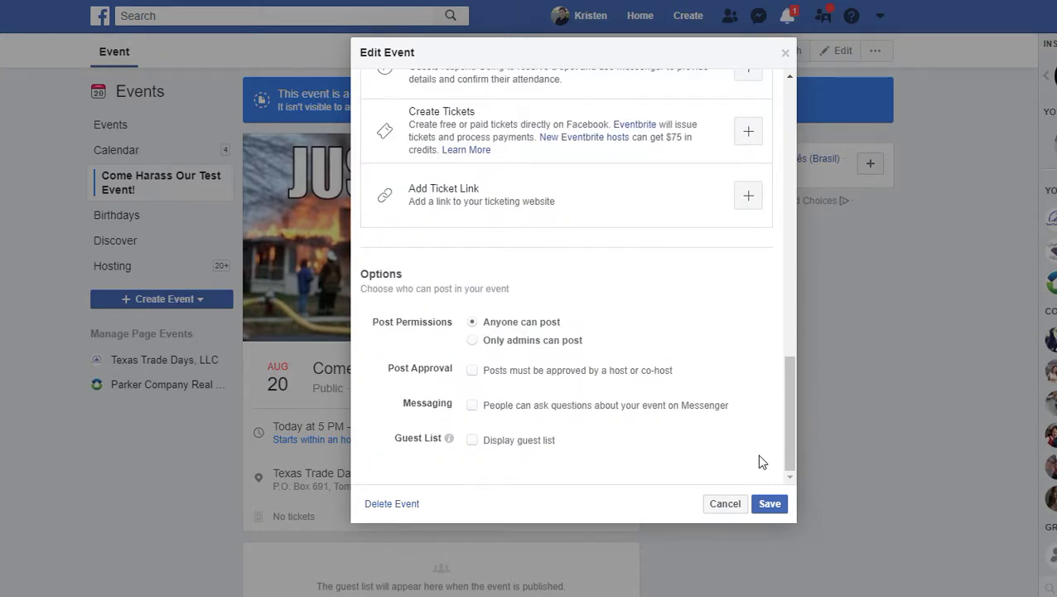
left_click(770, 504)
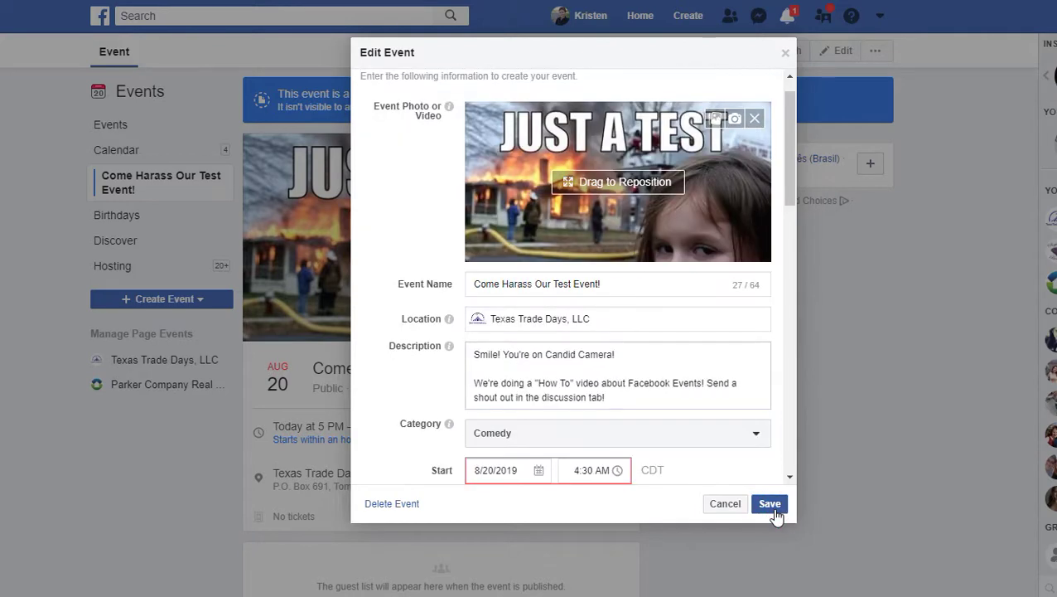
Step: Set the event's start time to 4:00 PM
scroll(702, 443, "down", 3)
mouse_move(610, 242)
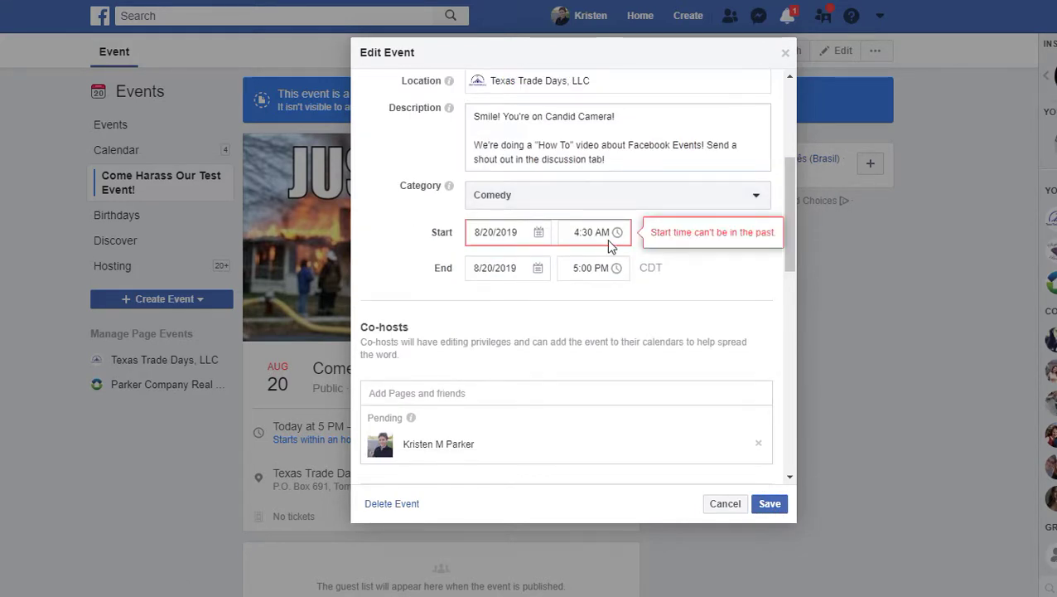
left_click(609, 240)
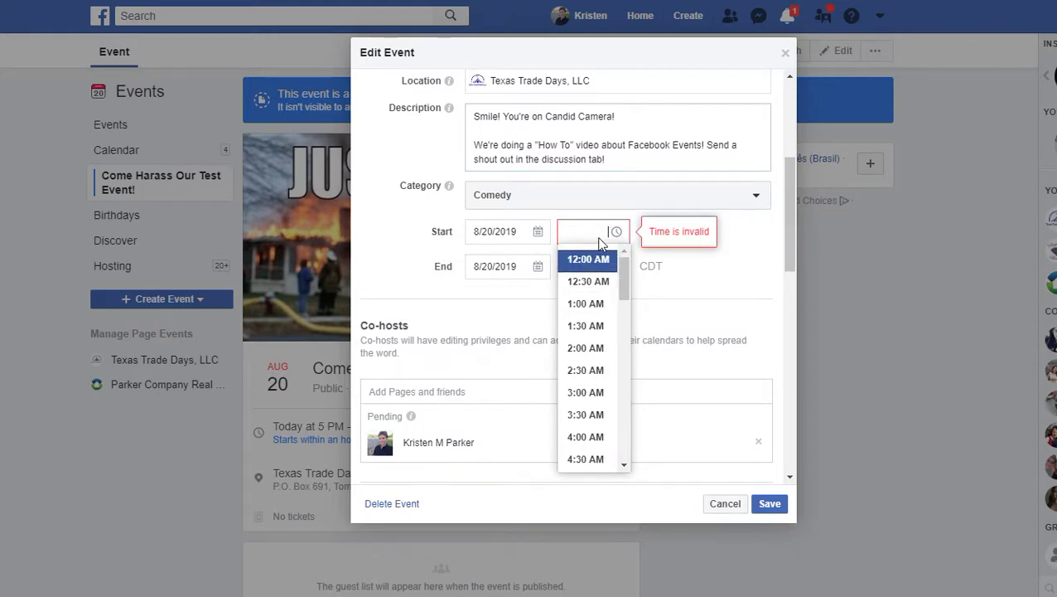
scroll(594, 348, "down", 8)
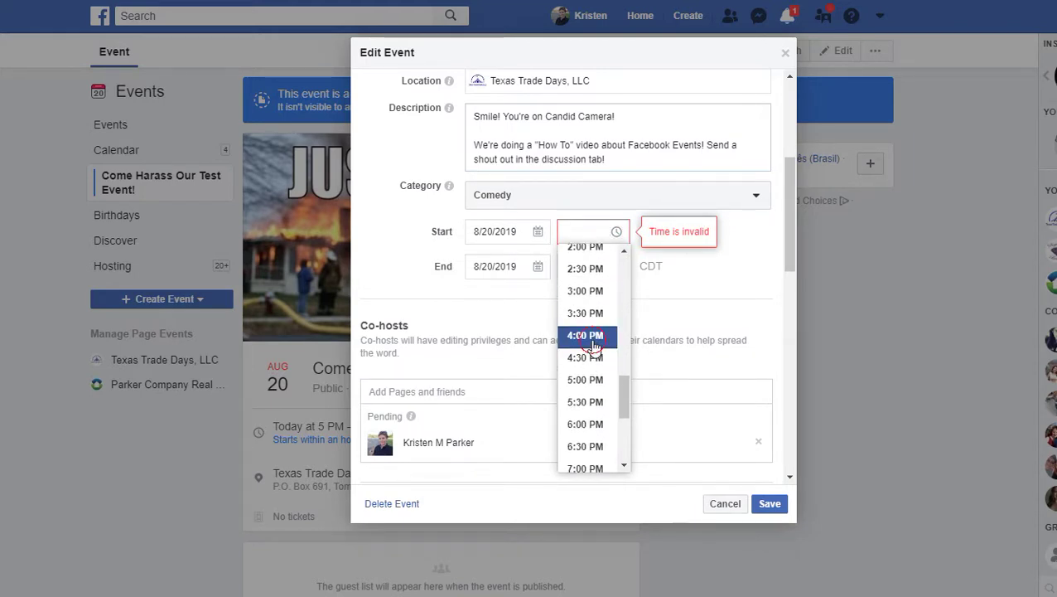
left_click(593, 337)
Step: Set the event's start time to 4:30 PM on 8/20/2019
left_click(598, 233)
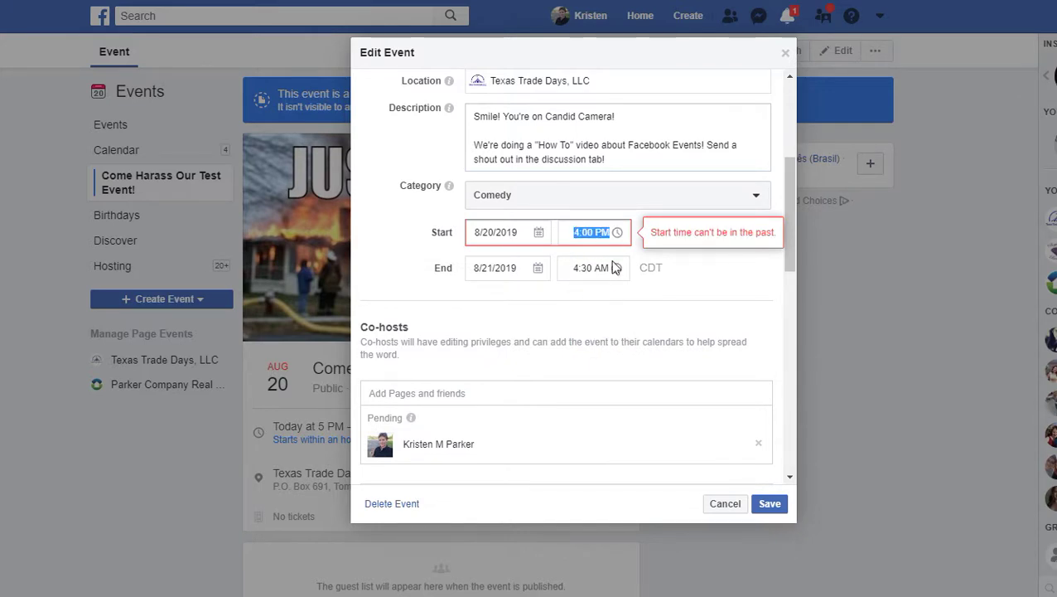
left_click(595, 235)
double_click(595, 235)
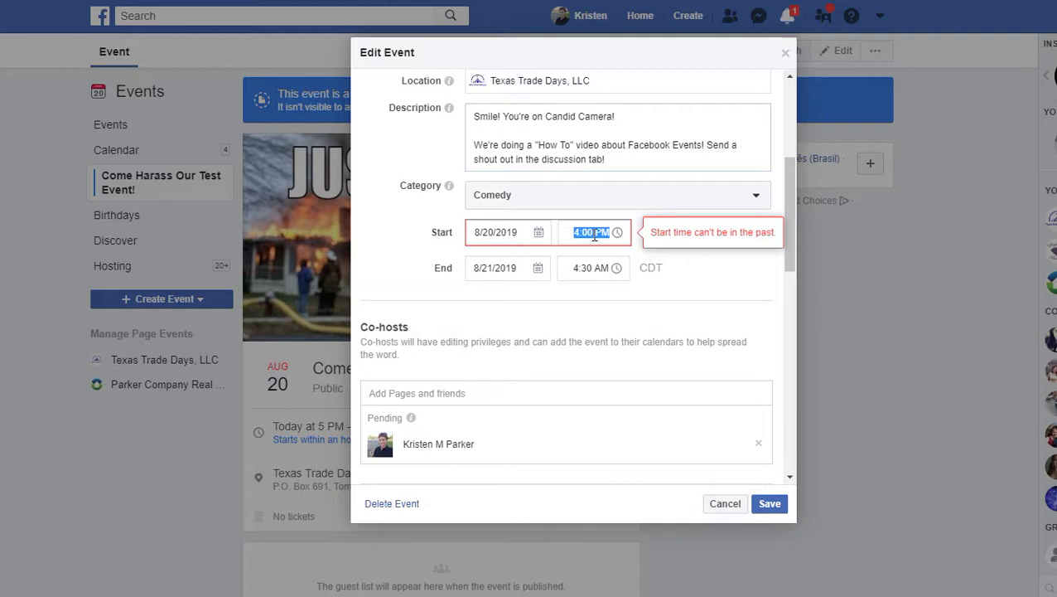
type("4")
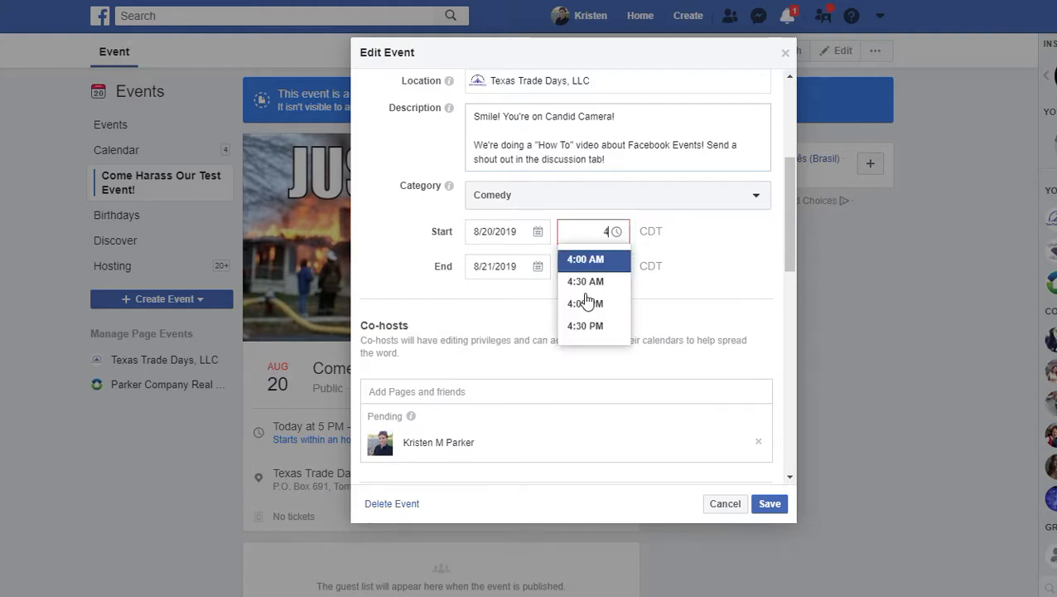
left_click(586, 325)
Step: Set the event's end time to 5:00 PM and save the event
left_click(587, 266)
key("BackSpace")
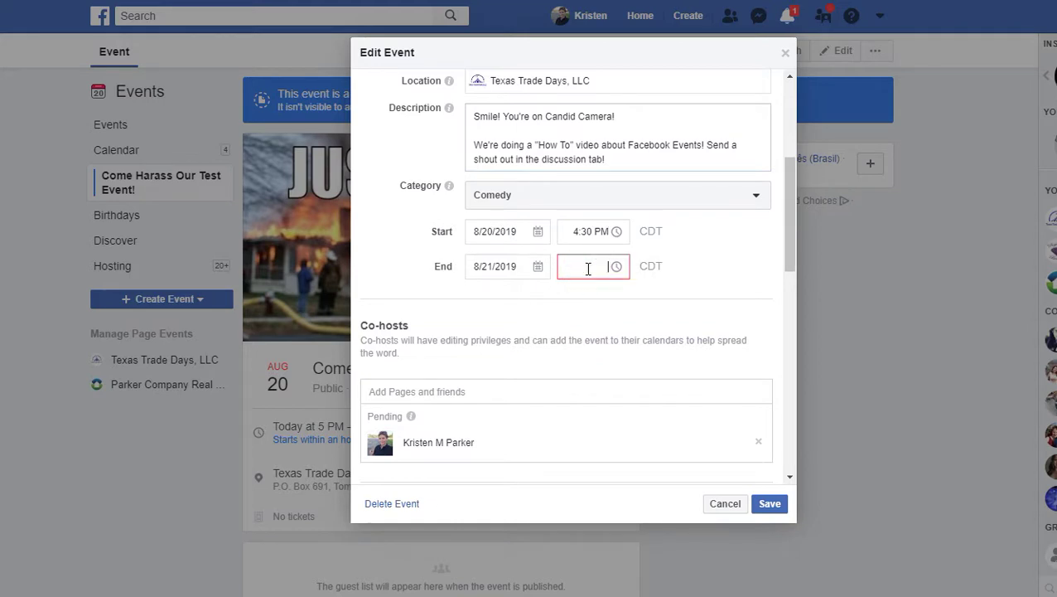
type("5")
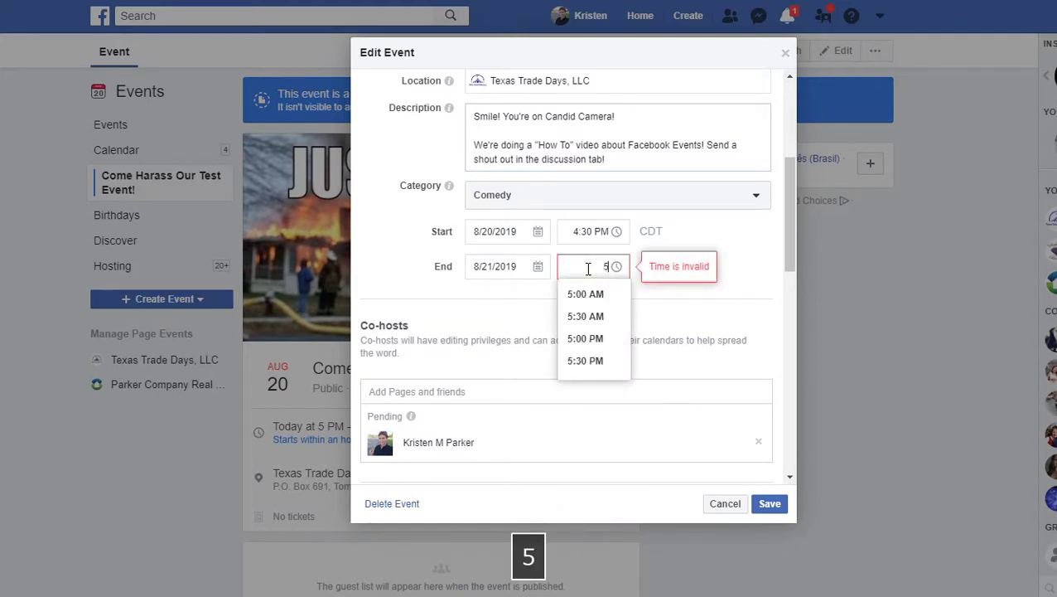
left_click(586, 338)
left_click(744, 260)
scroll(732, 340, "down", 10)
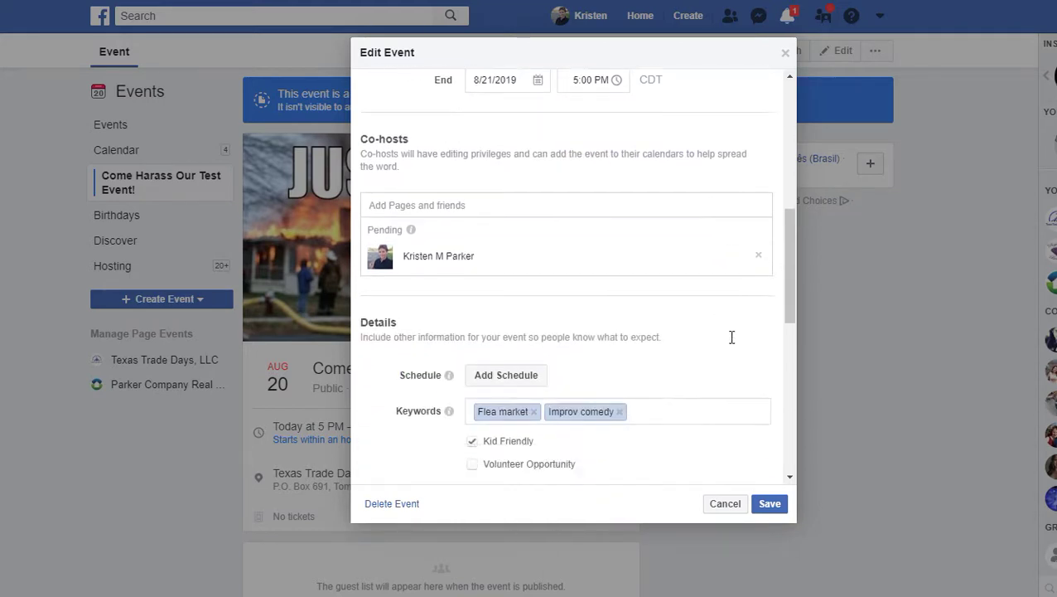
left_click(770, 506)
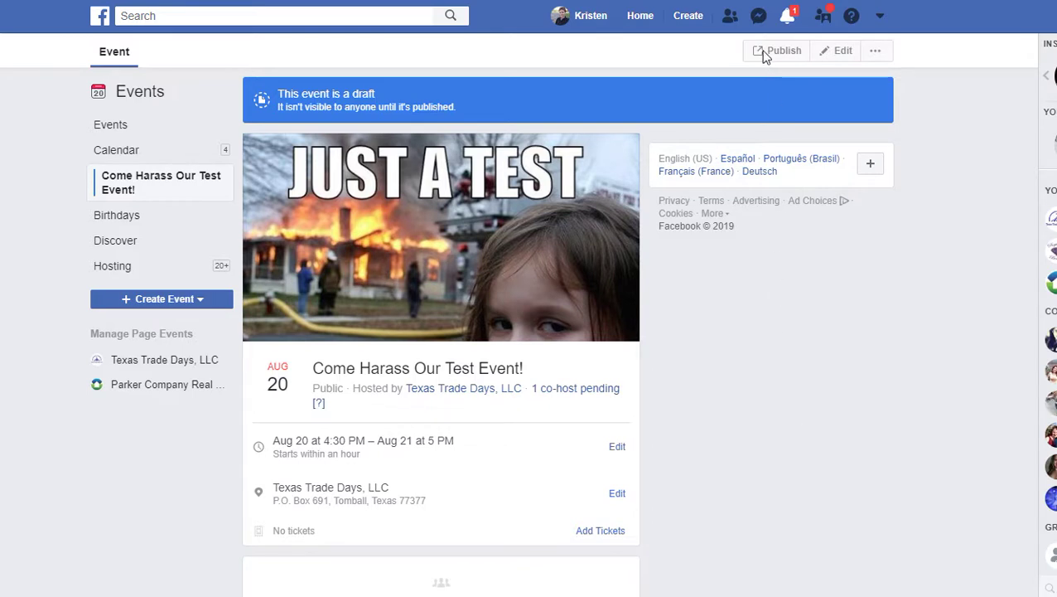
Step: Reopen the event's details, set the end date to 8/20/2019, and save the event
left_click(617, 447)
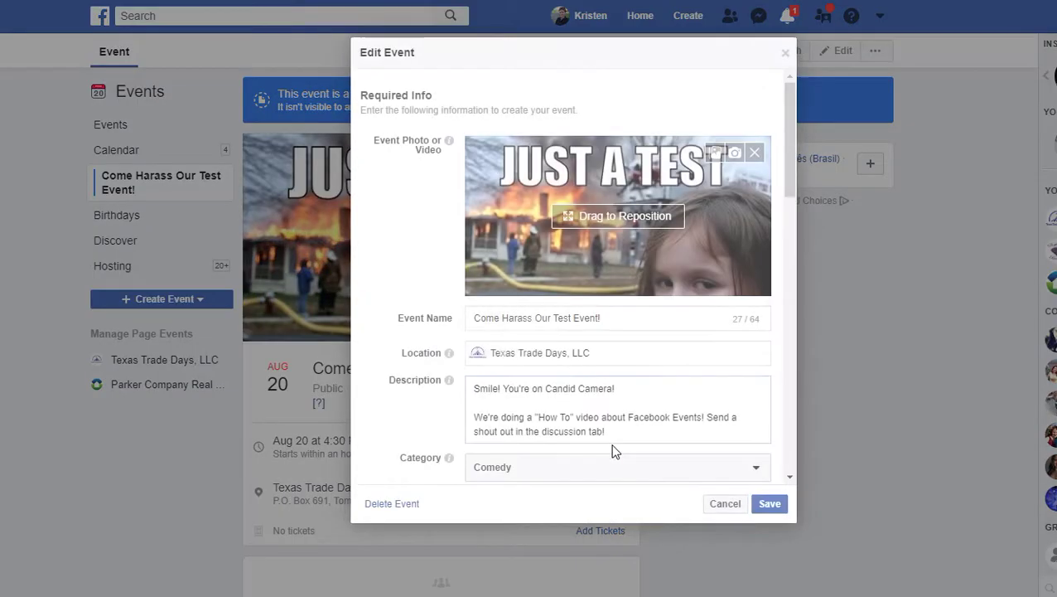
scroll(581, 392, "down", 3)
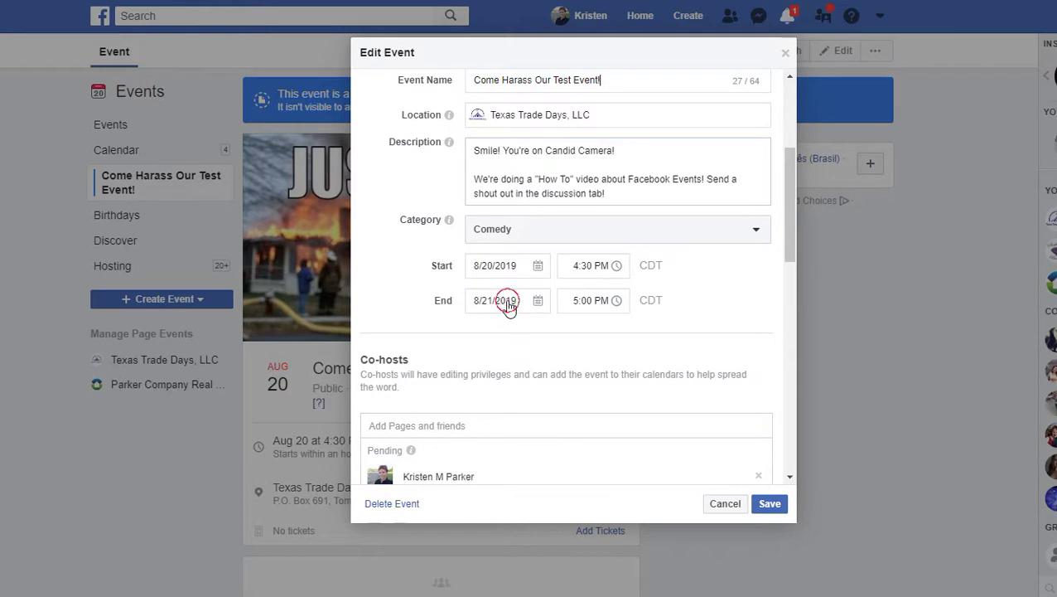
left_click(503, 300)
left_click(534, 434)
left_click(687, 309)
left_click(770, 504)
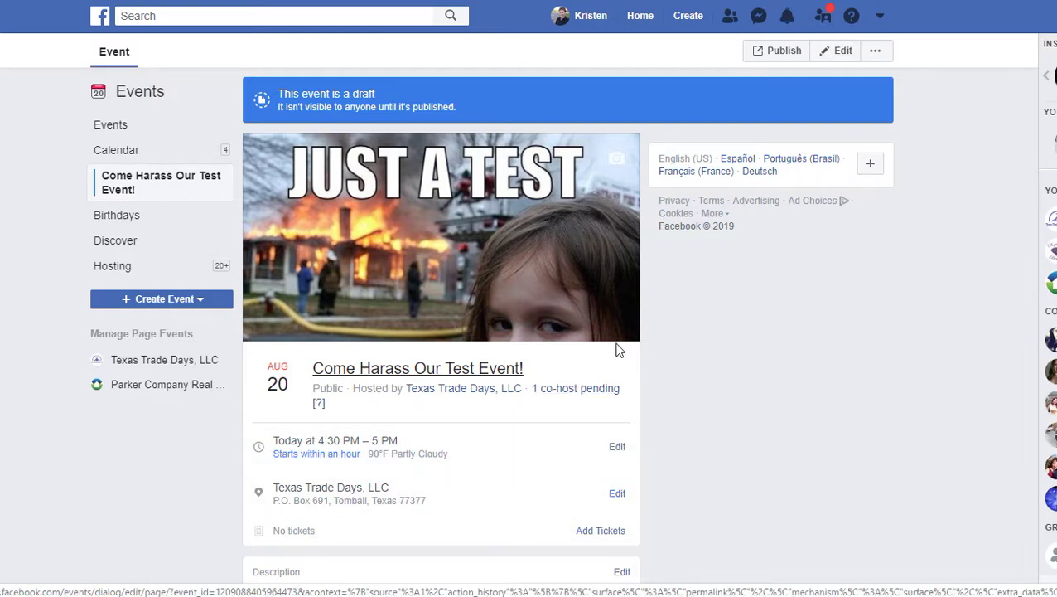
Step: Publish the draft event and dismiss the suggestion to sell tickets with Eventbrite
left_click(793, 61)
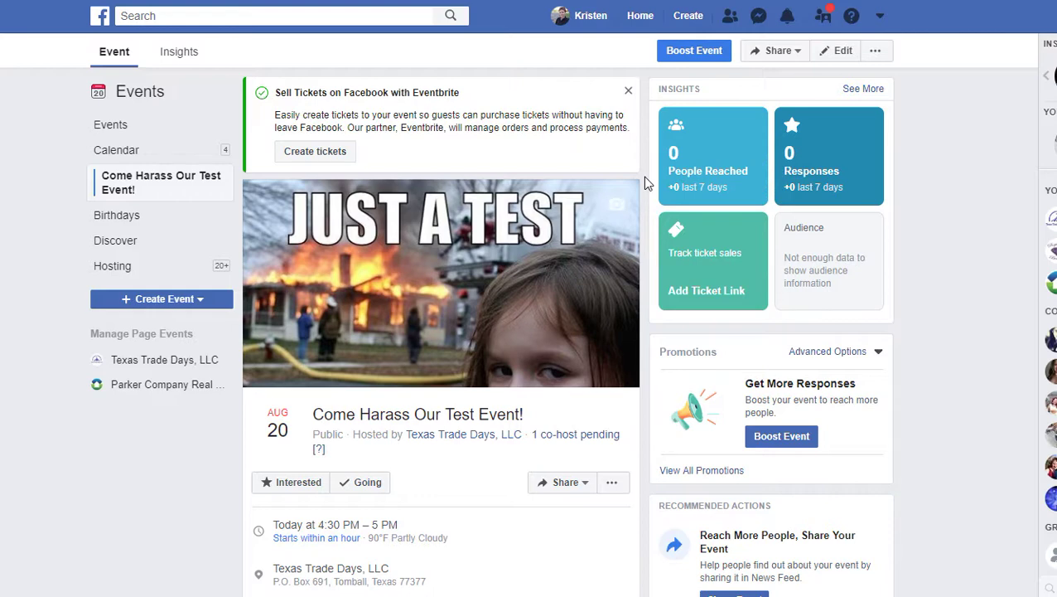
left_click(628, 92)
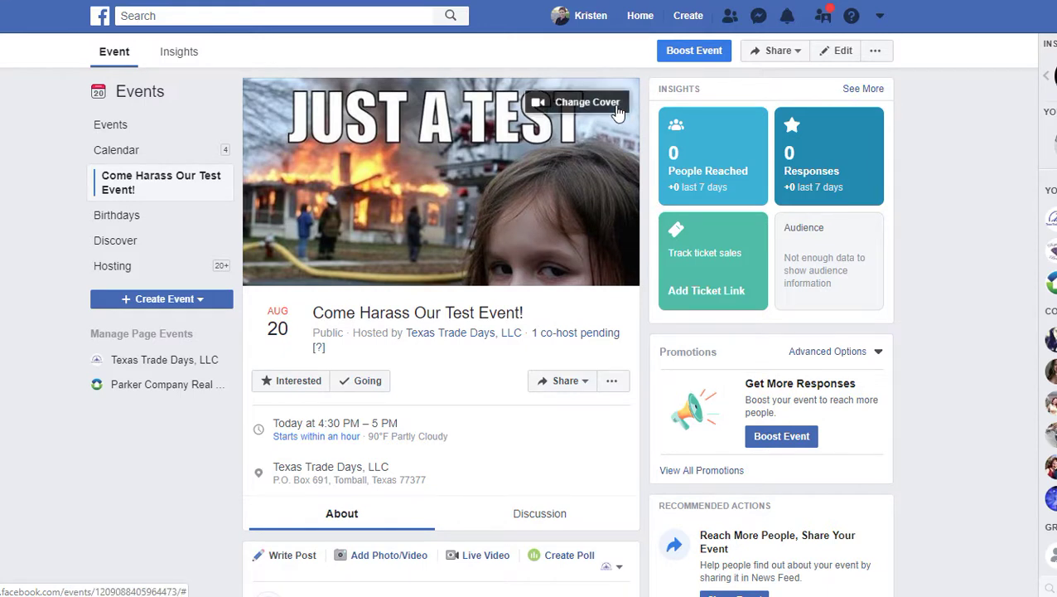
Step: Check the explanation beside the pending co-host and mark your own response to the published event as Going
scroll(618, 111, "down", 1)
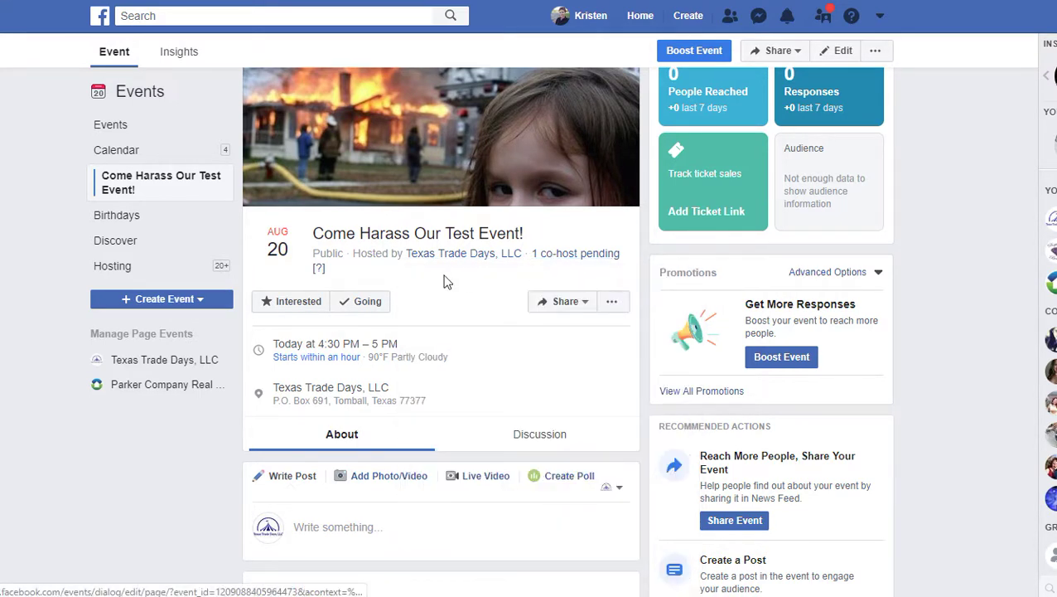
mouse_move(320, 274)
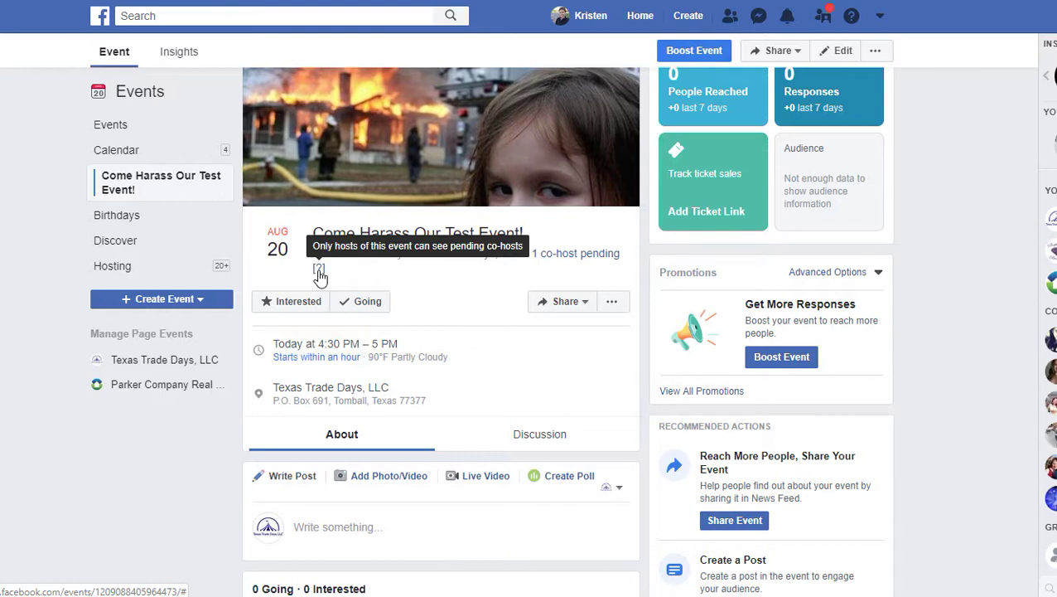
left_click(448, 299)
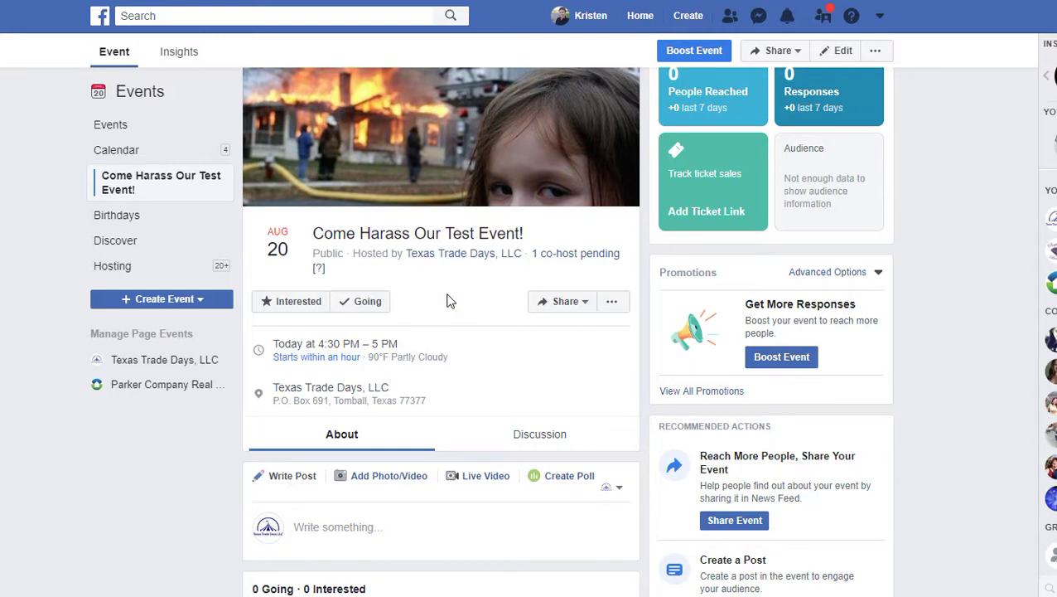
left_click(359, 305)
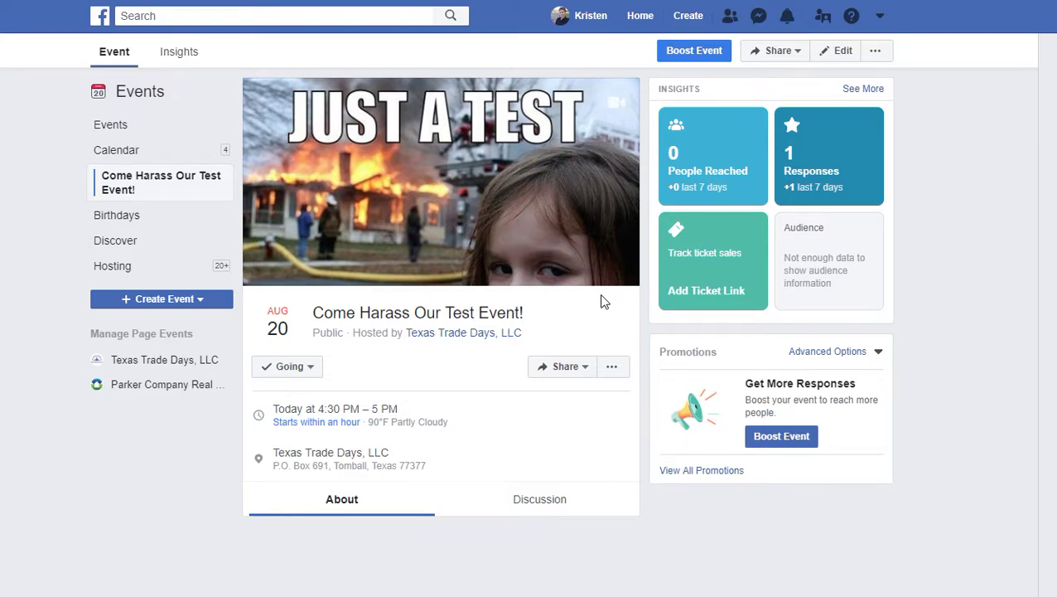
Step: Review the published event's sharing options, suggested friends to invite, details and venue information
scroll(604, 302, "down", 1)
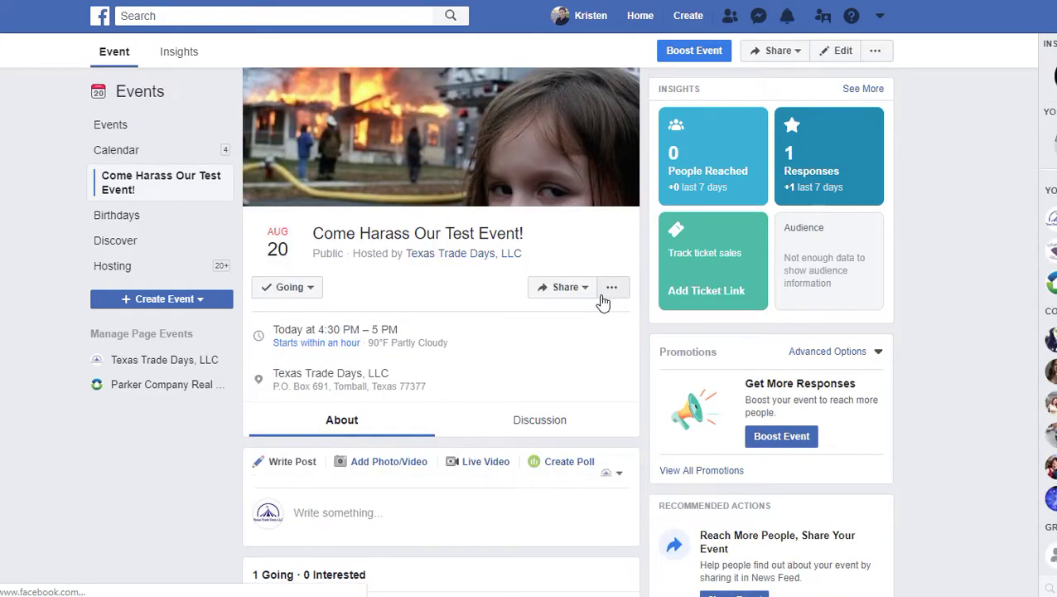
left_click(565, 287)
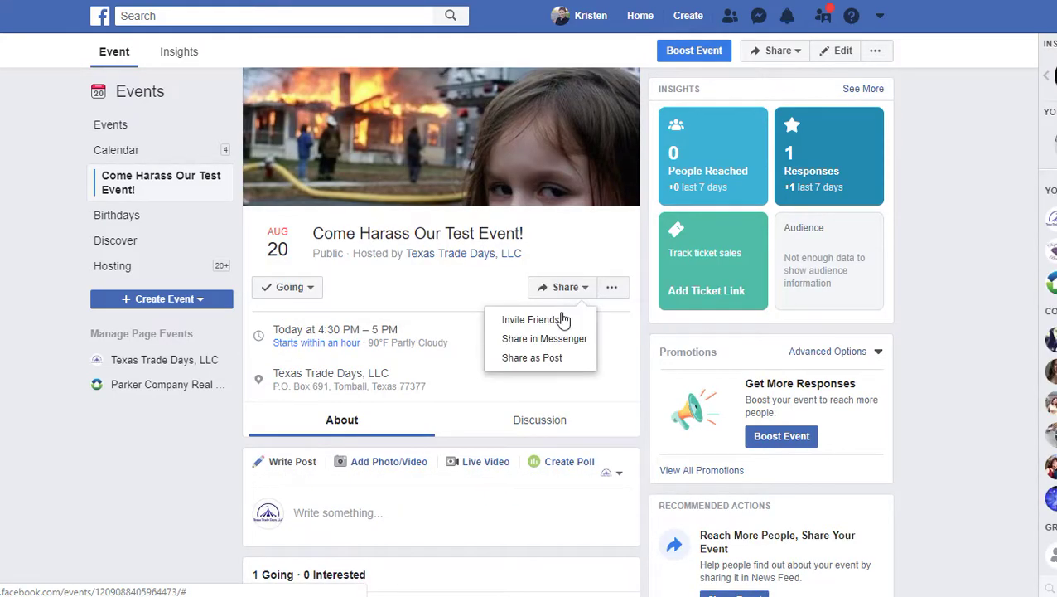
scroll(497, 323, "down", 4)
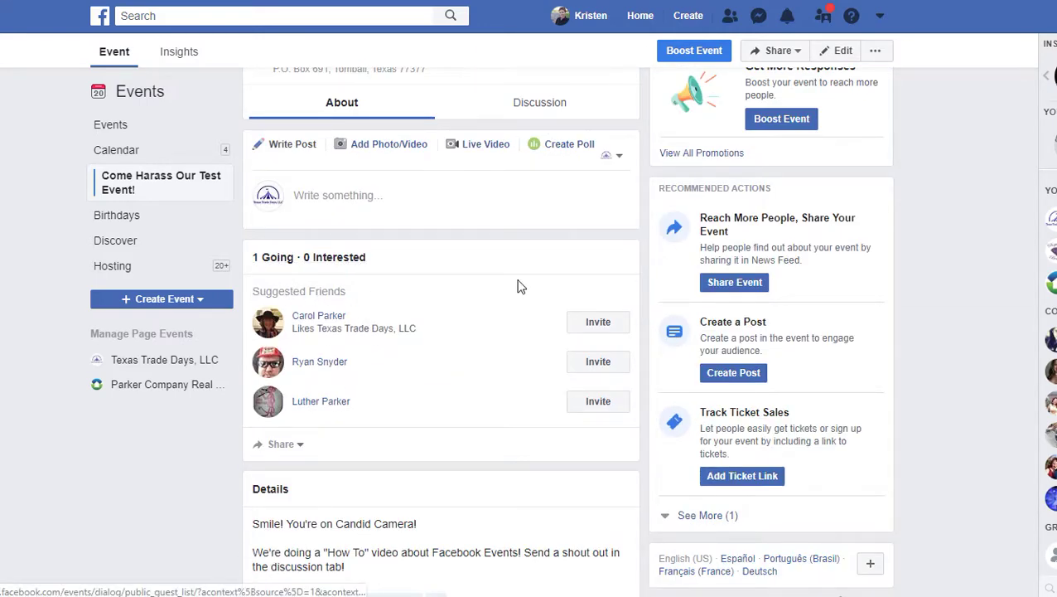
scroll(518, 286, "up", 4)
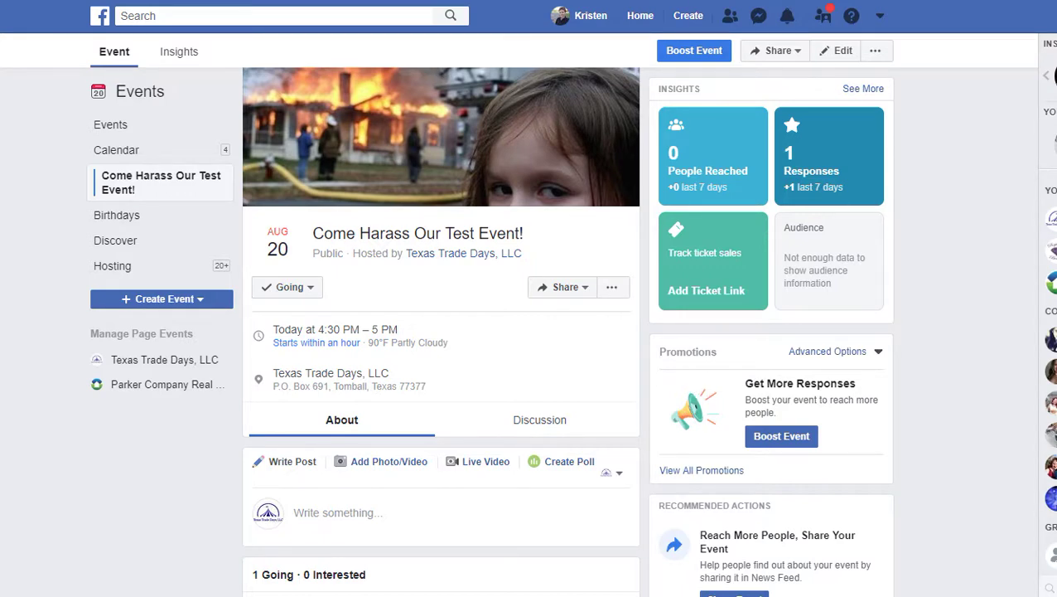
scroll(624, 230, "down", 4)
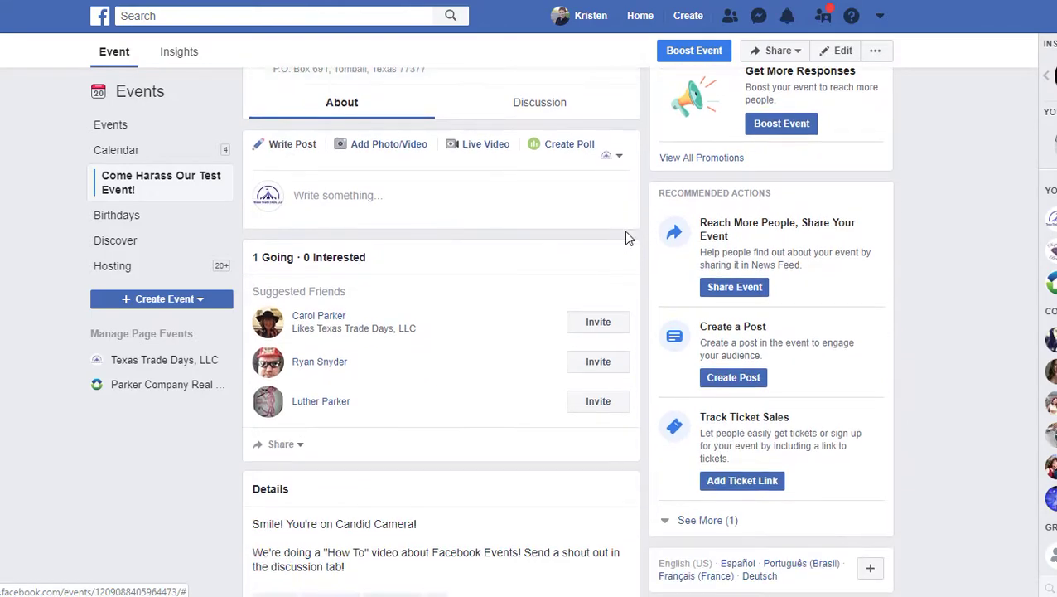
scroll(627, 238, "down", 6)
scroll(628, 239, "up", 5)
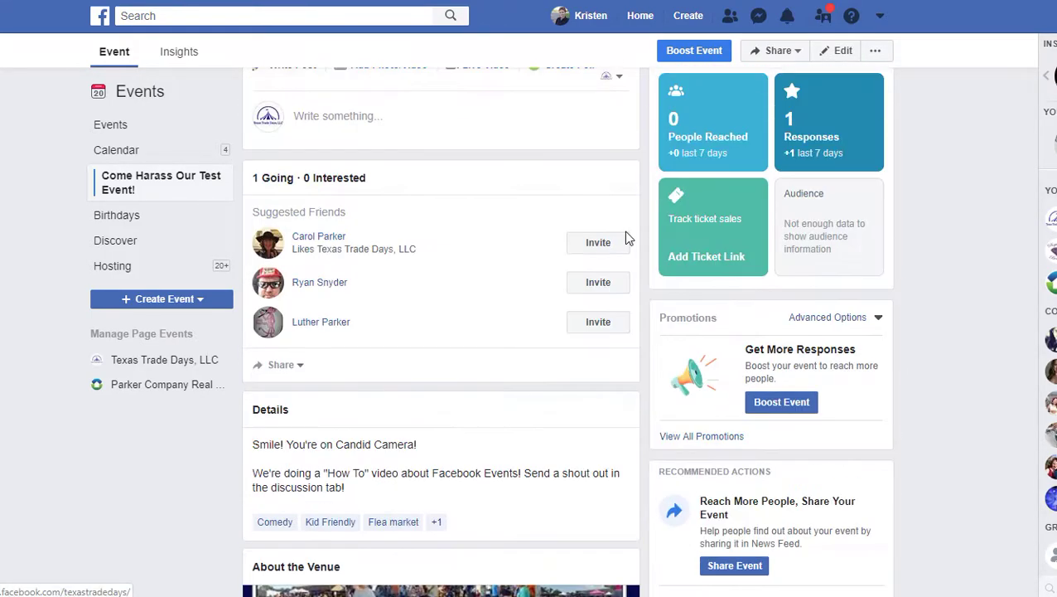
scroll(628, 238, "up", 5)
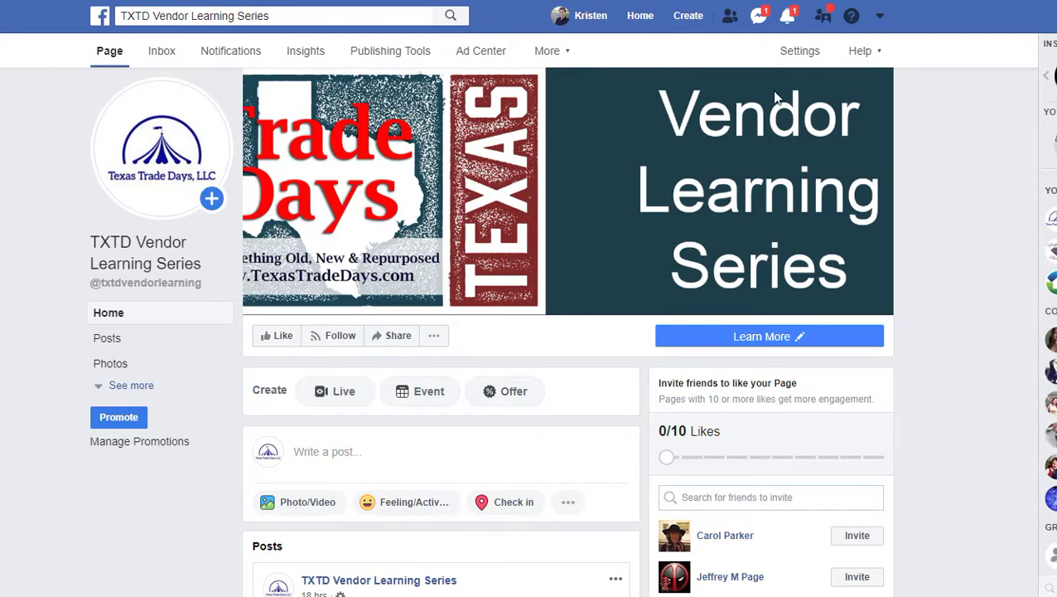
Step: Check the new message and notification alerts to clear them
left_click(760, 17)
left_click(763, 18)
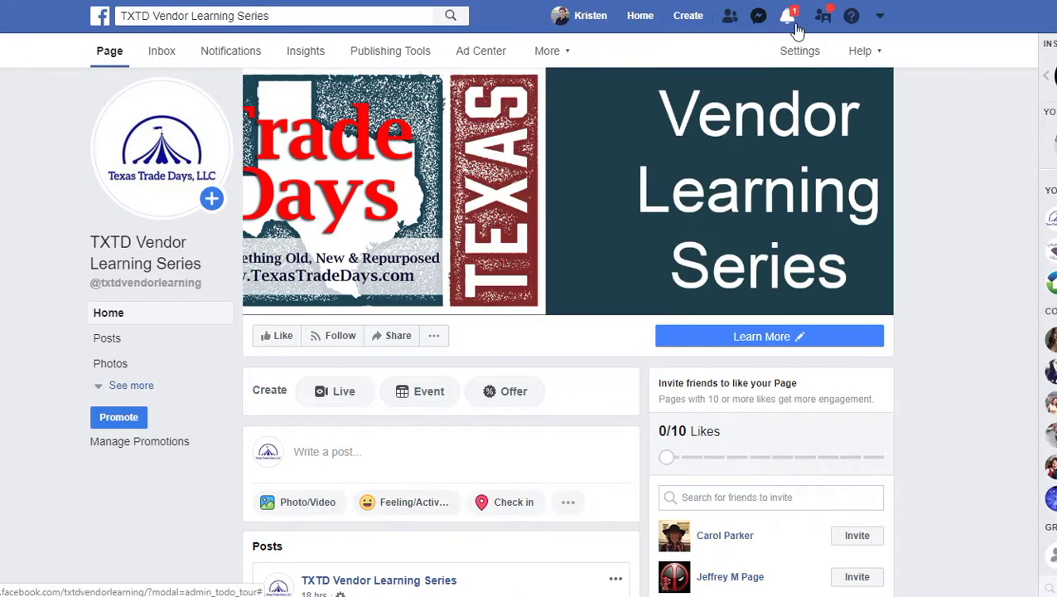
left_click(790, 22)
left_click(792, 23)
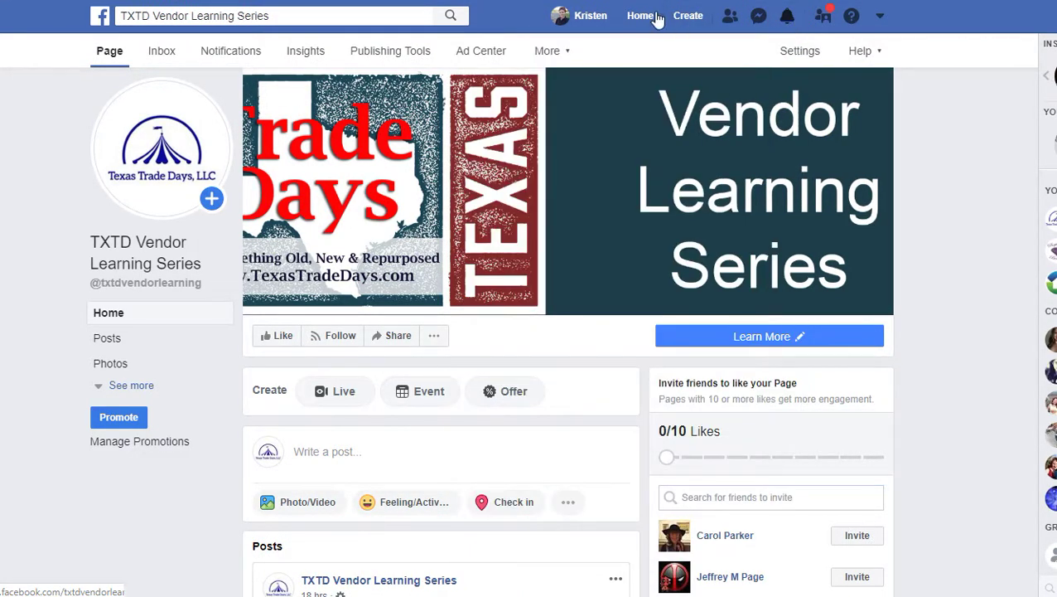
Step: Search Facebook for "texas trade days llc" and open the Texas Trade Days, LLC page
left_click(413, 18)
type("texas")
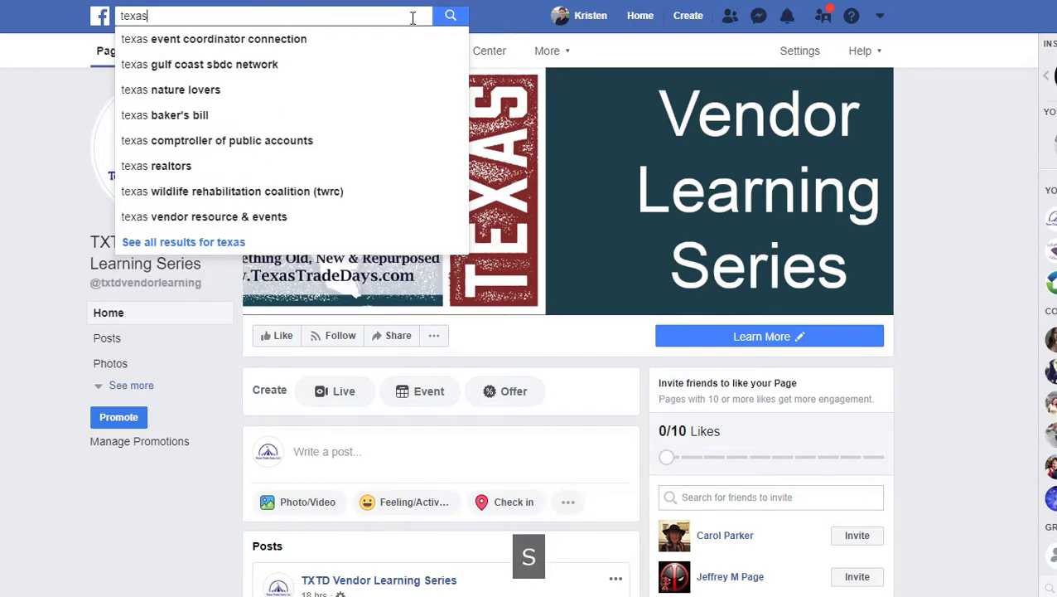
type(" tra")
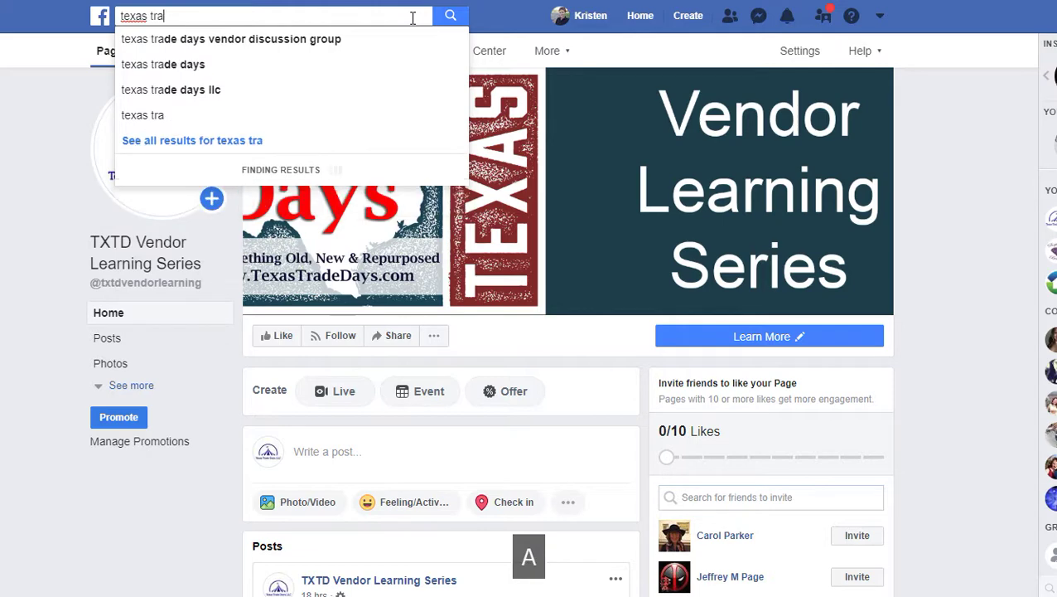
left_click(322, 95)
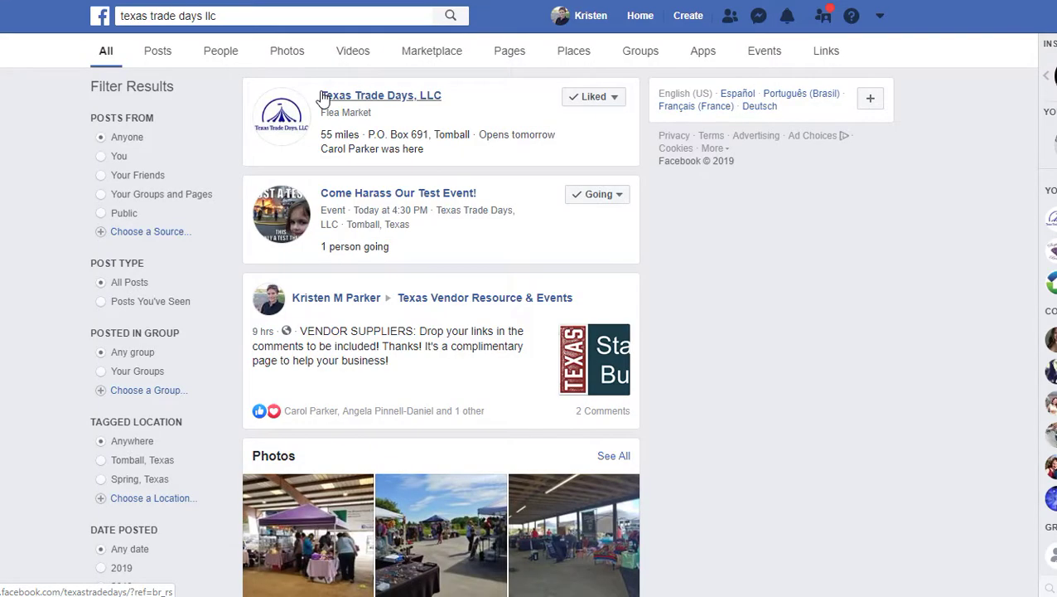
left_click(380, 98)
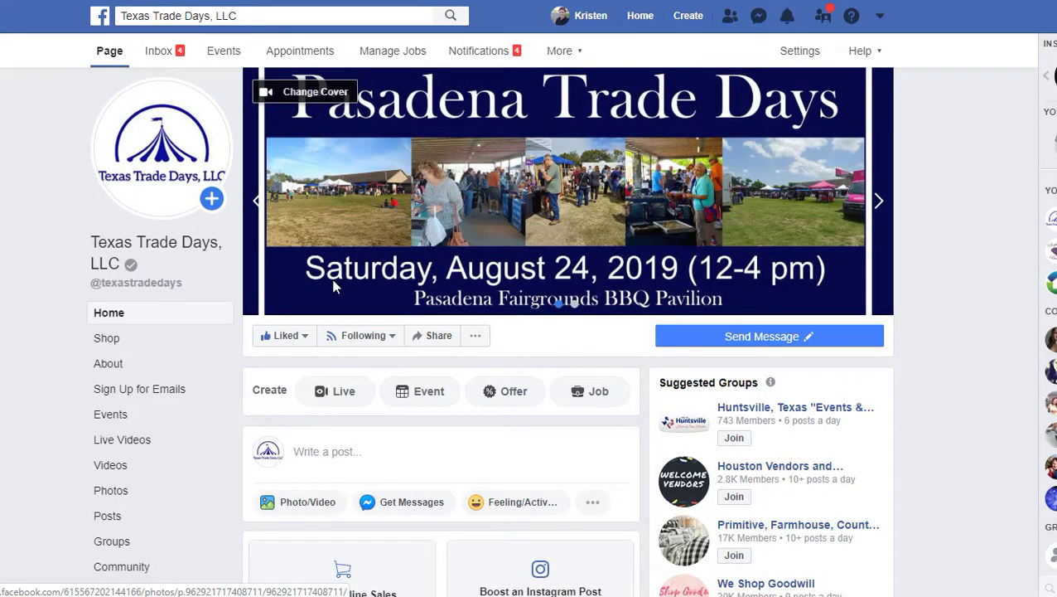
Step: Open the page's Events section and look through its upcoming events for the test event
left_click(162, 414)
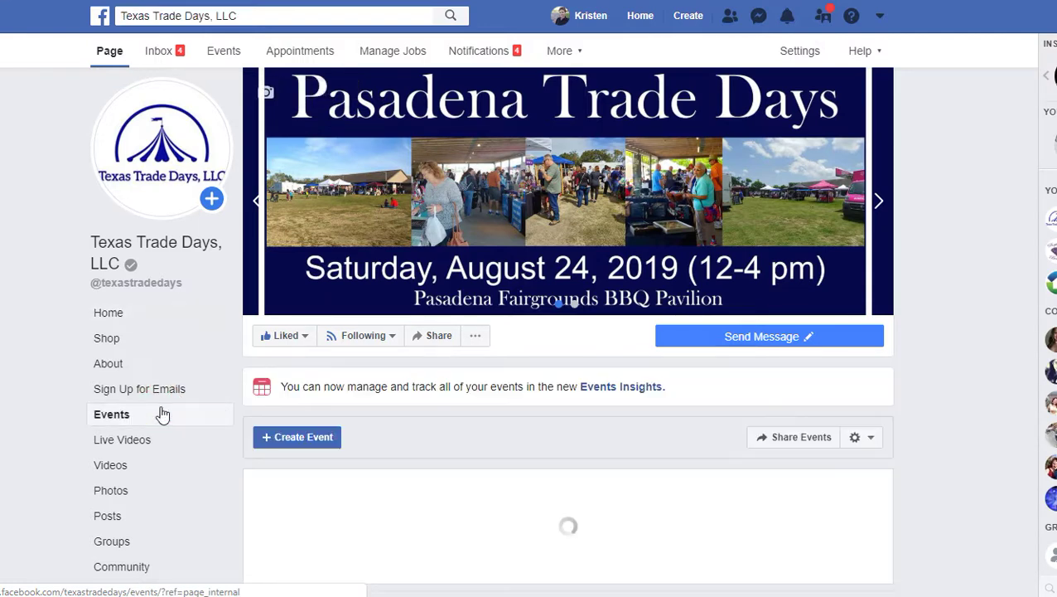
scroll(474, 414, "down", 3)
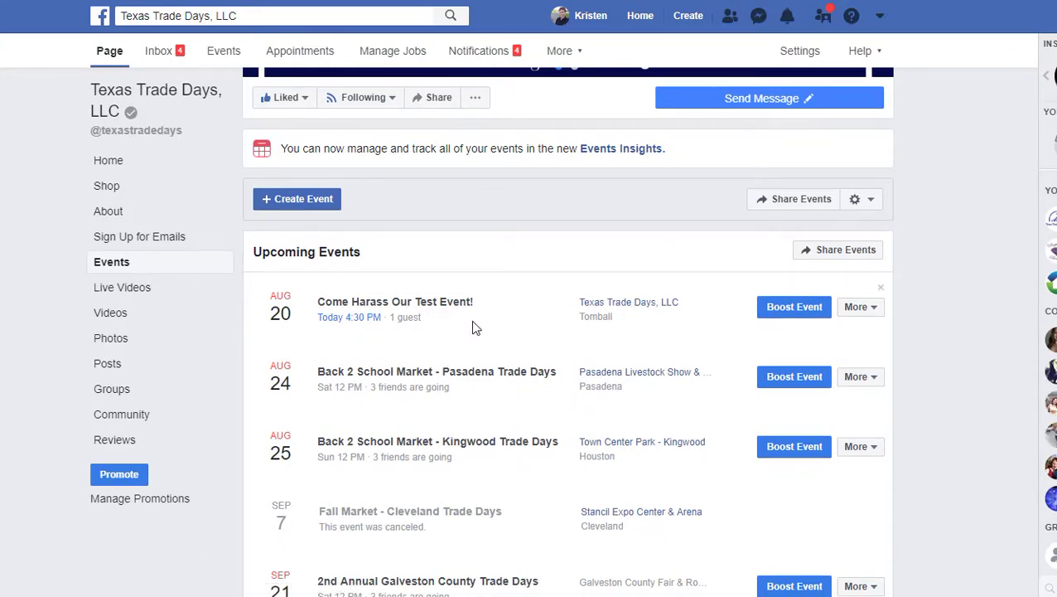
scroll(472, 328, "down", 9)
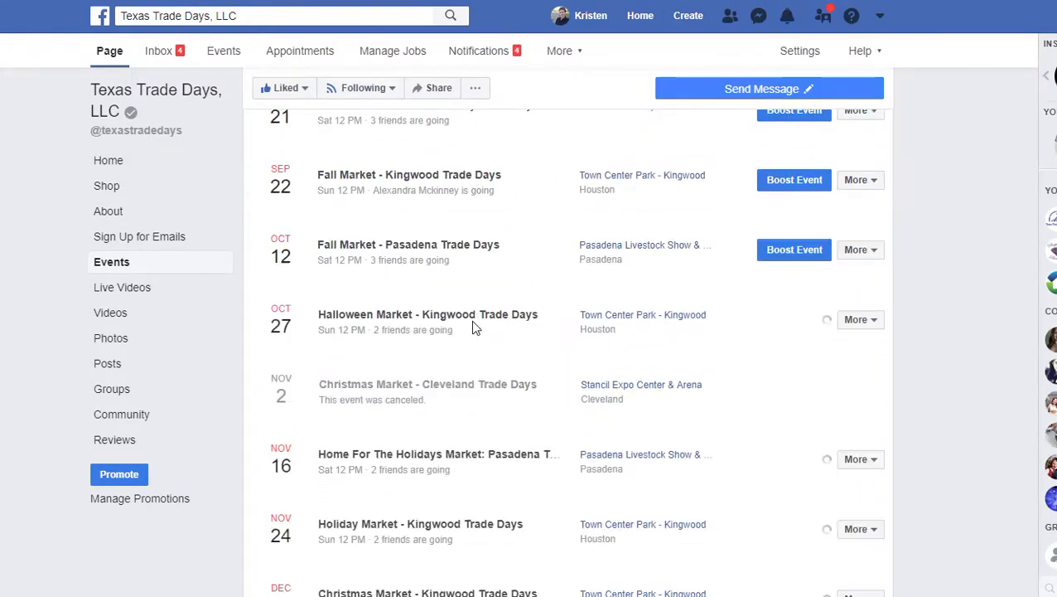
scroll(474, 326, "down", 3)
scroll(474, 326, "up", 12)
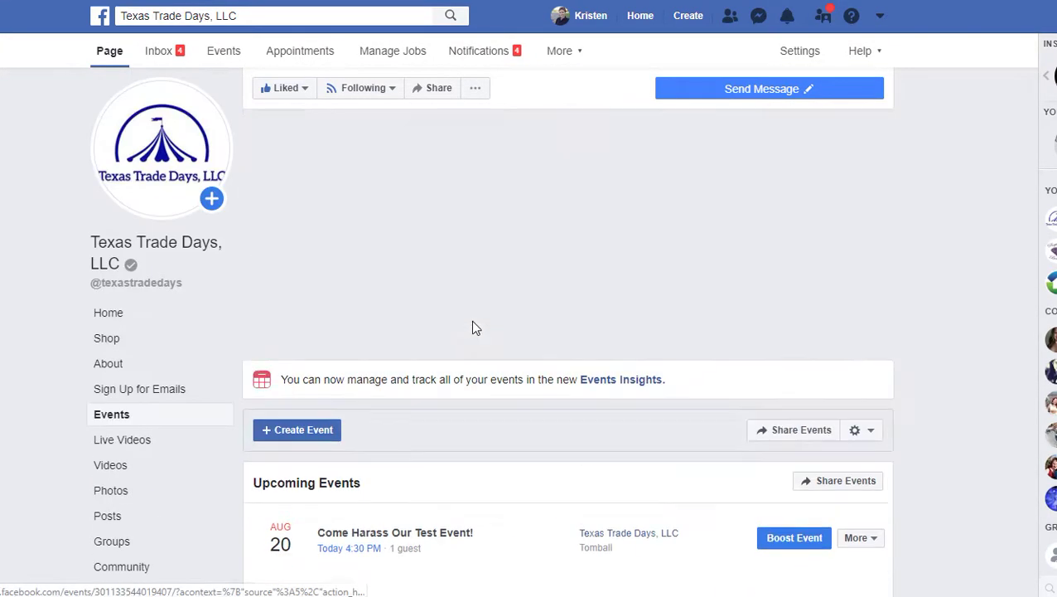
scroll(470, 320, "down", 3)
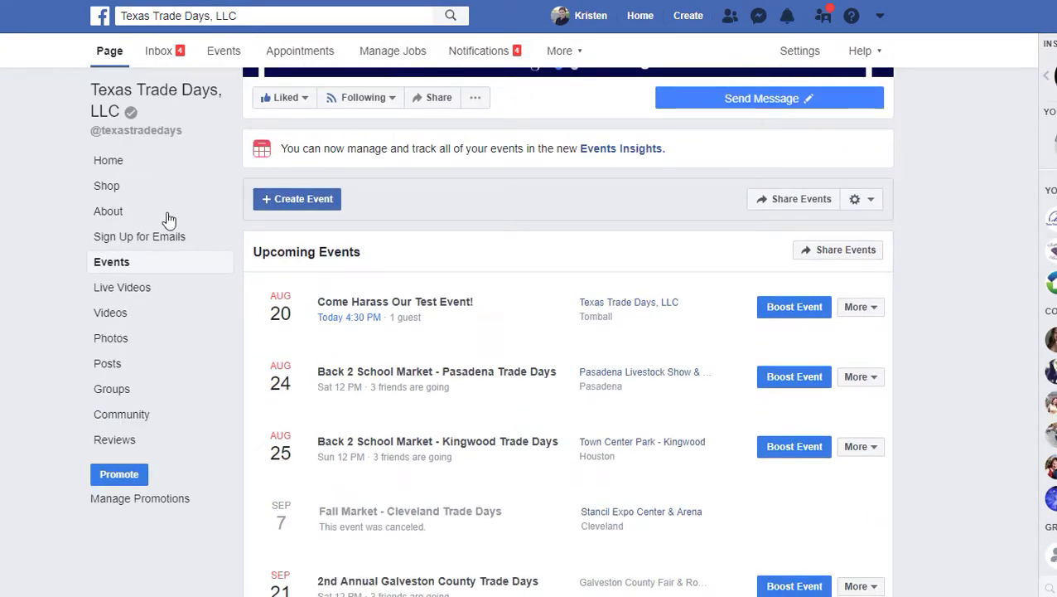
Step: Return to the page's home and examine the test event in its Upcoming Events section
left_click(114, 166)
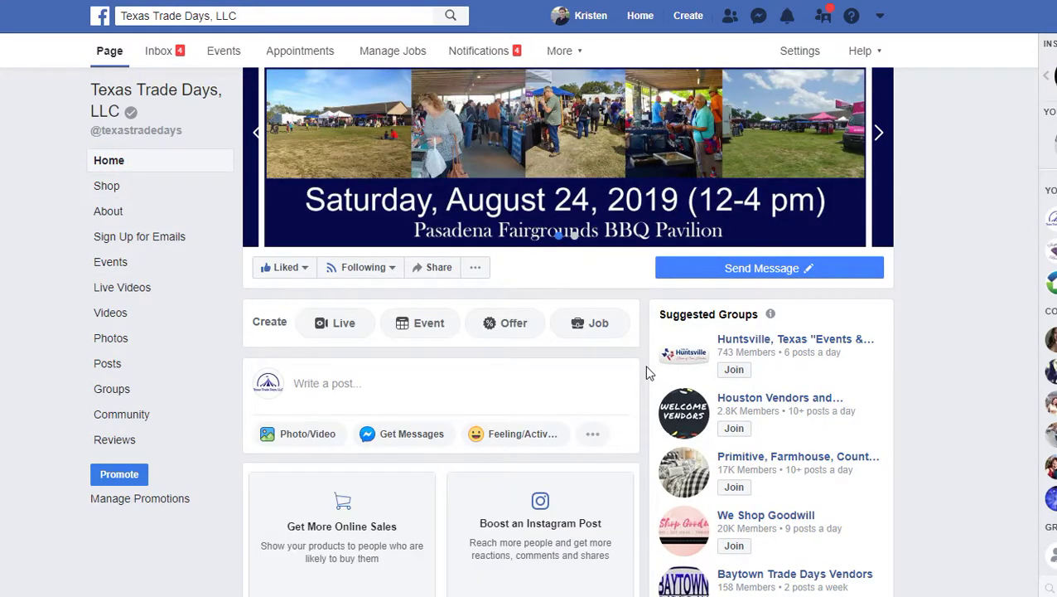
scroll(647, 370, "down", 8)
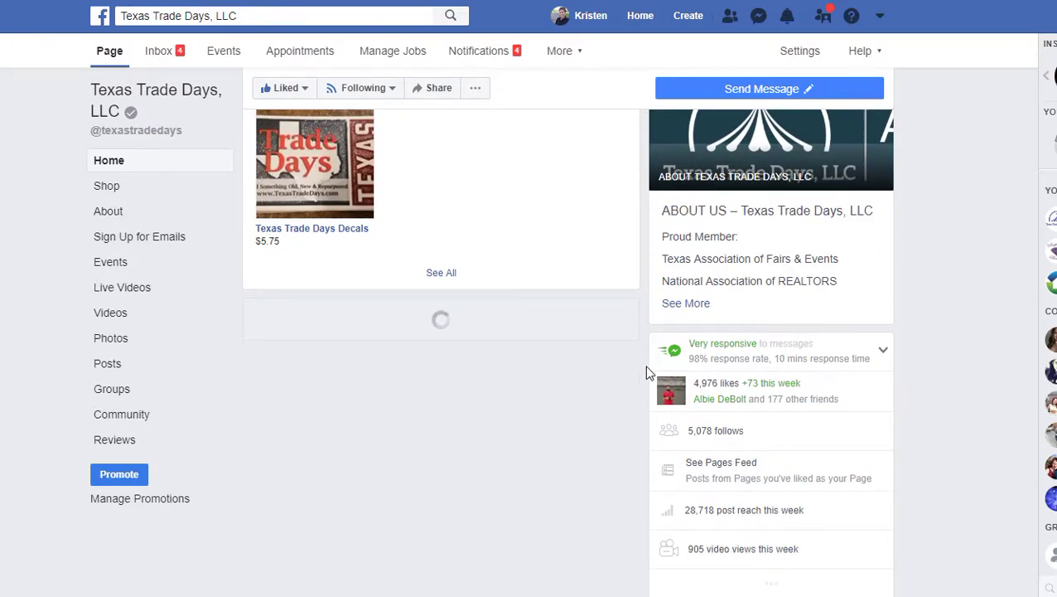
scroll(646, 372, "down", 3)
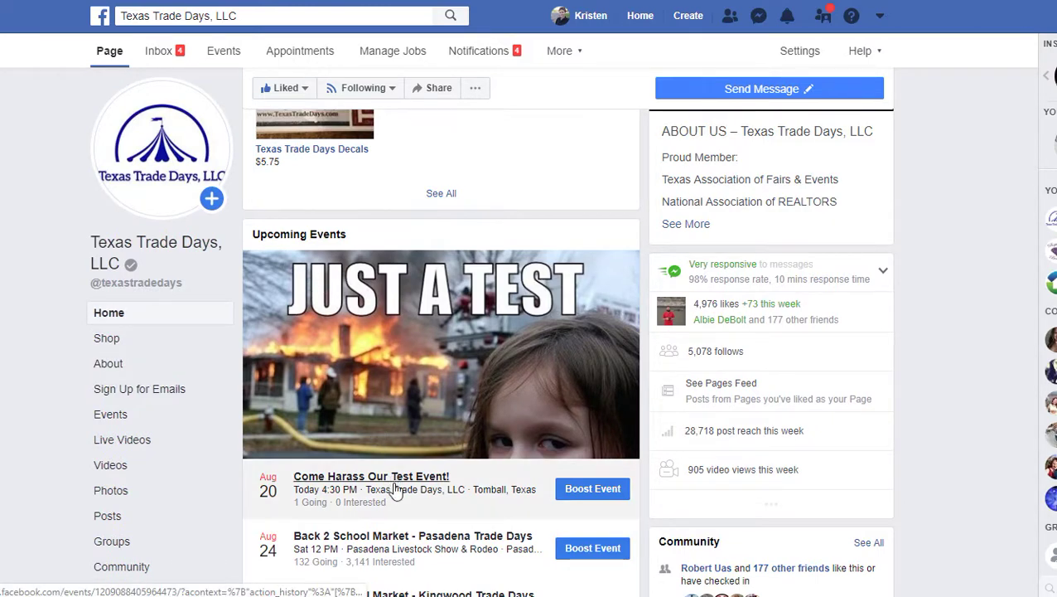
scroll(500, 508, "down", 1)
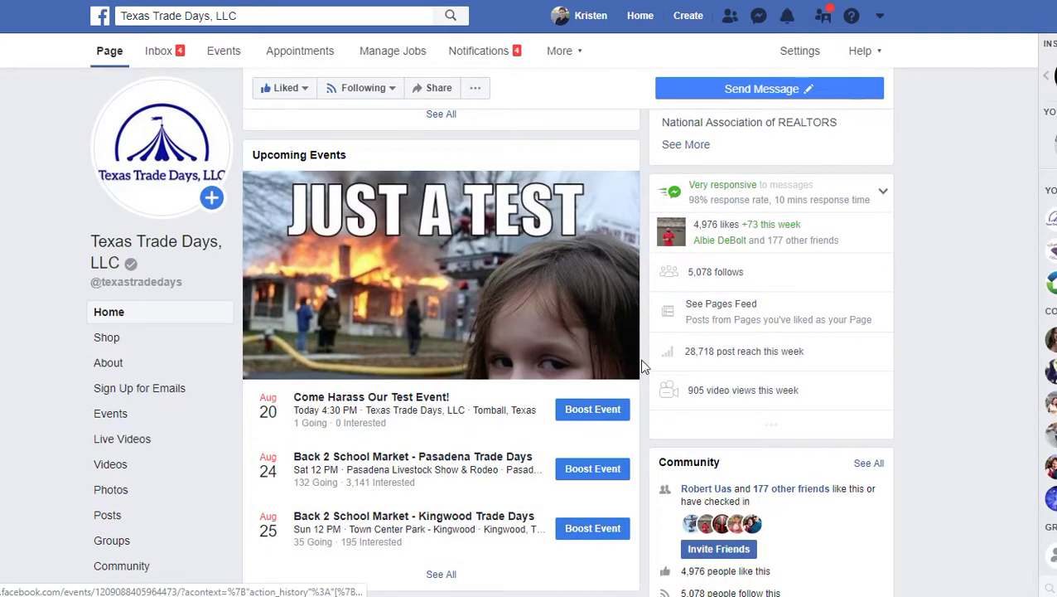
Step: Examine the rest of the page's home, including the post announcing the test event, groups and reviews, and go back up
scroll(647, 371, "down", 6)
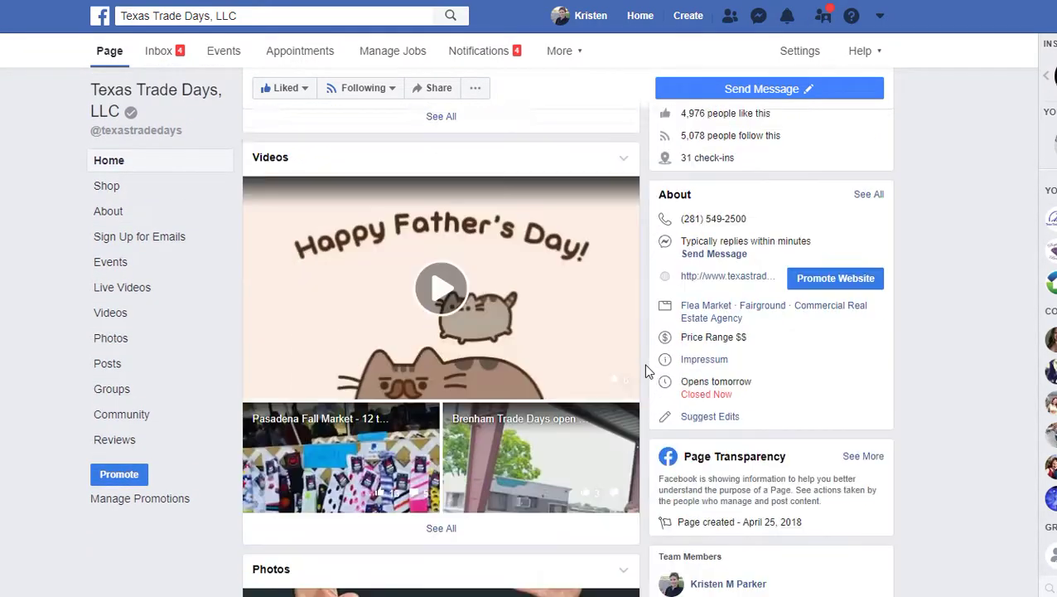
scroll(646, 371, "down", 9)
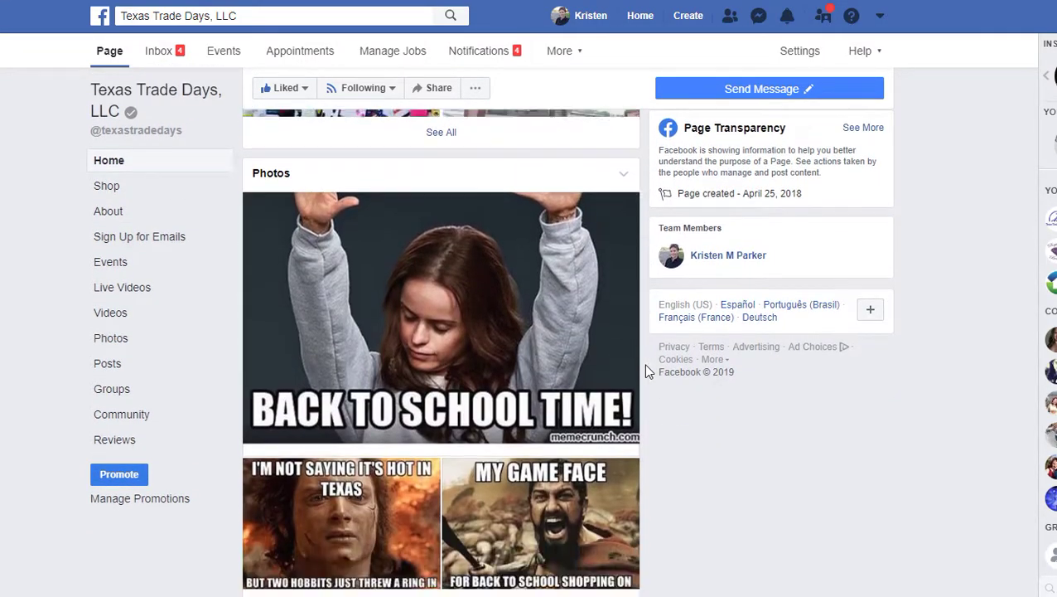
scroll(649, 370, "down", 12)
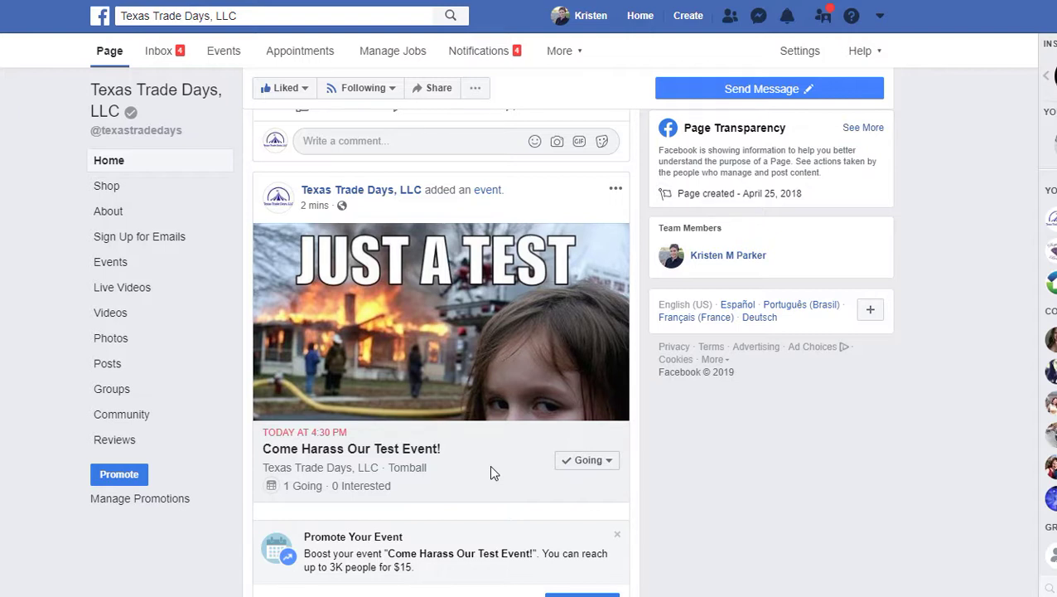
scroll(490, 472, "down", 2)
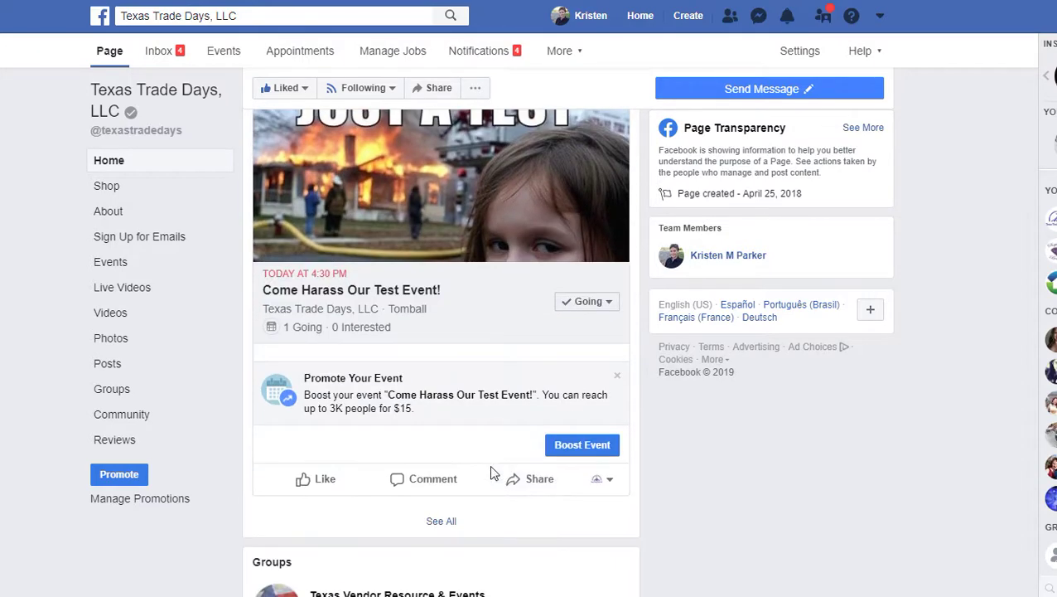
scroll(493, 472, "down", 3)
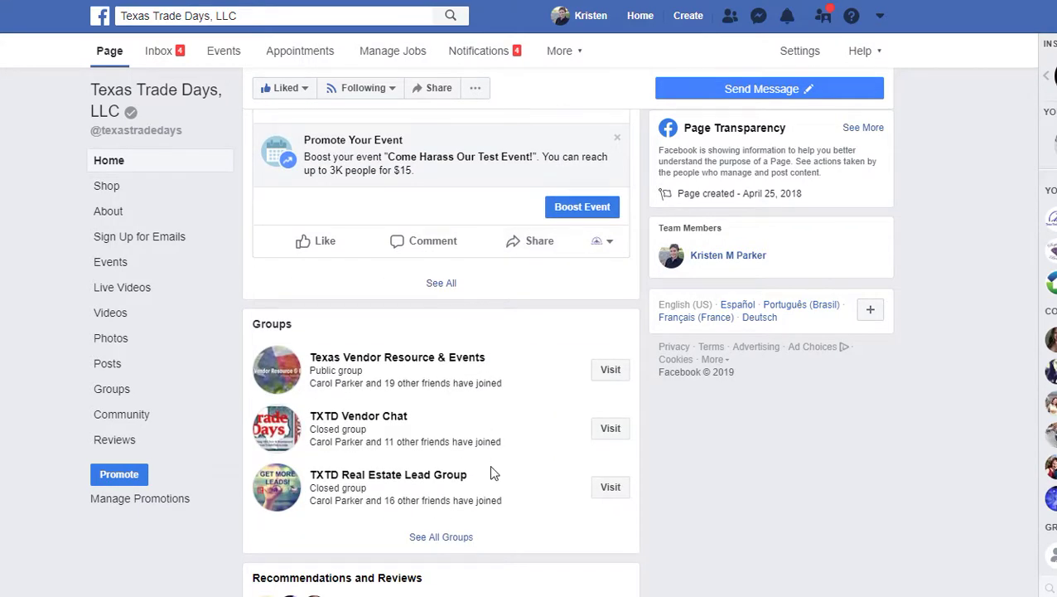
scroll(493, 472, "down", 4)
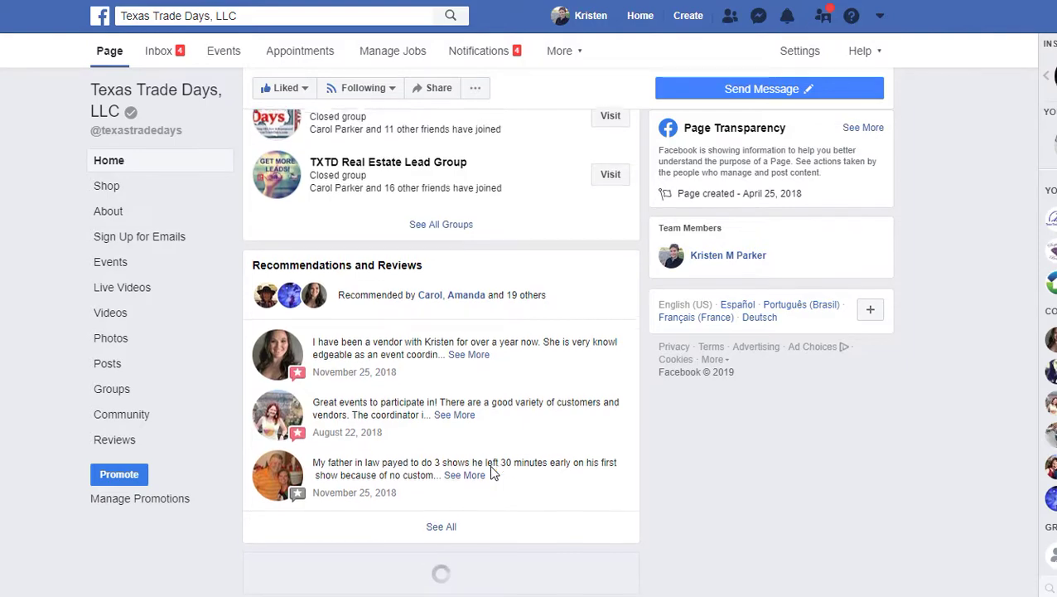
scroll(492, 472, "up", 6)
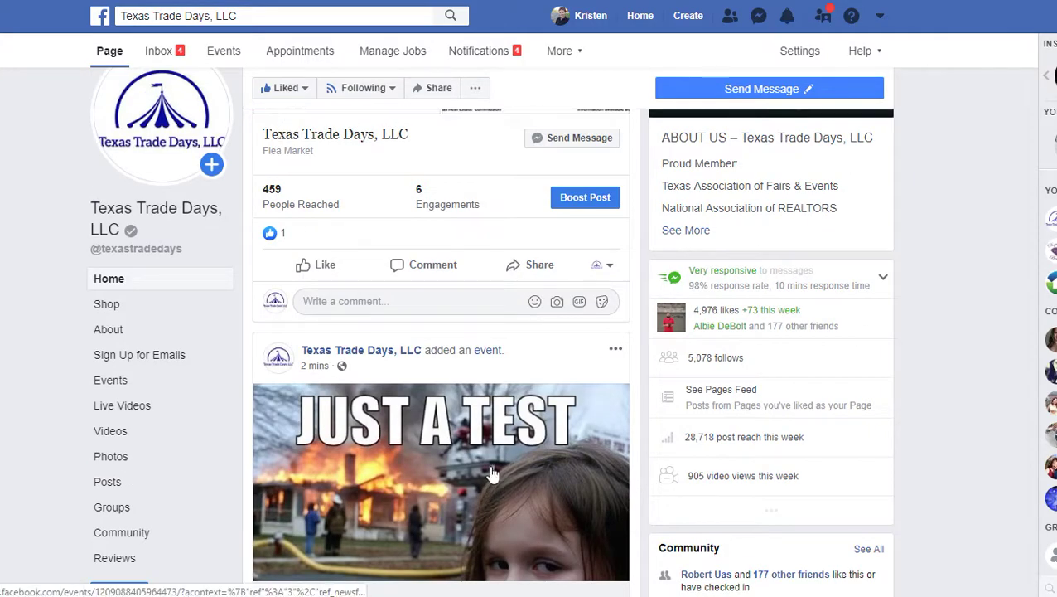
scroll(491, 473, "up", 2)
scroll(492, 472, "up", 10)
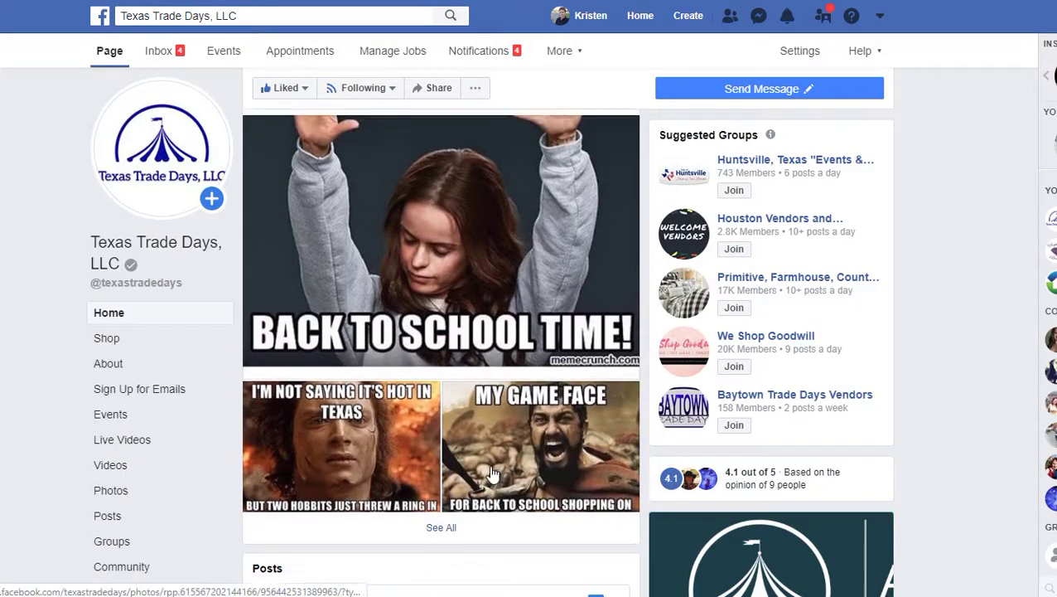
scroll(490, 449, "up", 10)
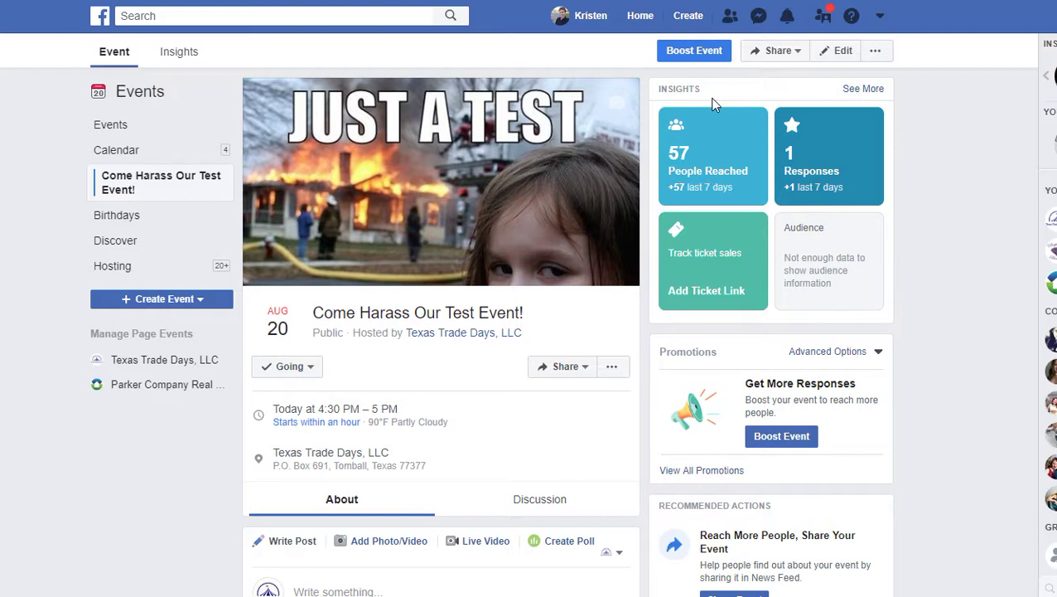
Step: Examine the test event's reach and response insights, look through the Boost Event ad settings, and cancel the ad without saving a draft
mouse_move(708, 130)
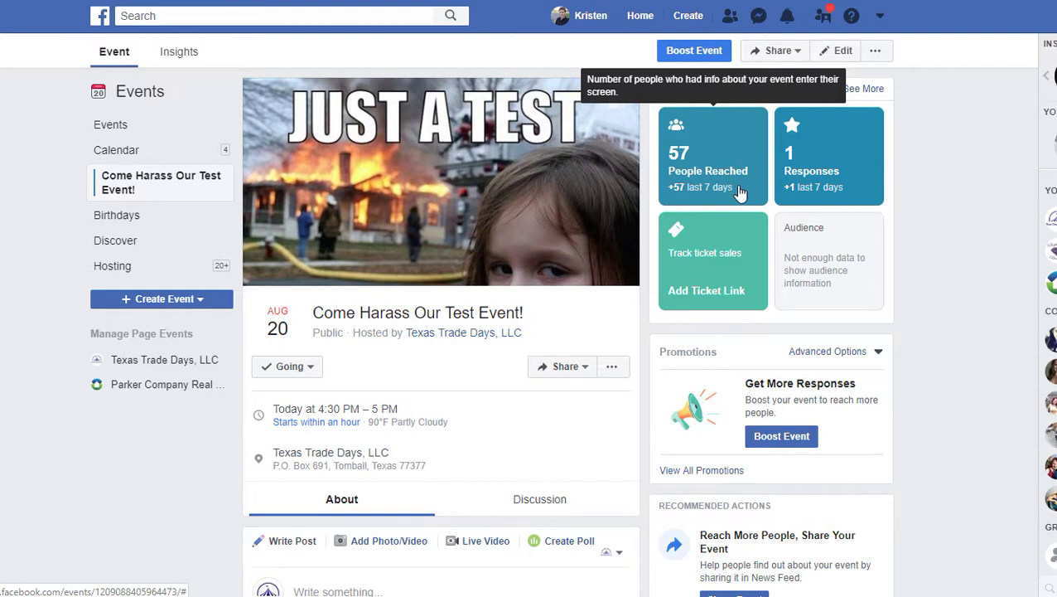
mouse_move(835, 191)
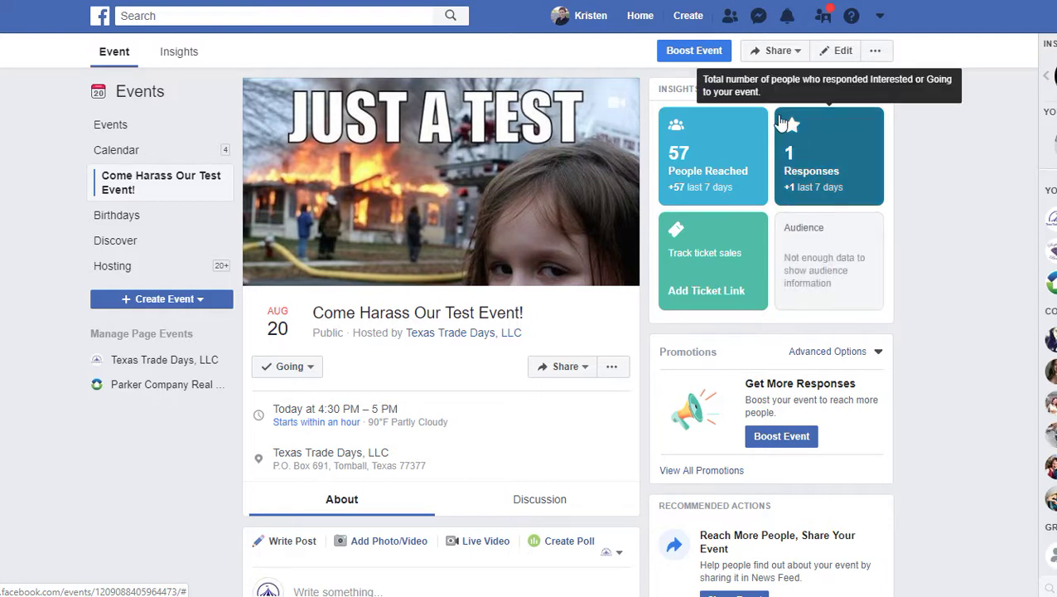
left_click(705, 55)
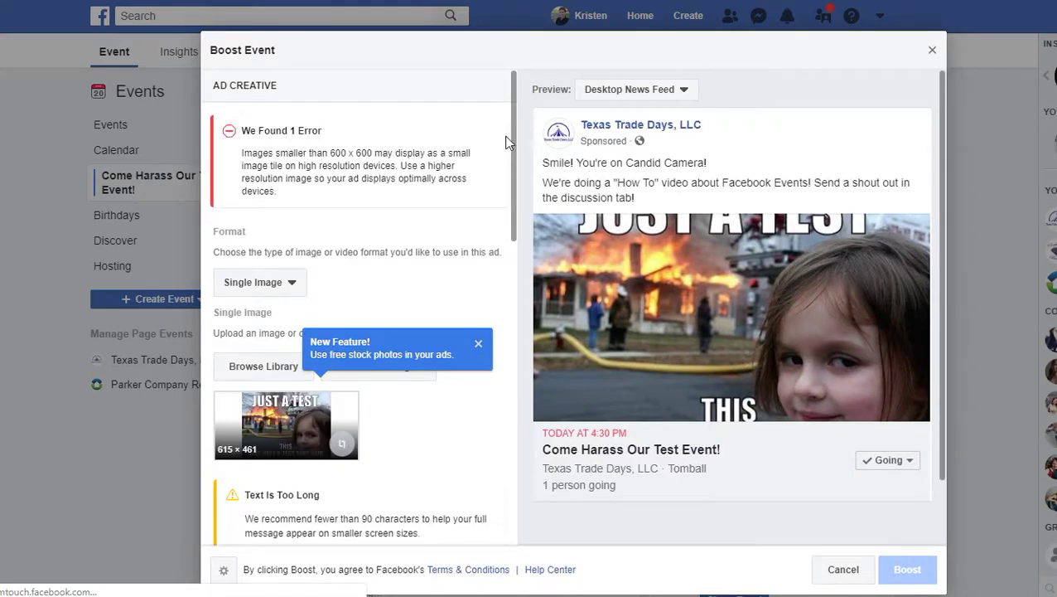
scroll(498, 245, "down", 3)
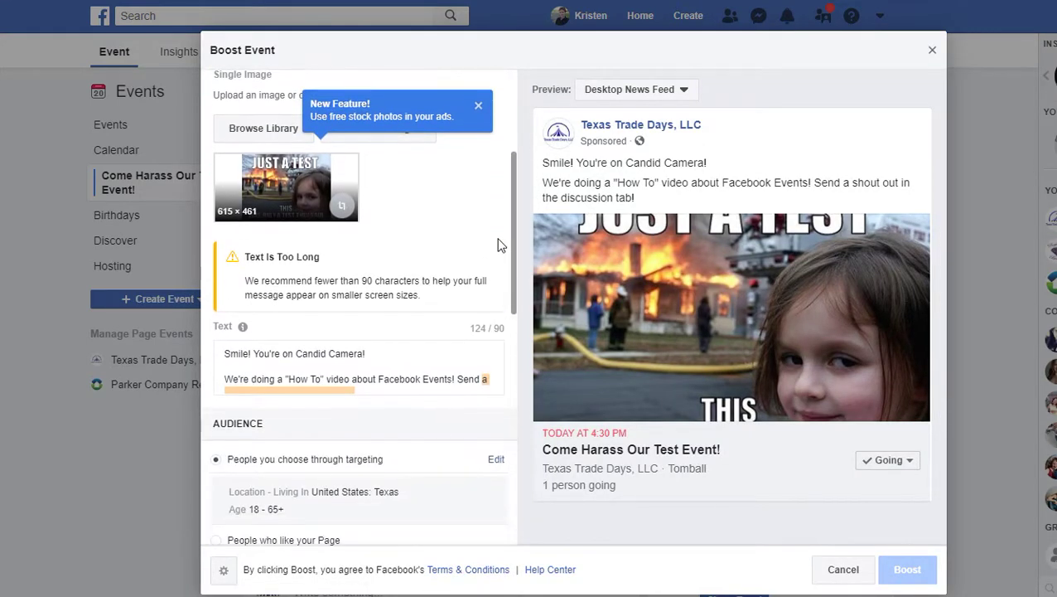
scroll(498, 245, "down", 10)
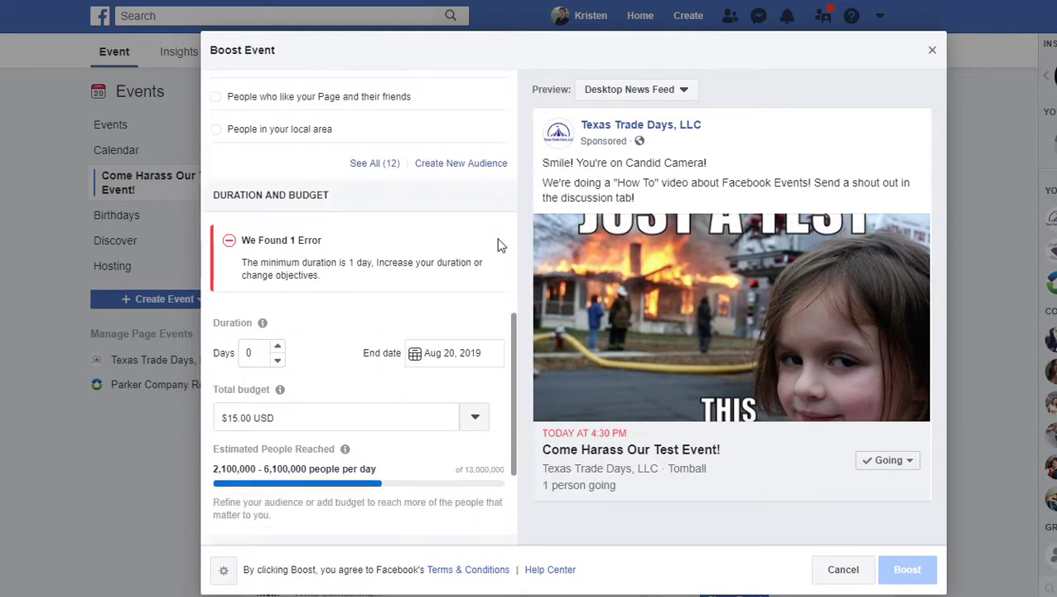
scroll(498, 245, "down", 1)
left_click(860, 569)
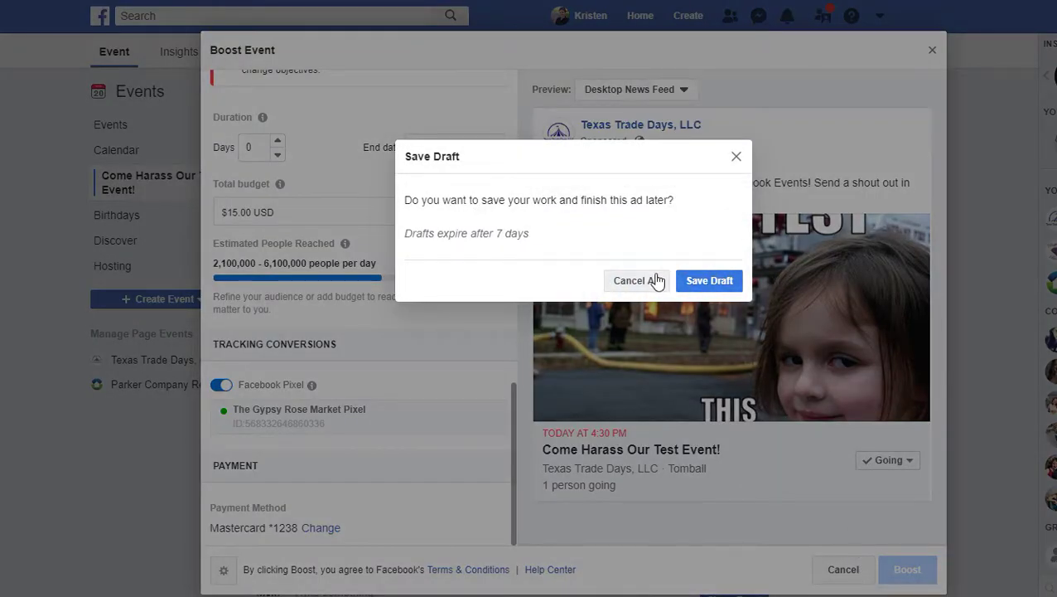
left_click(657, 281)
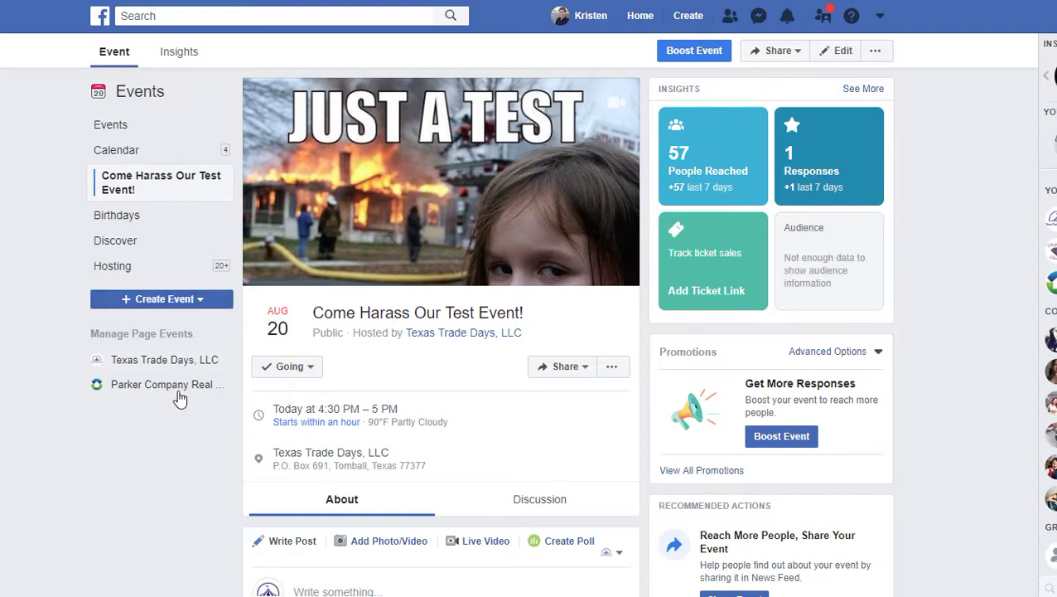
Step: Look over the event page's recommended actions and check the advanced options of its Promotions section
scroll(362, 460, "down", 2)
mouse_move(359, 454)
scroll(358, 454, "down", 2)
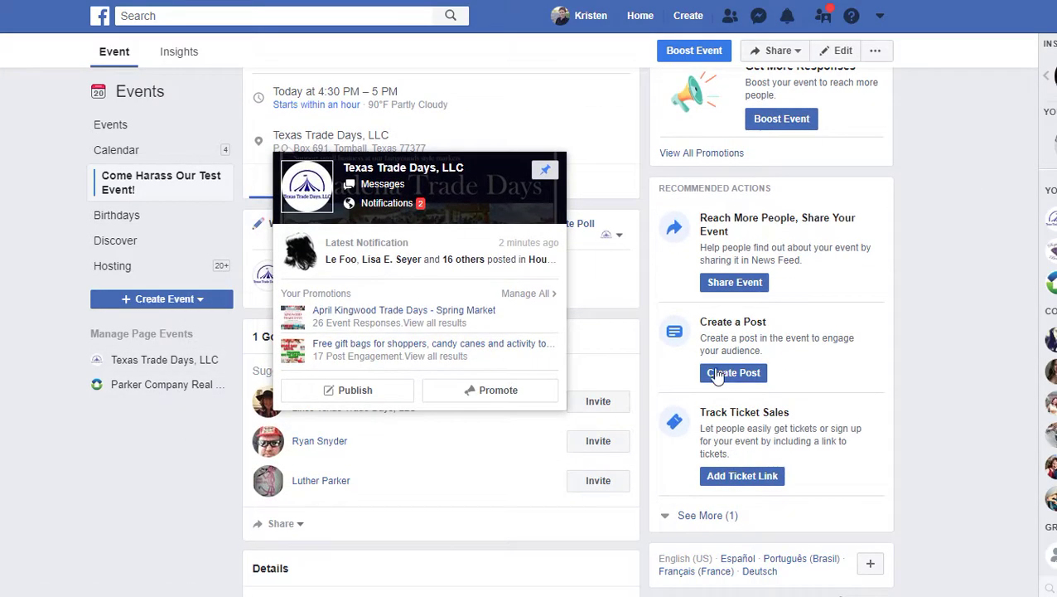
scroll(929, 316, "down", 1)
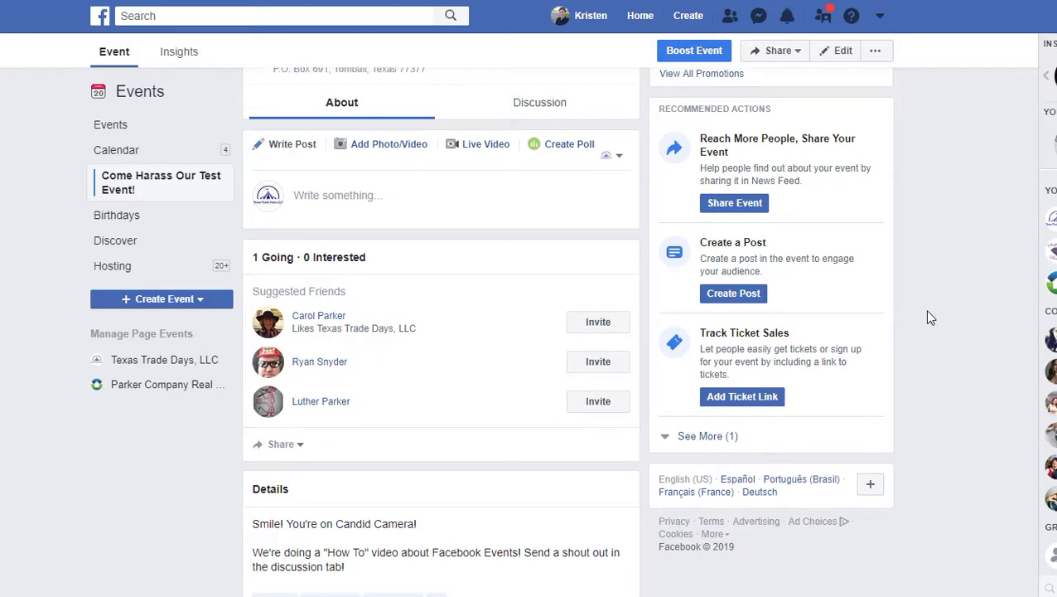
scroll(929, 317, "up", 3)
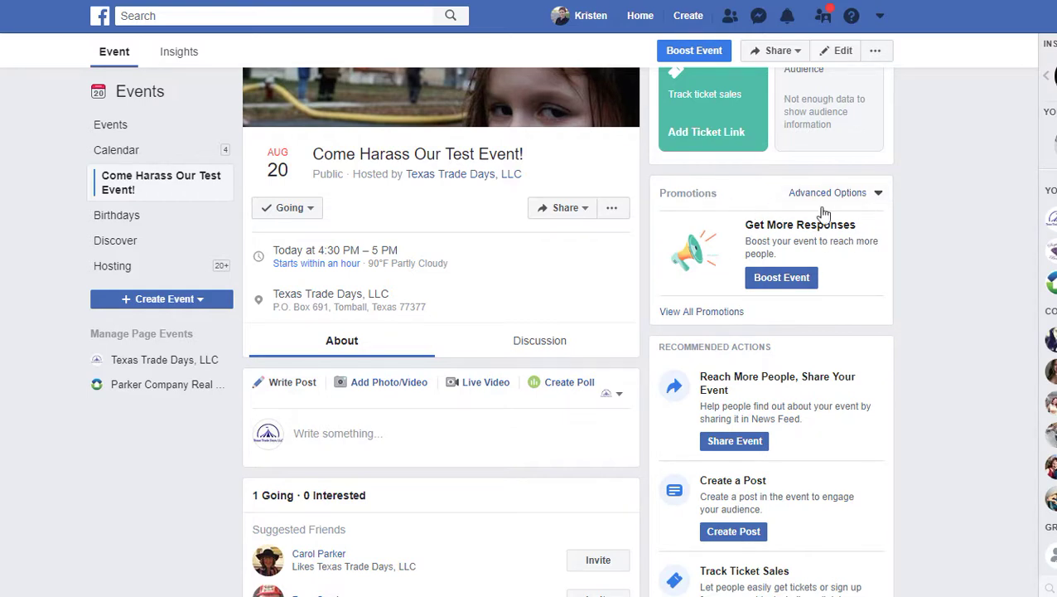
left_click(881, 198)
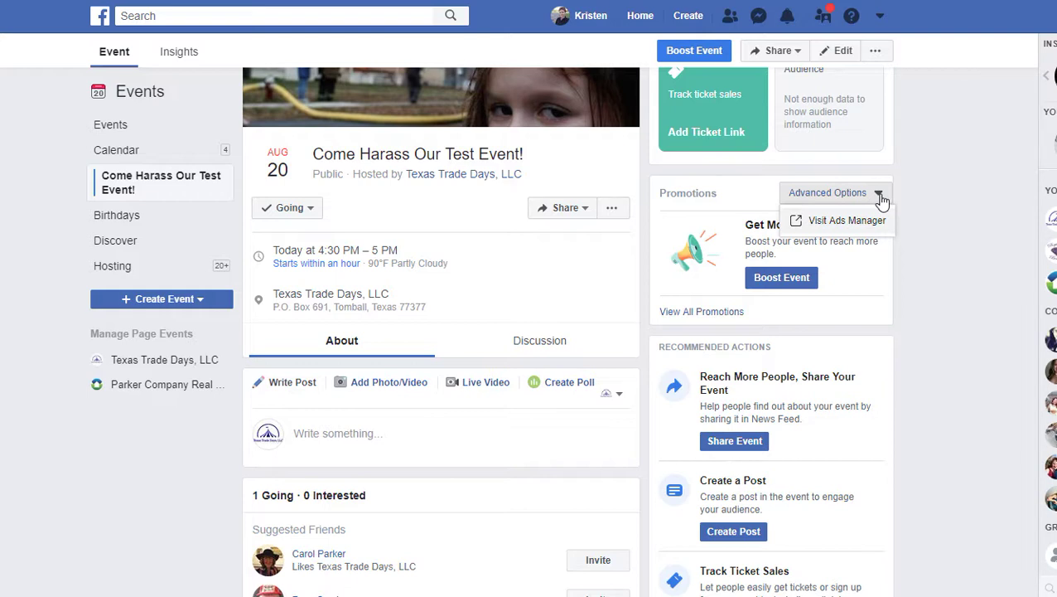
left_click(926, 241)
Step: Start sharing the event on a managed page, trying Purple Jewel Boutique and then choosing TXTD Vendor Learning Series as the destination
scroll(912, 273, "down", 2)
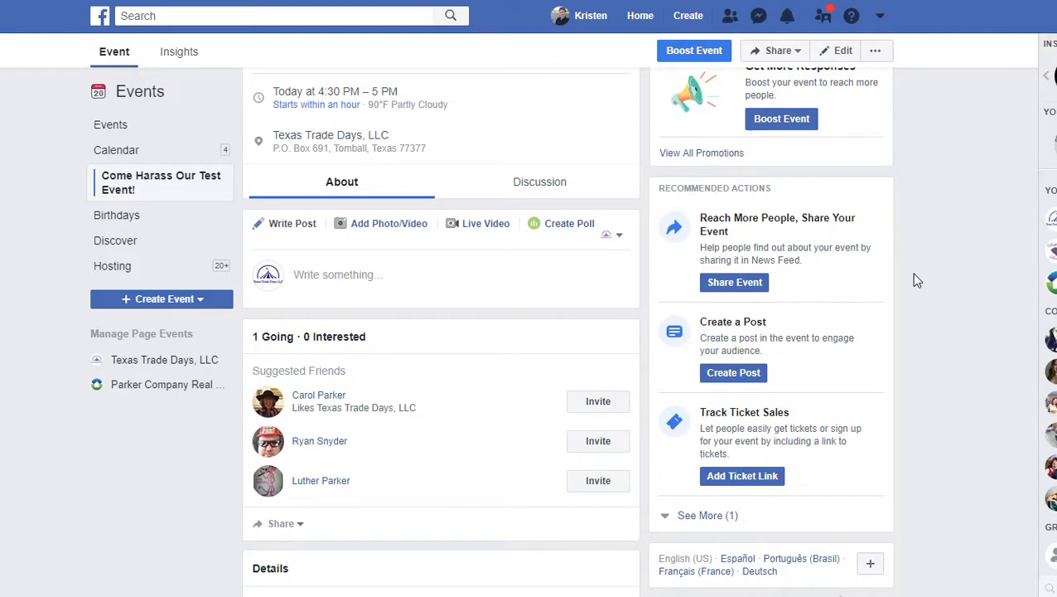
scroll(915, 280, "down", 1)
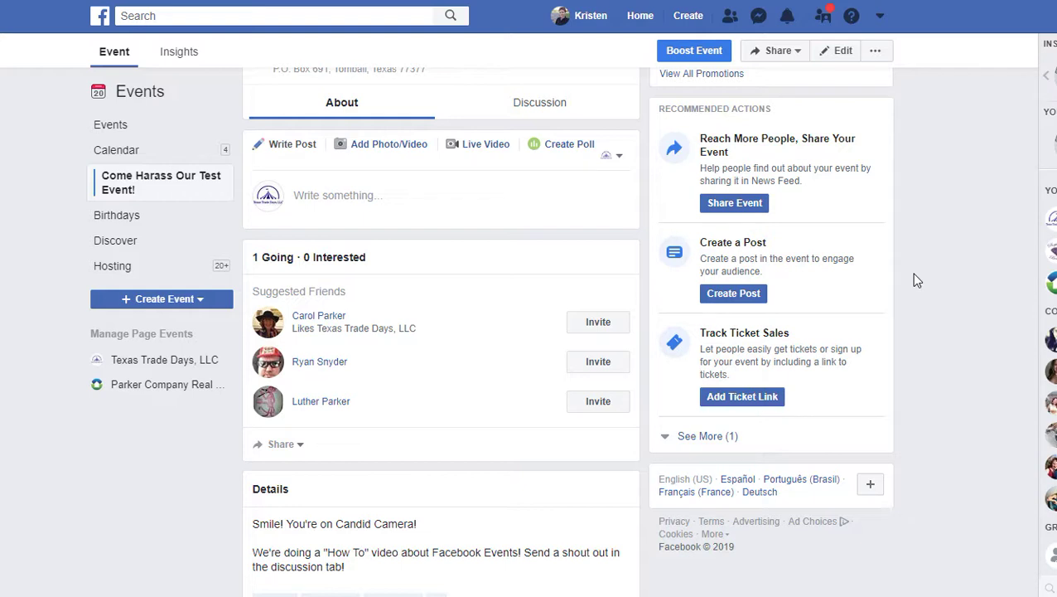
left_click(738, 203)
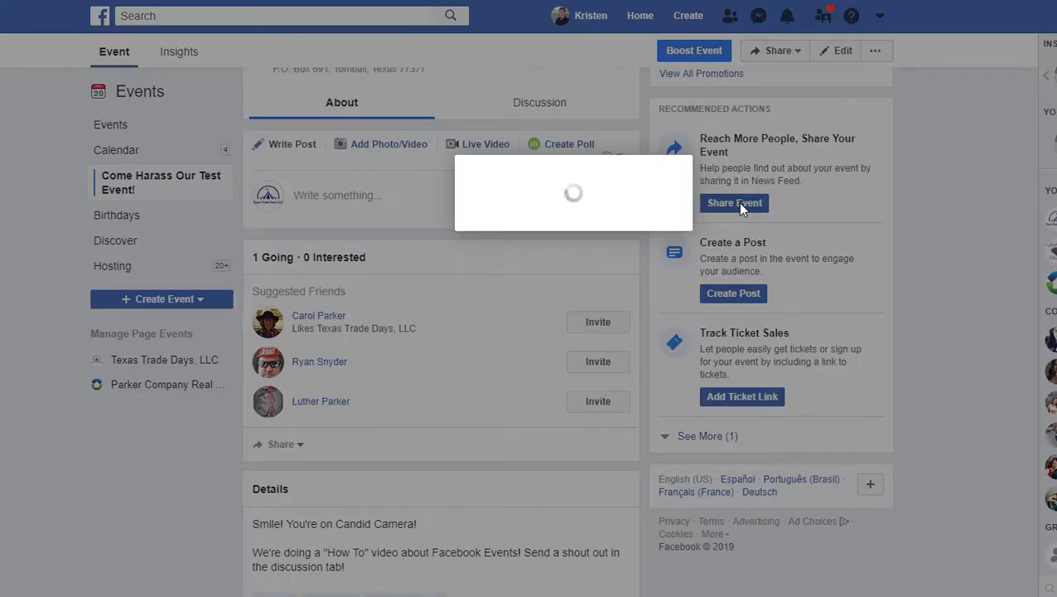
left_click(499, 120)
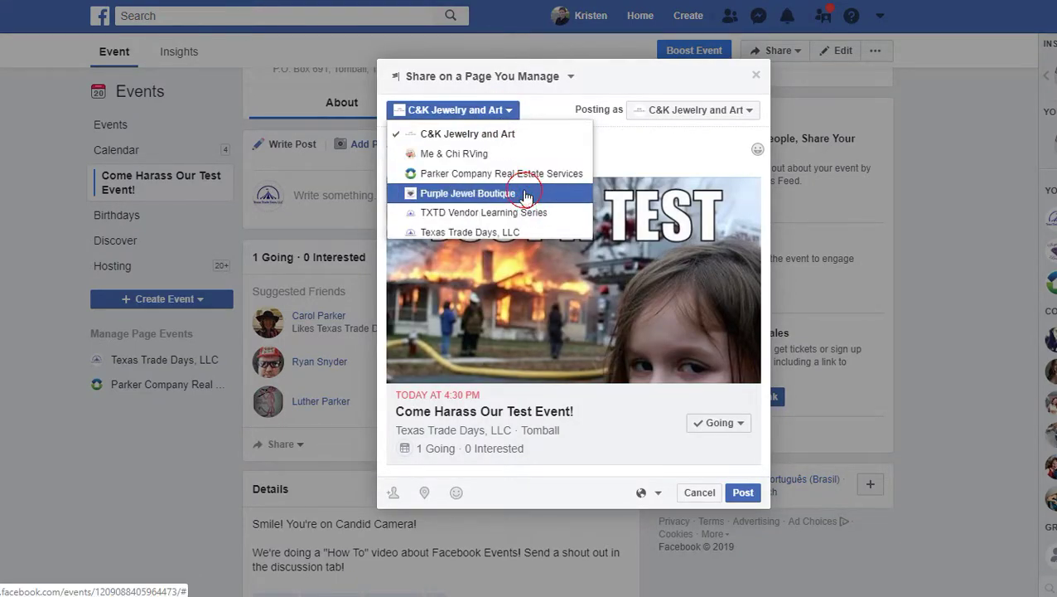
left_click(522, 193)
left_click(503, 101)
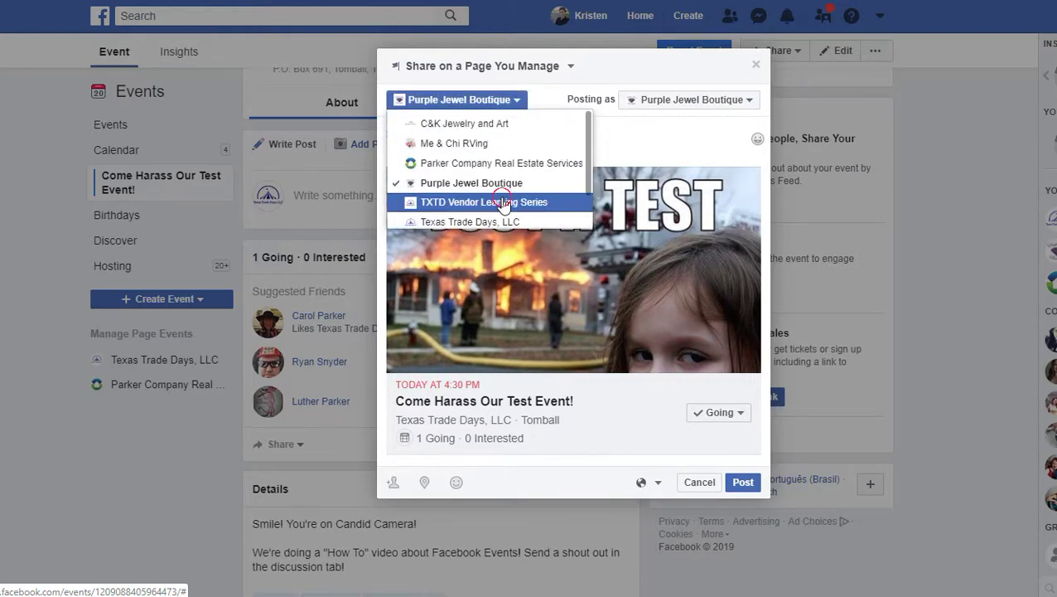
left_click(499, 203)
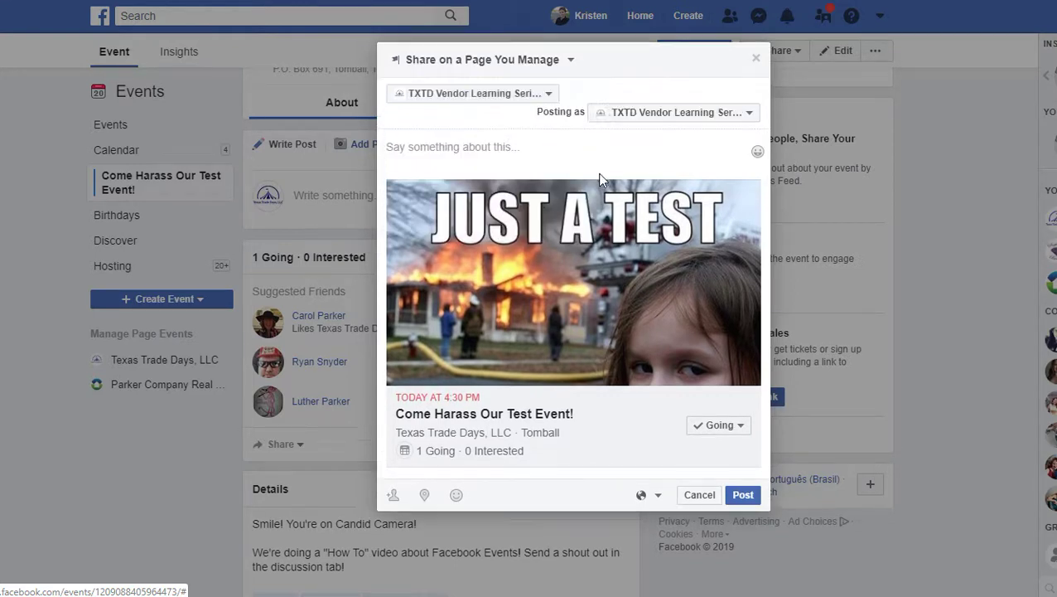
Step: Check the other available share destinations for the event and cancel the share
left_click(571, 72)
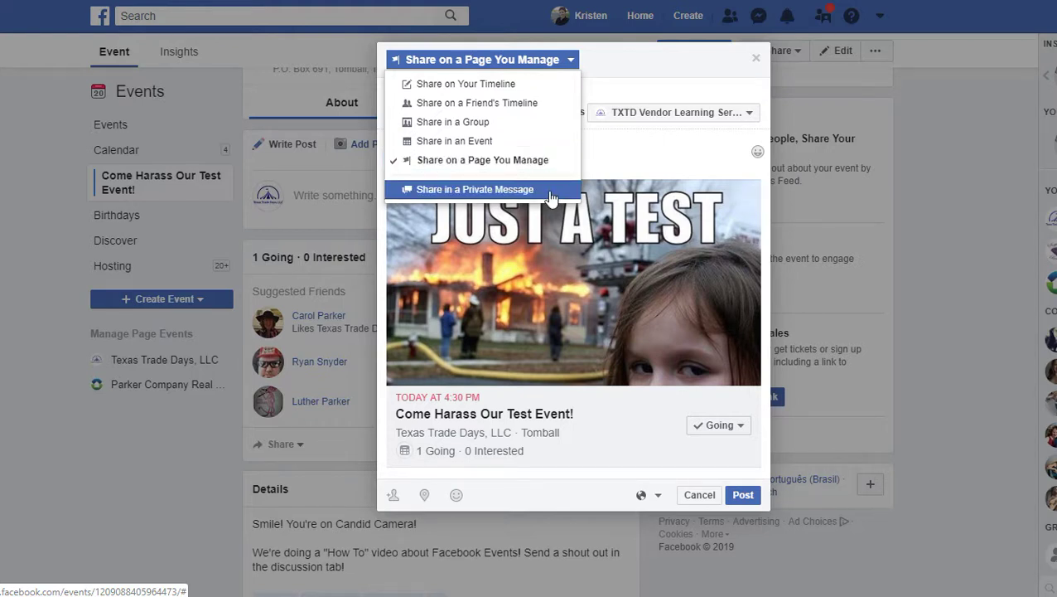
left_click(659, 93)
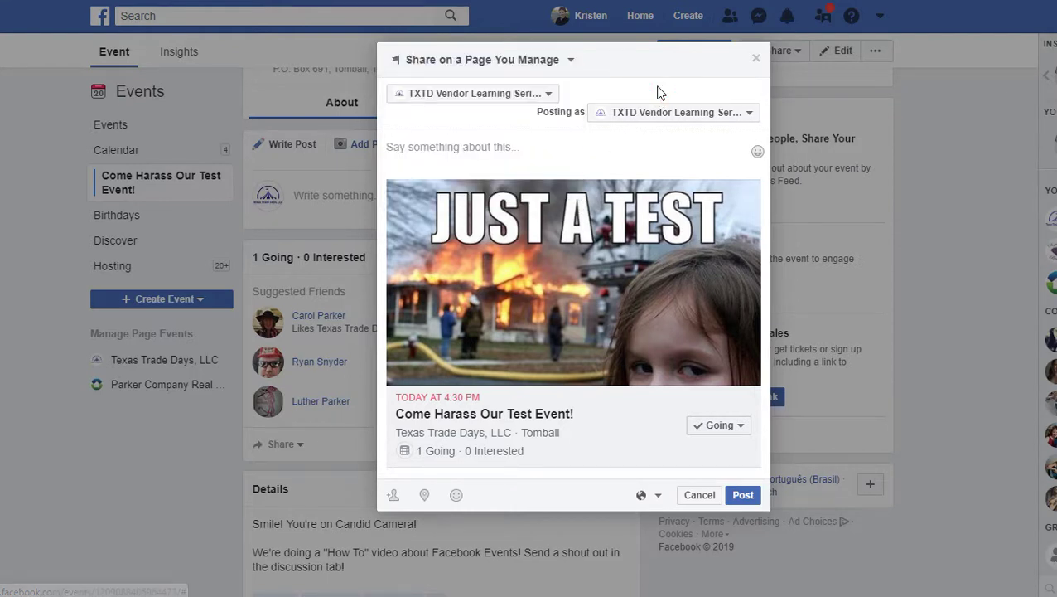
left_click(700, 495)
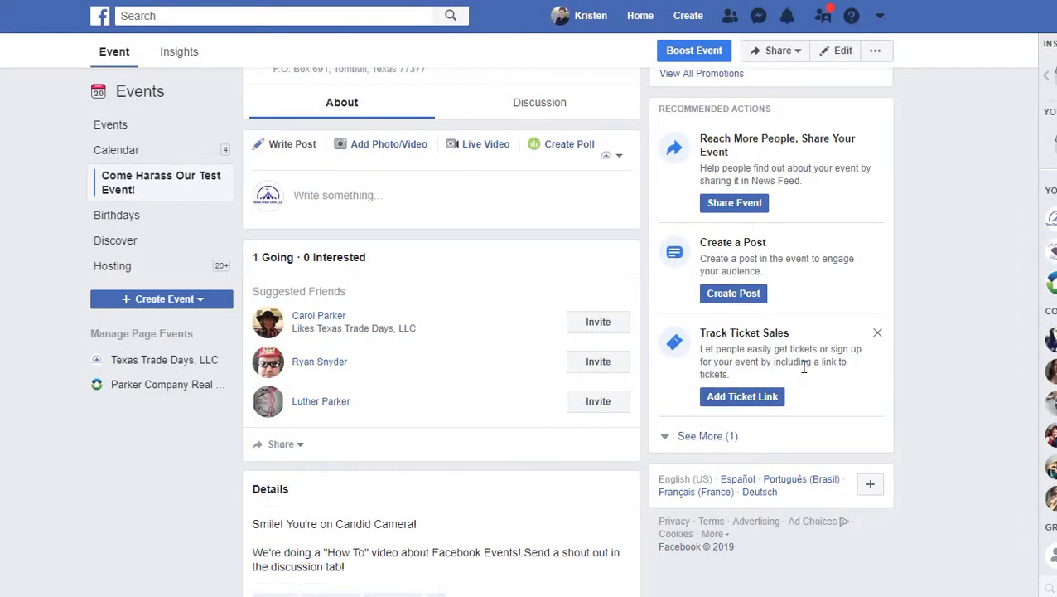
Step: Open the recommended Create a Post dialog, highlight the event name the post is tied to, and close it without posting
scroll(795, 373, "down", 1)
left_click(754, 267)
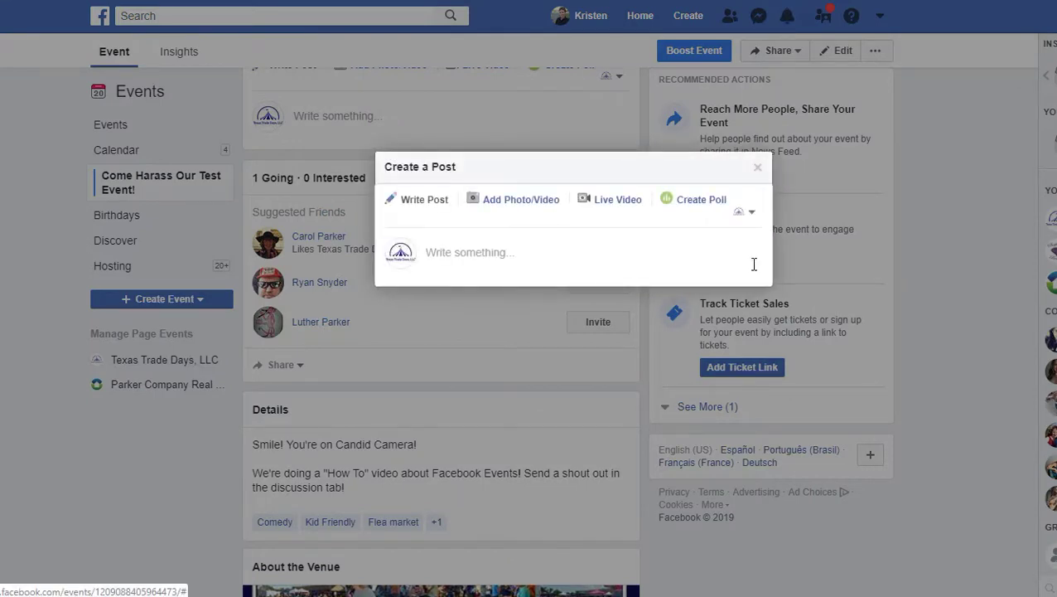
left_click(627, 258)
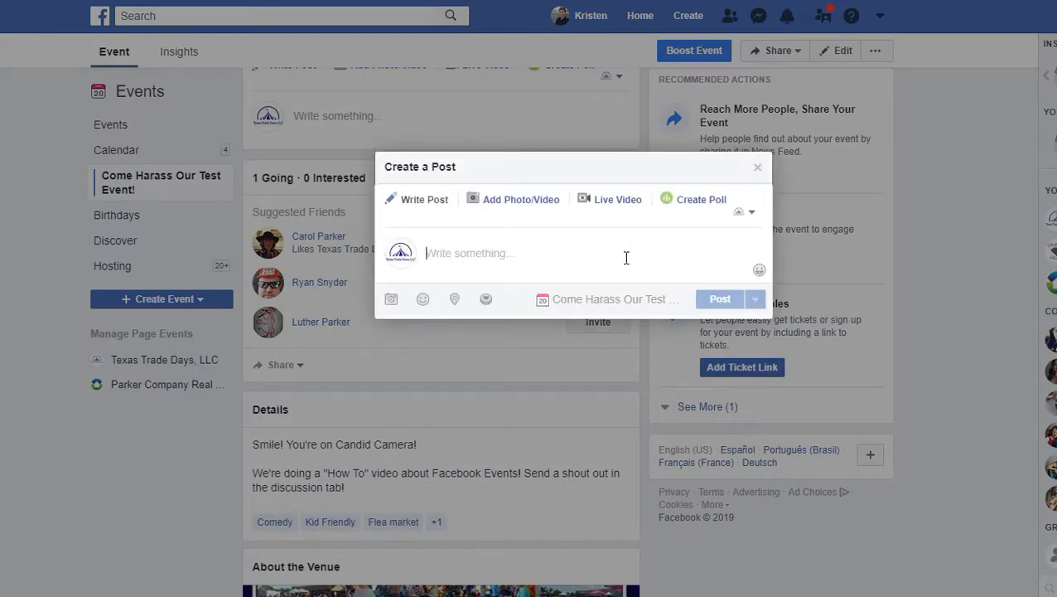
left_click(557, 300)
mouse_move(558, 300)
left_mouse_down()
mouse_move(685, 309)
mouse_move(555, 295)
left_mouse_up()
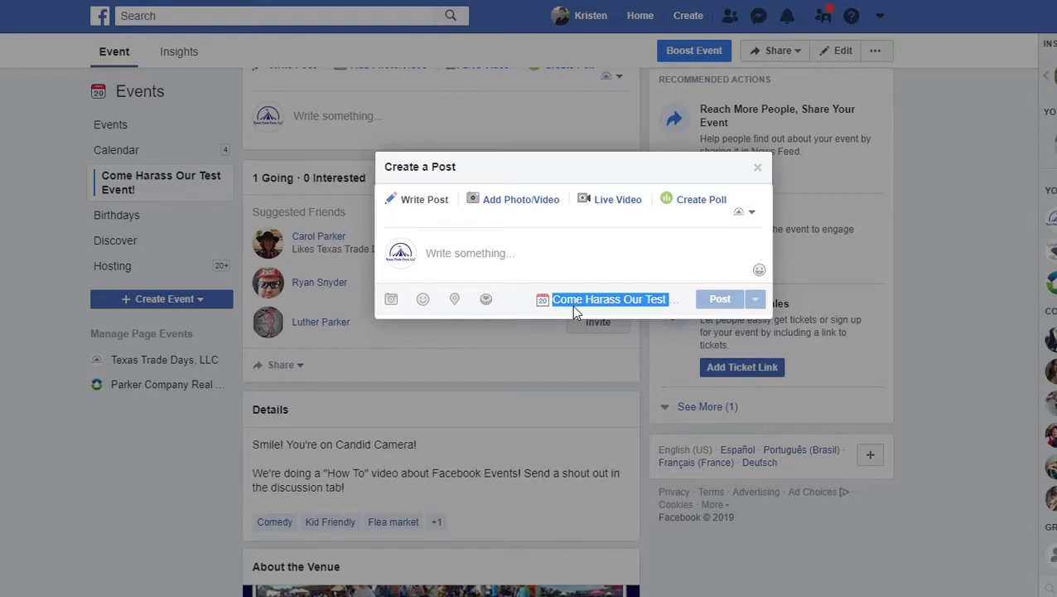
left_click(759, 170)
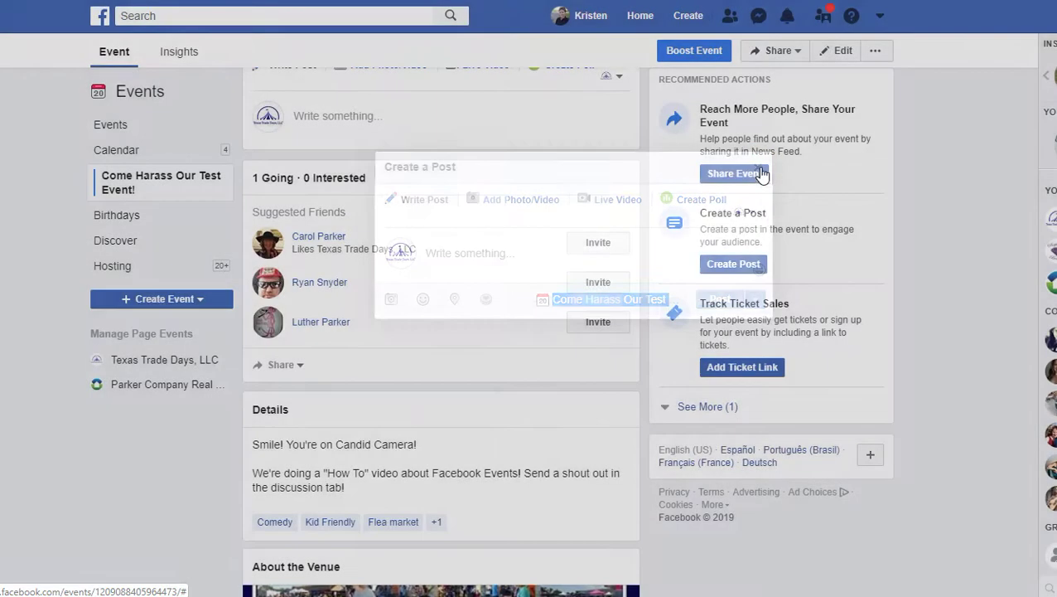
Step: Examine the post composer embedded in the event page and highlight the event name attached to it
scroll(414, 266, "up", 2)
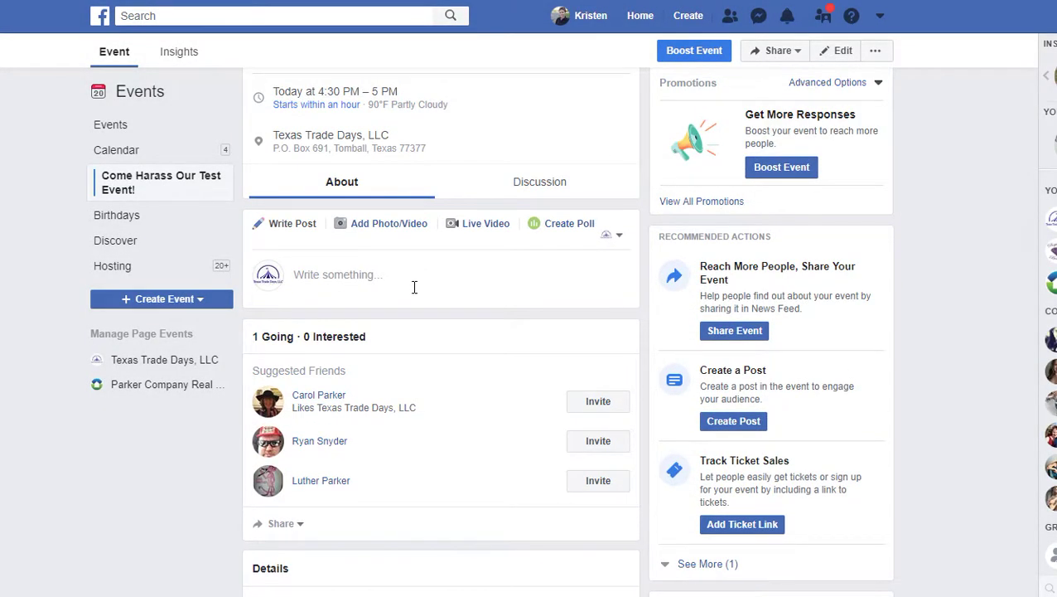
left_click(414, 286)
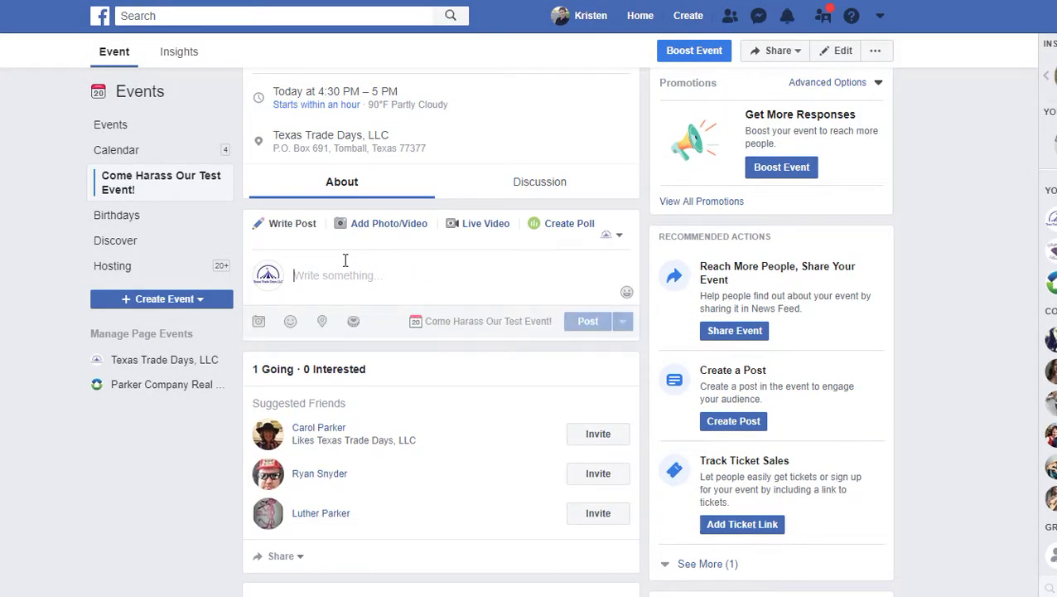
left_click(295, 225)
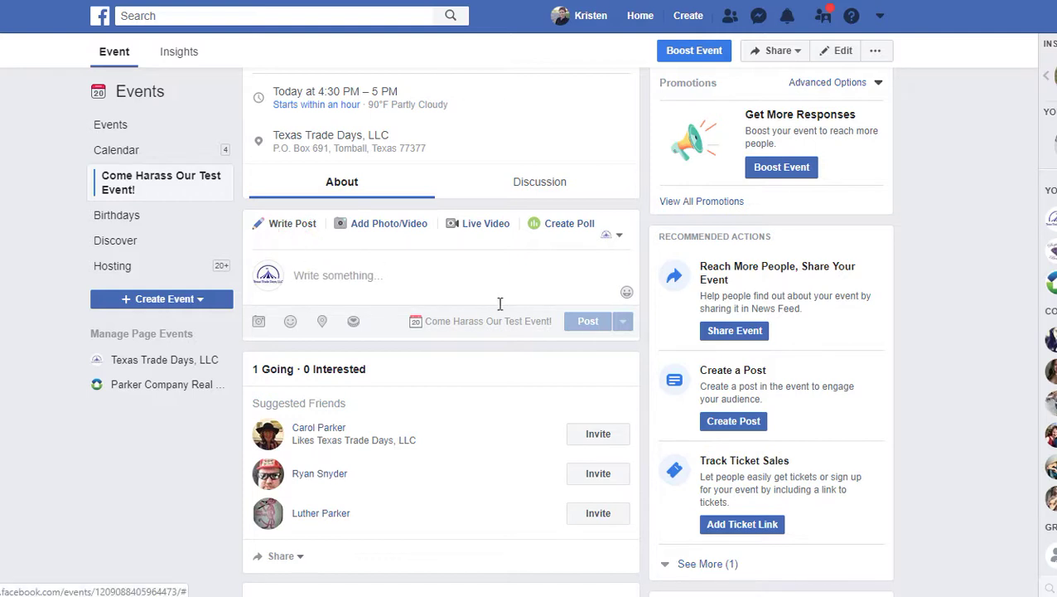
left_click_drag(550, 322, 424, 323)
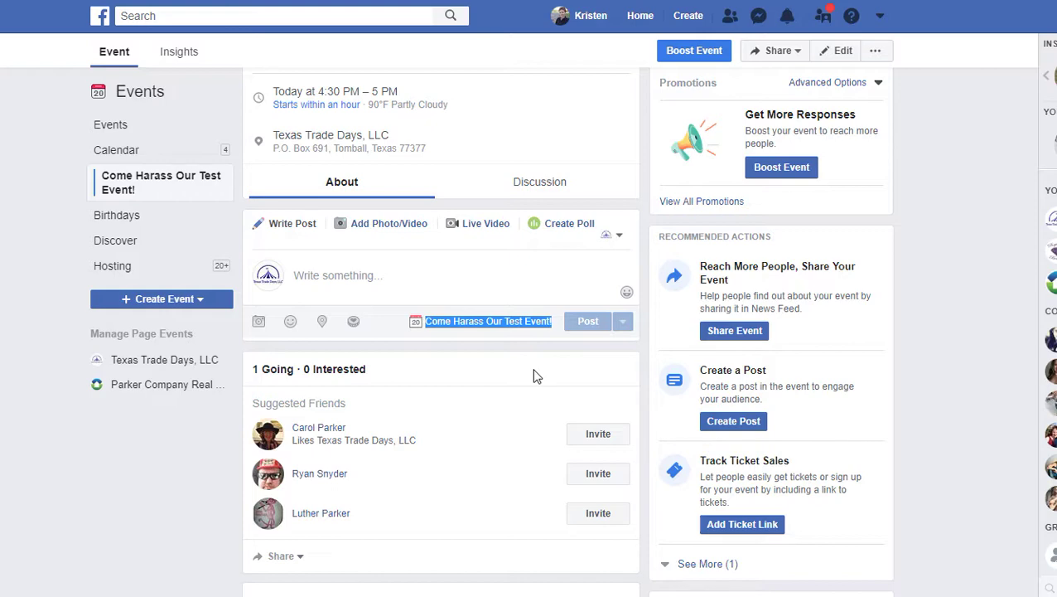
left_click(479, 274)
Step: Expand the remaining recommended actions, open the event's editing form through Add Video, and look through its settings back up to the event photo
scroll(716, 391, "down", 3)
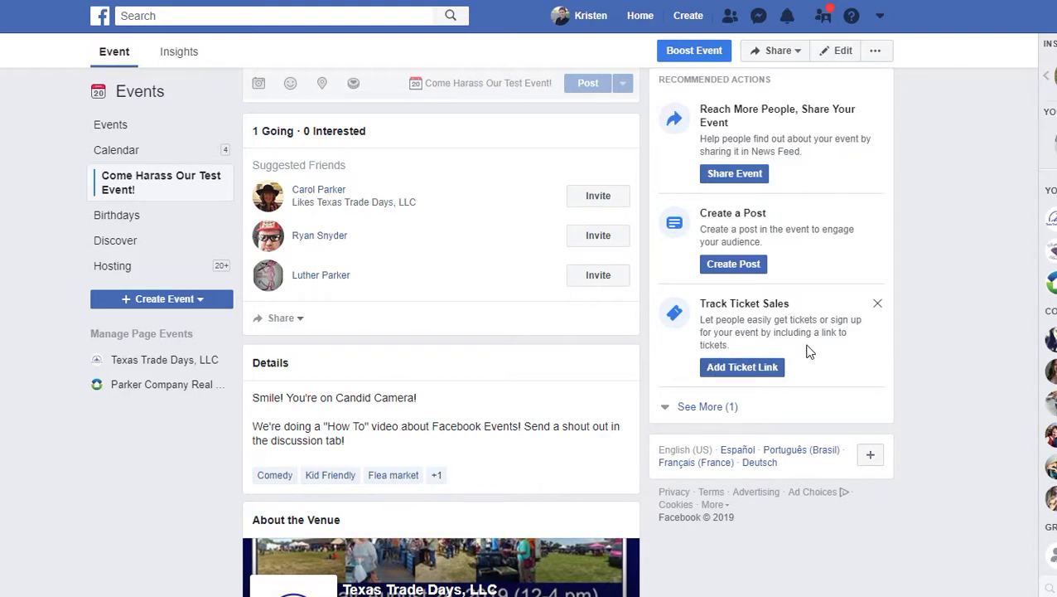
left_click(667, 406)
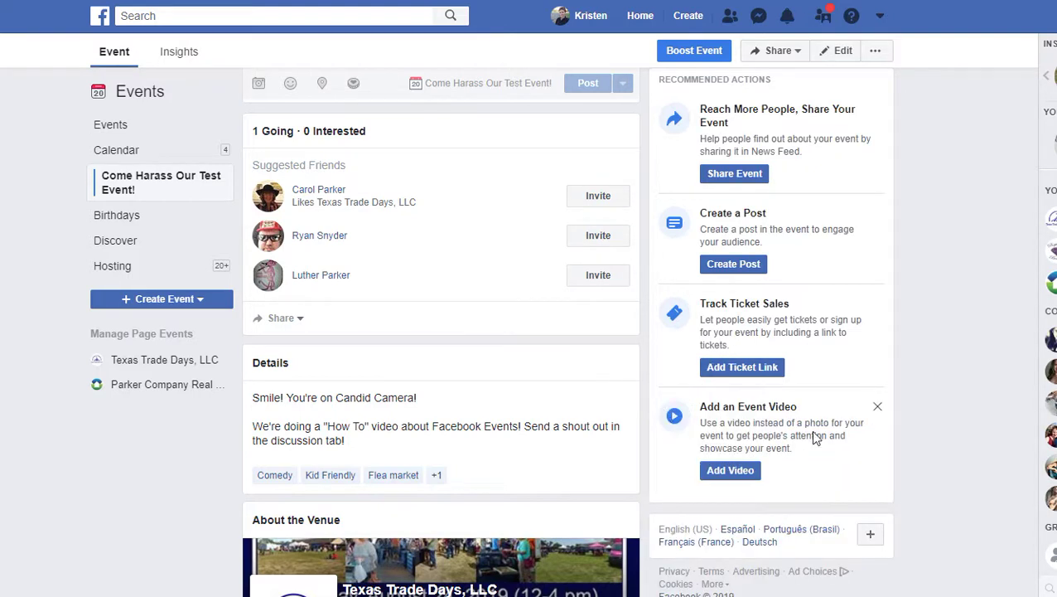
scroll(845, 439, "down", 1)
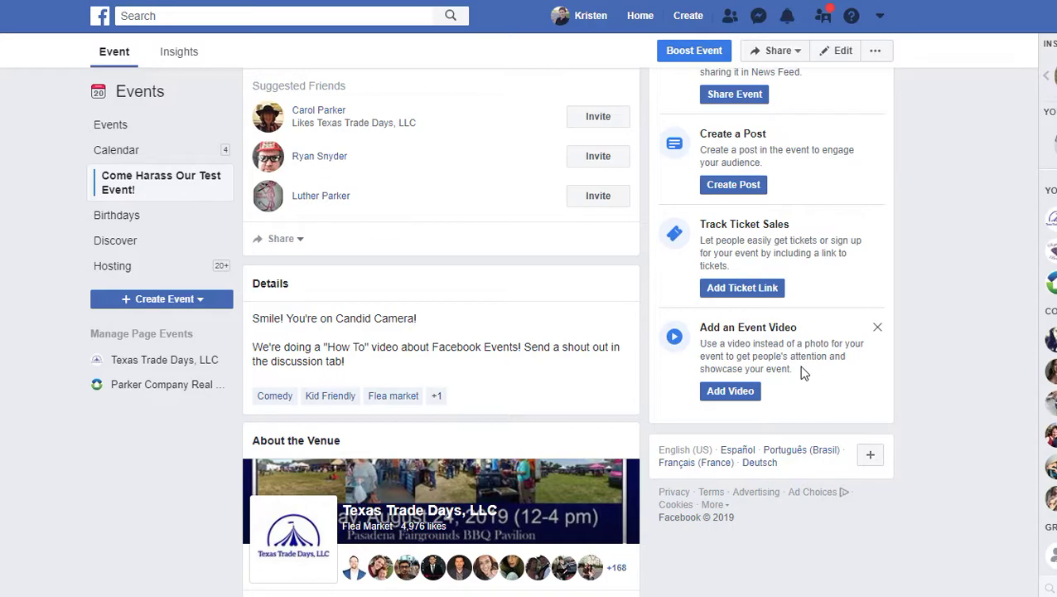
left_click(746, 396)
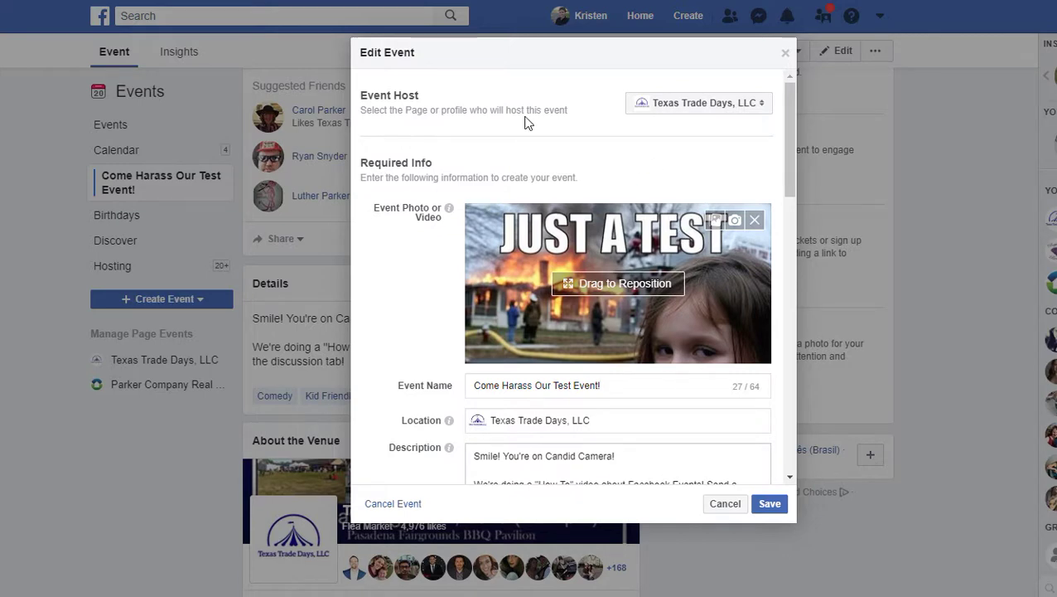
scroll(446, 276, "down", 4)
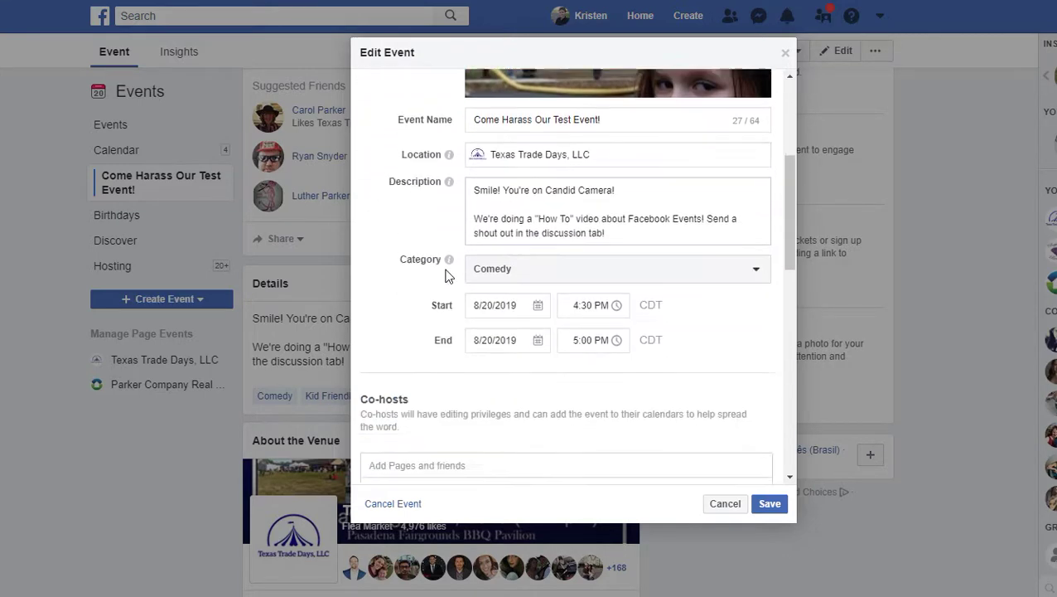
scroll(446, 276, "down", 8)
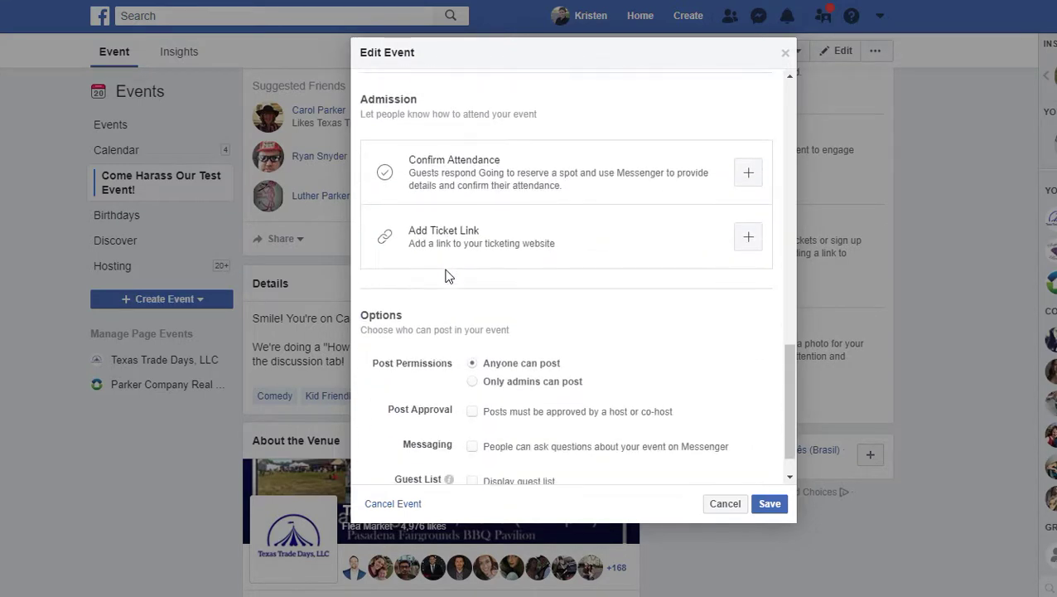
scroll(445, 275, "up", 12)
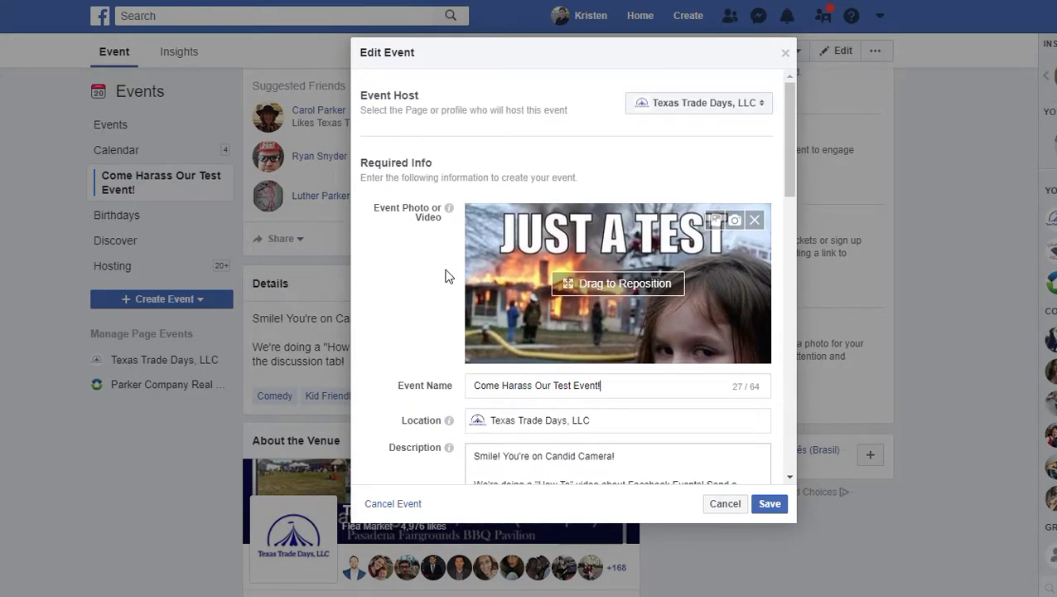
Step: Look through the Edit Event form's keywords, admission, co-host and basic event settings
scroll(445, 276, "down", 12)
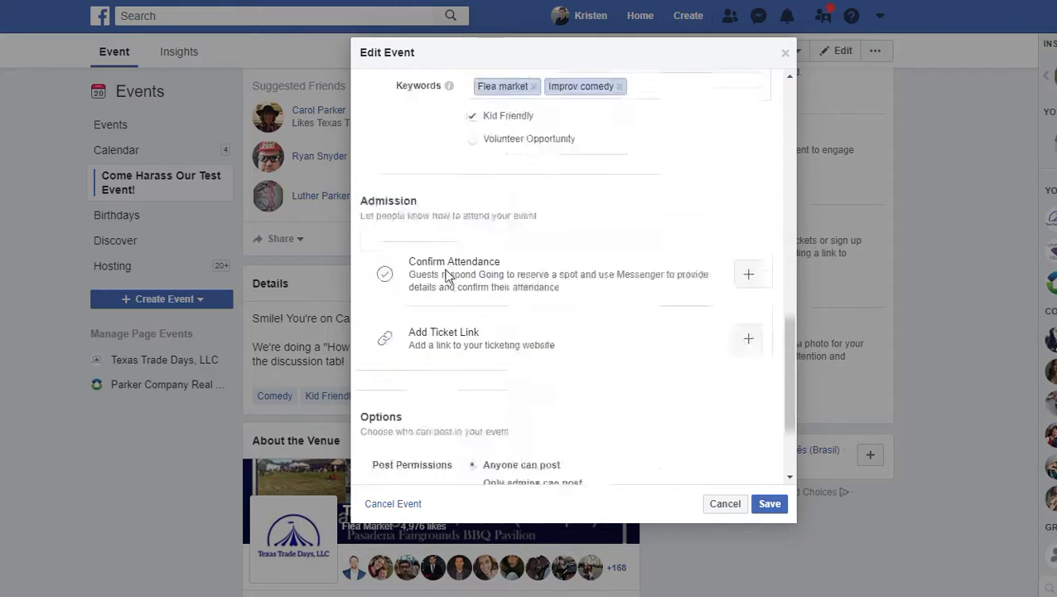
scroll(445, 276, "up", 10)
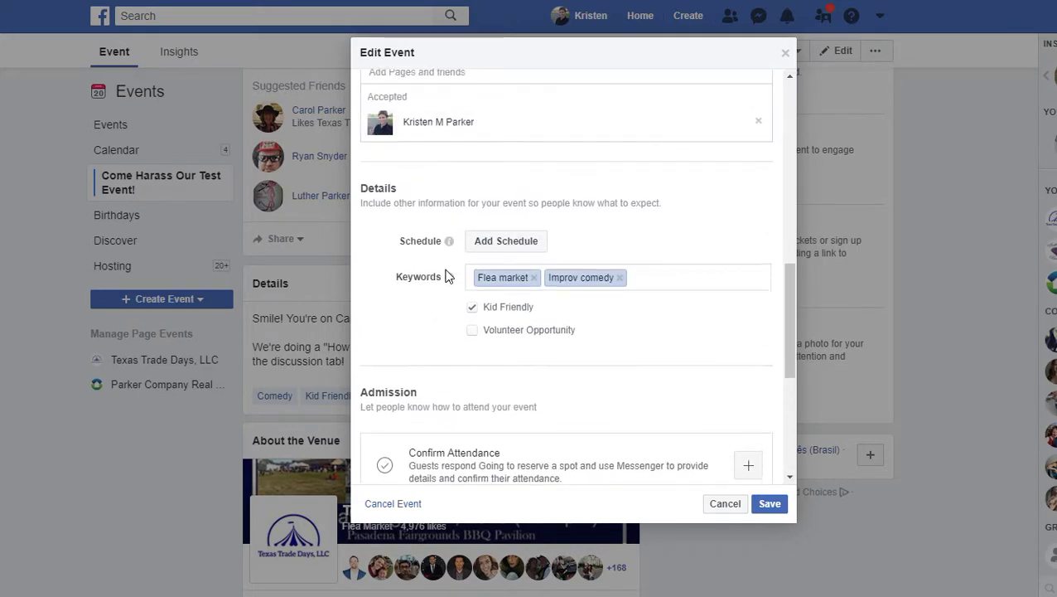
scroll(445, 276, "up", 4)
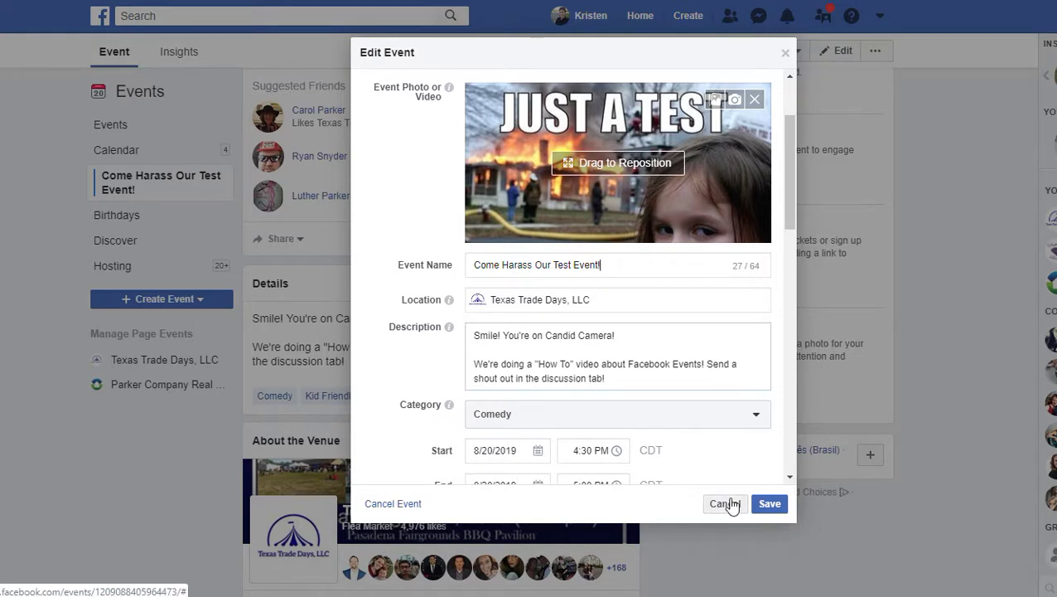
scroll(684, 416, "down", 2)
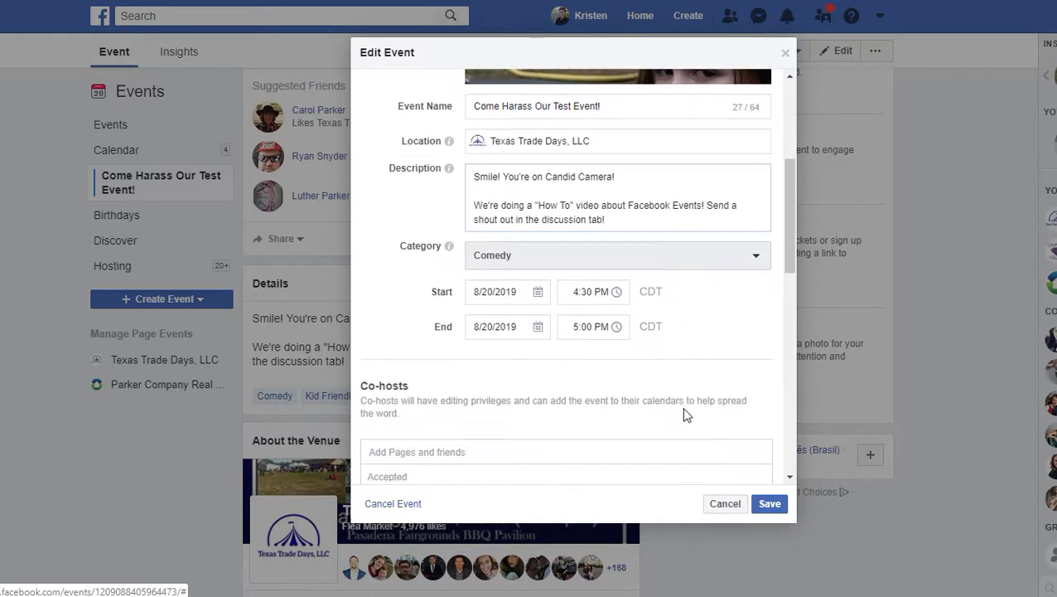
Step: Compare the Cancel Event and Delete Event options and the explanatory post field, back out without confirming, and close the editing form without saving
left_click(401, 507)
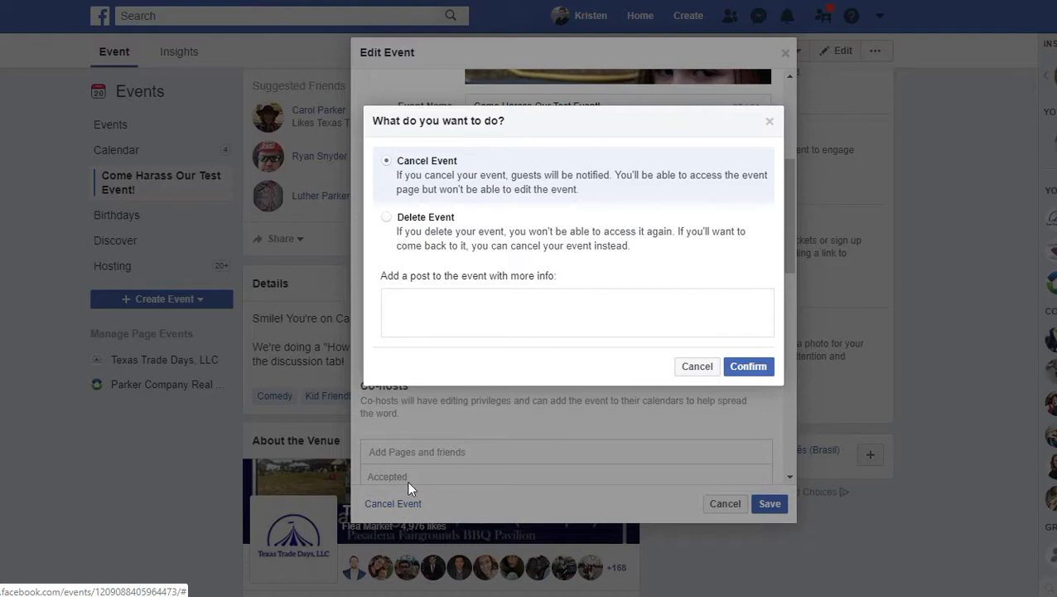
left_click(391, 219)
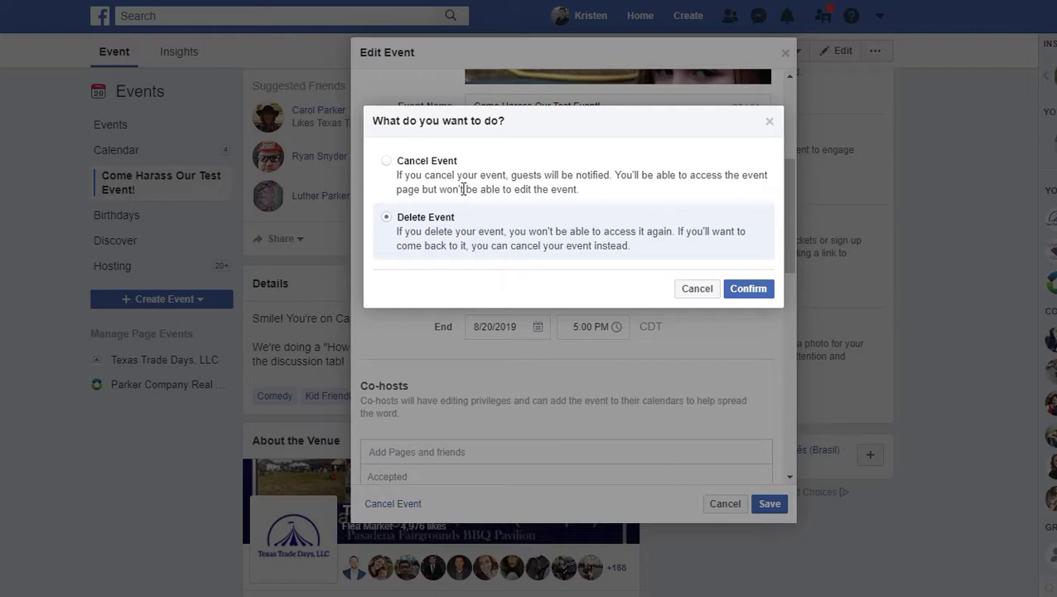
left_click(387, 161)
left_click(488, 301)
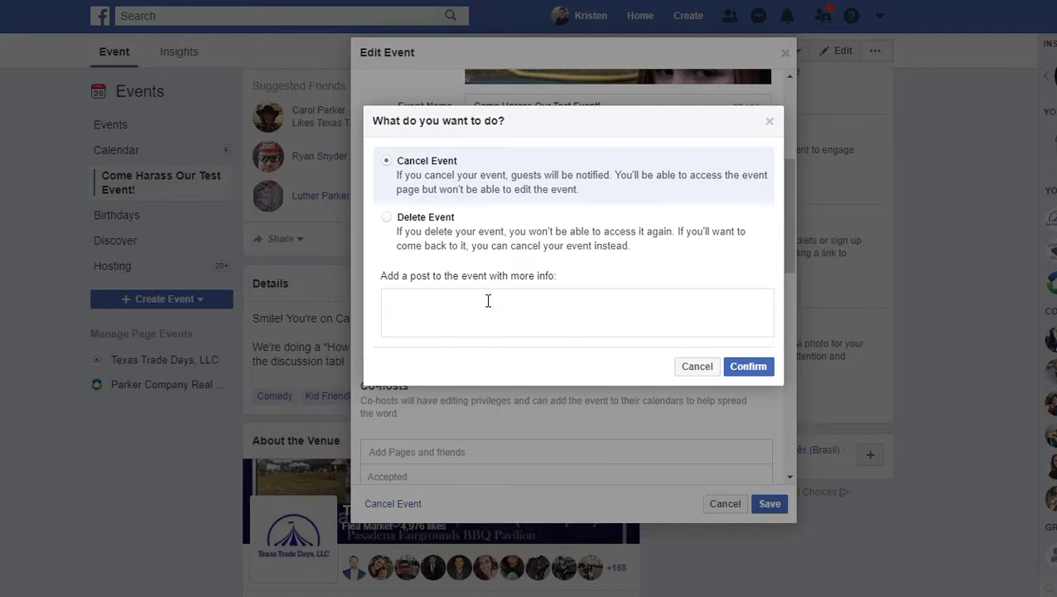
left_click(488, 300)
left_click(465, 323)
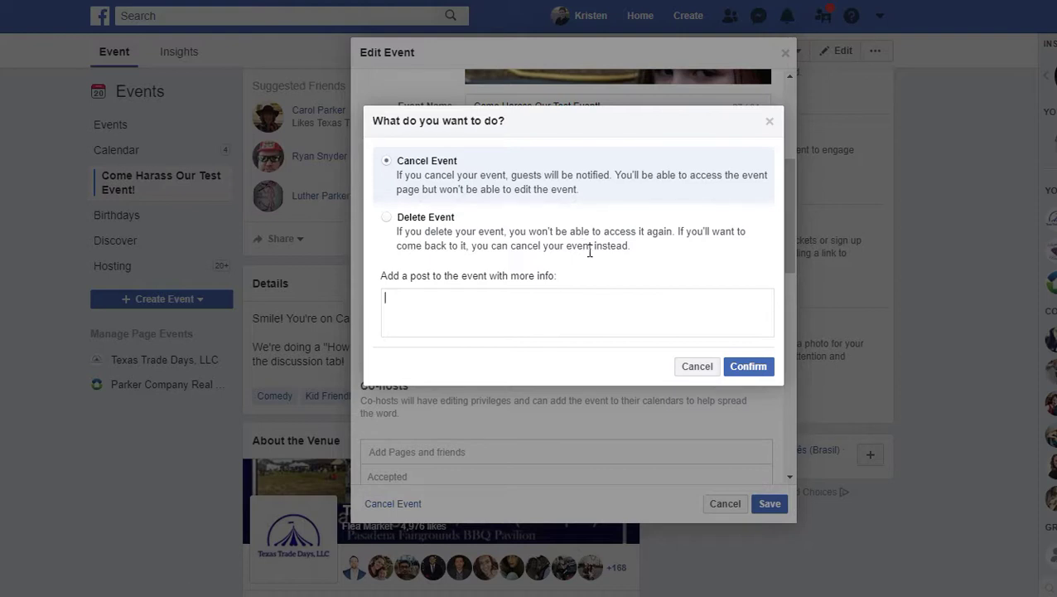
left_click(701, 366)
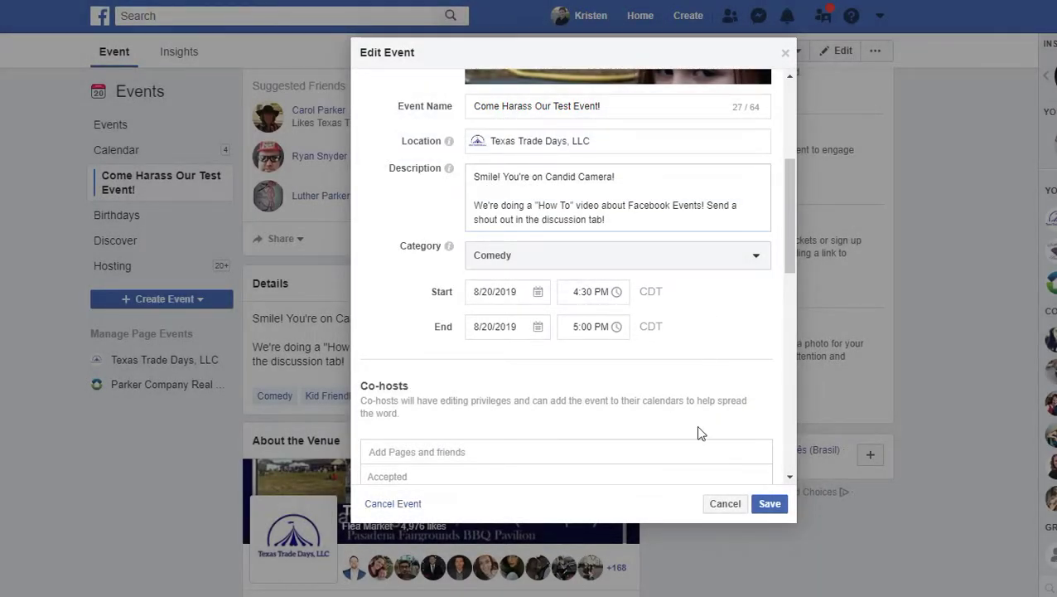
left_click(718, 507)
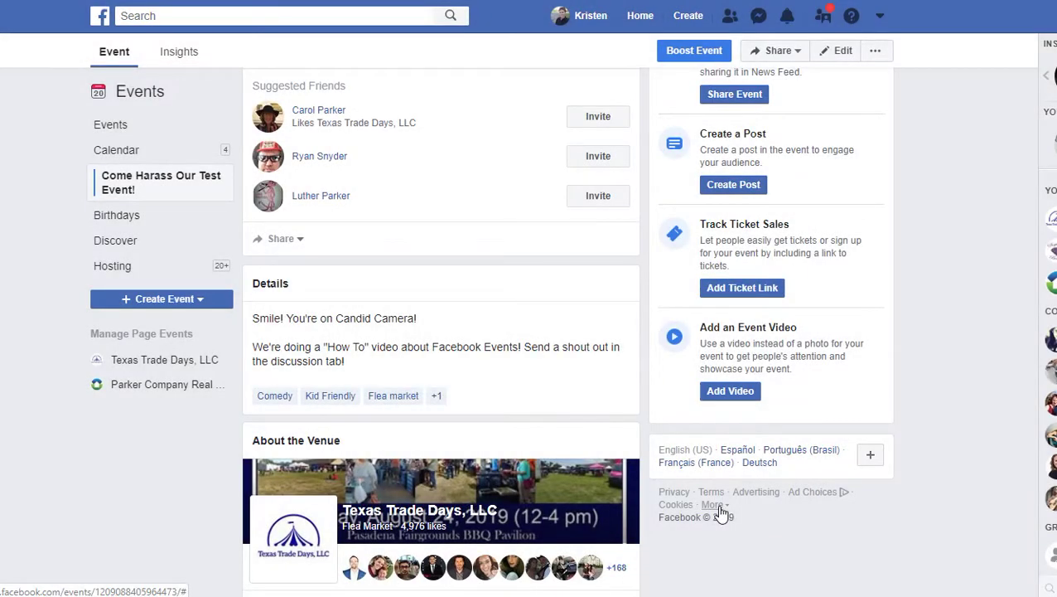
Step: Check the sharing choices beneath the event title, dismiss them, and return to the event photo
scroll(561, 371, "up", 8)
left_click(564, 368)
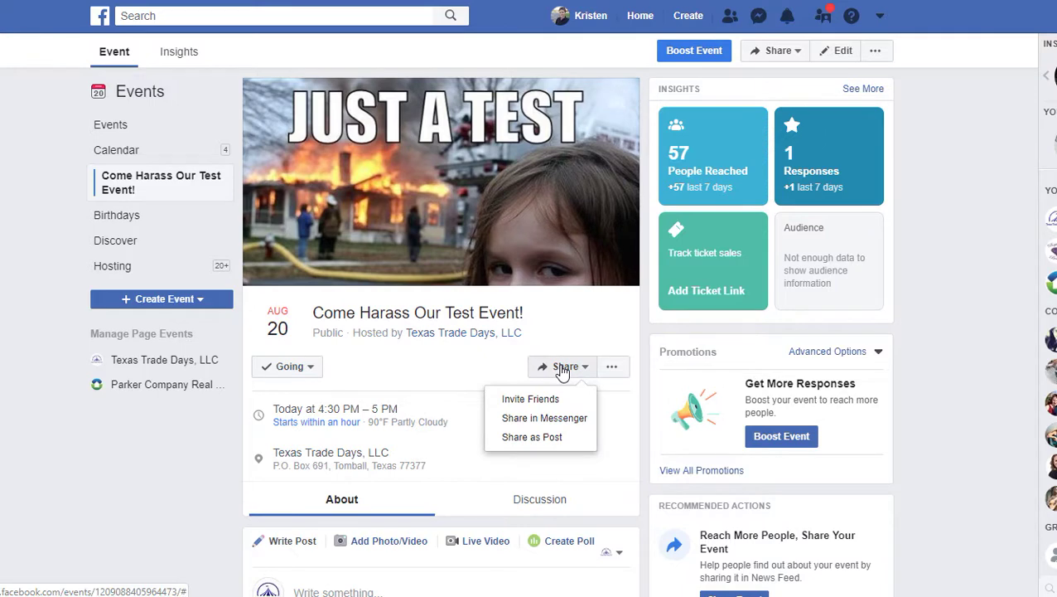
left_click(626, 342)
scroll(628, 338, "down", 2)
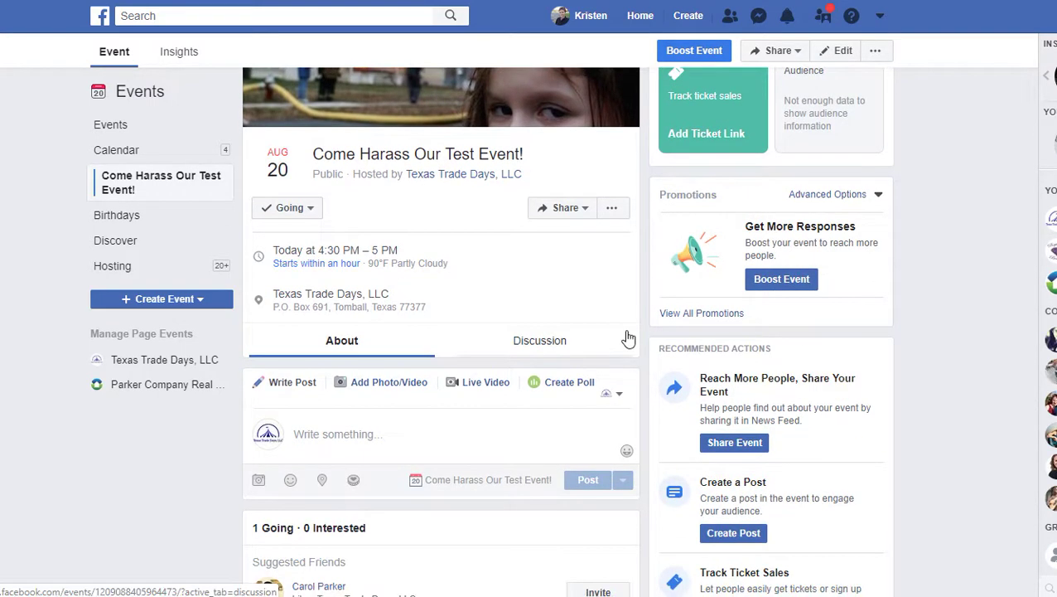
scroll(599, 328, "up", 2)
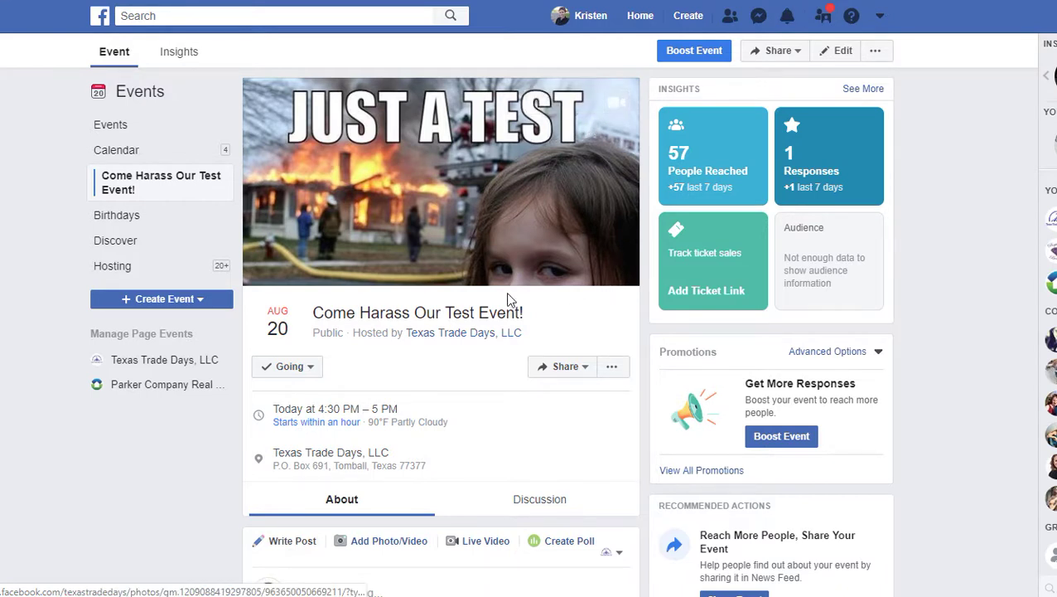
Step: Highlight the event's Public visibility label, clear the highlight, and review the event's time and venue
scroll(507, 300, "down", 1)
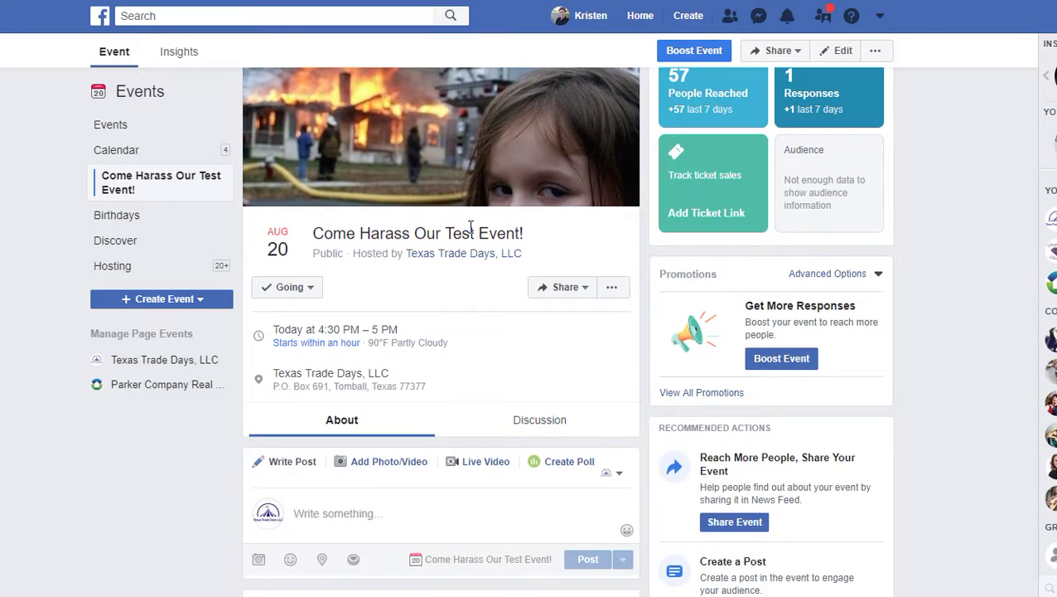
double_click(342, 256)
left_click(354, 272)
mouse_move(428, 264)
scroll(360, 297, "down", 1)
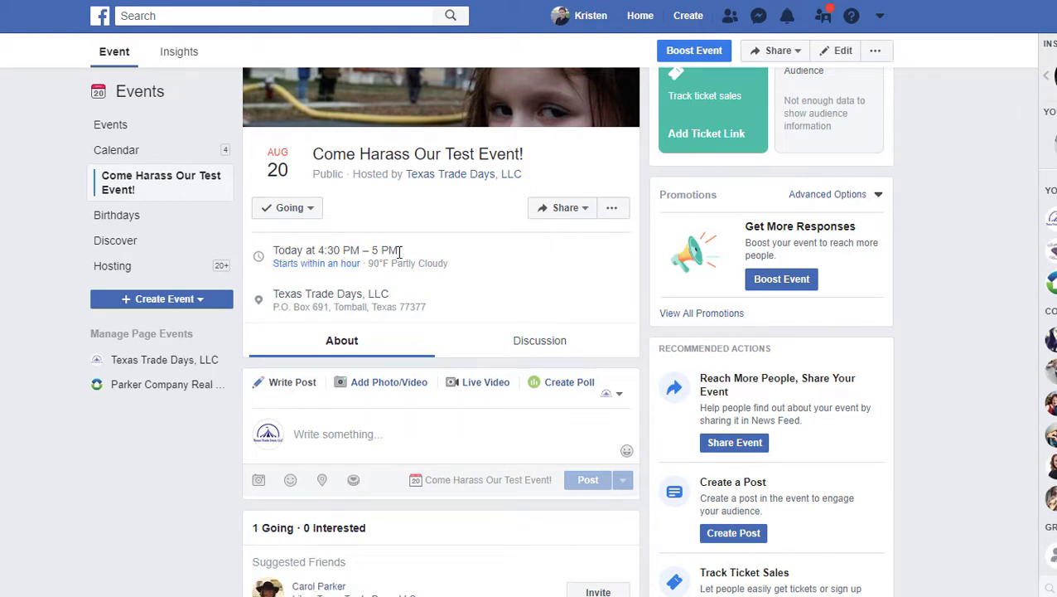
scroll(399, 250, "down", 1)
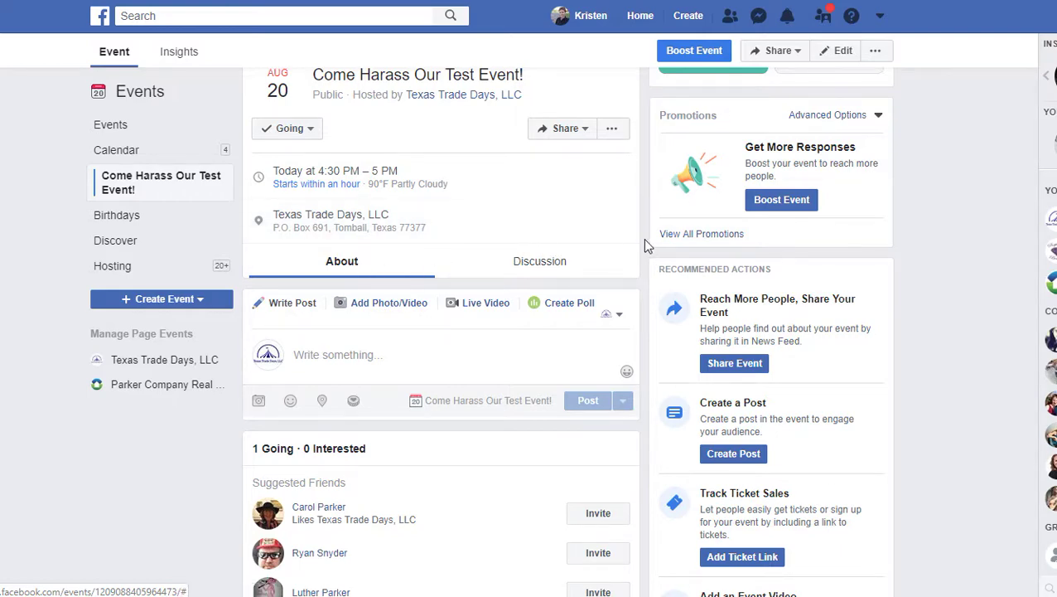
Step: Examine the post composer, guest responses, suggested friends and details sections of the event page
scroll(561, 271, "down", 1)
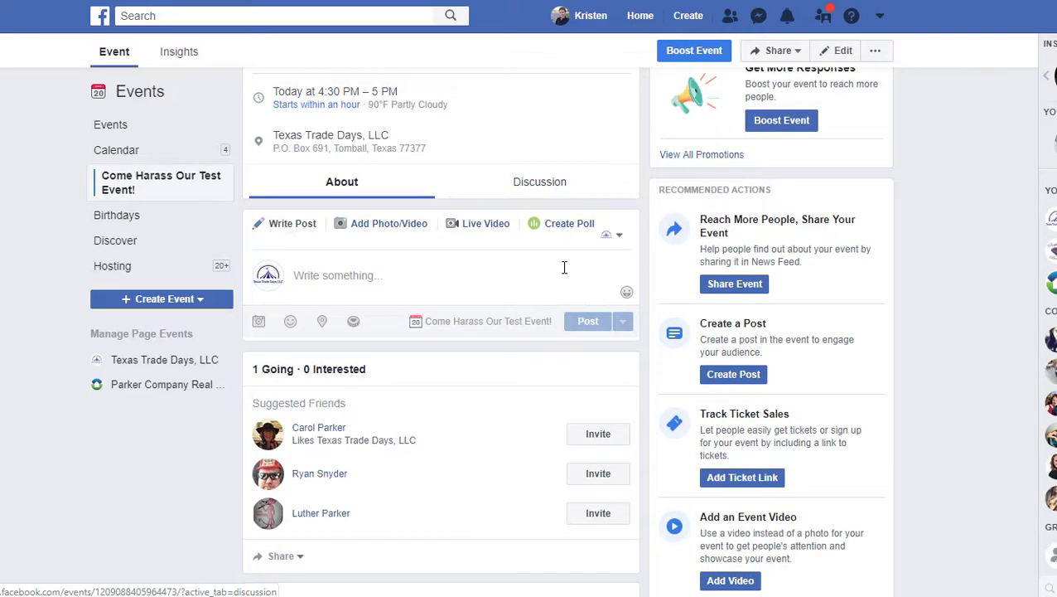
scroll(564, 267, "down", 1)
scroll(564, 275, "down", 2)
scroll(564, 274, "up", 2)
scroll(542, 265, "up", 1)
scroll(543, 265, "up", 1)
scroll(542, 263, "down", 1)
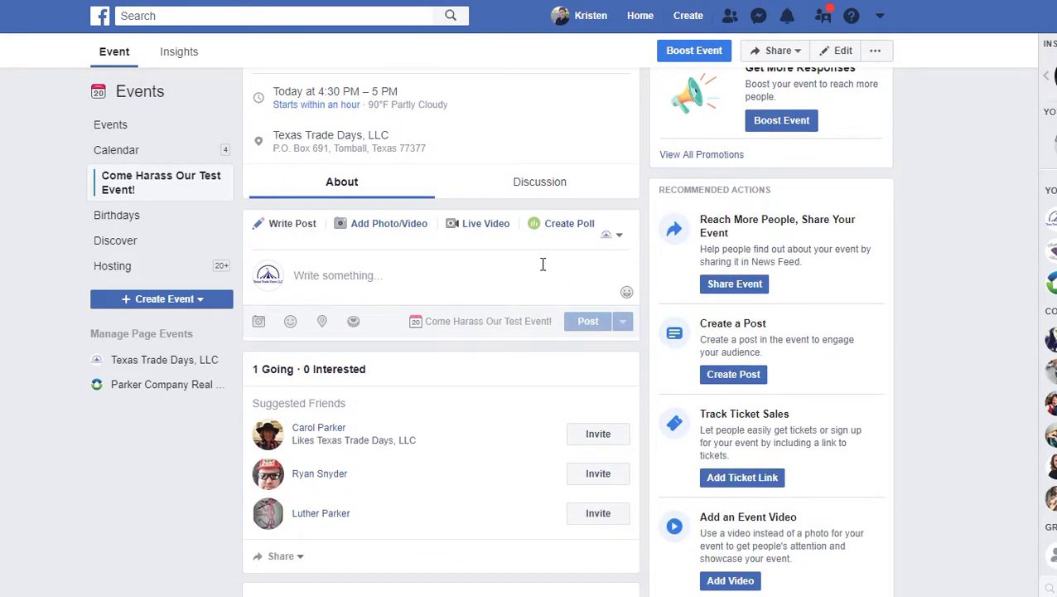
scroll(542, 265, "down", 1)
Step: Explore the composer's Write Post, Add Photo/Video and Live Video options, blocking camera and microphone access and closing the live broadcast screen
left_click(427, 204)
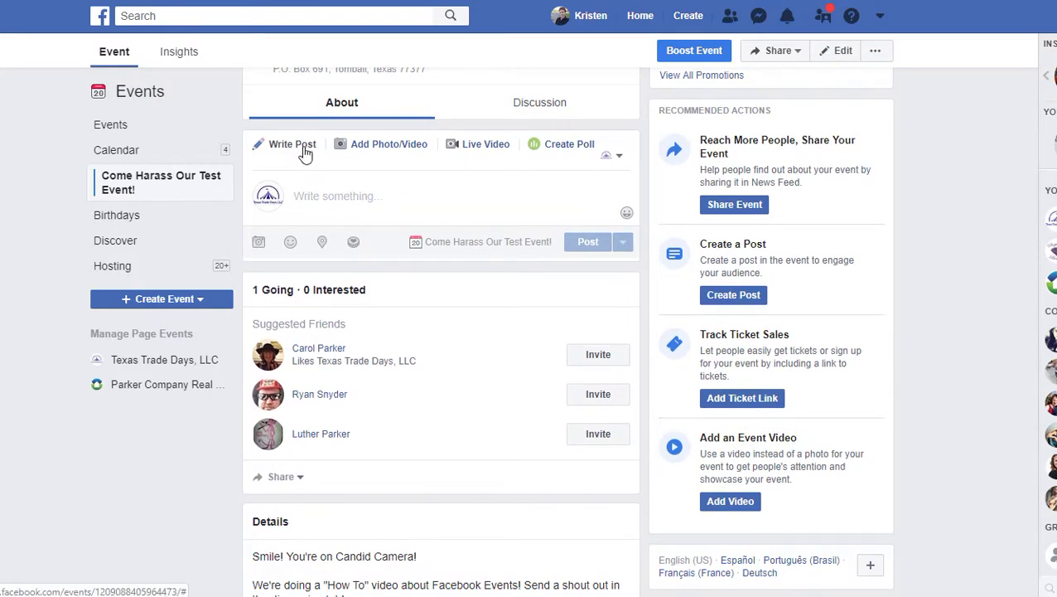
left_click(386, 152)
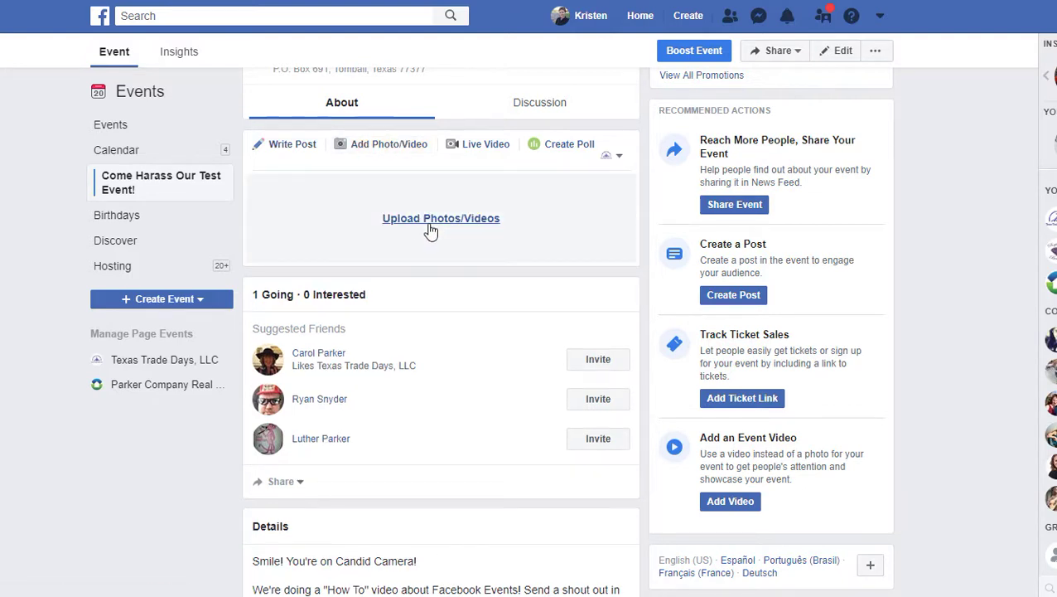
left_click(488, 150)
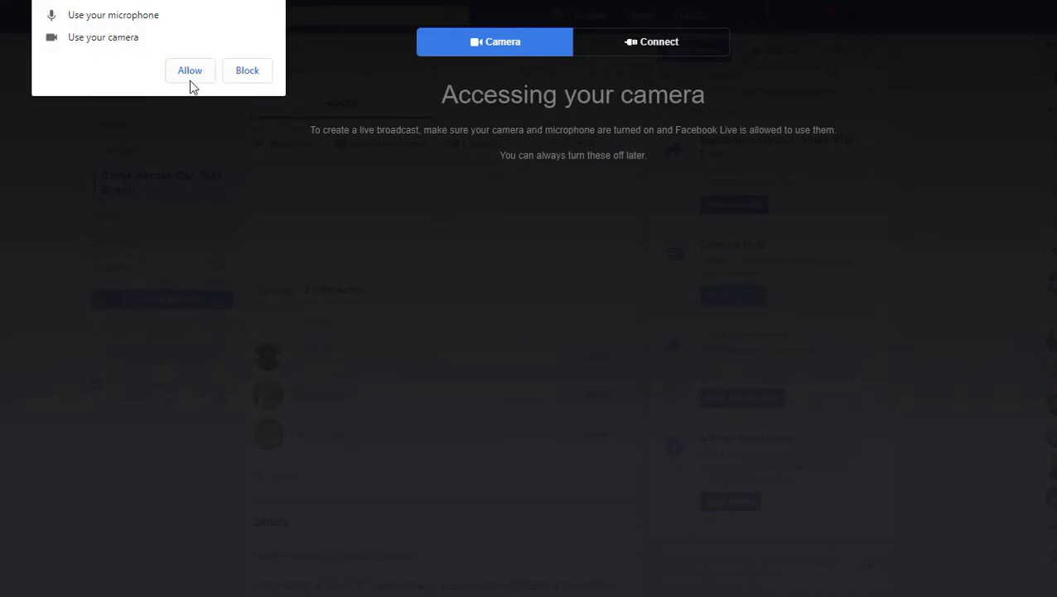
left_click(246, 73)
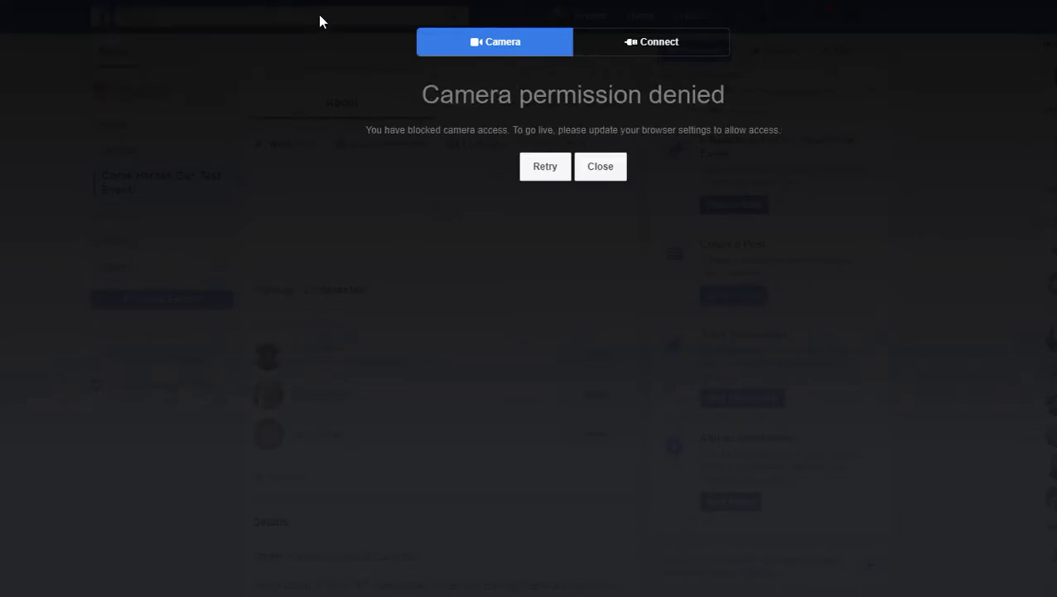
left_click(600, 167)
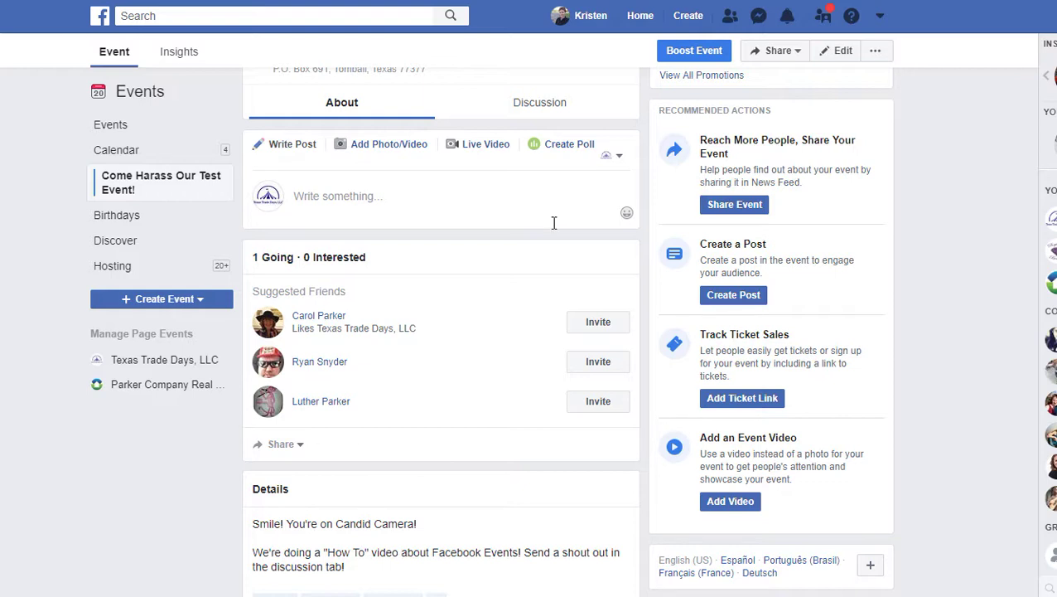
Step: Review the event page's guest list and details sections and the sharing options under the suggested friends
scroll(552, 220, "down", 2)
scroll(553, 223, "down", 2)
scroll(553, 223, "up", 2)
scroll(454, 193, "up", 1)
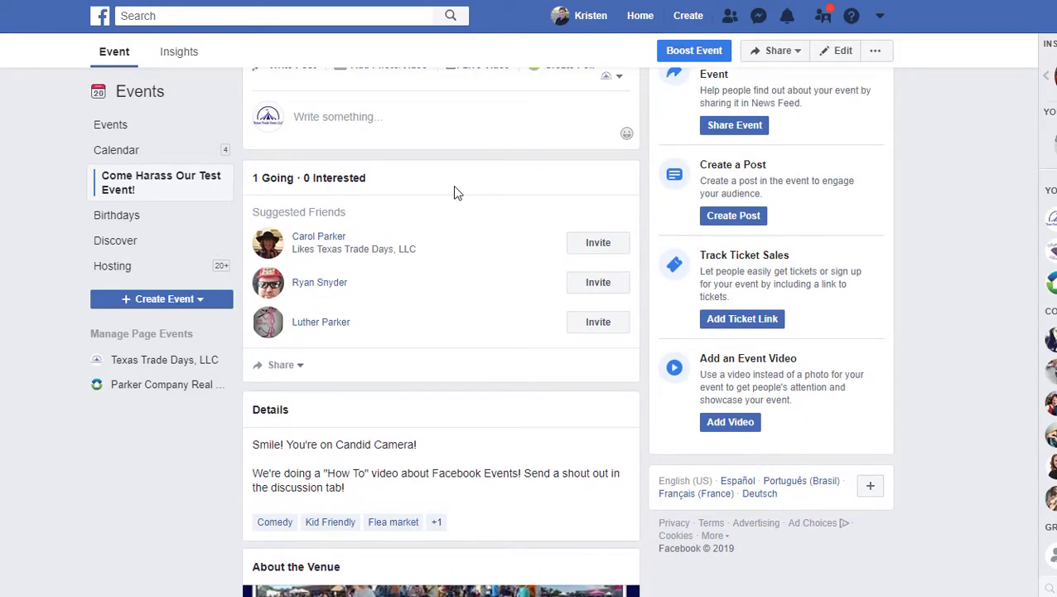
left_click(300, 365)
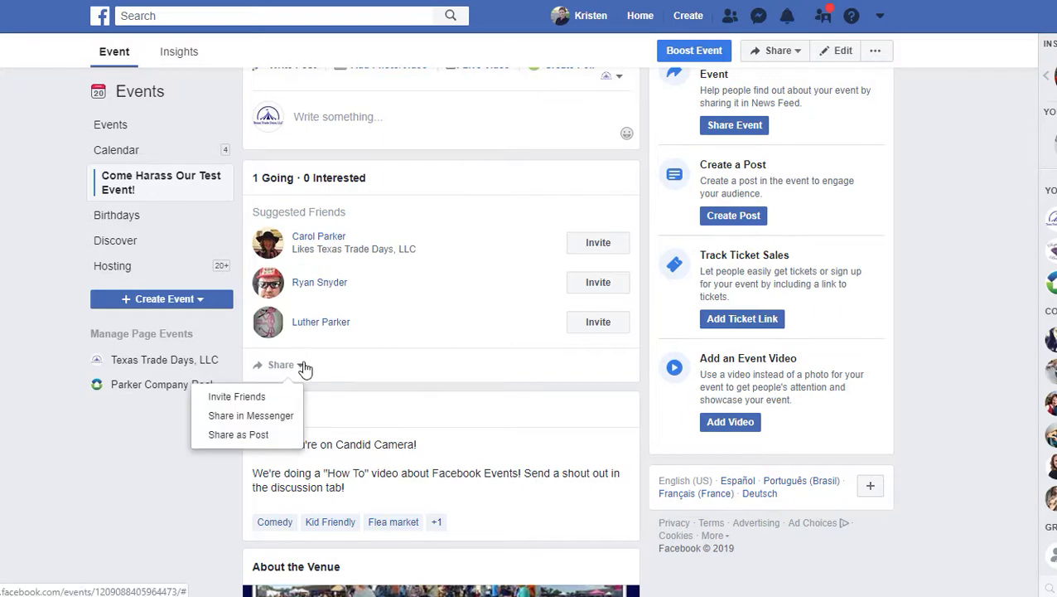
left_click(300, 365)
Step: Compare the sharing options beside the event title with those under the suggested friends
scroll(416, 351, "up", 5)
left_click(585, 290)
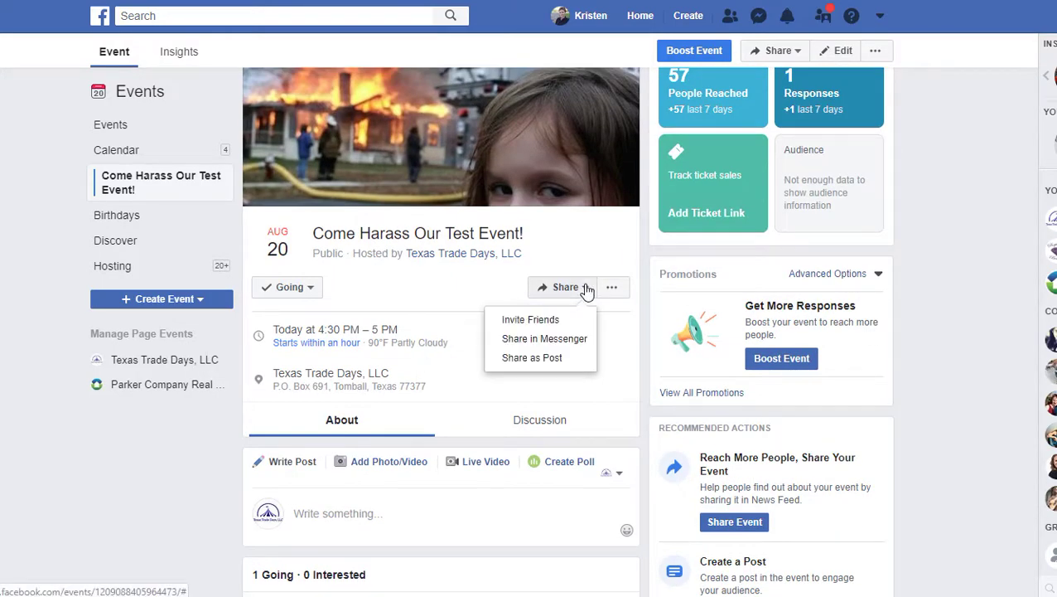
left_click(587, 290)
scroll(425, 334, "down", 5)
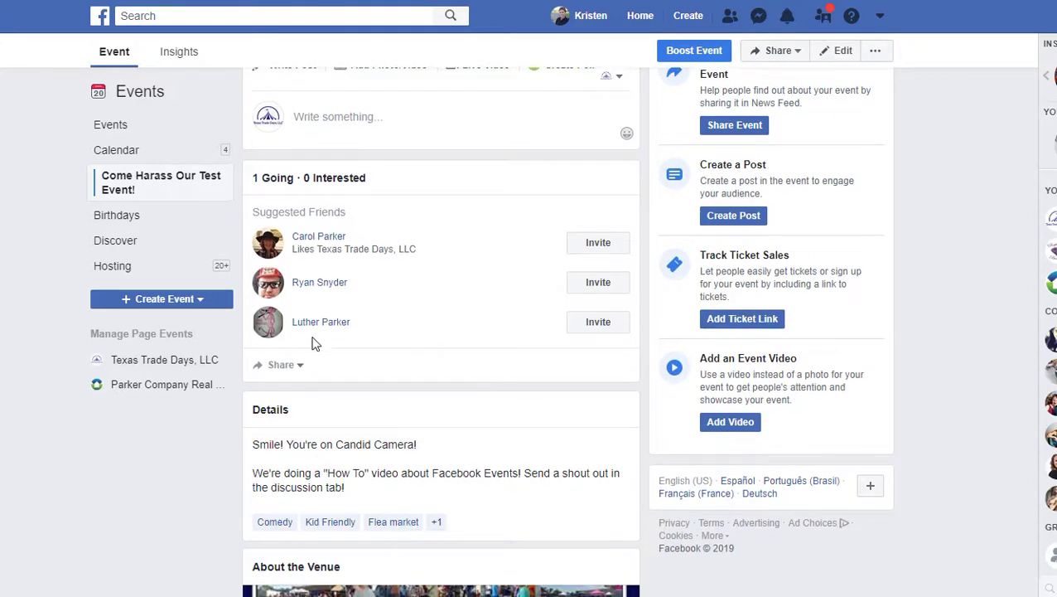
left_click(301, 372)
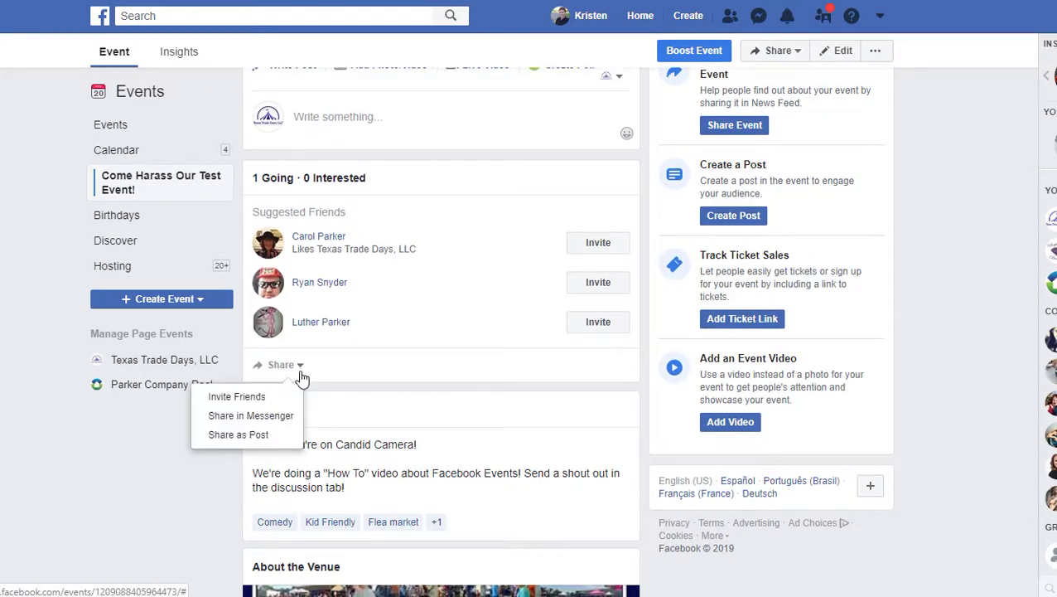
left_click(301, 369)
scroll(406, 366, "up", 5)
left_click(578, 209)
left_click(580, 214)
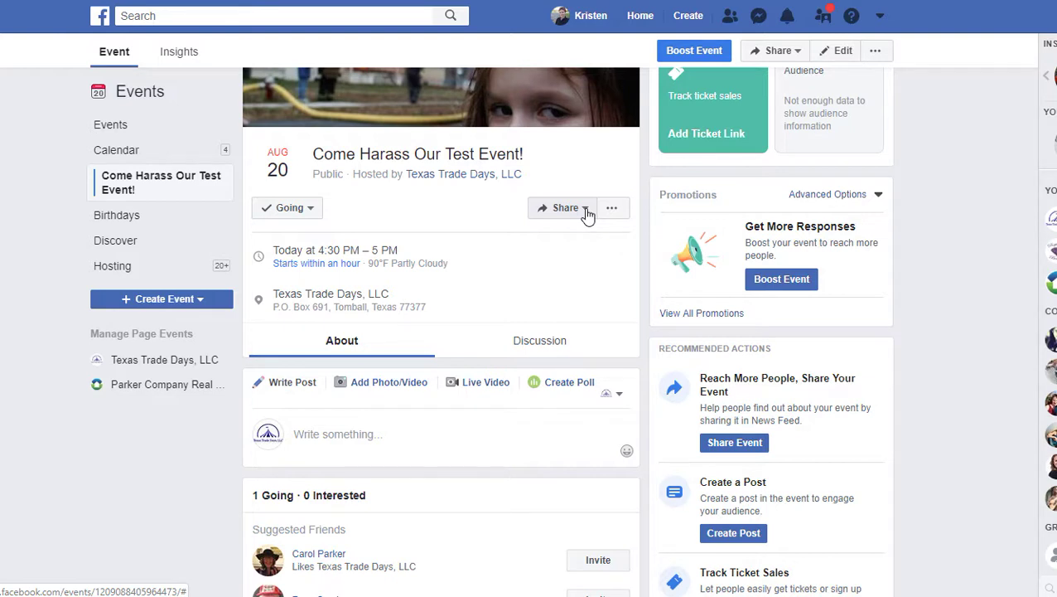
left_click(581, 215)
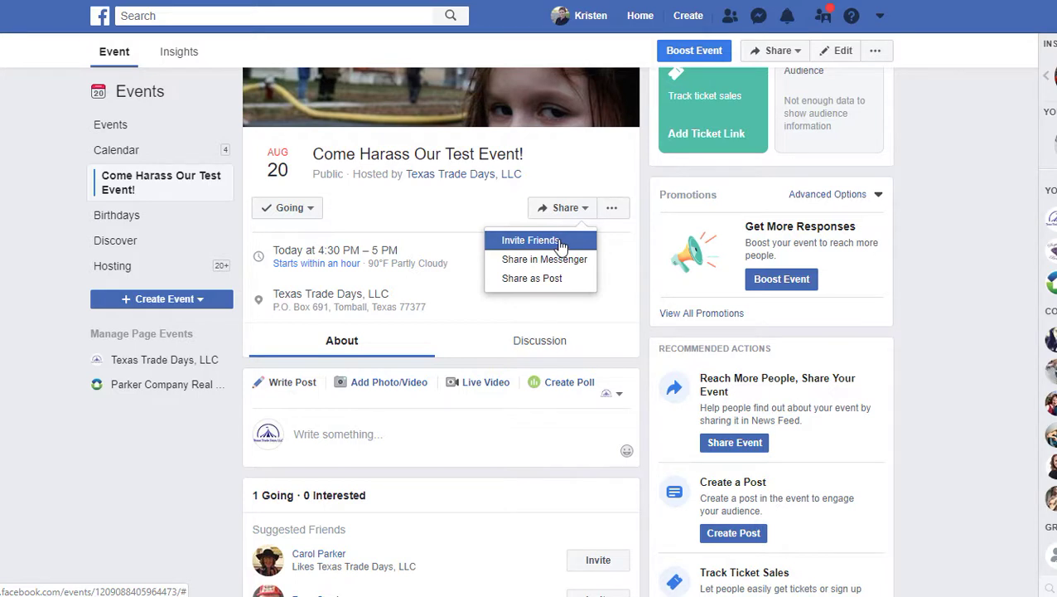
left_click(507, 359)
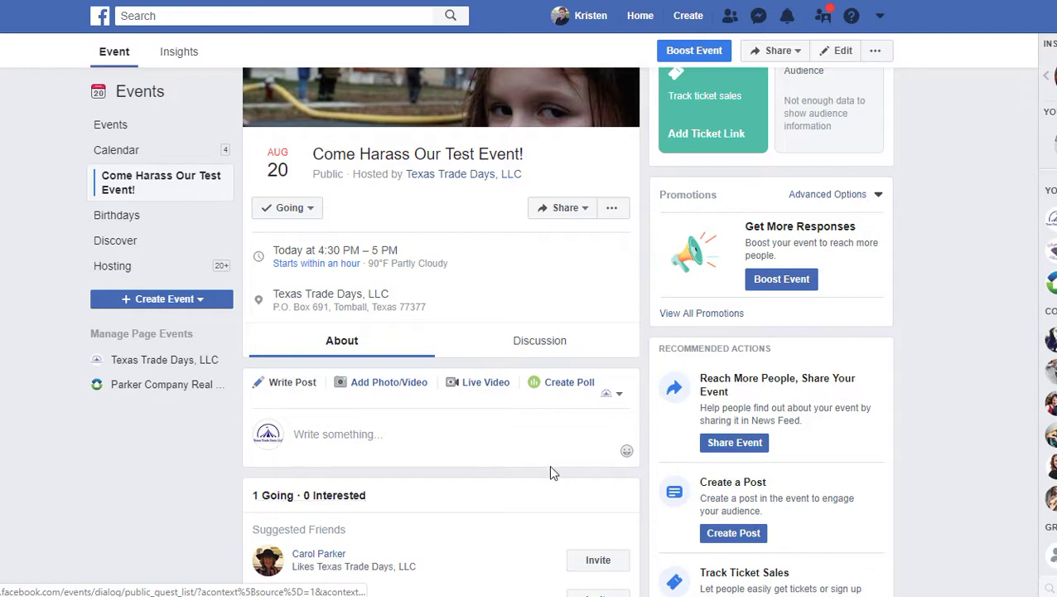
Step: Examine the People Reached and Responses figures in the event's insights
scroll(615, 432, "up", 2)
mouse_move(719, 174)
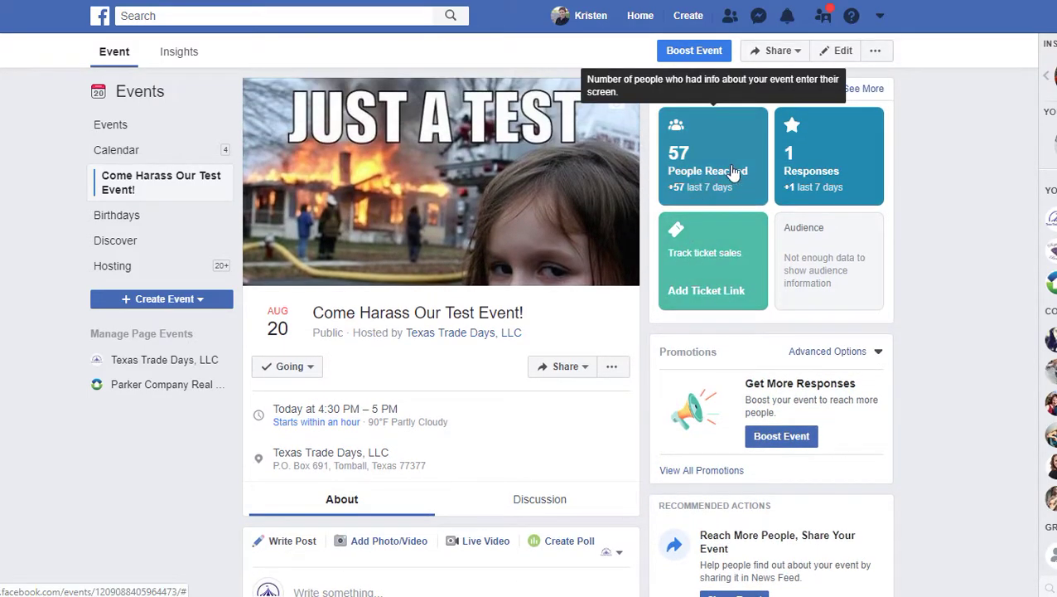
mouse_move(825, 175)
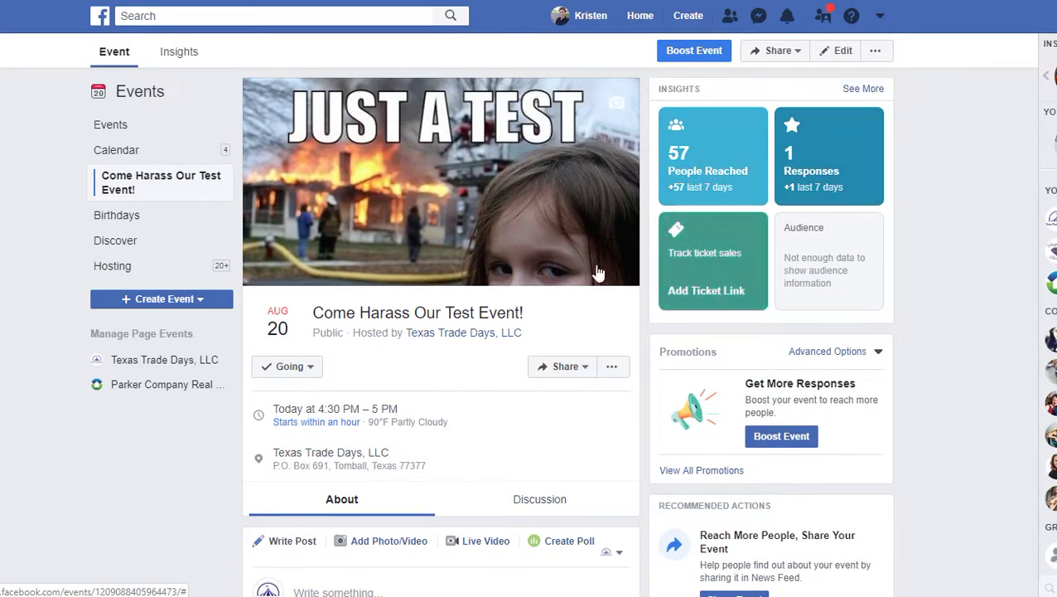
Step: Open the Invite Friends dialog from the event's sharing options
scroll(498, 371, "down", 3)
scroll(500, 368, "up", 1)
left_click(565, 207)
left_click(557, 240)
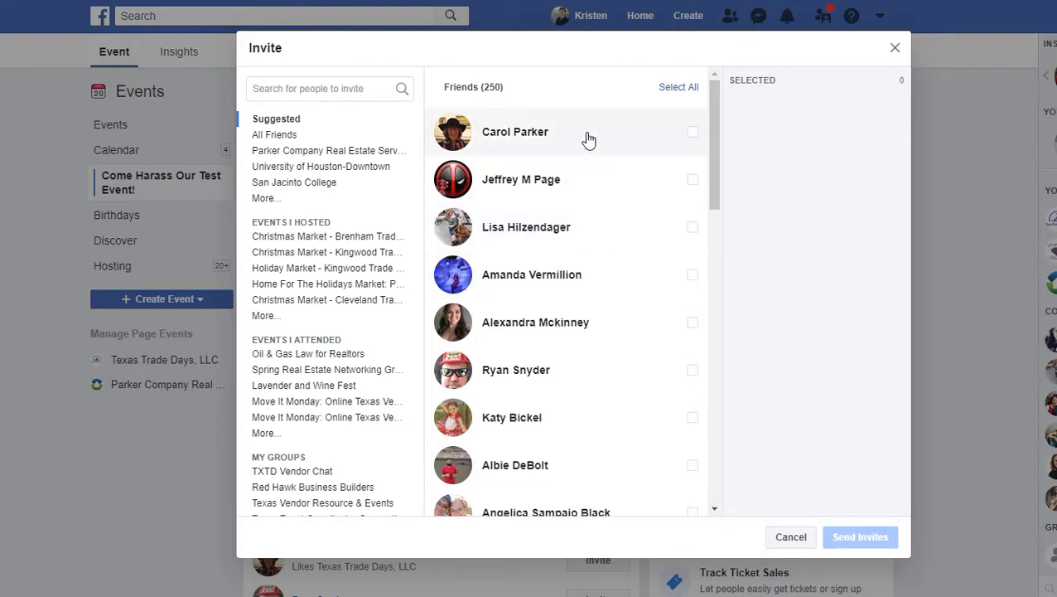
Step: Select all suggested friends for the invitation and clear the whole selection again
left_click(678, 87)
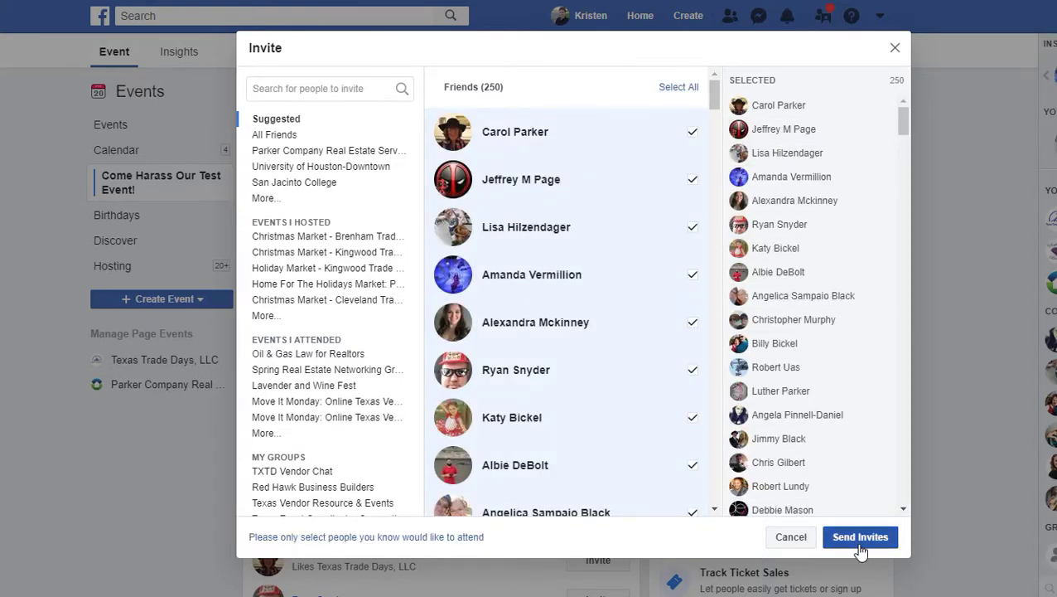
left_click(680, 88)
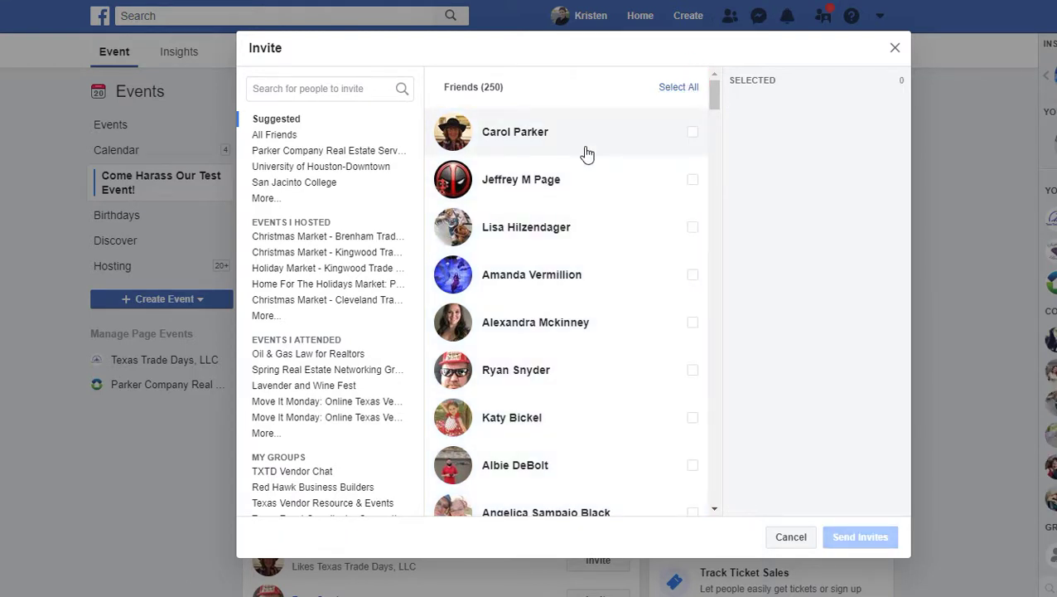
scroll(547, 259, "down", 2)
scroll(545, 260, "up", 2)
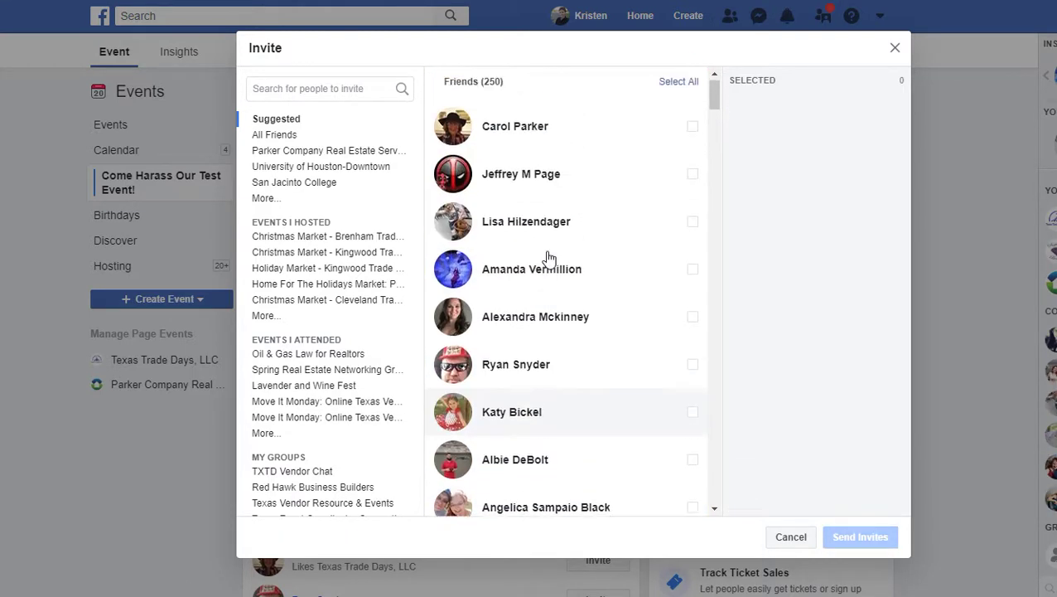
Step: Select the first, fifth and ninth people in the suggested friends list for the event invitation
left_click(503, 132)
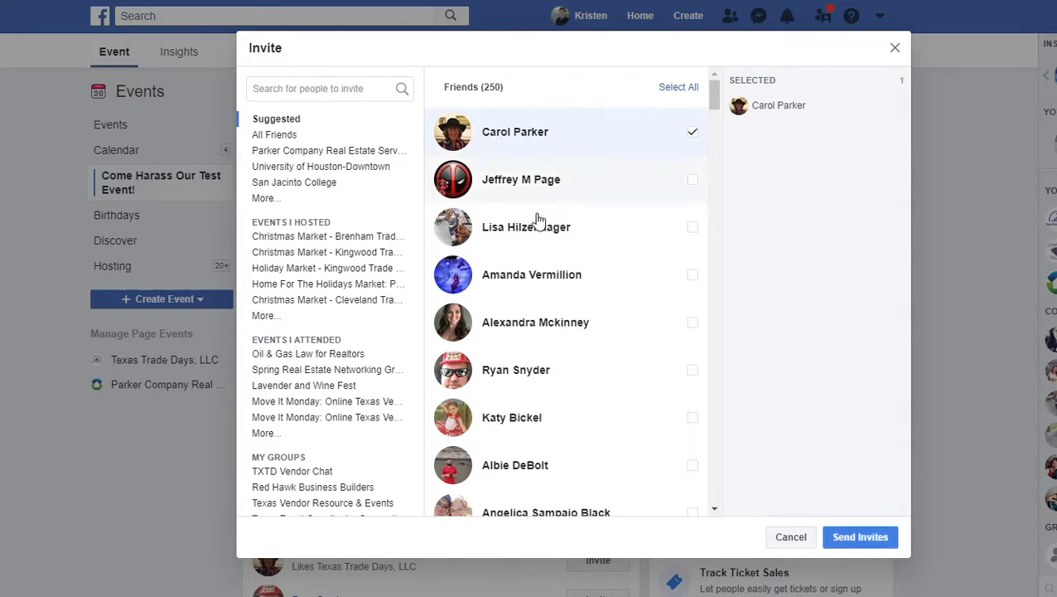
left_click(538, 322)
scroll(538, 328, "down", 2)
scroll(539, 329, "down", 2)
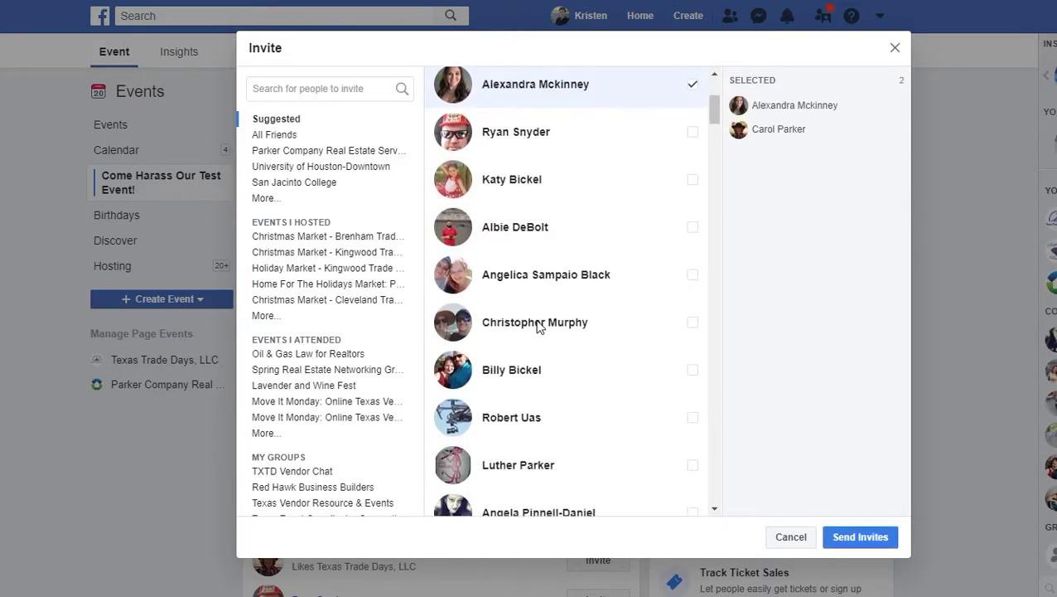
left_click(537, 288)
Step: Add the 19th and 22nd people in the suggested friends list to the invitation
scroll(537, 288, "down", 1)
scroll(537, 287, "down", 3)
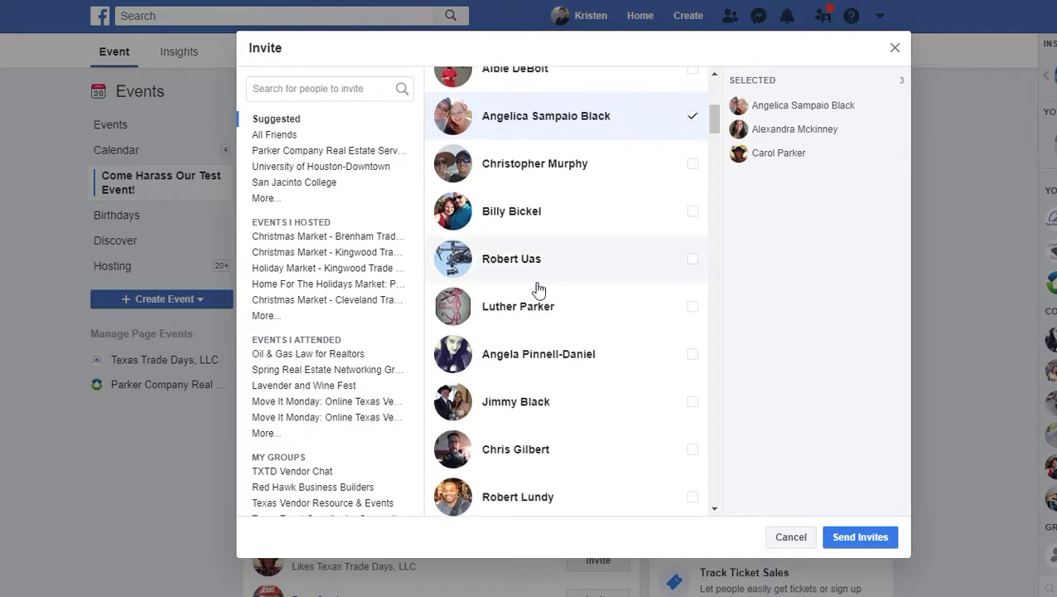
scroll(539, 290, "down", 1)
scroll(539, 288, "down", 2)
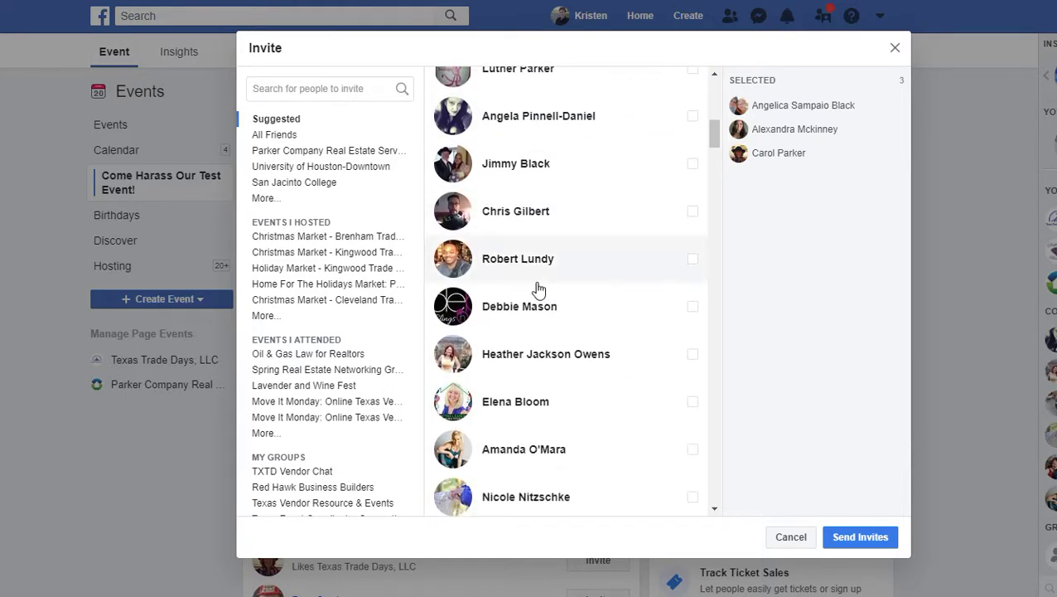
left_click(537, 286)
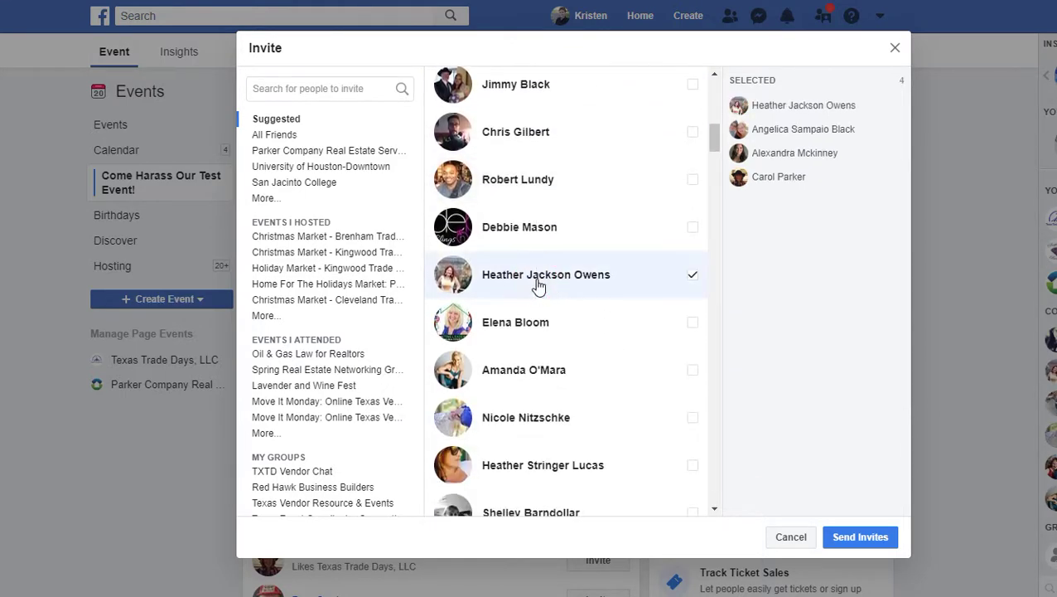
scroll(537, 286, "down", 3)
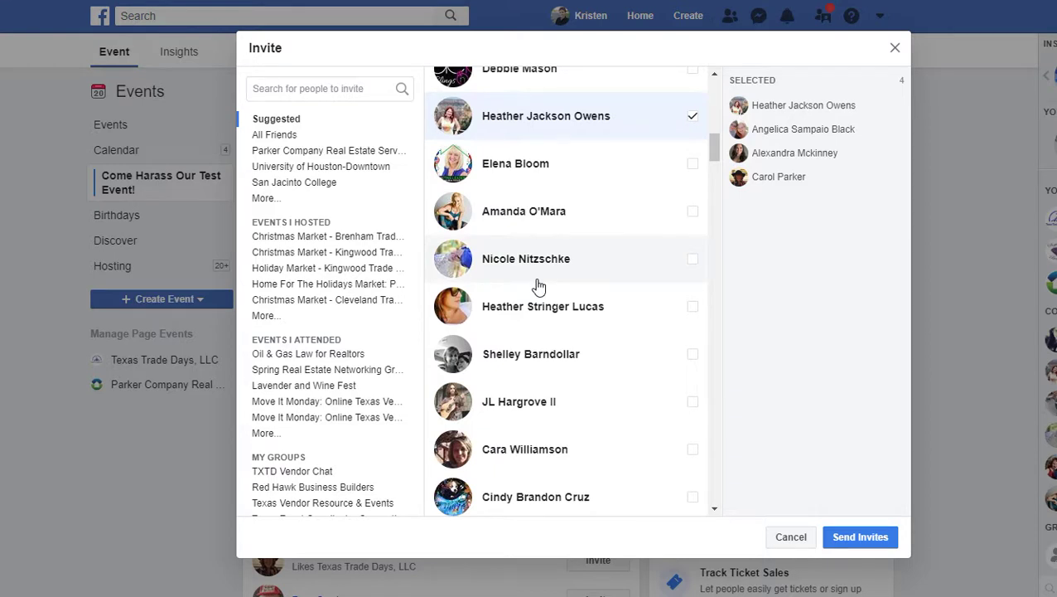
left_click(540, 277)
Step: Add the 34th person in the suggested friends list to the invitation
scroll(539, 280, "down", 4)
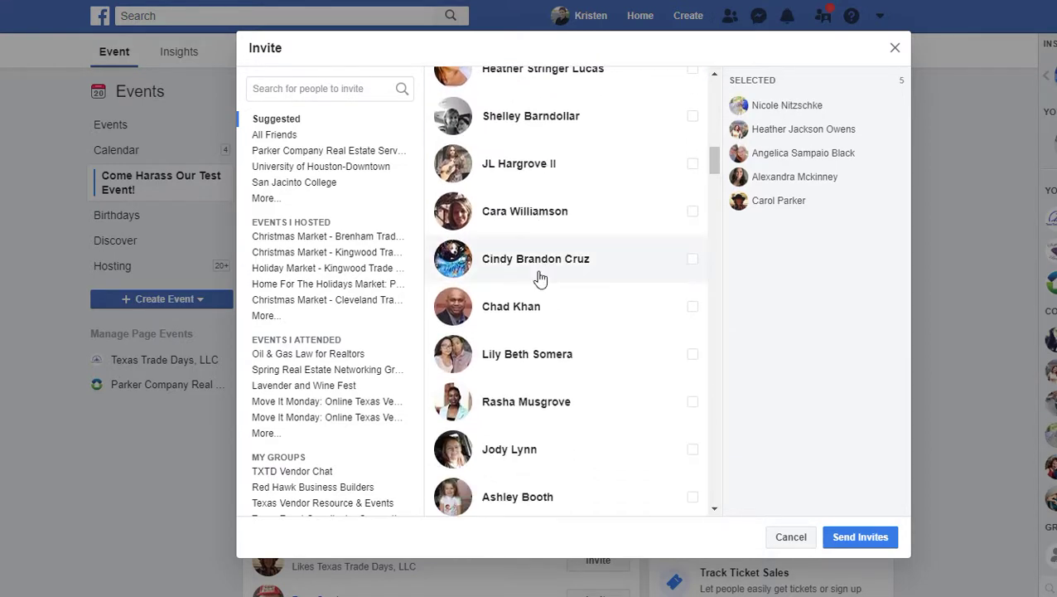
scroll(540, 279, "down", 2)
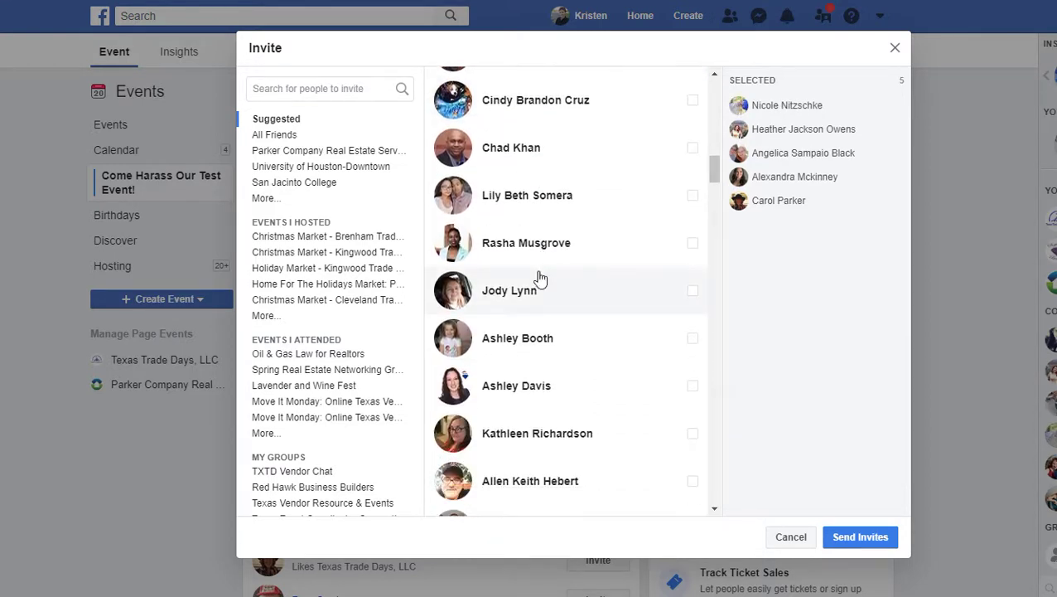
scroll(540, 280, "down", 4)
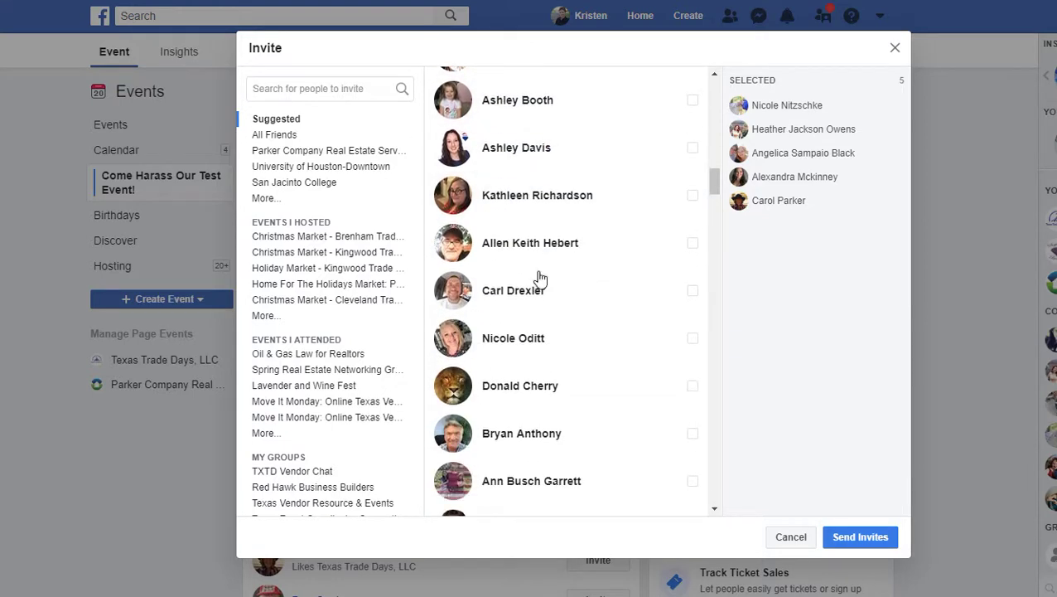
left_click(552, 204)
Step: Look through more of the suggested friends, return to the start of the list and activate the people search
scroll(552, 205, "down", 2)
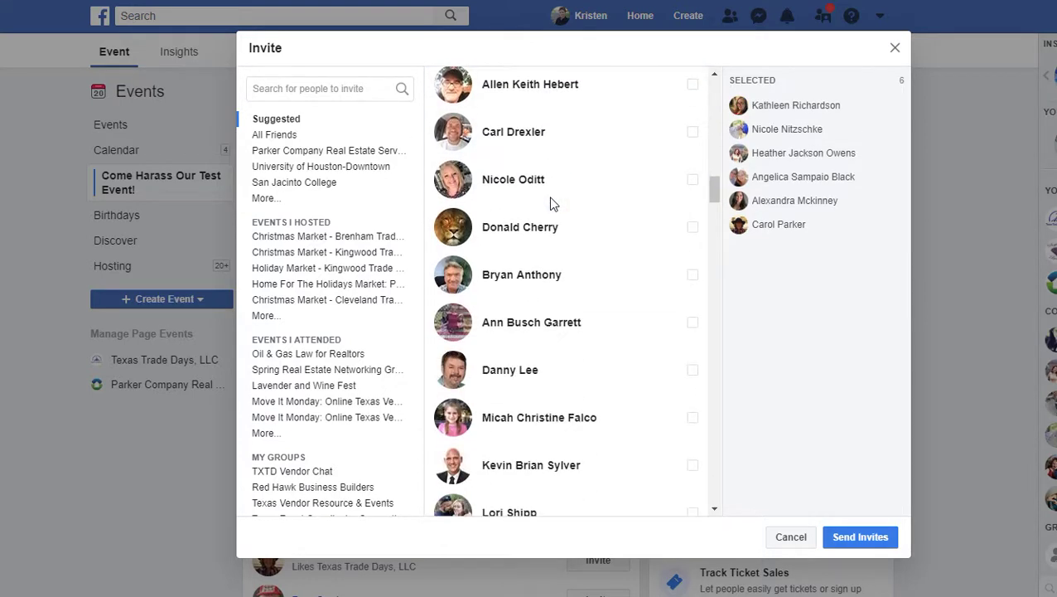
scroll(551, 204, "down", 2)
scroll(552, 206, "down", 2)
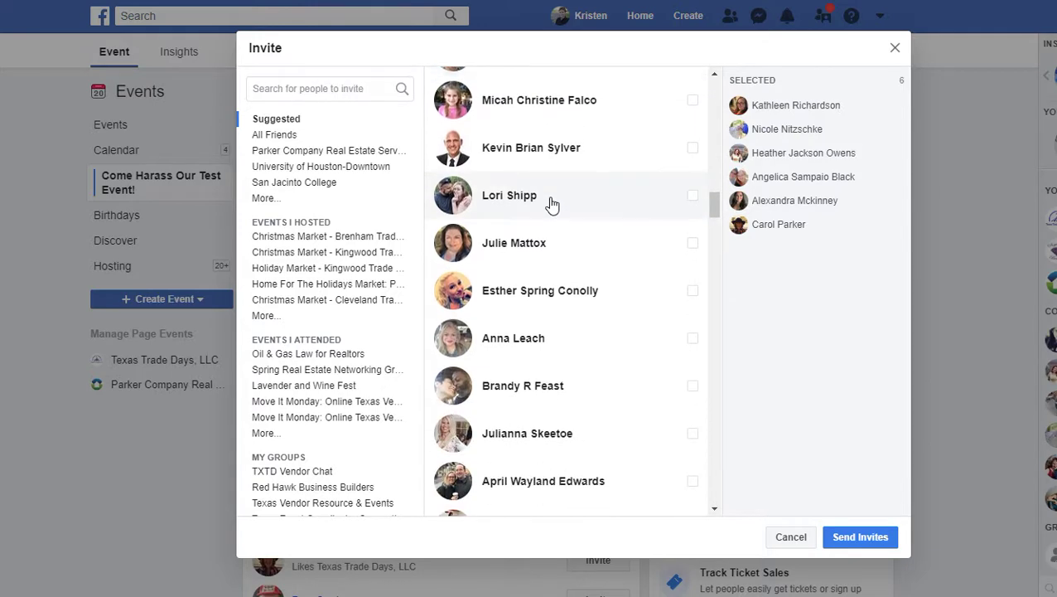
scroll(552, 204, "down", 1)
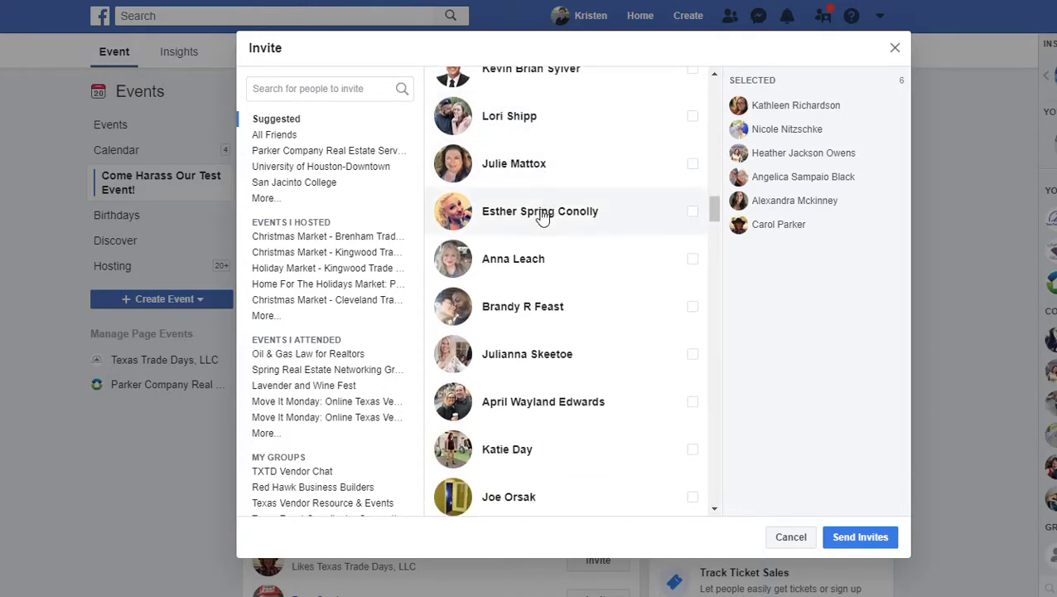
scroll(545, 211, "down", 1)
scroll(543, 215, "down", 4)
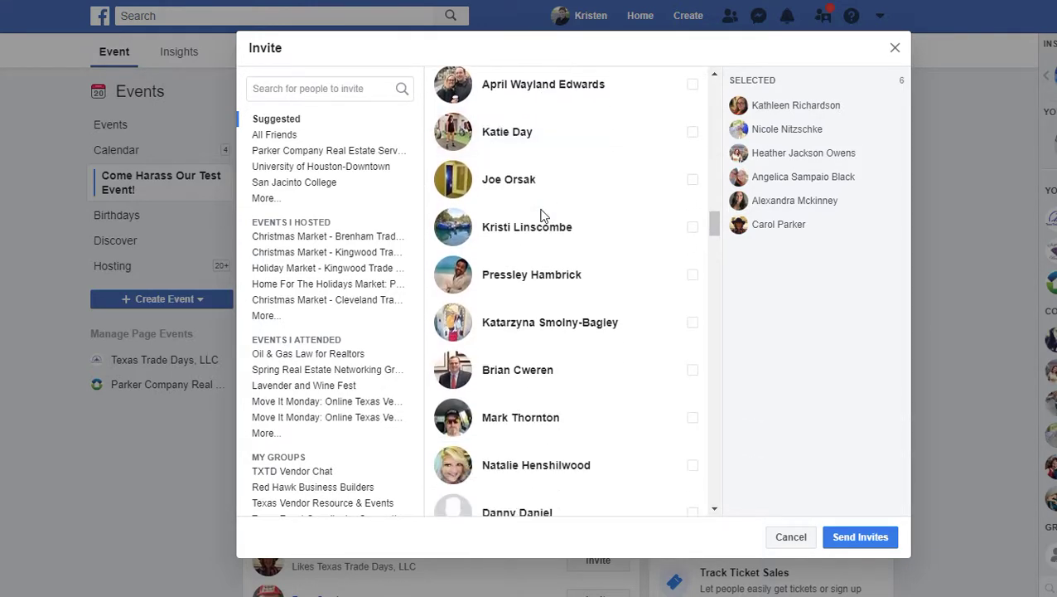
scroll(543, 216, "down", 3)
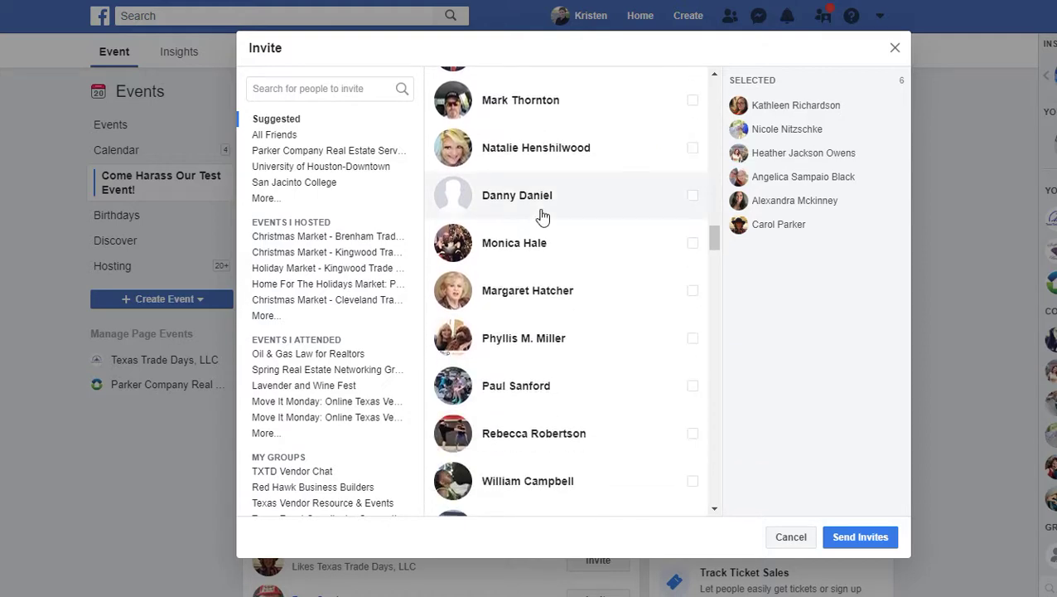
scroll(542, 215, "down", 3)
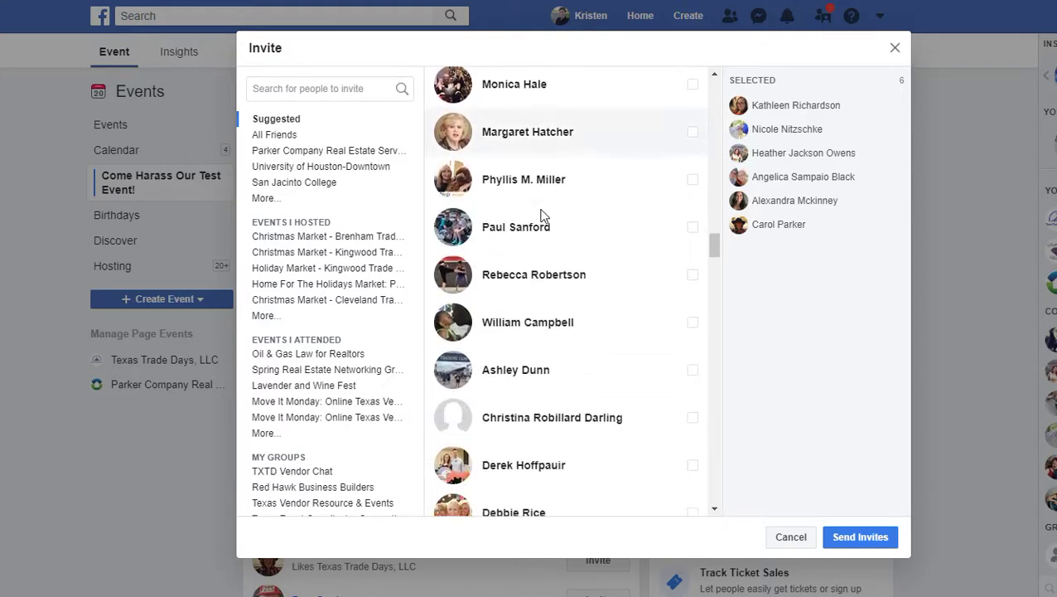
scroll(542, 216, "down", 5)
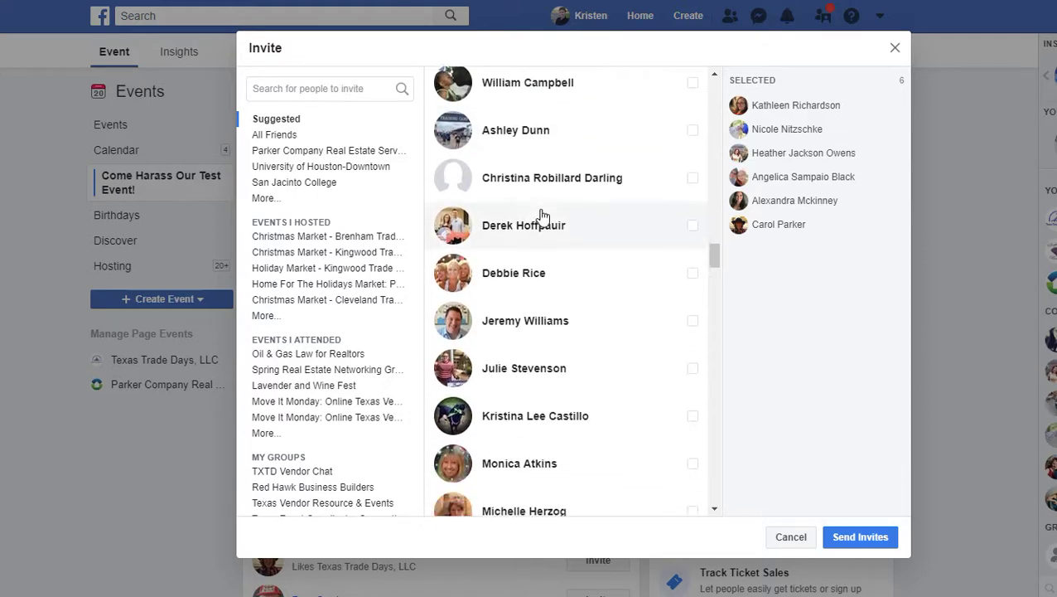
scroll(542, 215, "down", 5)
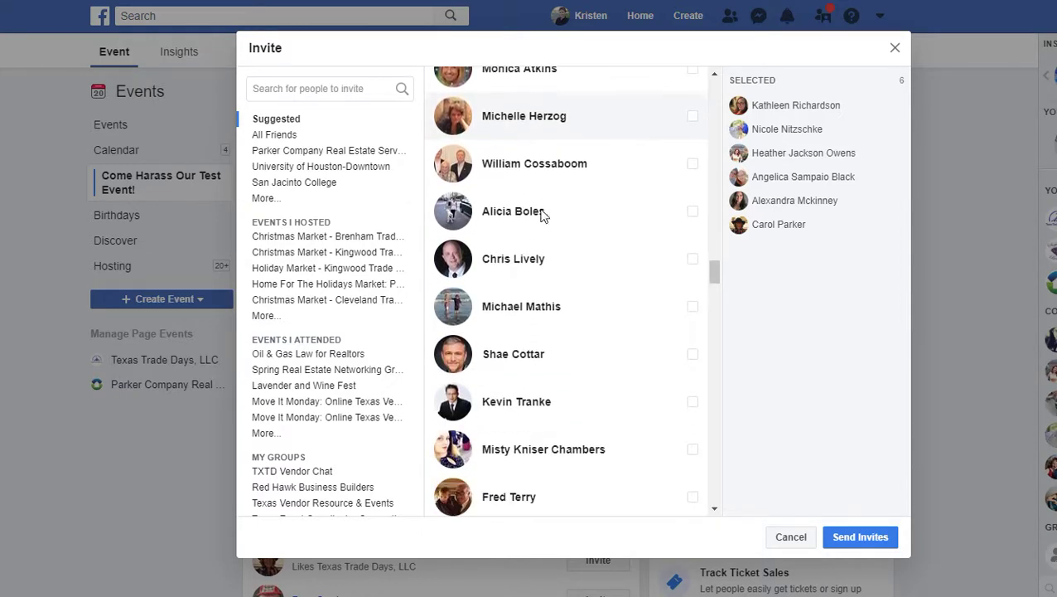
scroll(543, 216, "down", 2)
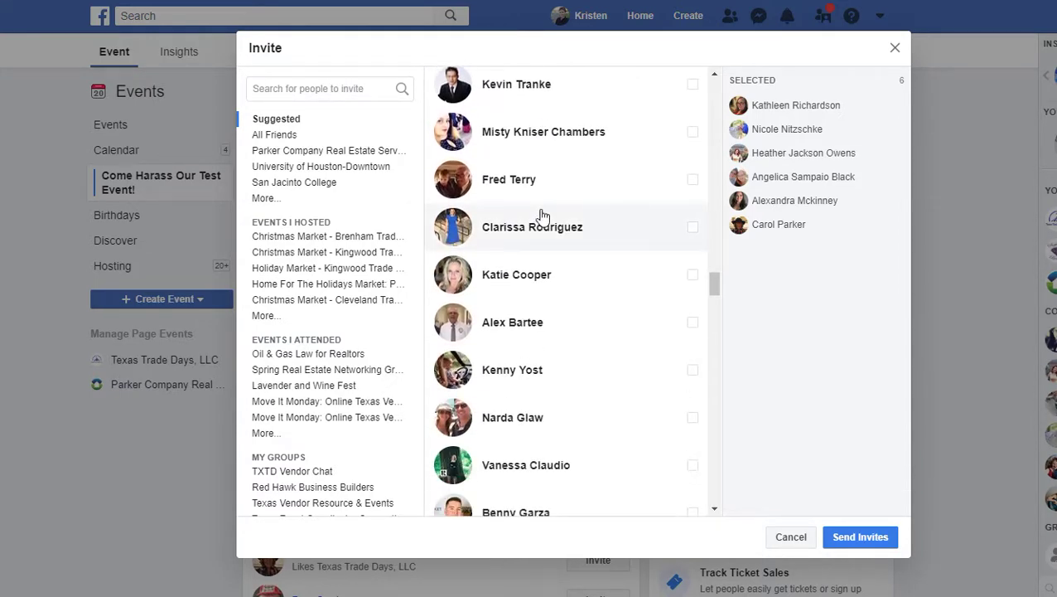
scroll(542, 215, "down", 1)
scroll(542, 215, "up", 20)
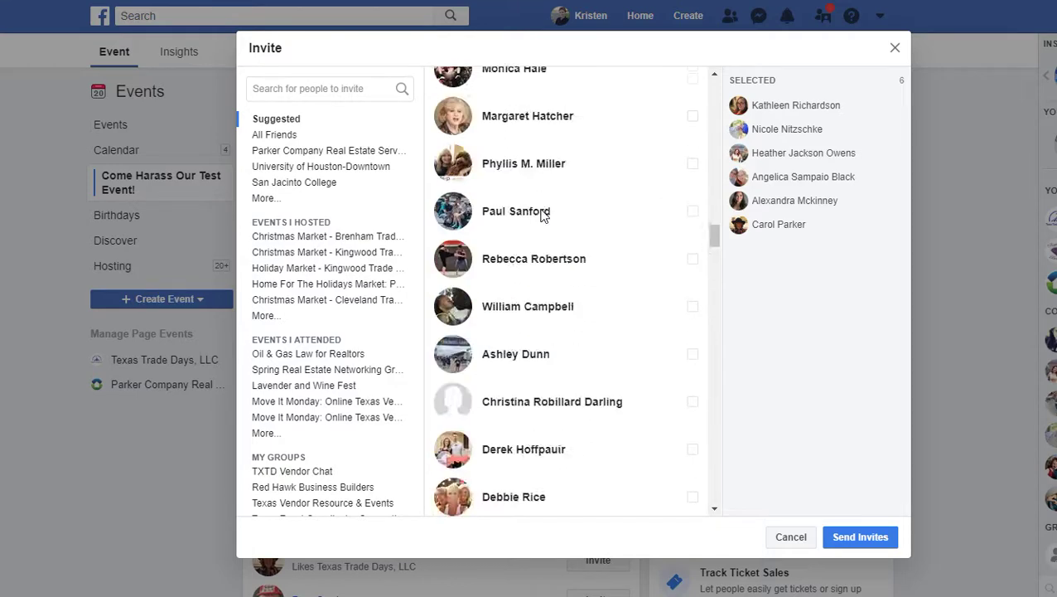
scroll(543, 214, "up", 10)
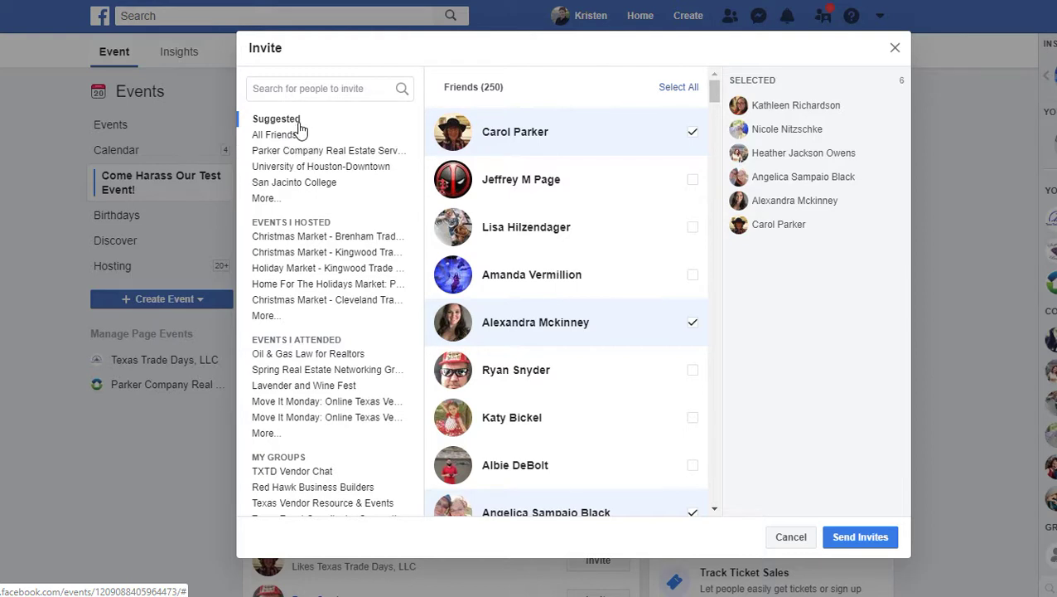
left_click(325, 89)
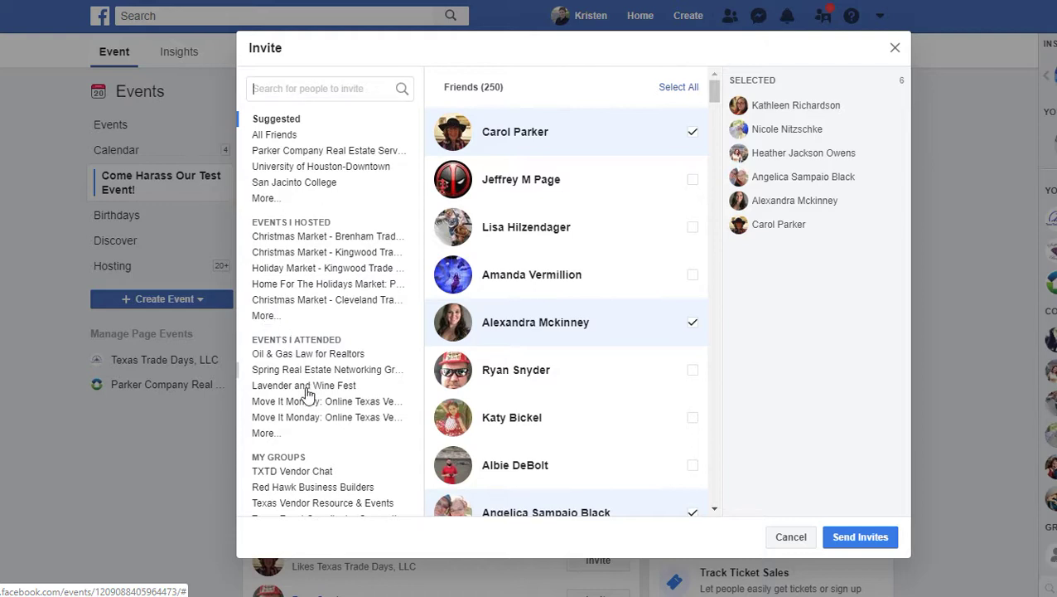
Step: Review the invitation categories and send the event invites to the six selected friends
scroll(290, 457, "down", 1)
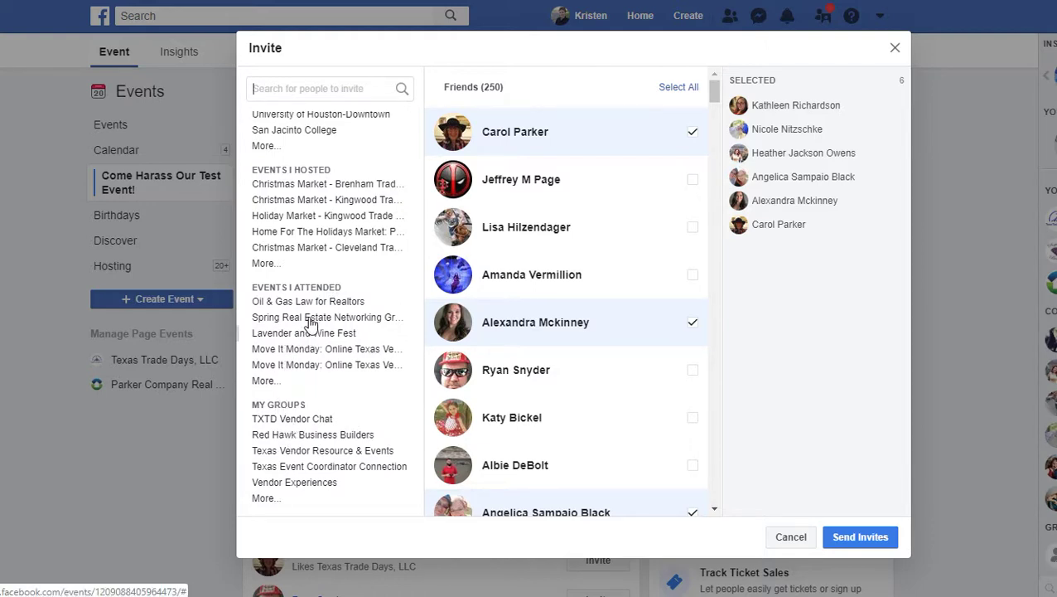
scroll(302, 199, "up", 2)
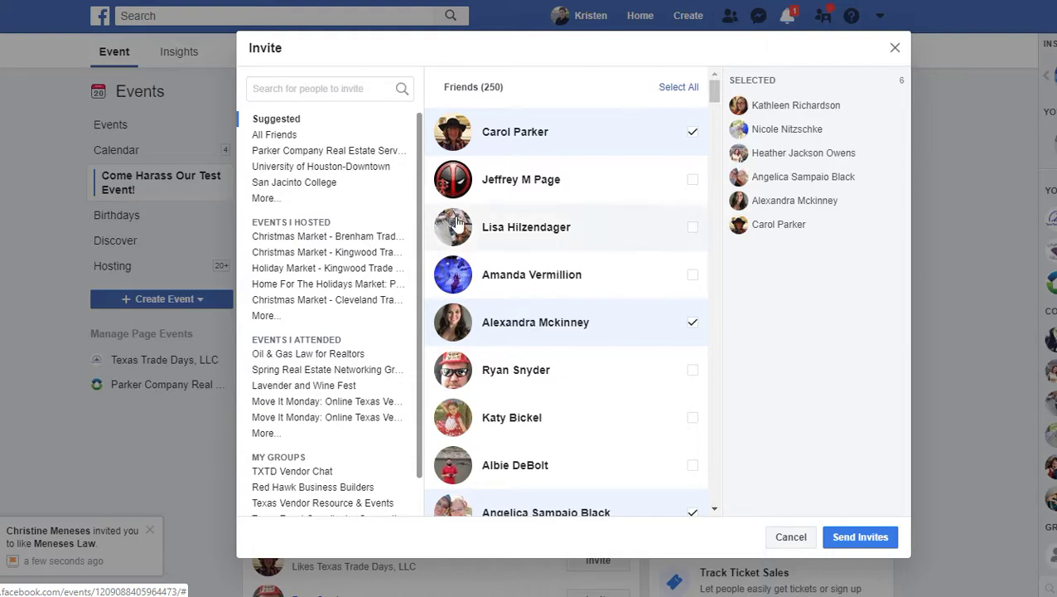
left_click(850, 533)
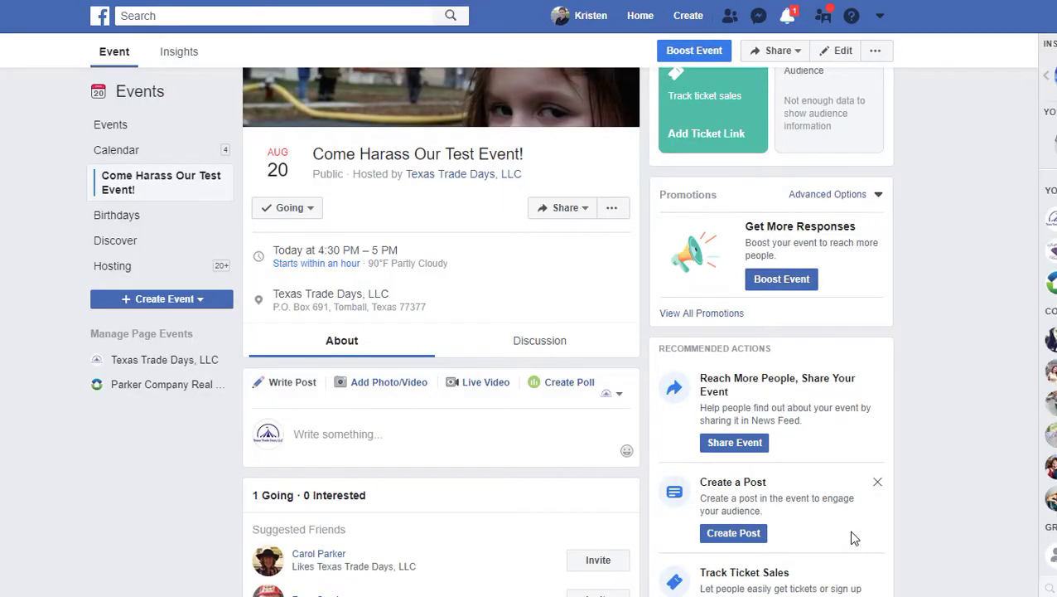
scroll(820, 536, "up", 2)
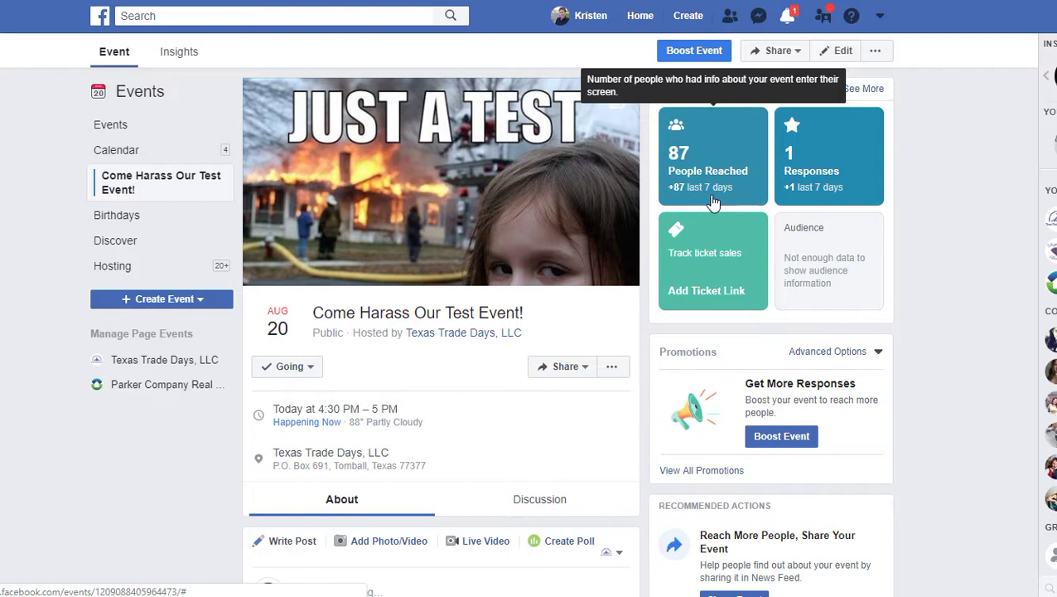
left_click(583, 371)
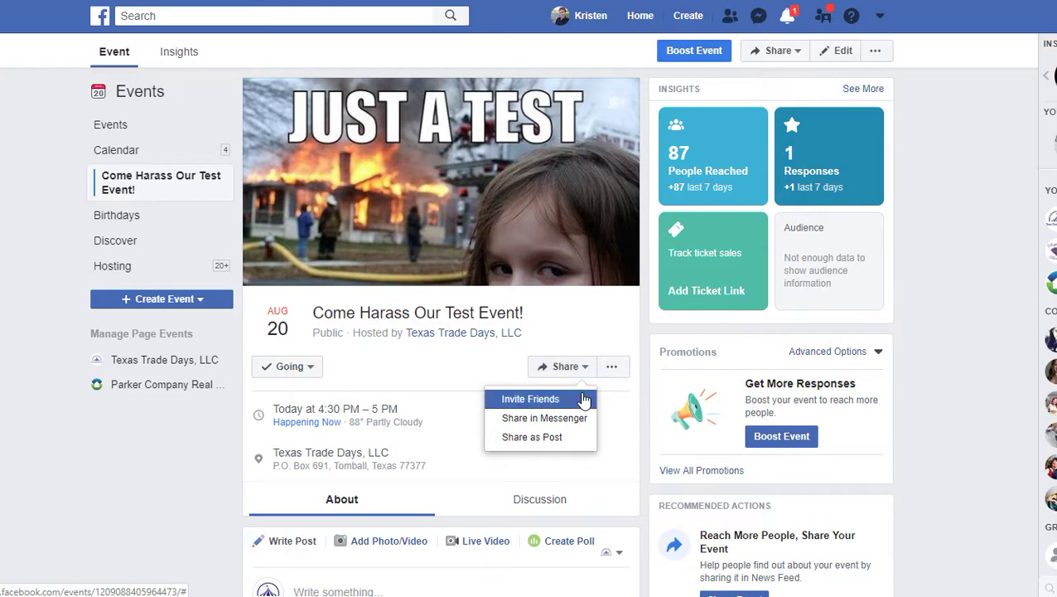
left_click(583, 400)
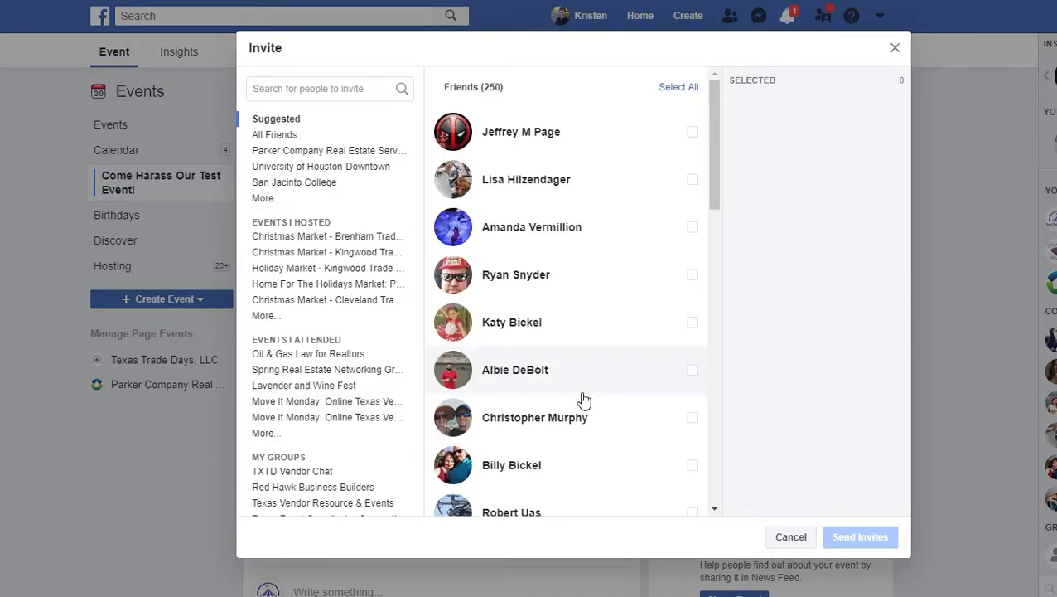
left_click(790, 539)
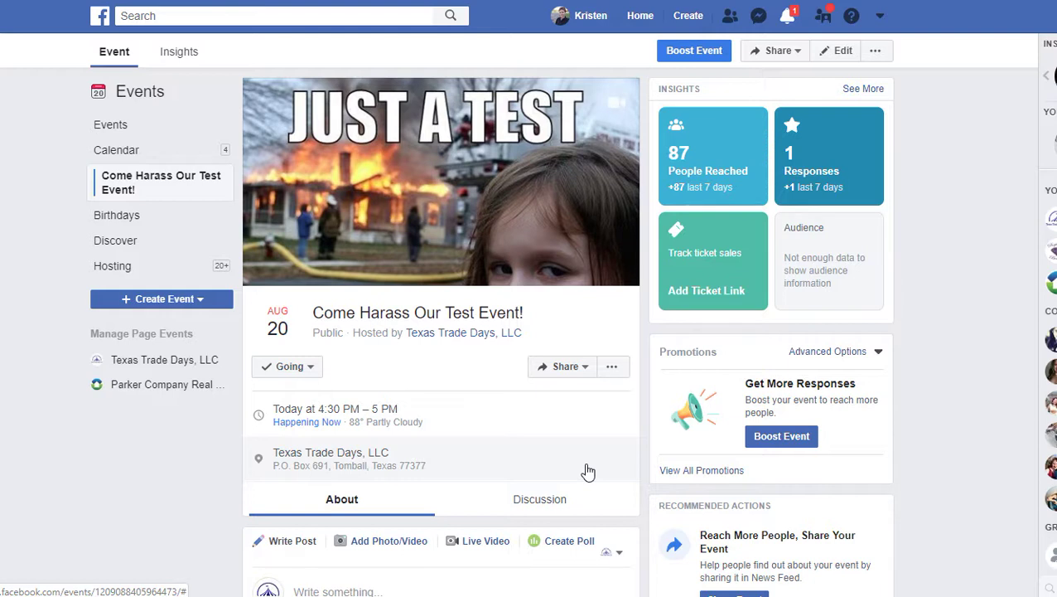
left_click(582, 377)
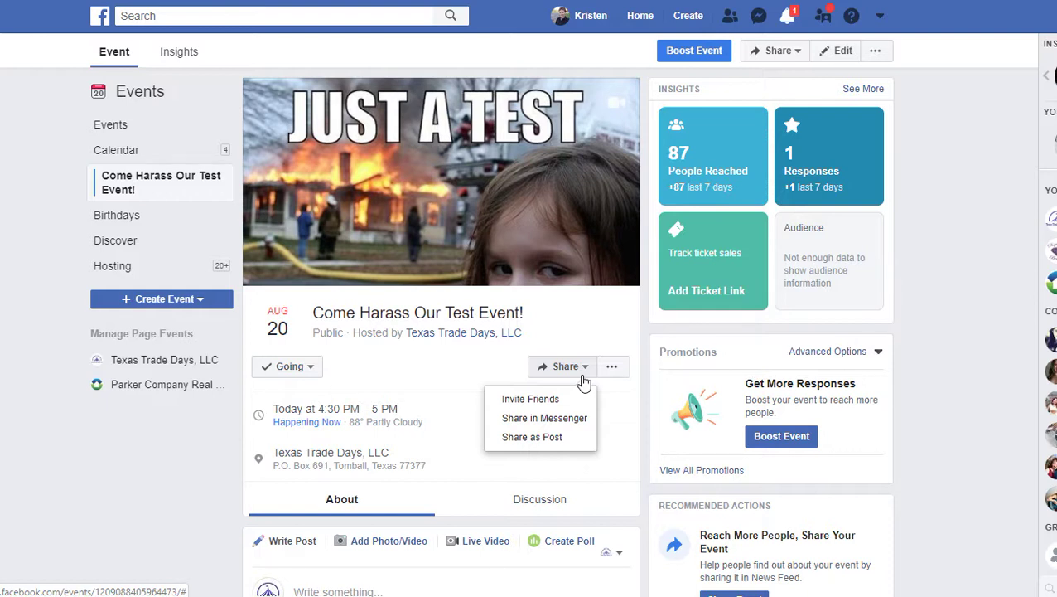
left_click(583, 374)
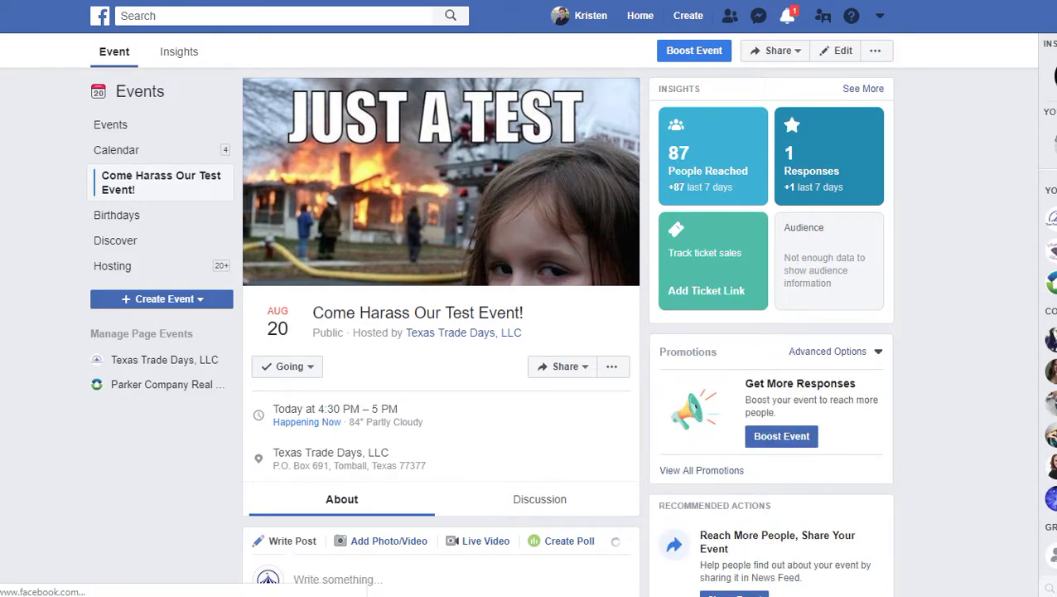
Step: Start sharing the event as a post on your own timeline
left_click(566, 373)
left_click(566, 374)
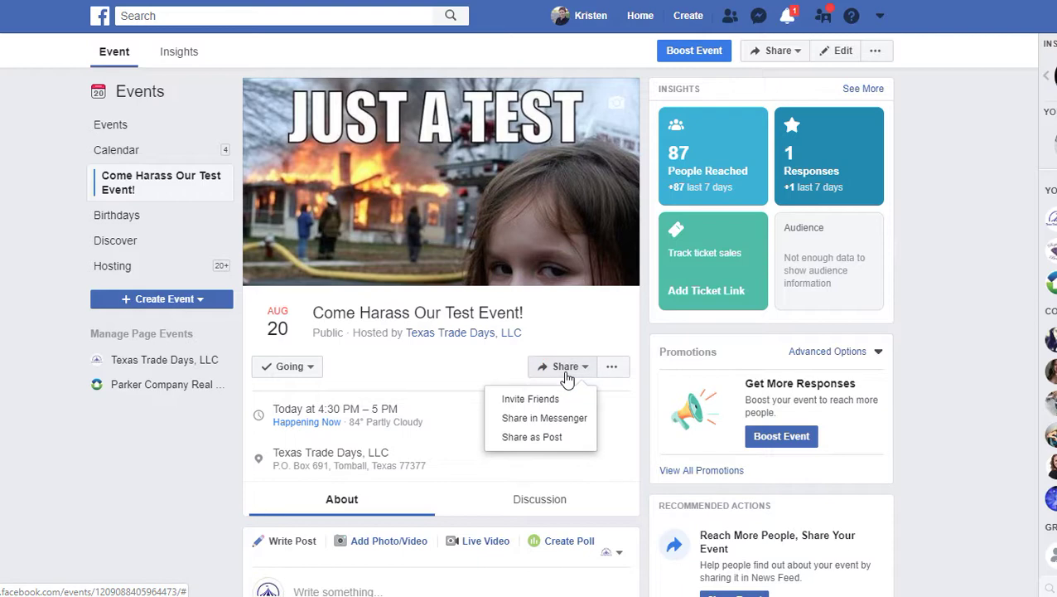
left_click(554, 439)
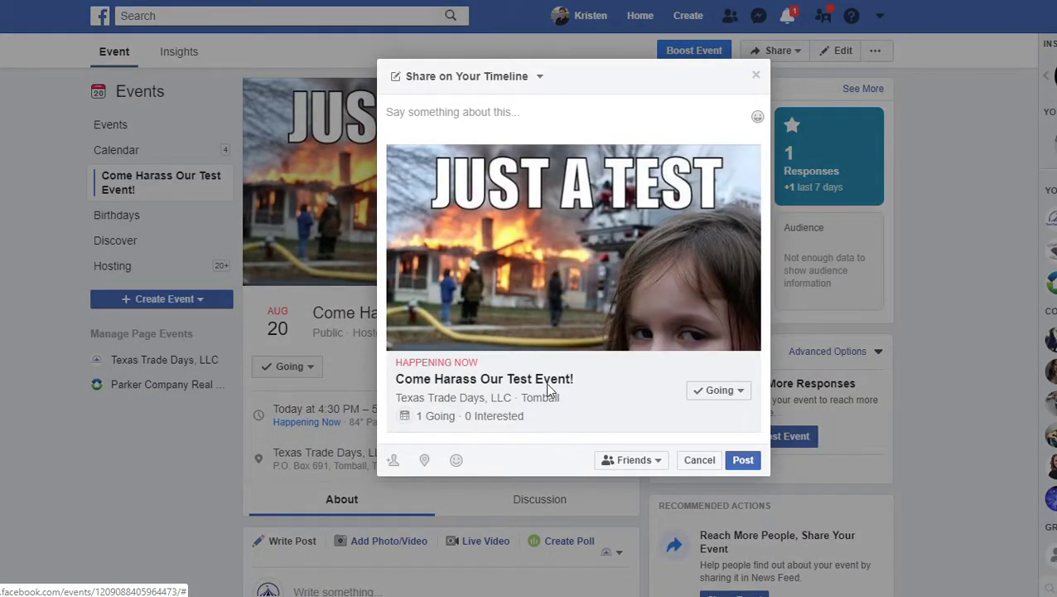
left_click(492, 77)
left_click(492, 78)
Step: Write "Hey! Come harass us for a moment and have fun!" as the post message and publish it to Friends
left_click(485, 106)
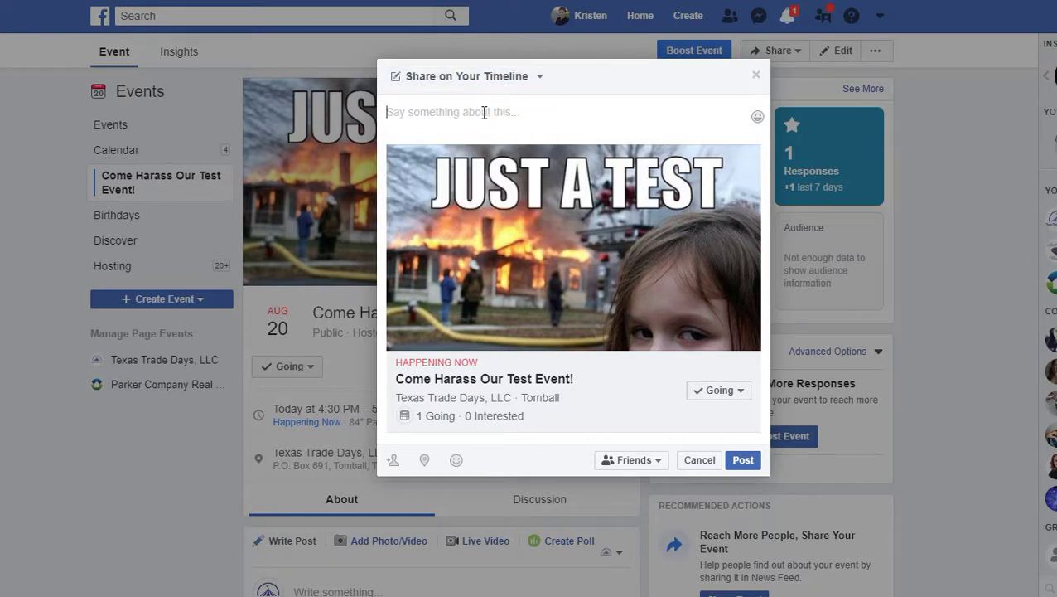
type("Hey!")
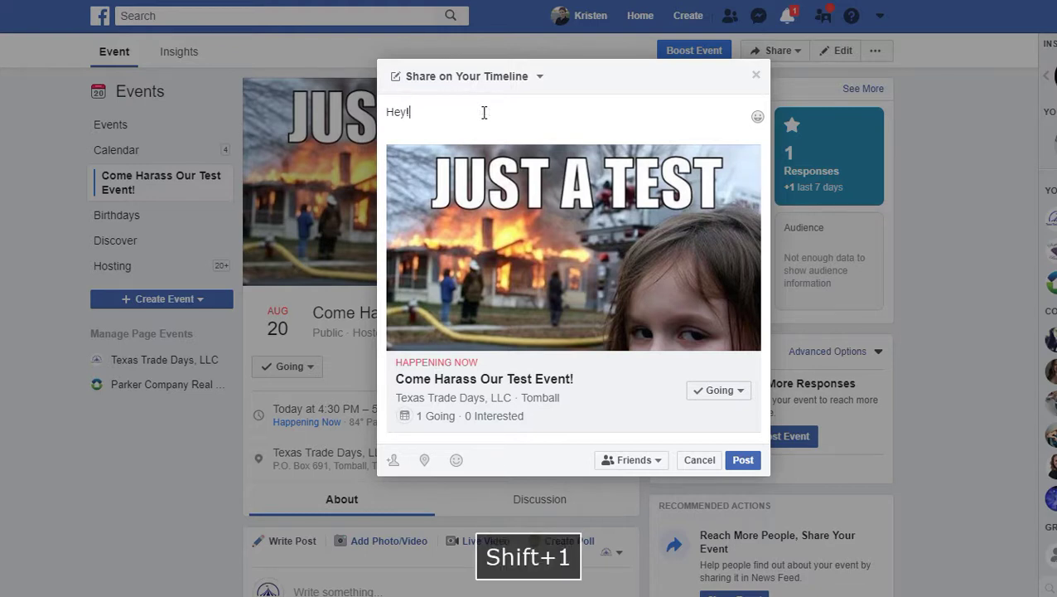
type(" Come ")
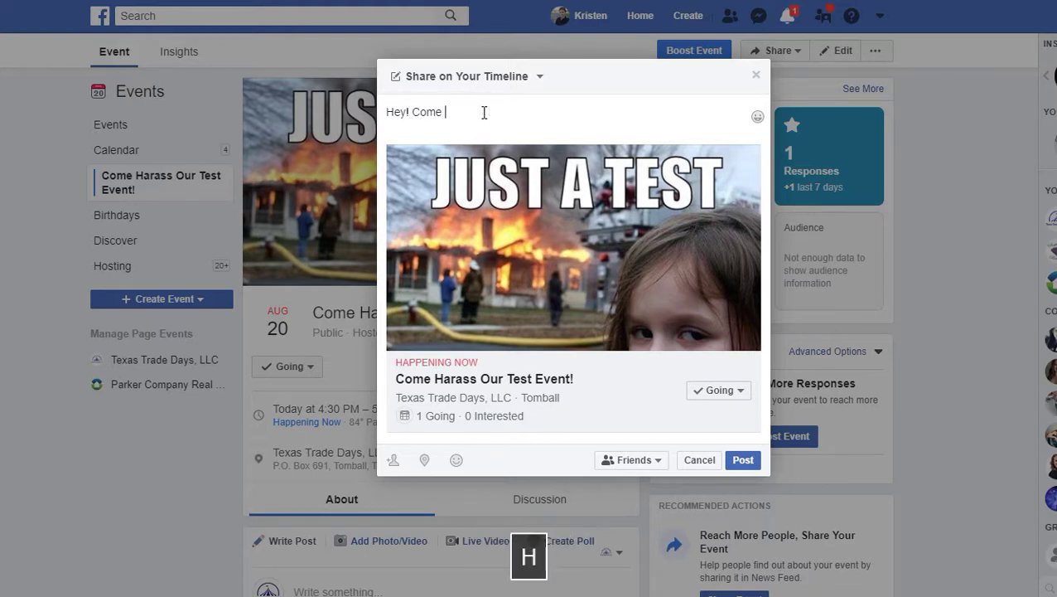
type("harass")
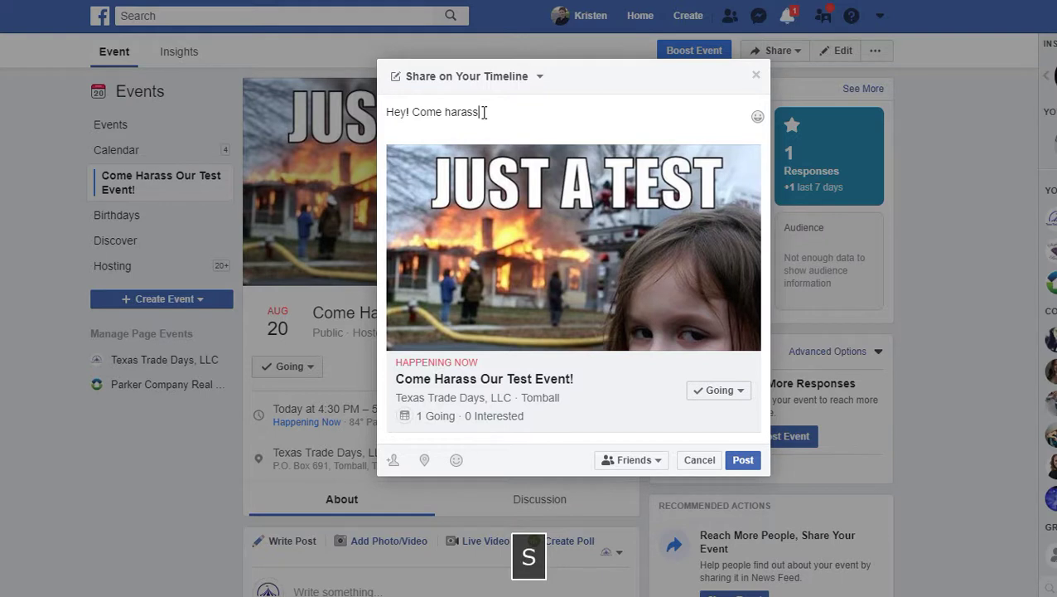
type(" is for a moment a")
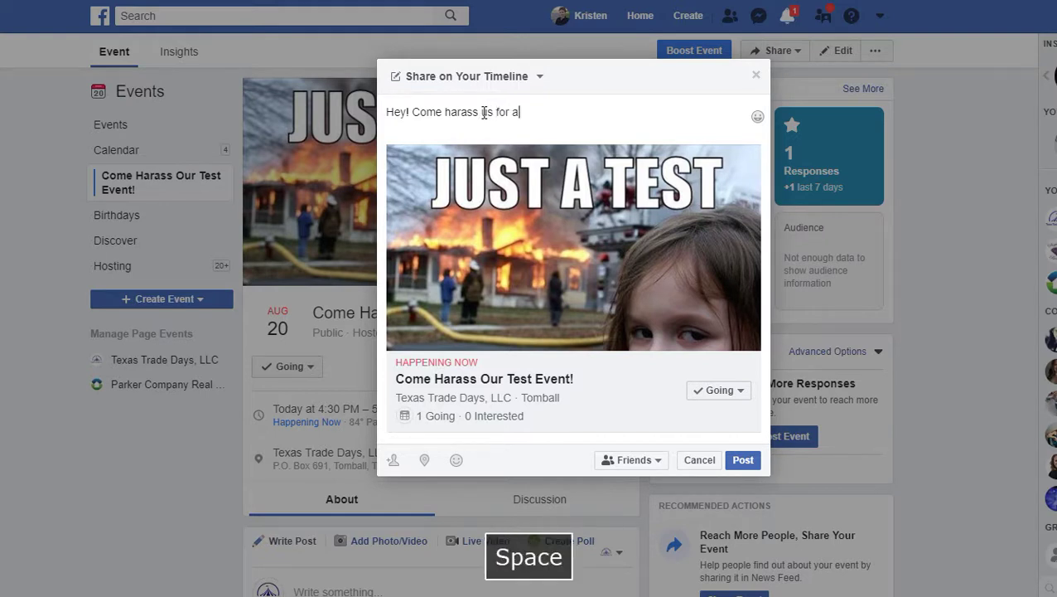
type("nd have fun")
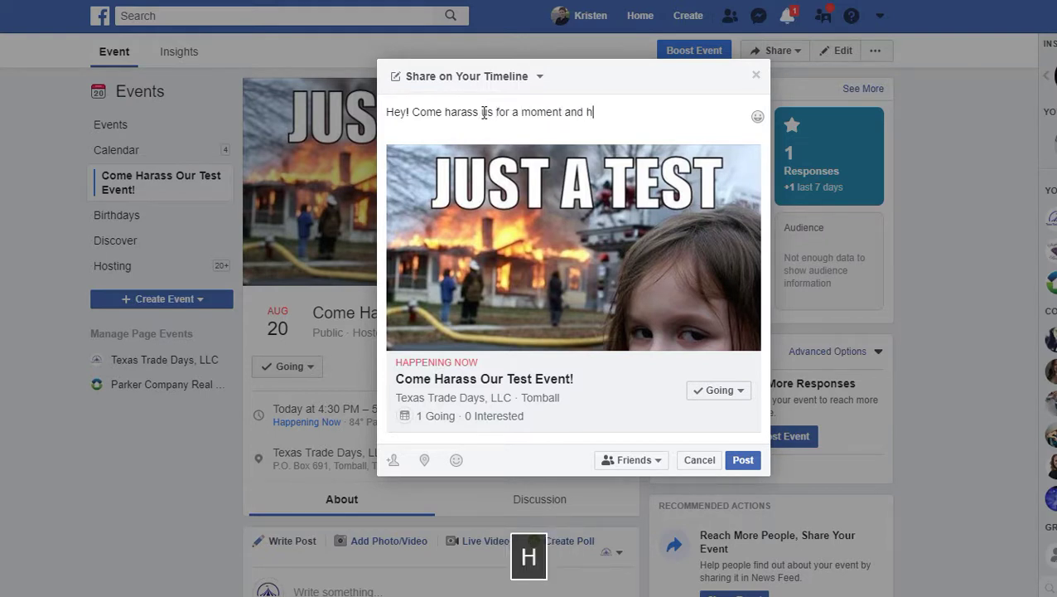
key("shift+1")
left_click(485, 113)
key("BackSpace")
type("un!")
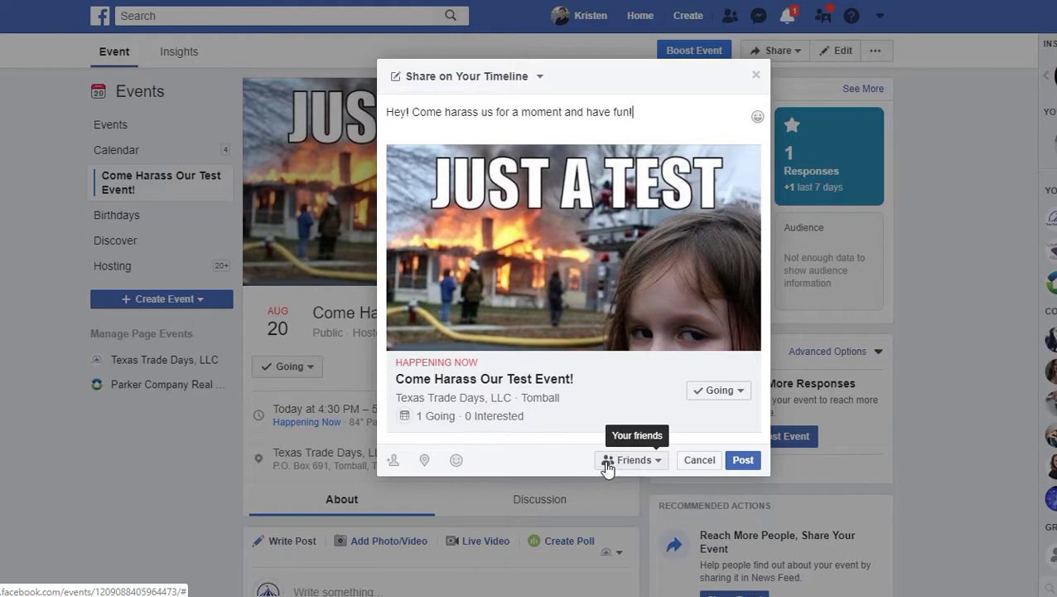
left_click(742, 463)
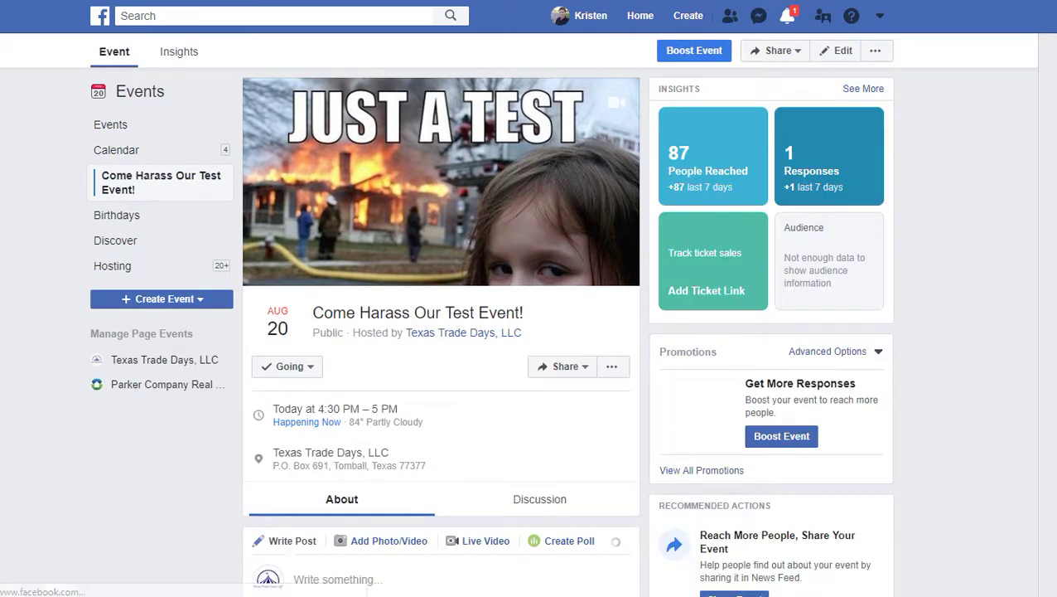
mouse_move(718, 210)
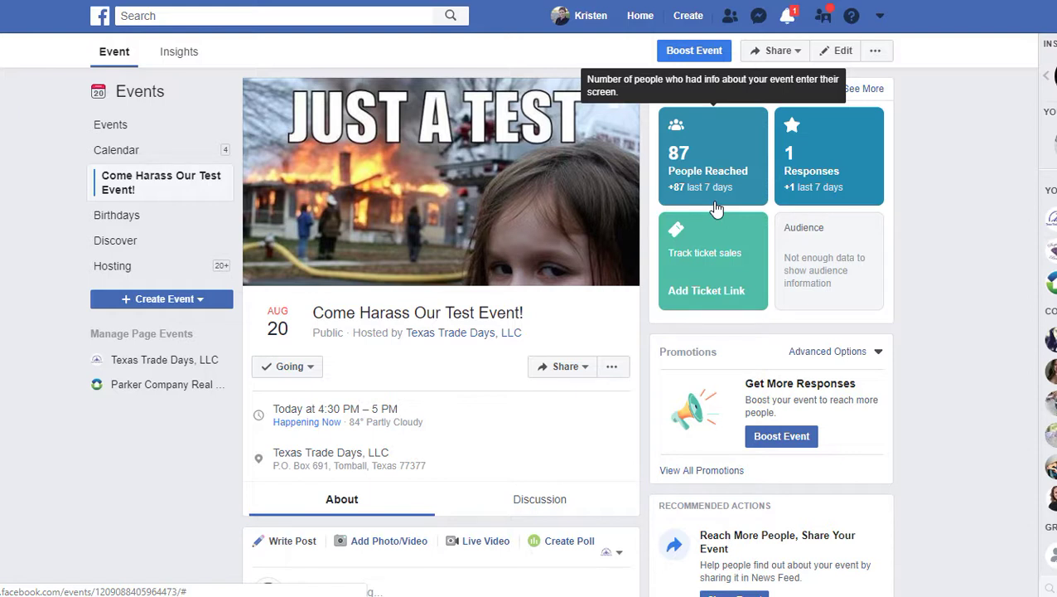
left_click(572, 367)
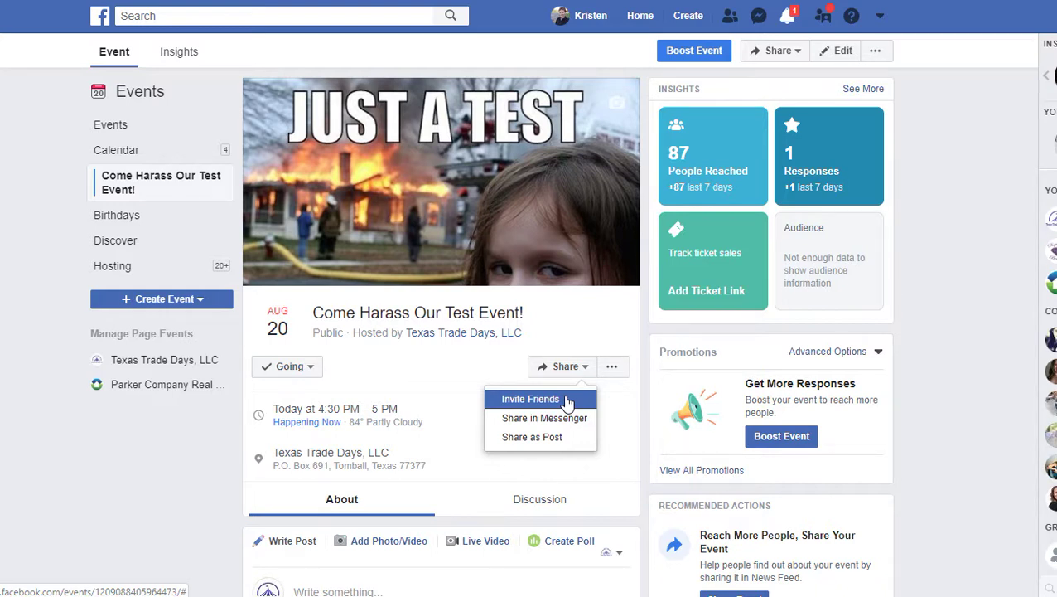
left_click(634, 426)
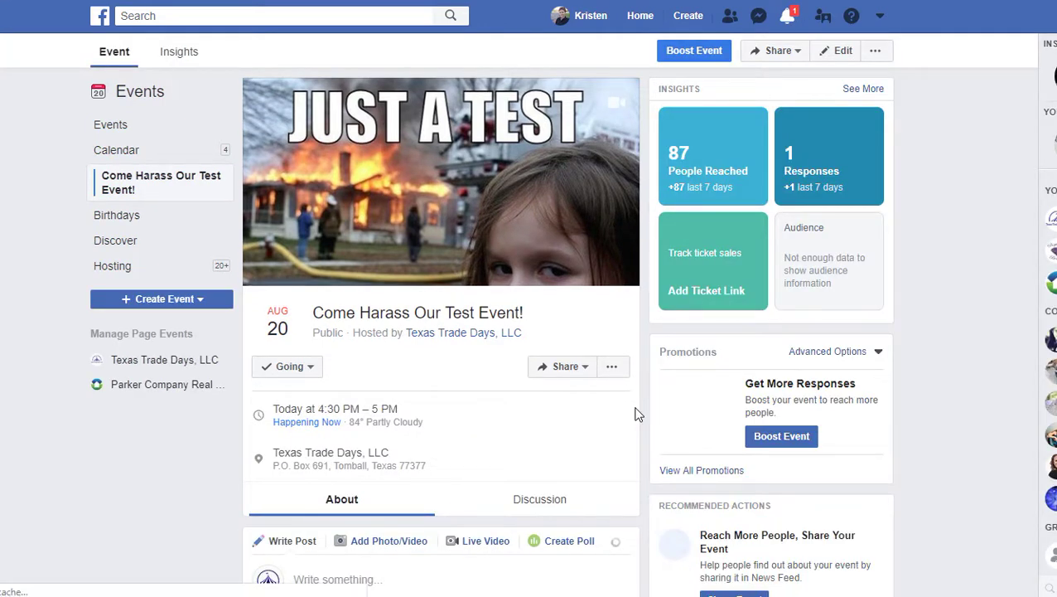
Step: Open the event's friend invitation and select the third person in the suggested friends list
left_click(583, 371)
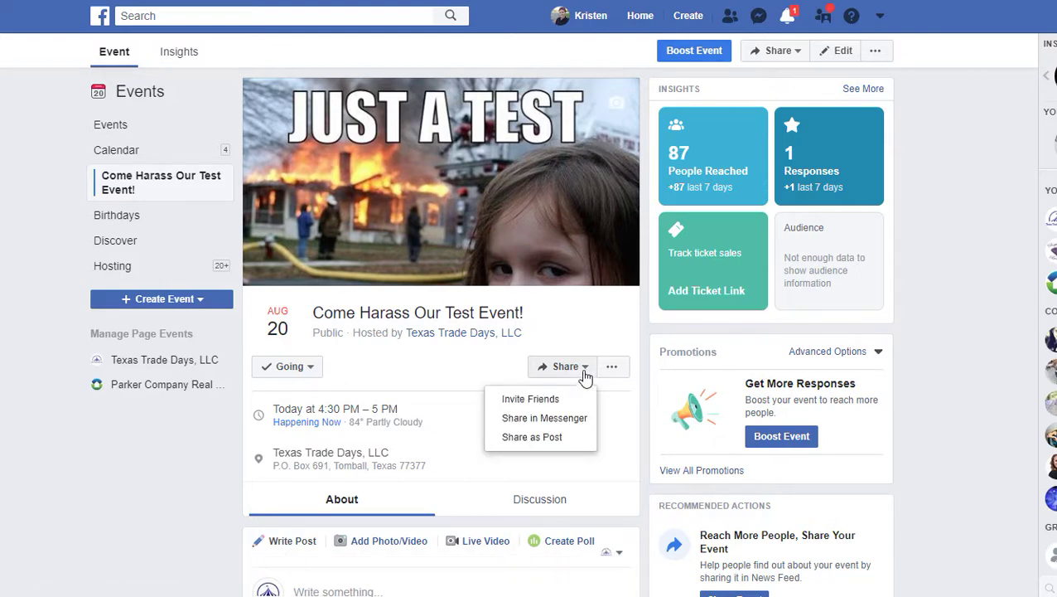
left_click(585, 375)
left_click(585, 376)
left_click(561, 402)
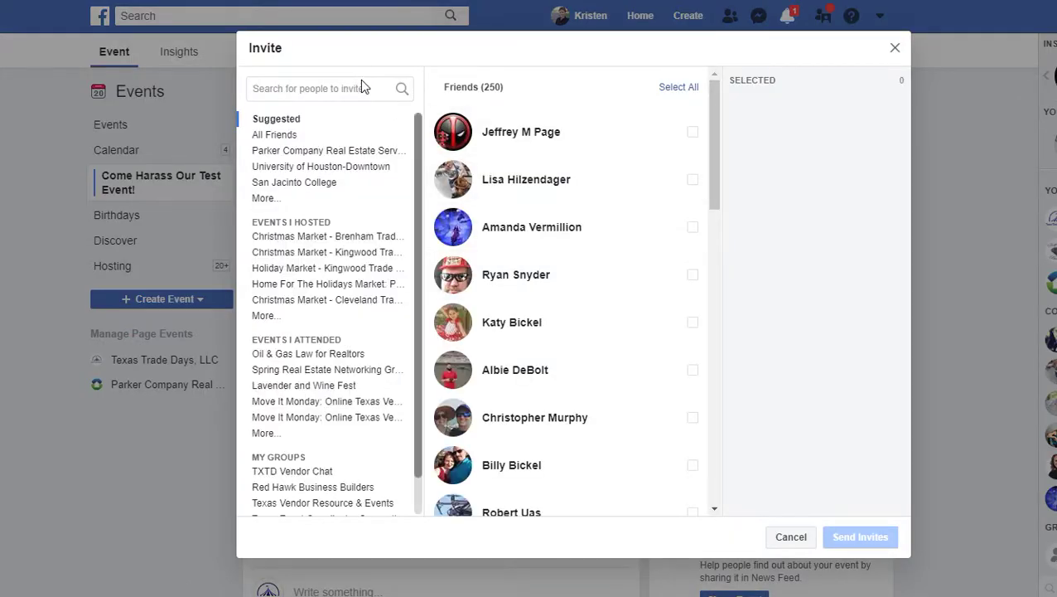
left_click(549, 233)
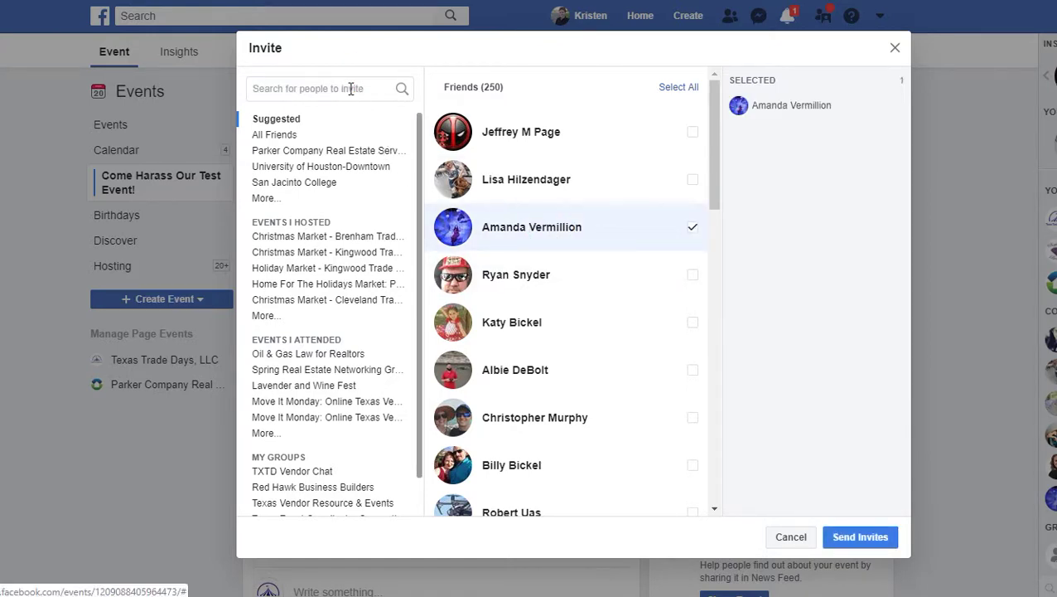
Step: Search for a particular friend to invite by first name and start of surname, and clear the search
left_click(325, 88)
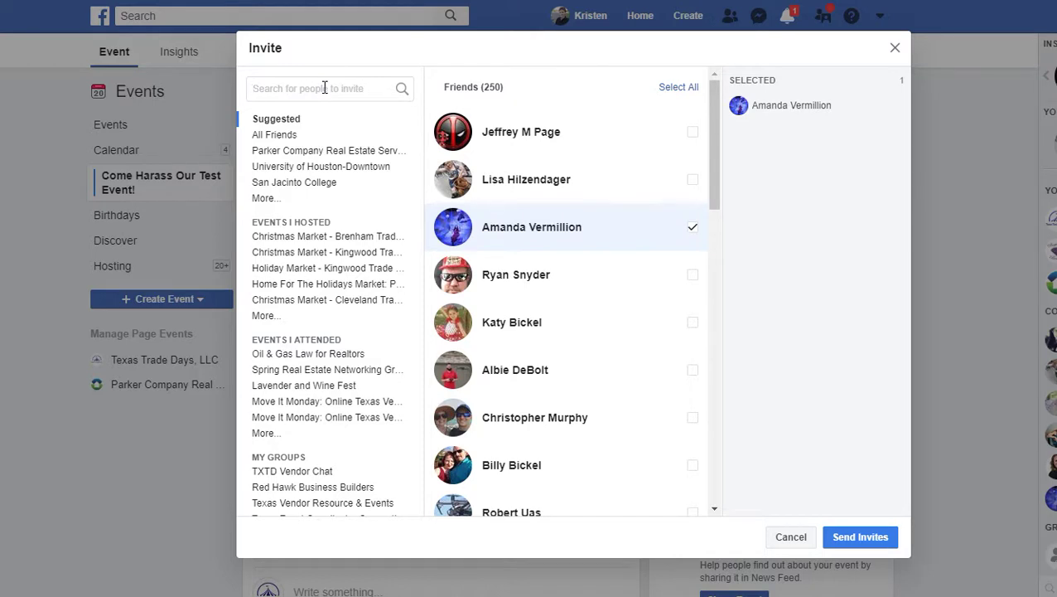
type("stephan")
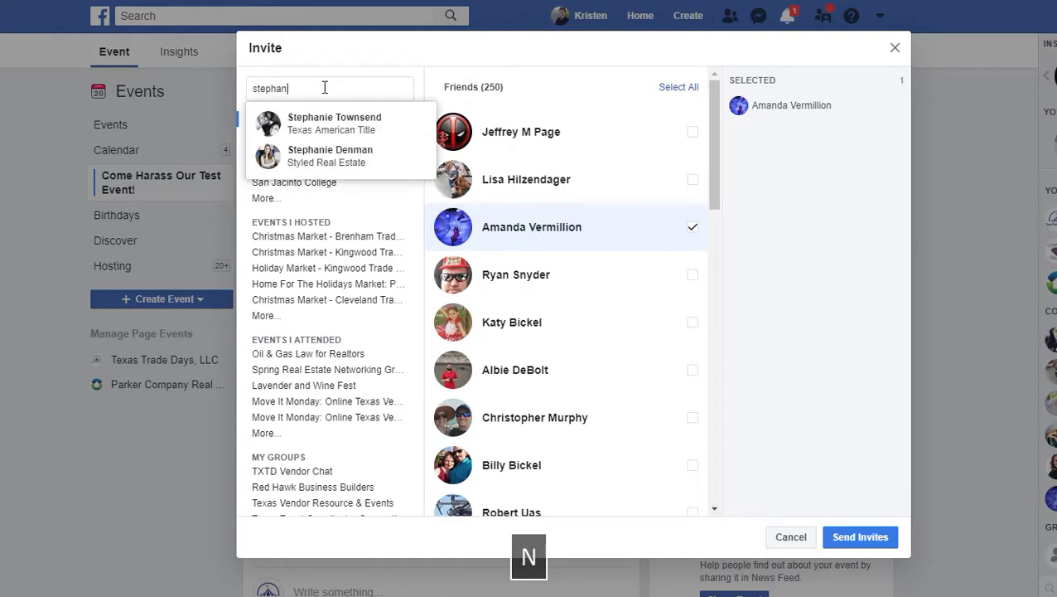
type("ie ")
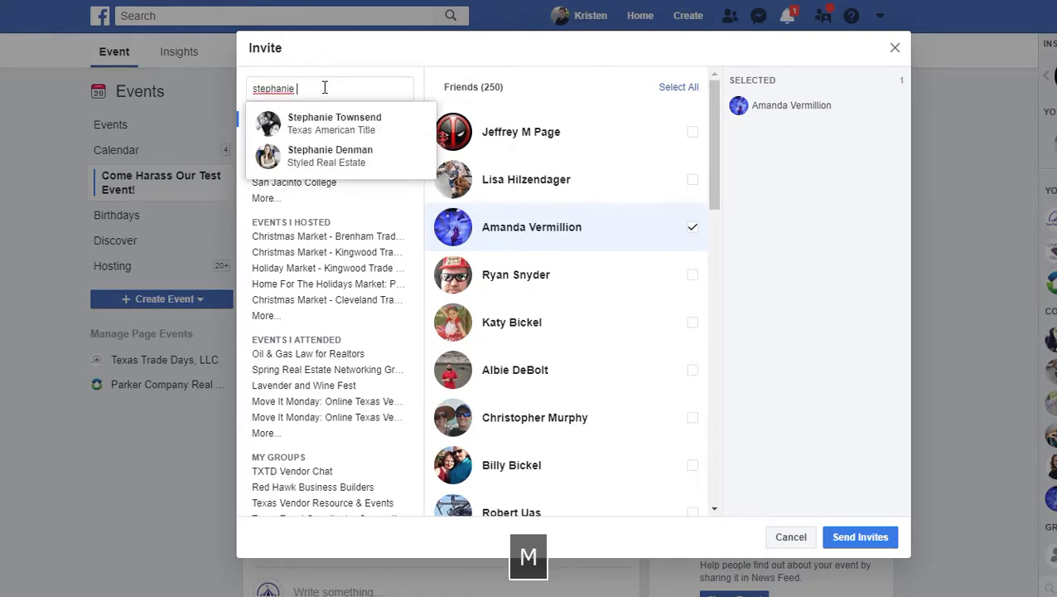
type("mc")
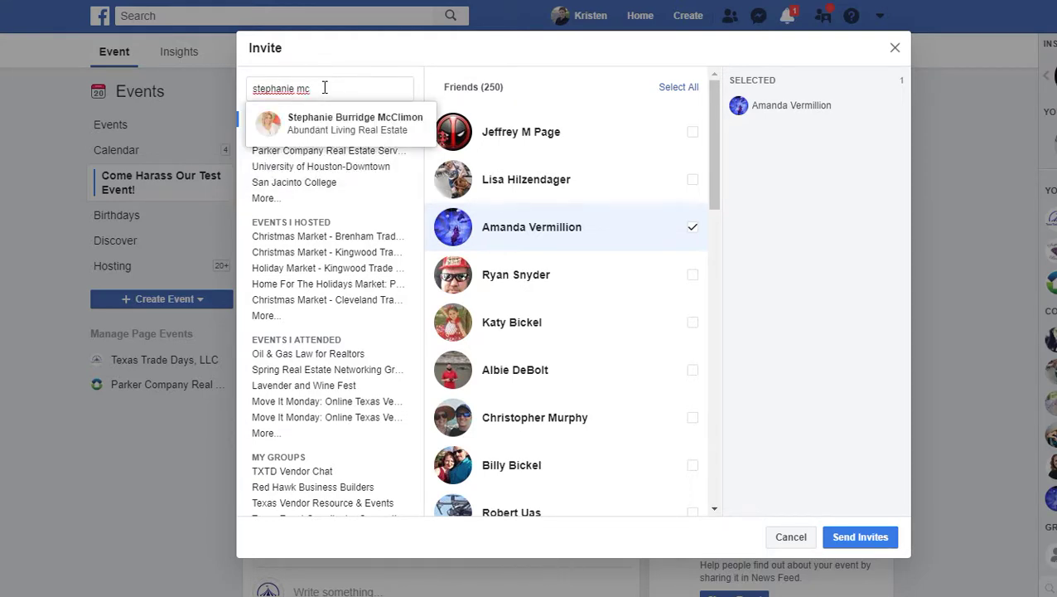
key("BackSpace")
key("BackSpace")
key("BackSpace")
key("BackSpace")
key("BackSpace")
key("BackSpace")
key("BackSpace")
key("BackSpace")
key("BackSpace")
key("BackSpace")
key("BackSpace")
key("BackSpace")
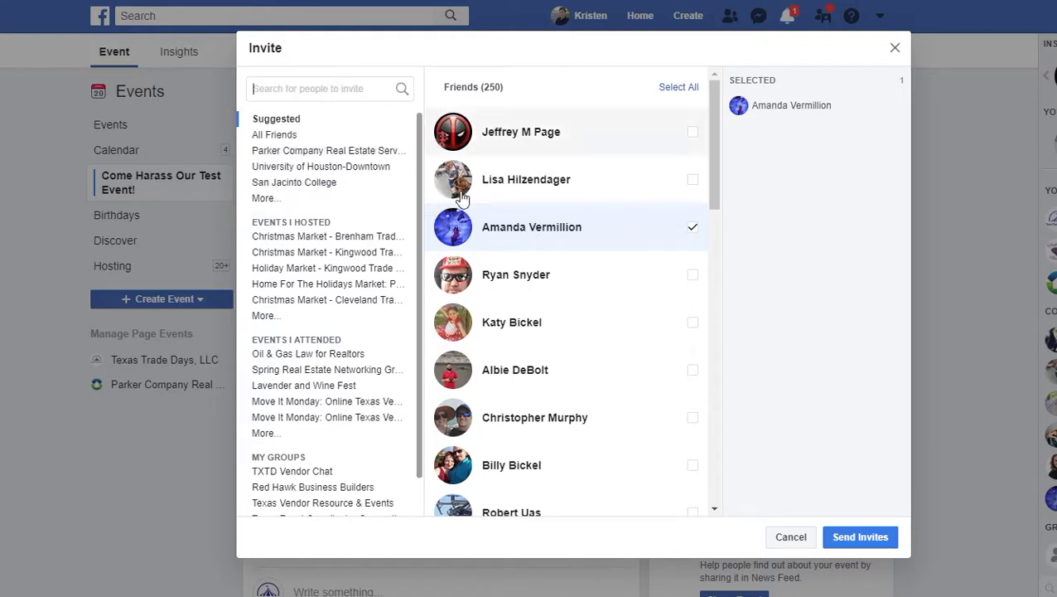
Step: Add two more people, three rows apart, from farther down the suggested friends list to the invitation
scroll(514, 248, "down", 5)
scroll(514, 289, "down", 2)
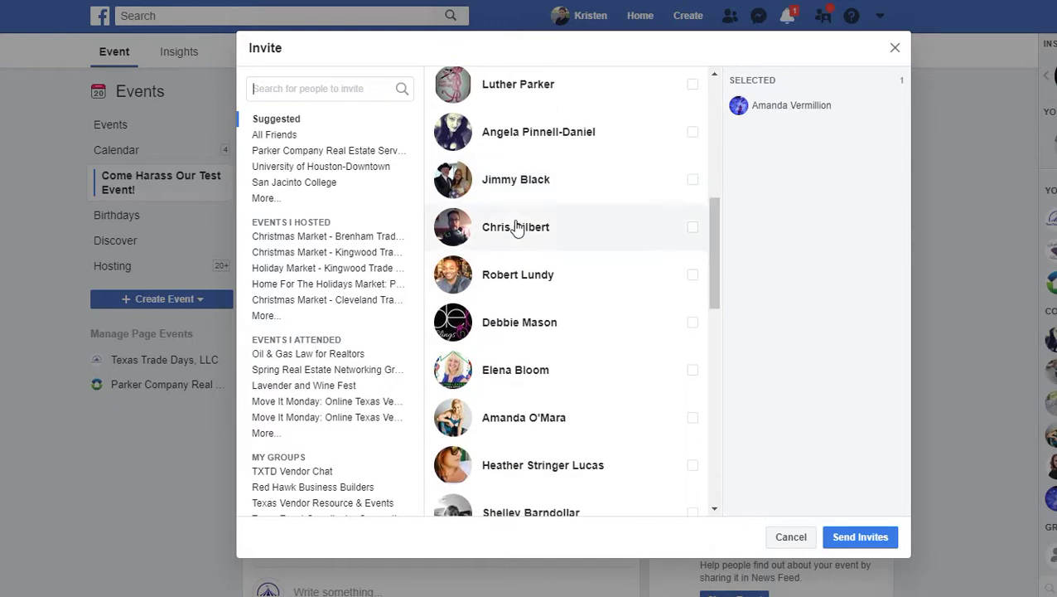
left_click(524, 177)
left_click(531, 317)
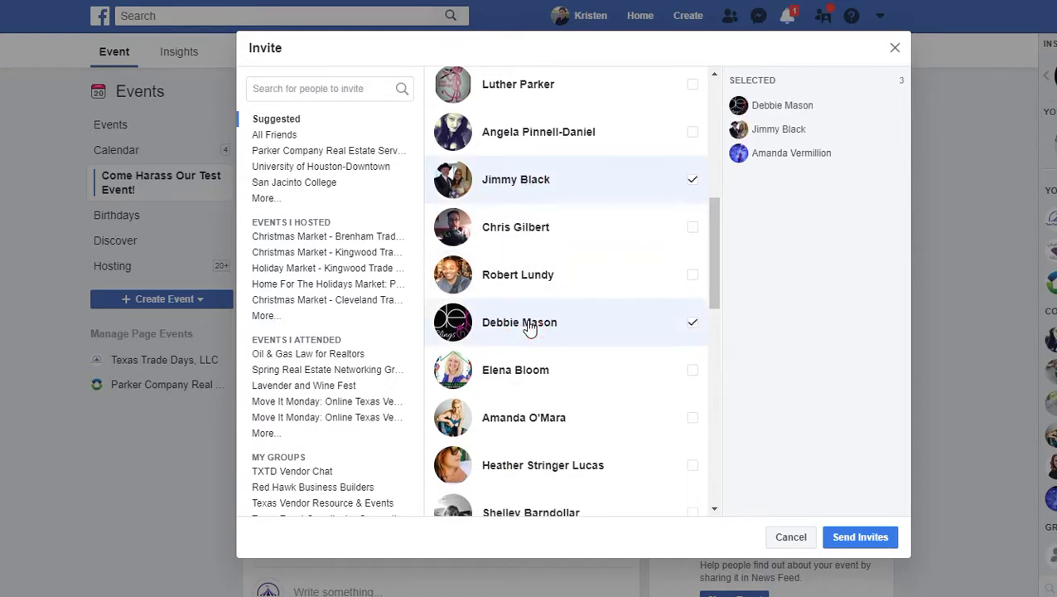
Step: Look over the remaining suggested friends and send the event invites to the three selected people
scroll(529, 319, "down", 3)
scroll(529, 326, "down", 4)
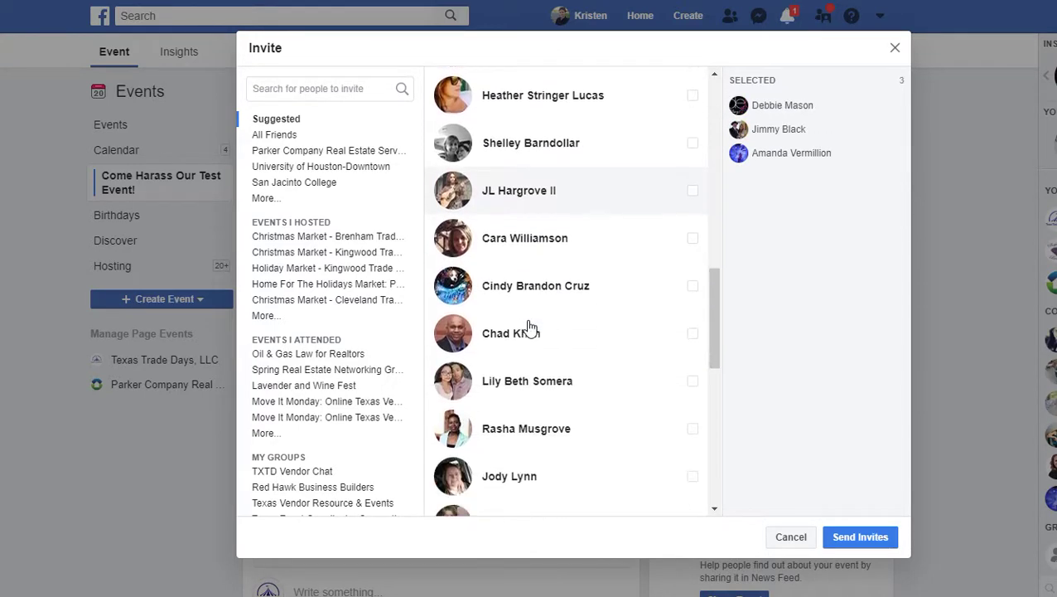
scroll(529, 325, "up", 8)
scroll(531, 324, "up", 1)
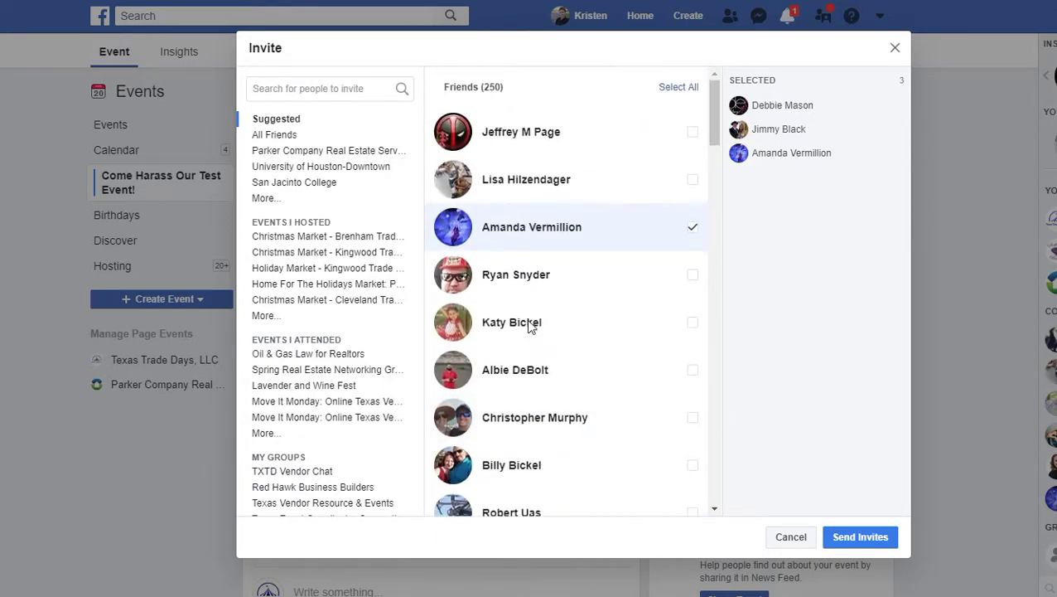
left_click(854, 537)
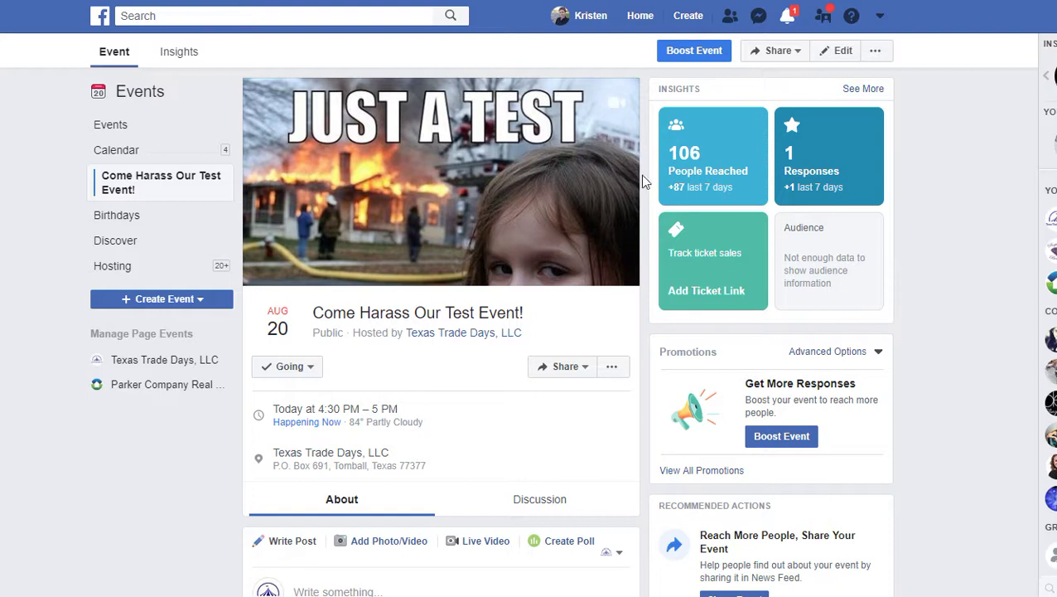
Step: Check what the people reached insight means and view the event's sharing options
mouse_move(693, 175)
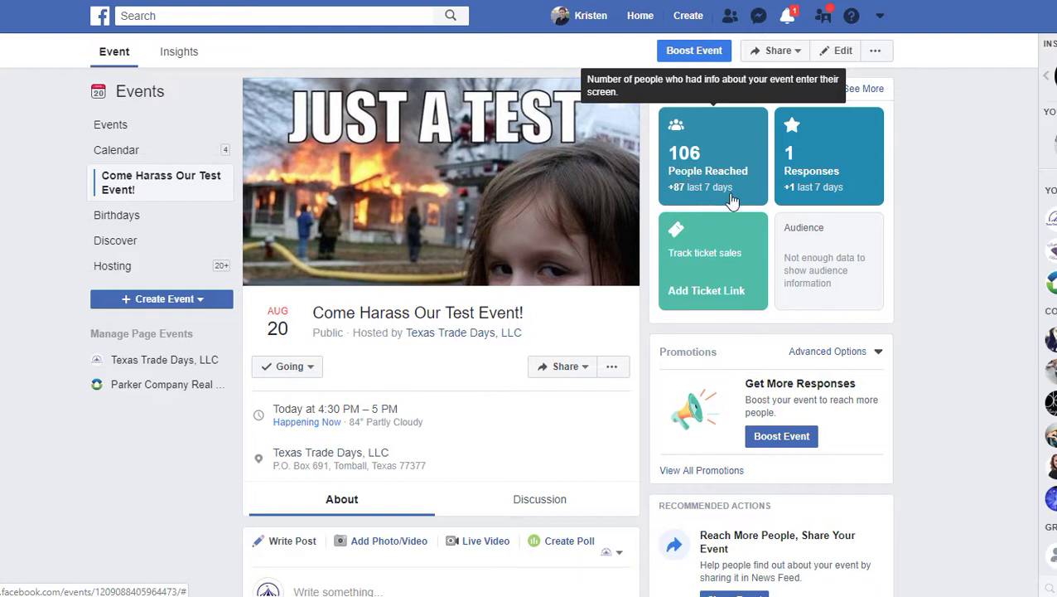
left_click(561, 368)
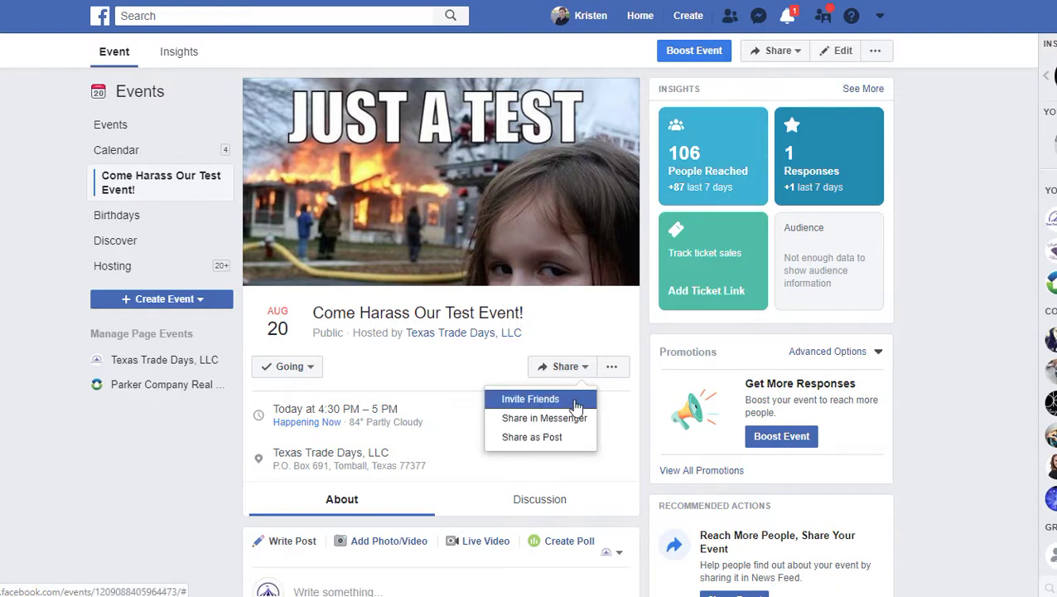
left_click(627, 406)
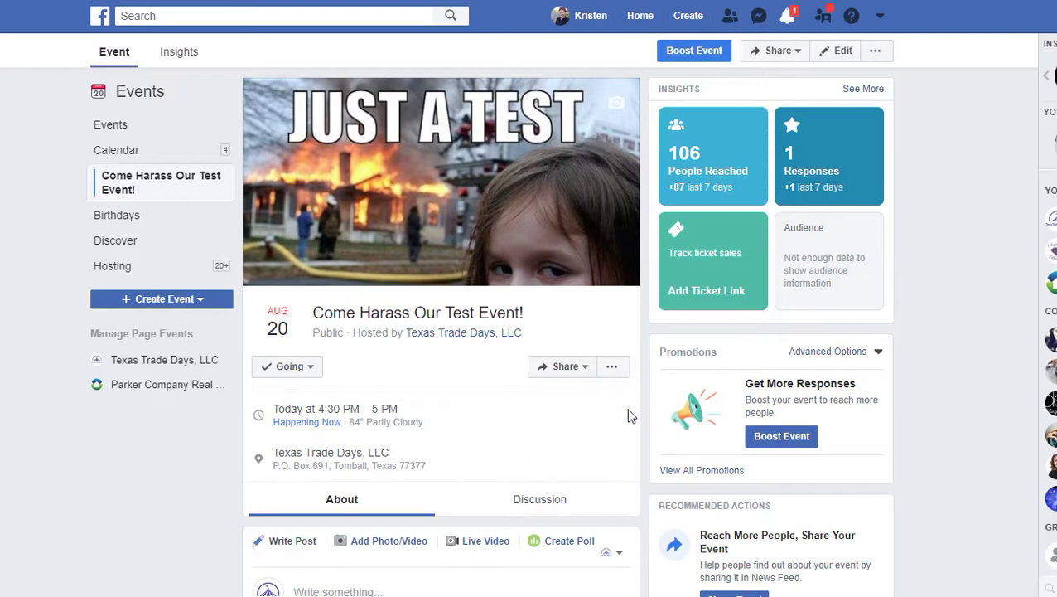
Step: Look over the whole event page from the suggested friends down to the gallery
scroll(626, 407, "down", 5)
scroll(627, 409, "down", 2)
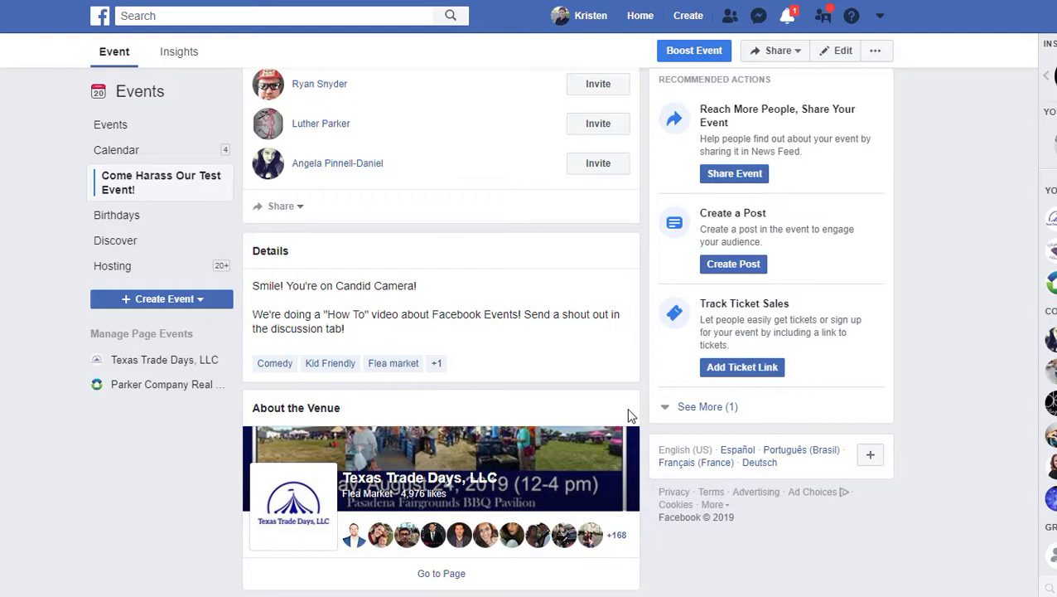
scroll(574, 270, "down", 3)
scroll(575, 273, "down", 5)
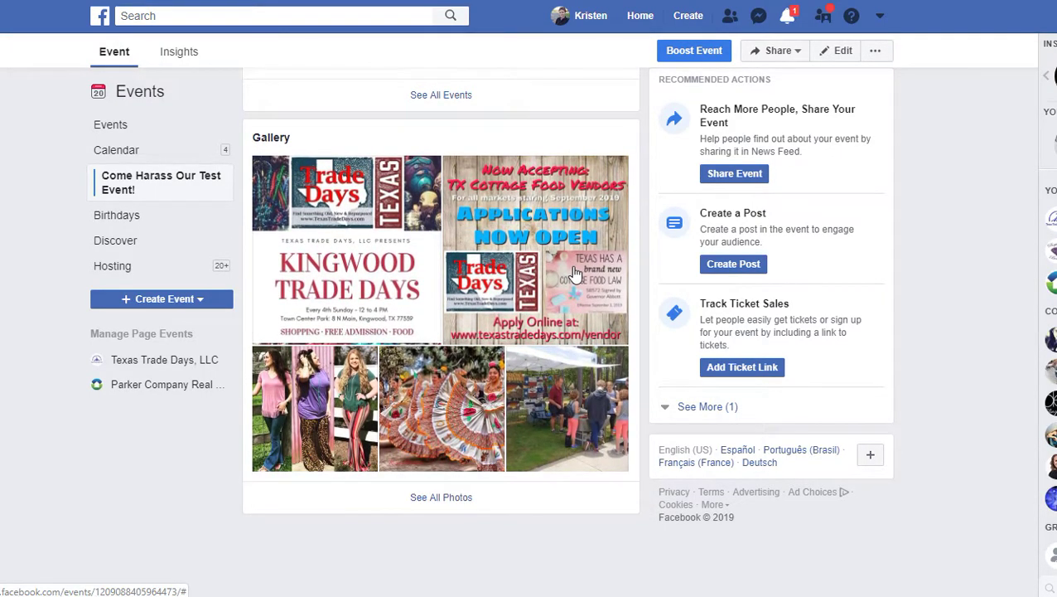
scroll(576, 274, "up", 7)
scroll(576, 273, "up", 2)
scroll(575, 274, "up", 4)
scroll(576, 274, "up", 5)
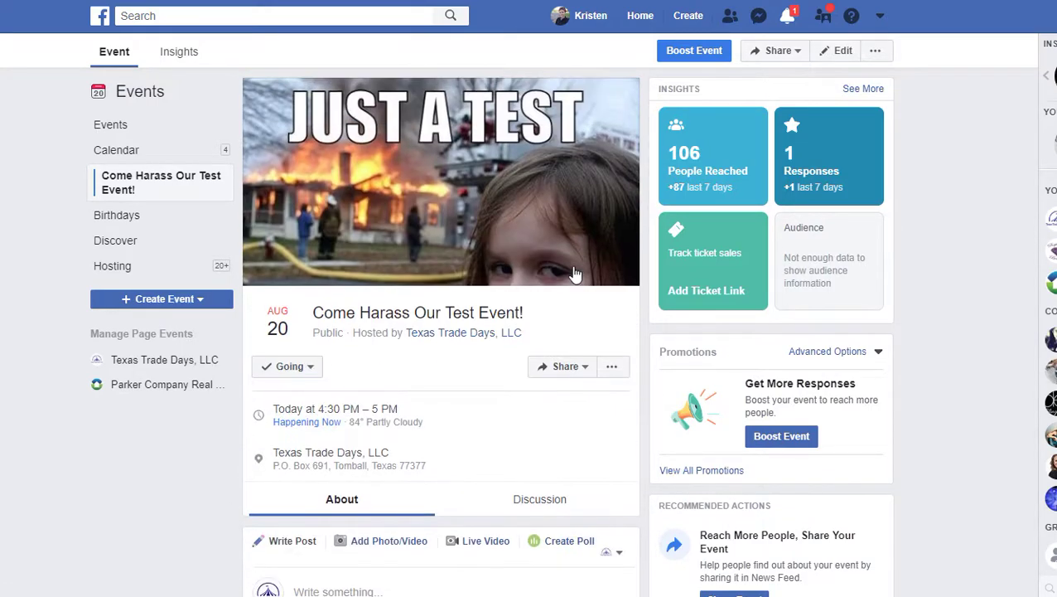
Step: Review the event's guest list for interested, going and invited people, and close it
scroll(557, 312, "down", 5)
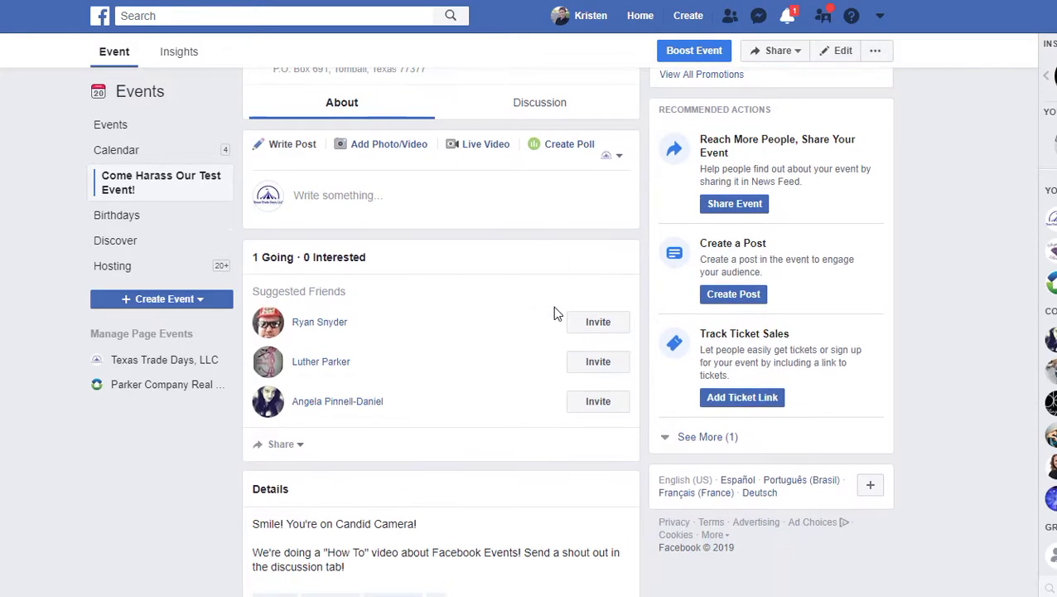
left_click(349, 260)
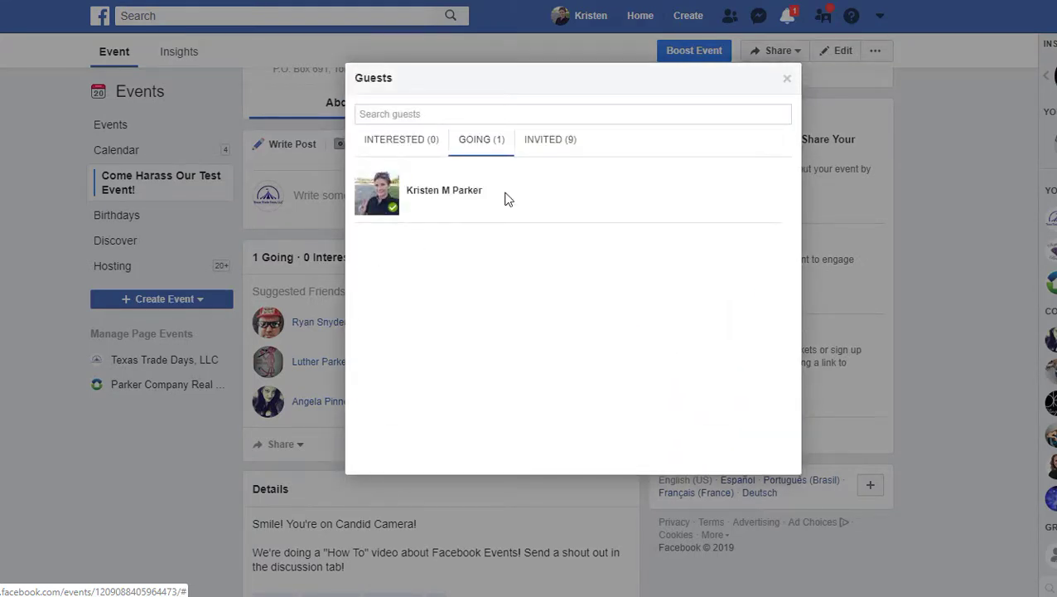
left_click(420, 145)
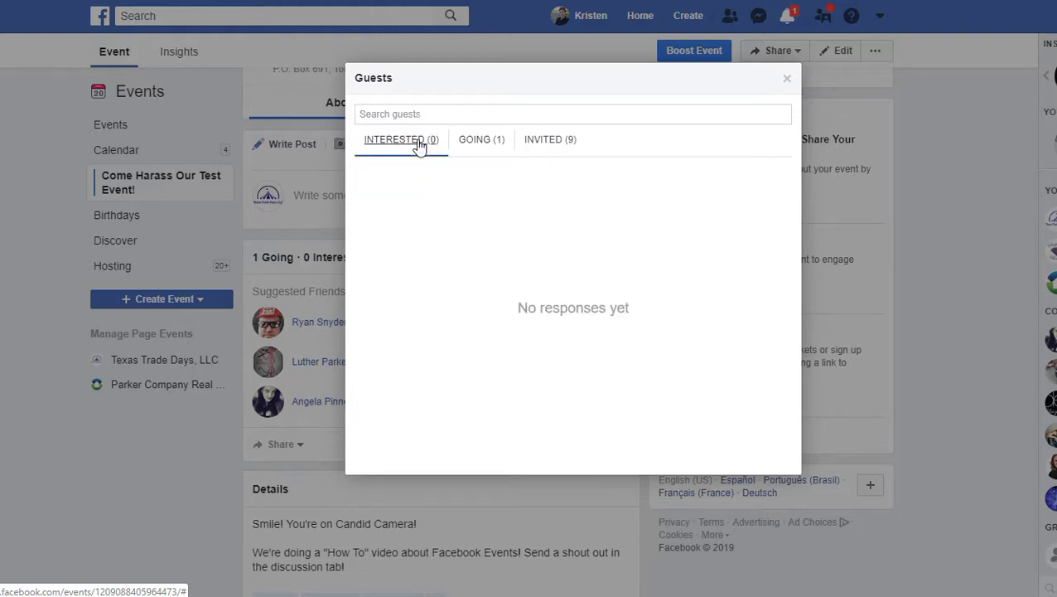
left_click(491, 146)
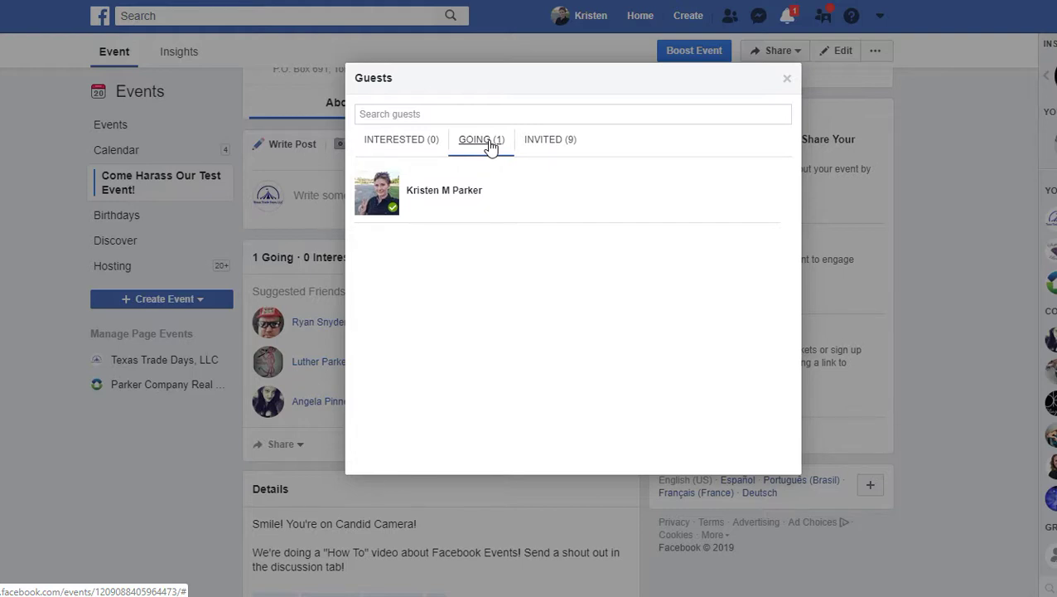
left_click(542, 145)
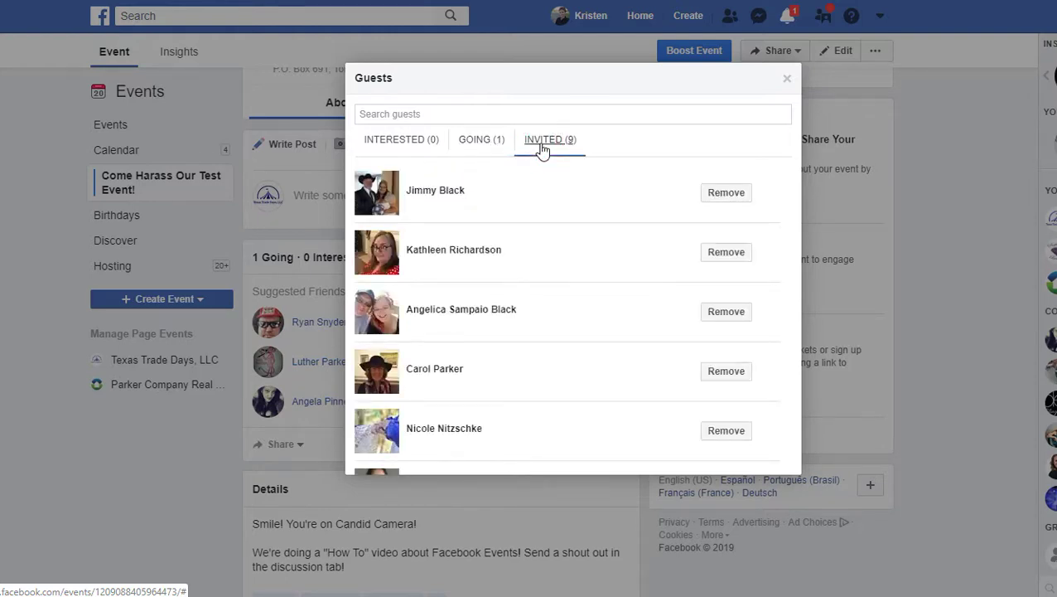
scroll(563, 254, "down", 3)
scroll(564, 254, "up", 3)
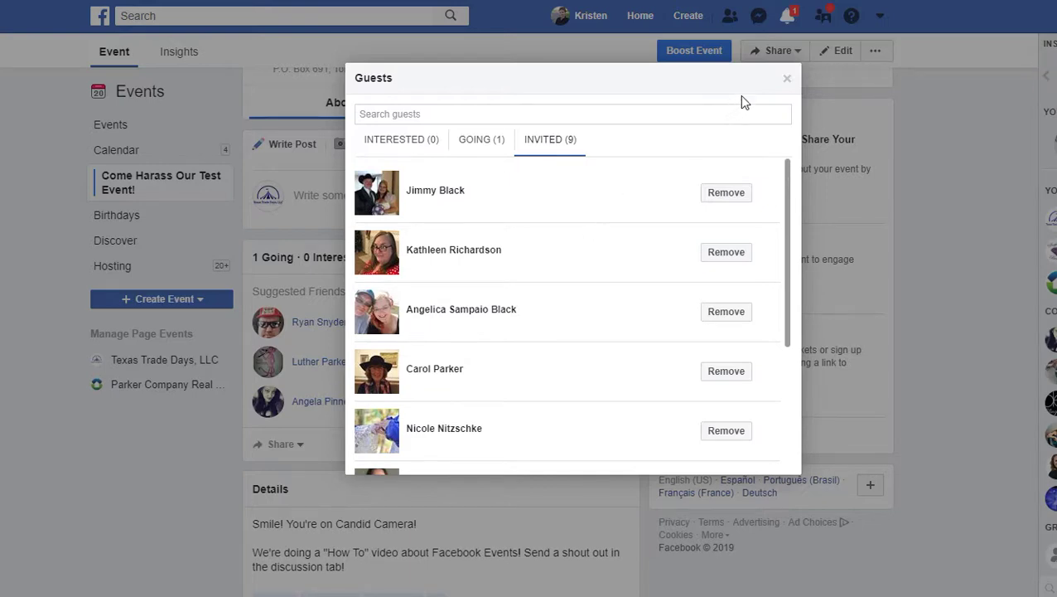
left_click(788, 80)
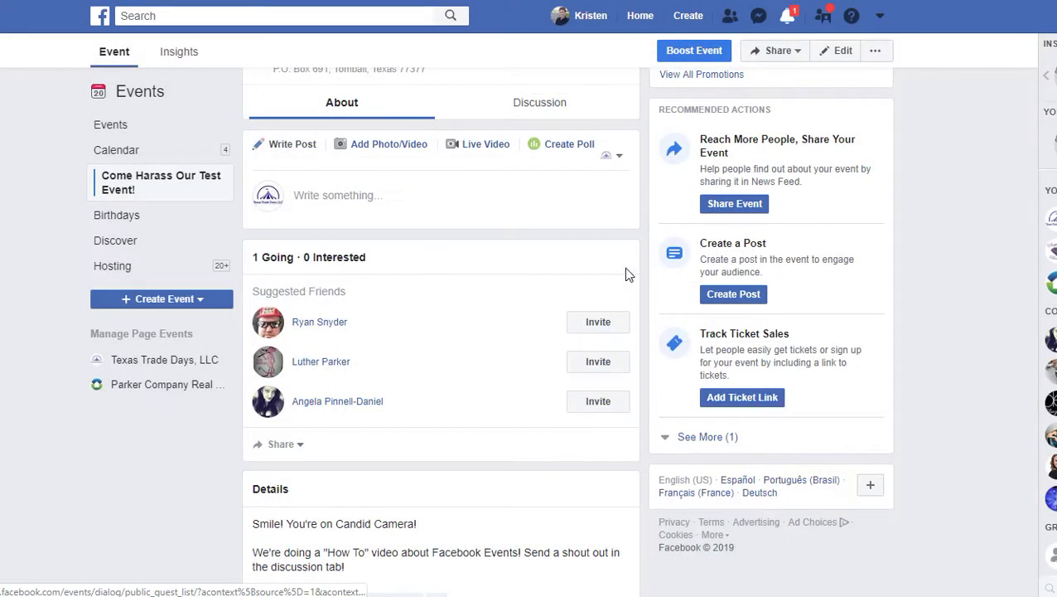
Step: Open the event's friend invitation, browse the suggested friends, and cancel without selecting anyone
scroll(629, 269, "up", 3)
left_click(580, 209)
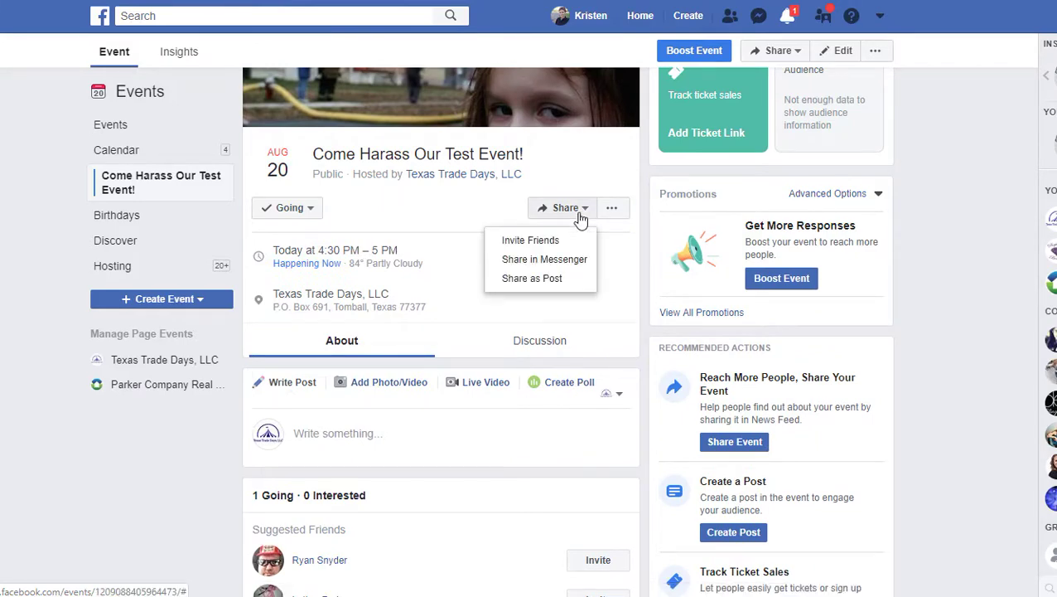
left_click(568, 240)
scroll(568, 242, "down", 15)
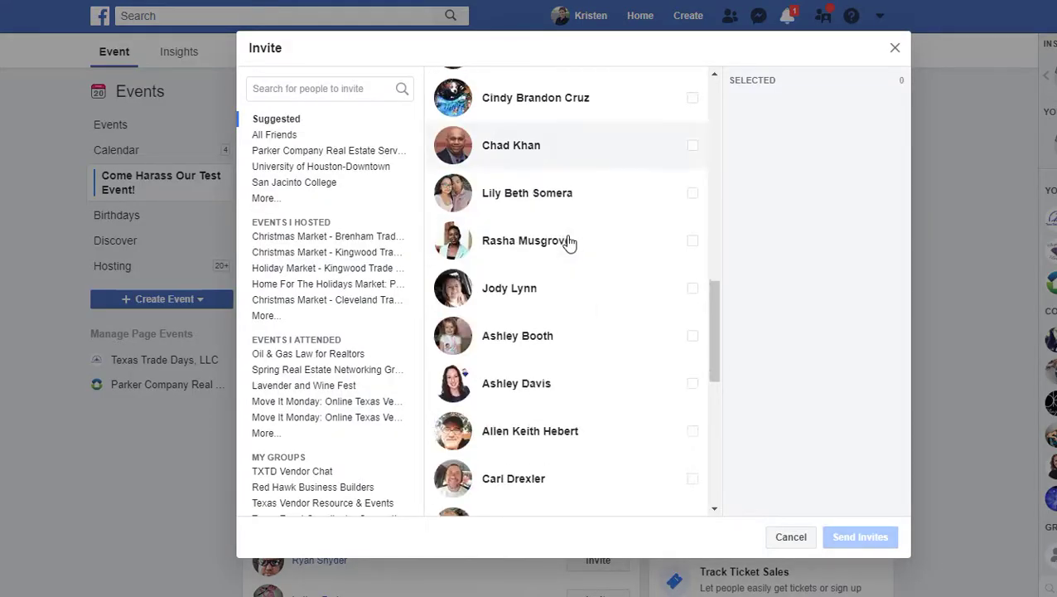
scroll(569, 242, "down", 10)
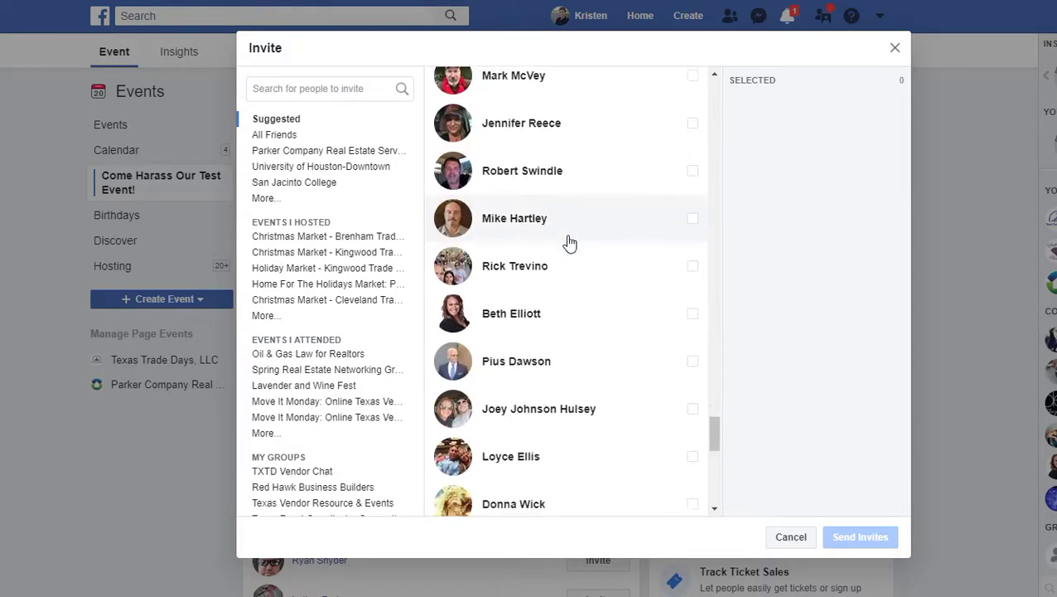
scroll(568, 242, "up", 20)
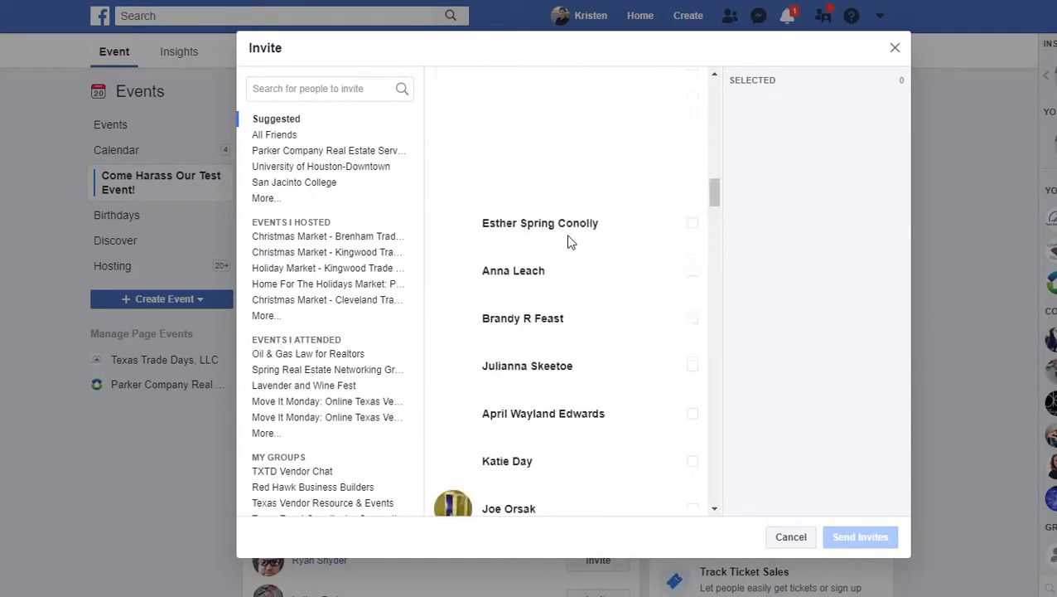
scroll(569, 242, "down", 5)
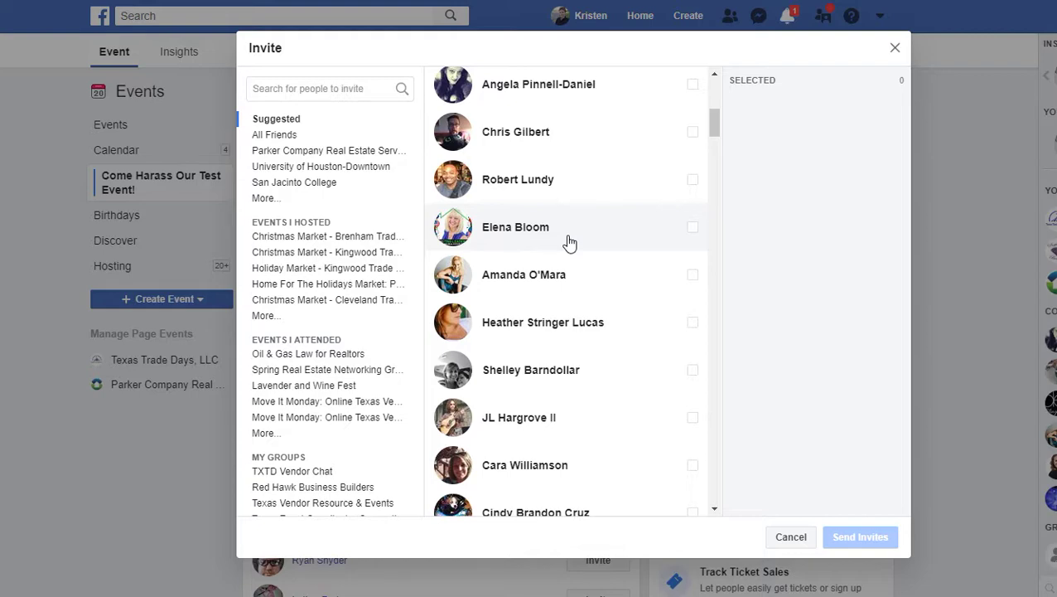
scroll(570, 242, "down", 15)
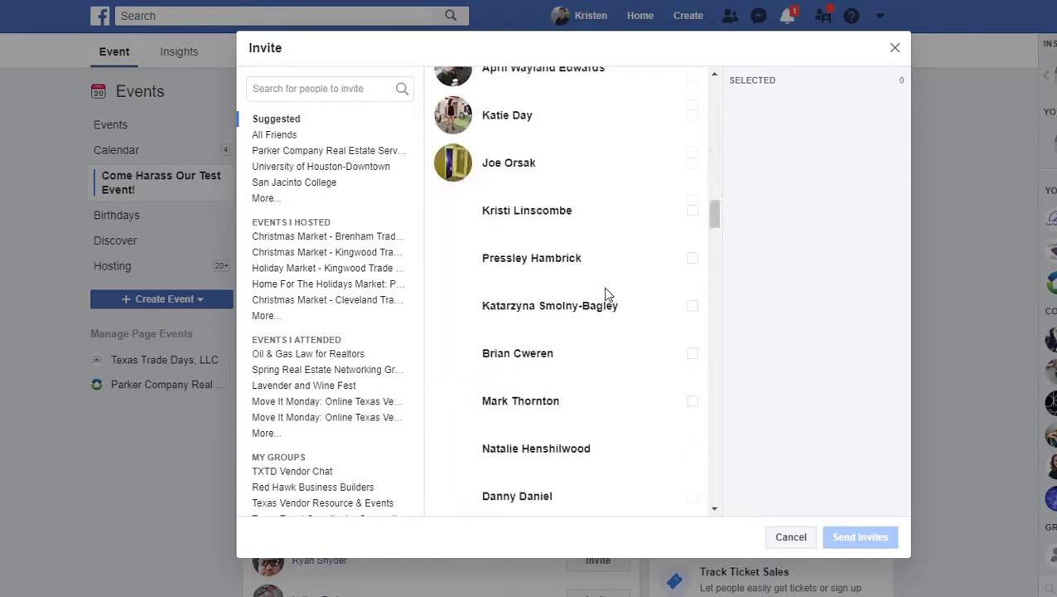
scroll(607, 296, "down", 5)
scroll(718, 385, "up", 15)
scroll(717, 385, "up", 5)
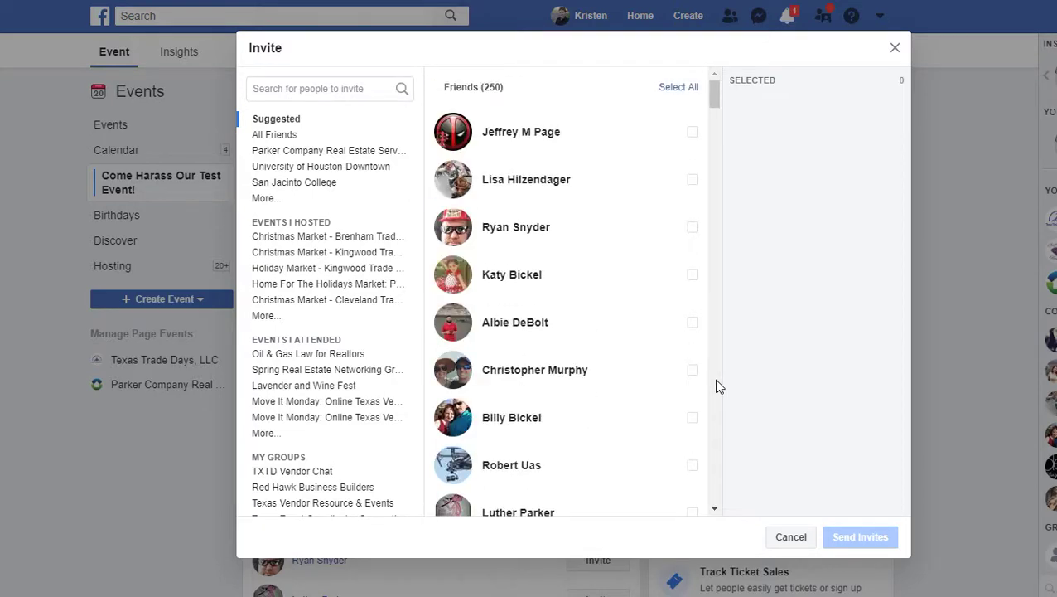
left_click(791, 537)
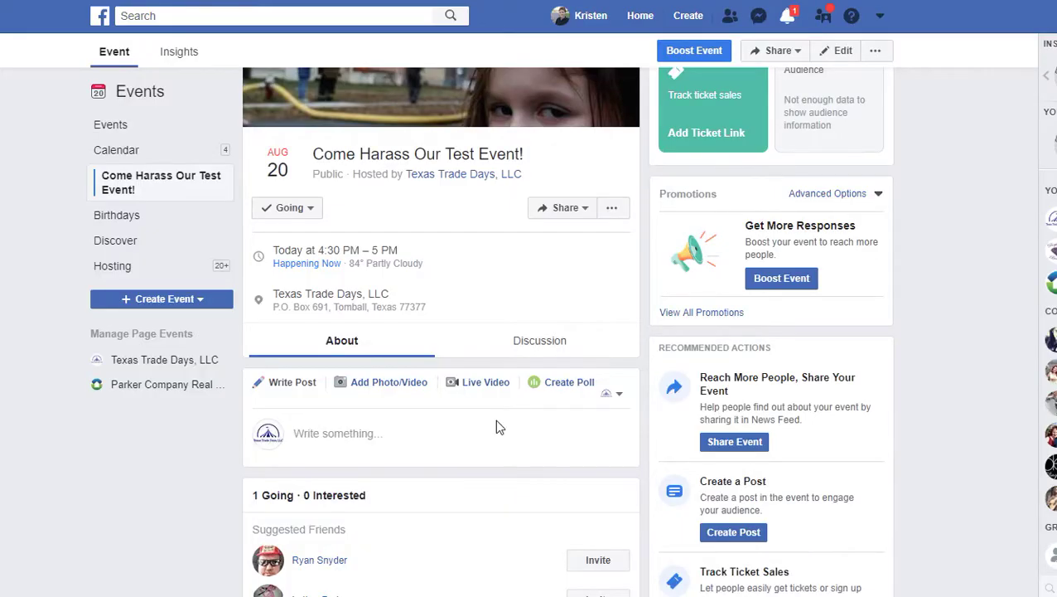
Step: Examine the event's details, venue information, other events by the host and photo gallery
scroll(497, 425, "down", 1)
scroll(494, 417, "down", 6)
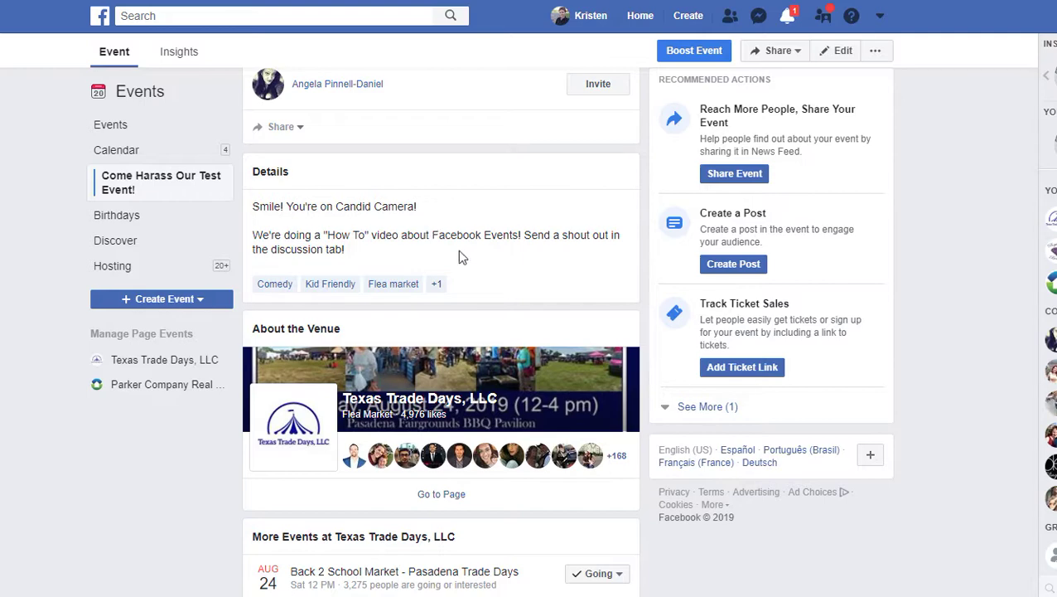
scroll(508, 248, "down", 2)
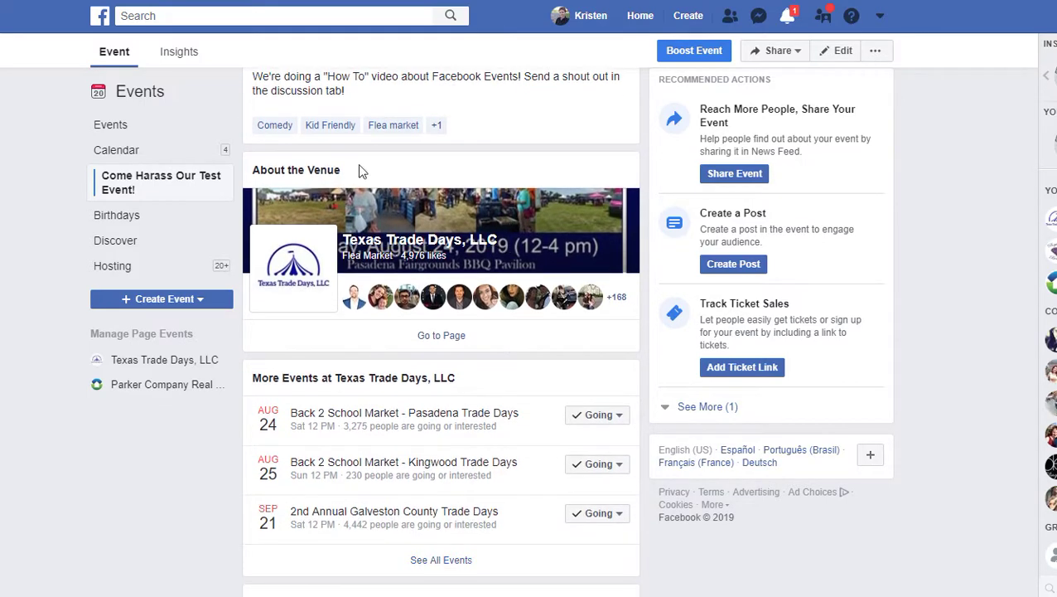
scroll(442, 271, "down", 3)
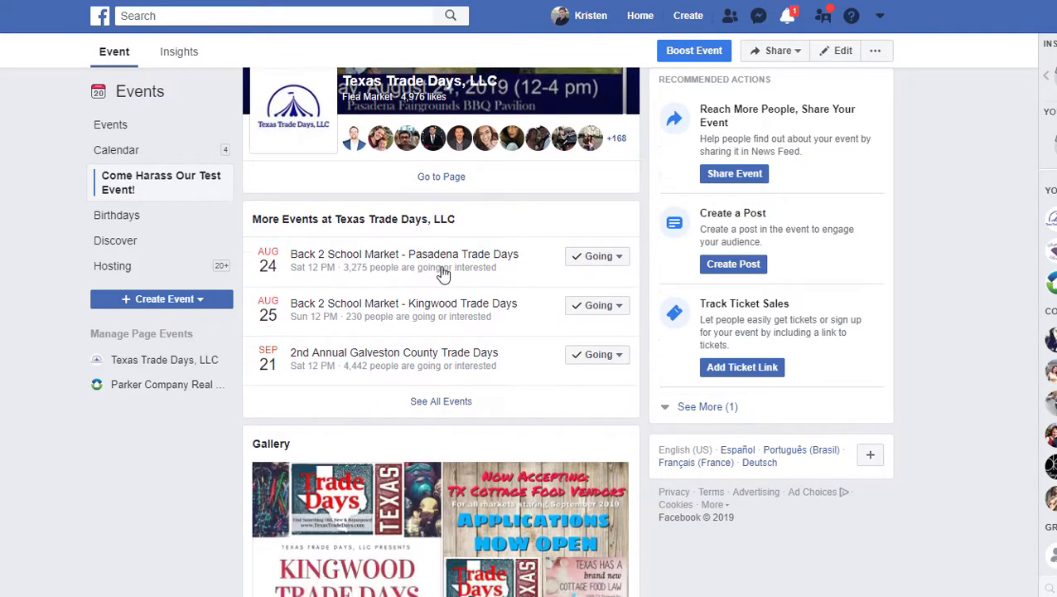
scroll(406, 161, "up", 3)
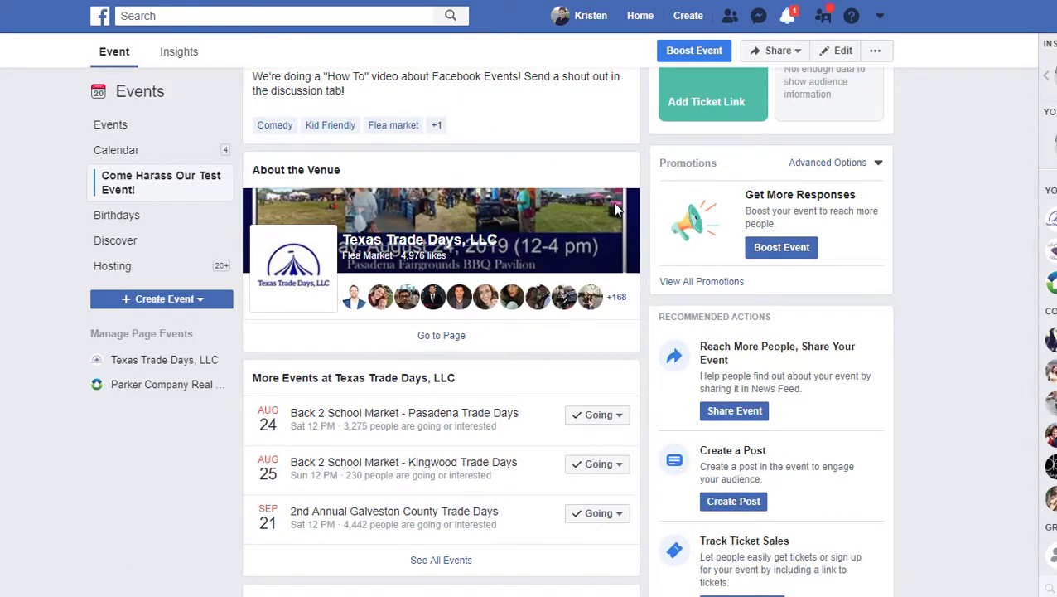
scroll(432, 319, "down", 2)
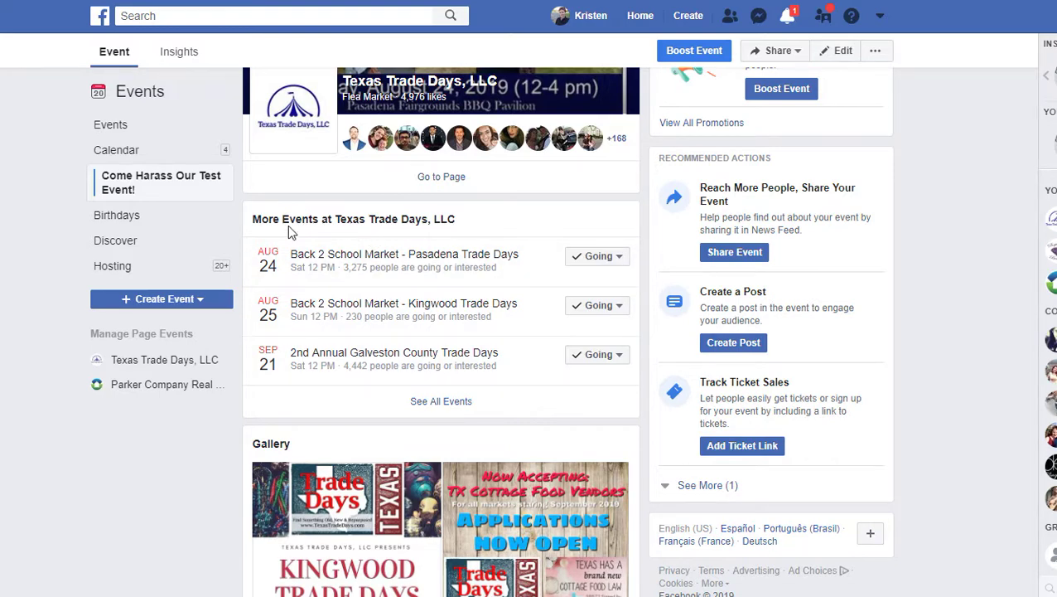
scroll(398, 256, "down", 4)
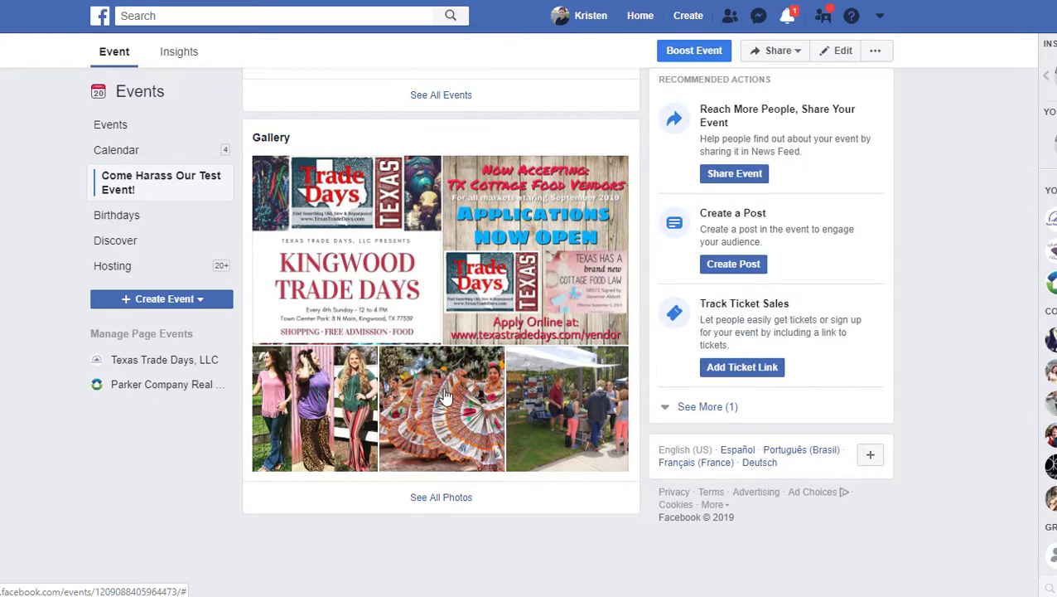
scroll(445, 397, "up", 3)
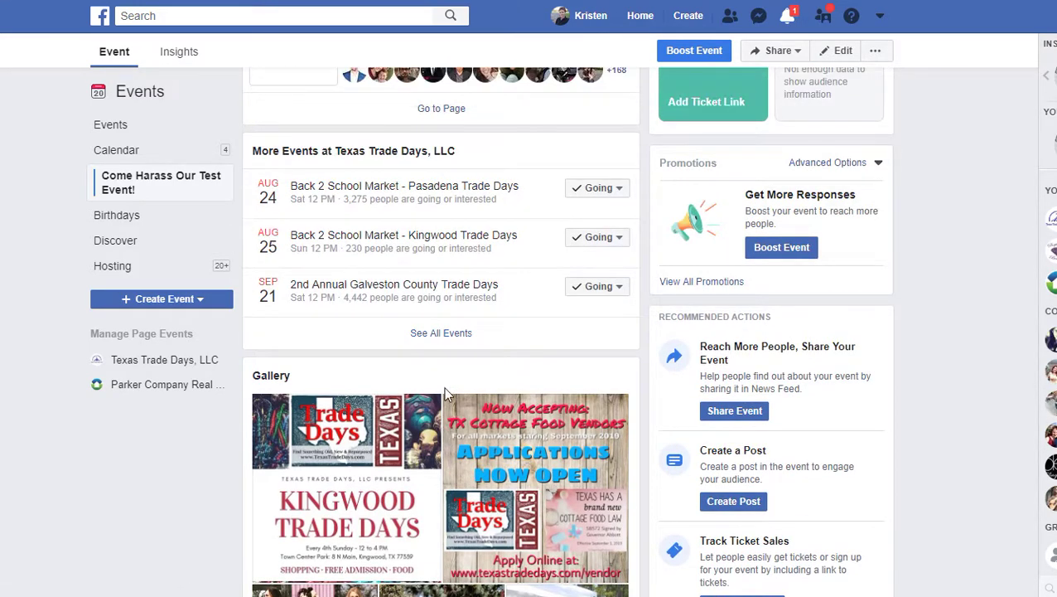
scroll(445, 395, "up", 10)
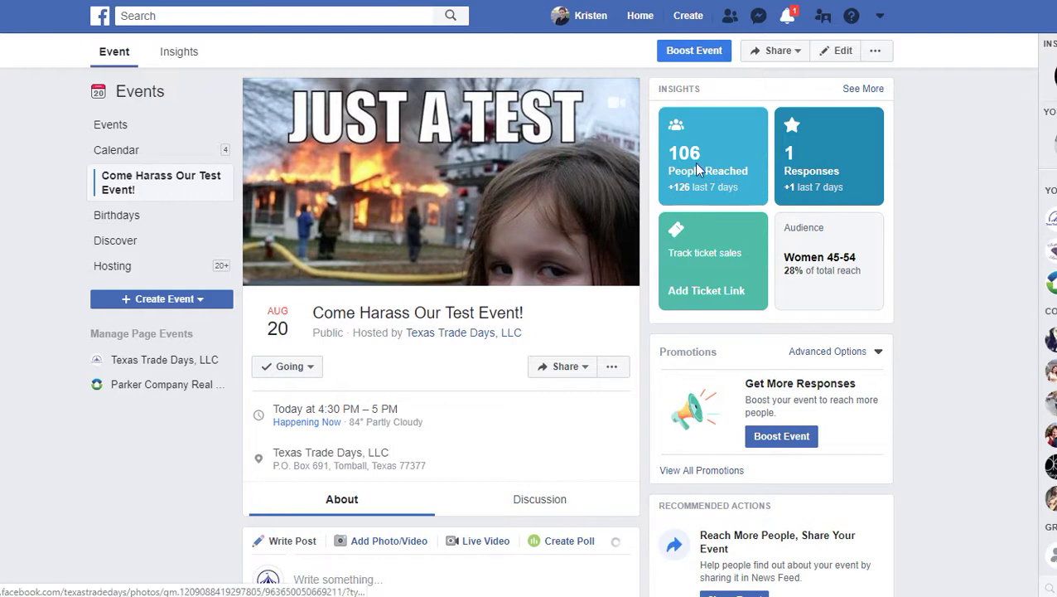
Step: Check the event's audience and people reached insights, and look through the page again down to the gallery
mouse_move(835, 300)
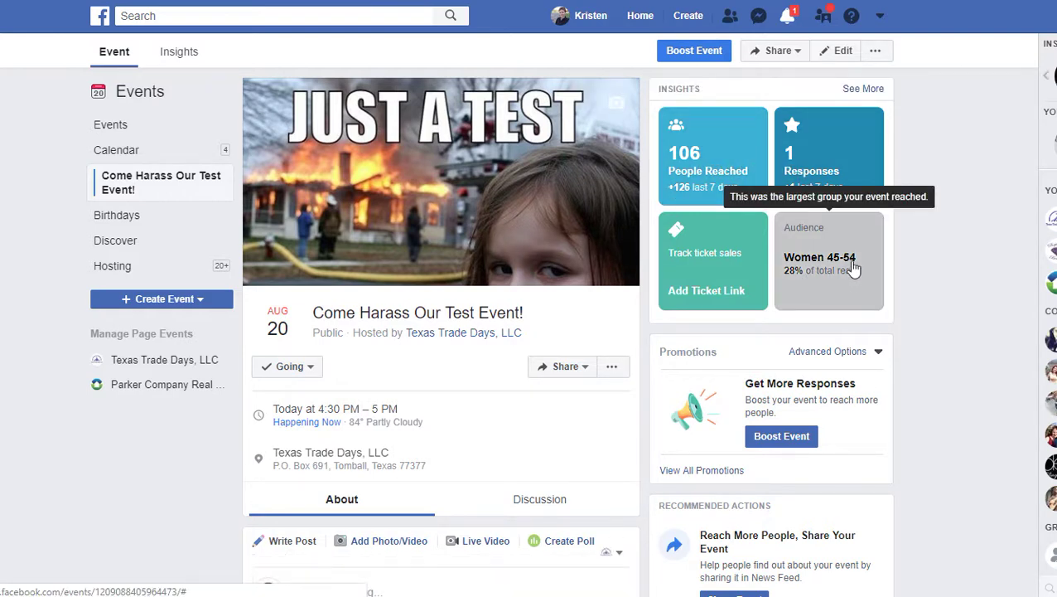
mouse_move(703, 172)
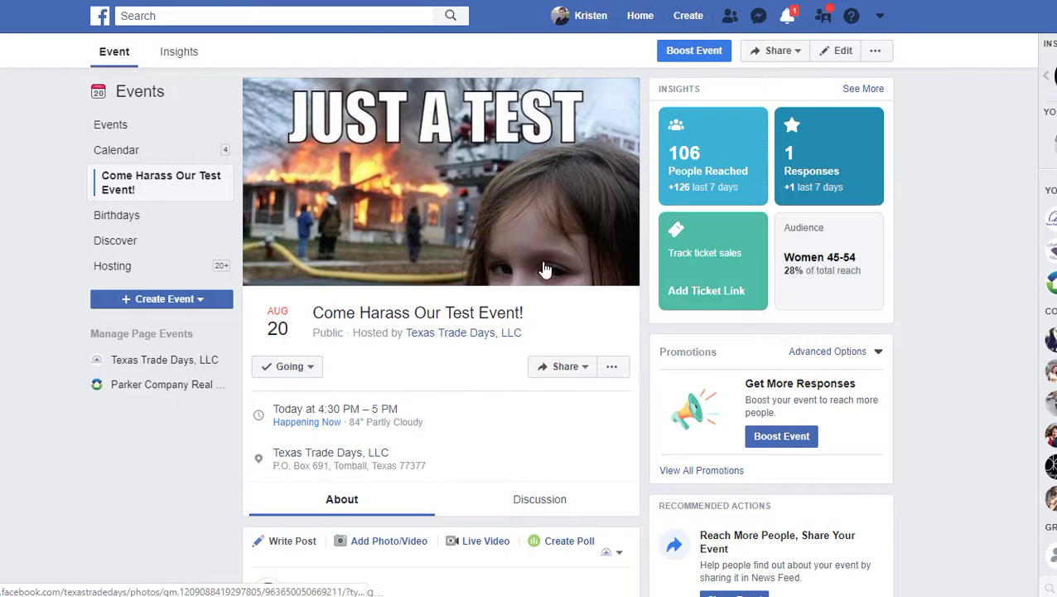
scroll(399, 295, "down", 2)
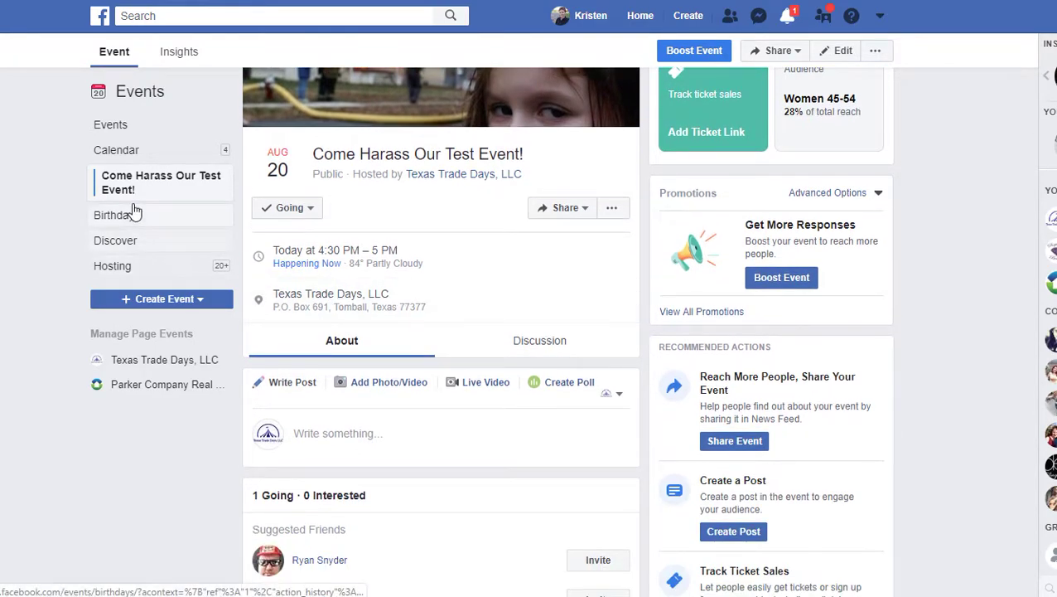
scroll(306, 337, "down", 4)
scroll(308, 339, "down", 7)
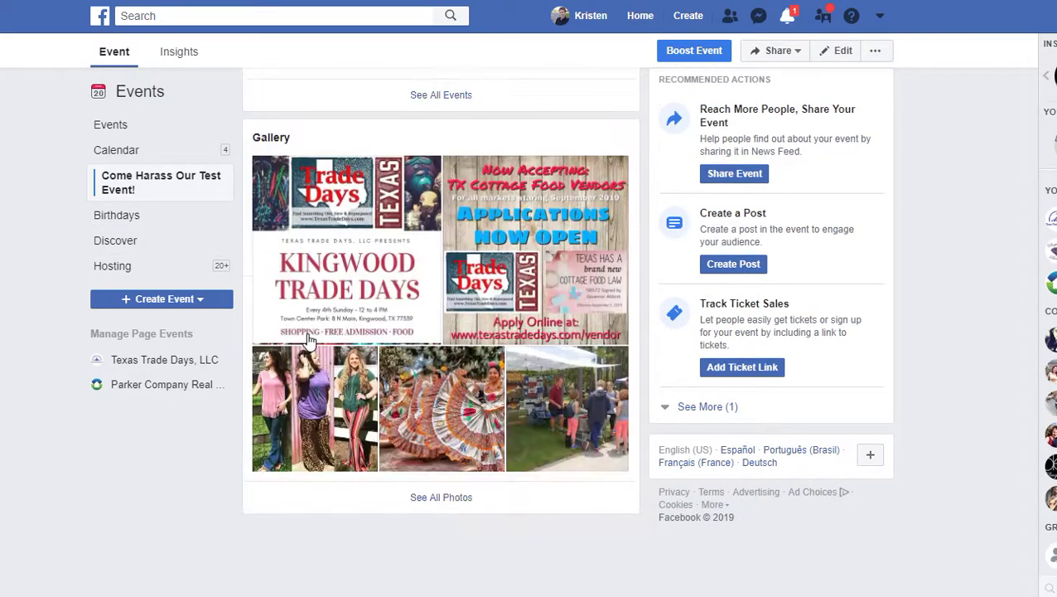
scroll(308, 340, "up", 10)
scroll(309, 340, "up", 3)
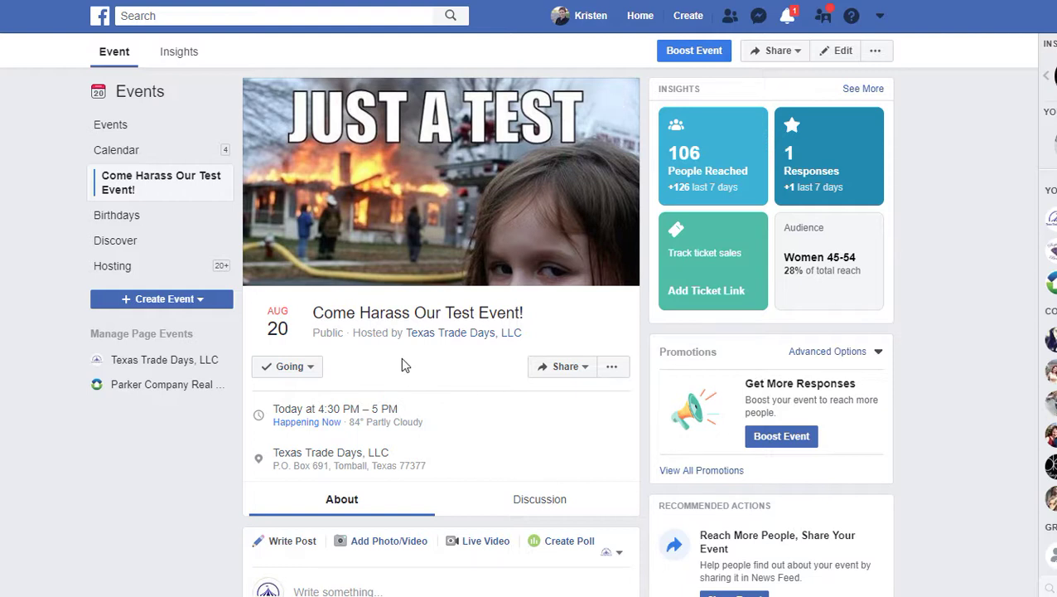
left_click(552, 364)
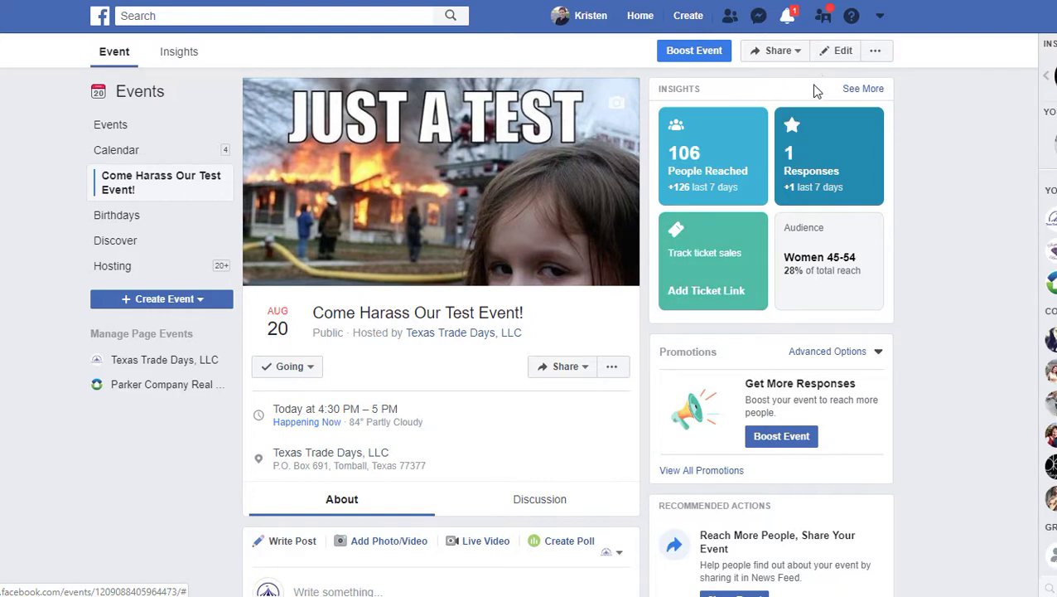
Step: Review the event's sharing options and additional management options, close them, and look through the event page
left_click(801, 53)
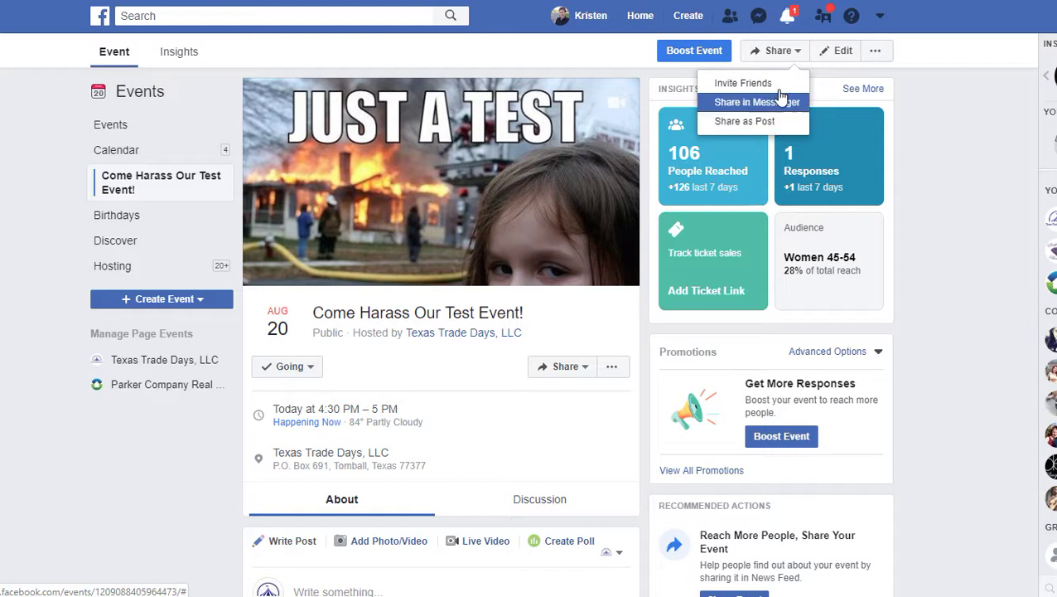
left_click(875, 55)
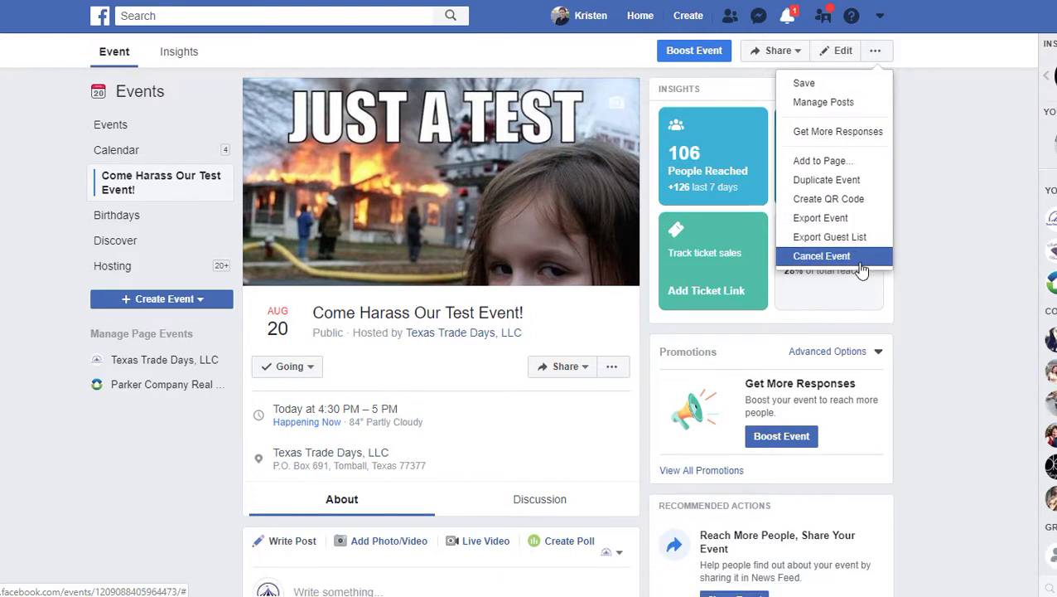
left_click(938, 164)
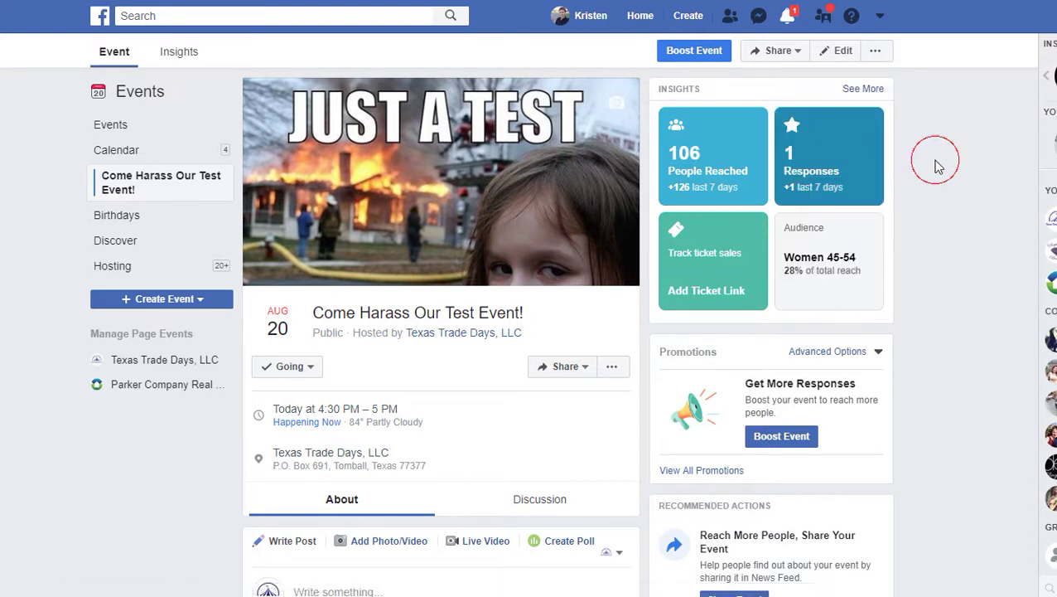
scroll(583, 222, "down", 10)
scroll(583, 222, "down", 6)
scroll(583, 222, "up", 15)
Step: Open the event's discussion and attach the "This is ONLY a Test!" image to a new post
left_click(580, 217)
scroll(530, 282, "down", 1)
left_click(528, 276)
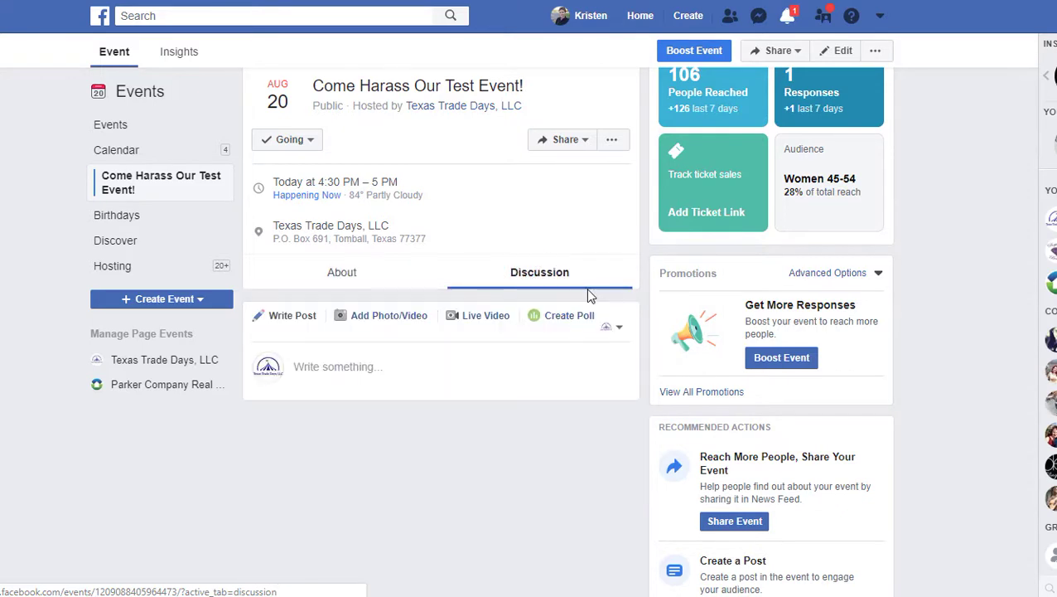
scroll(530, 288, "down", 2)
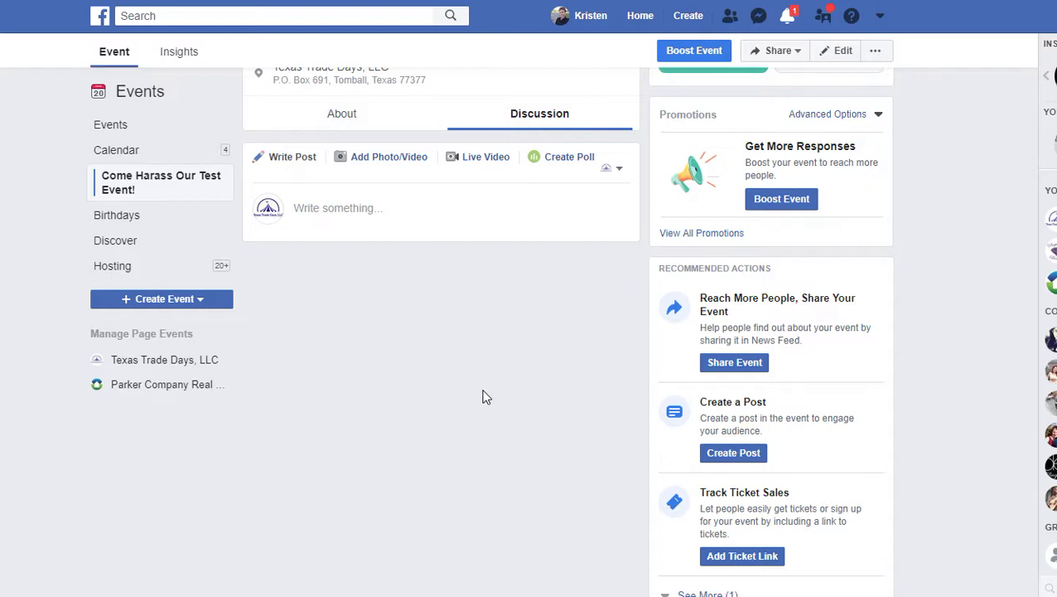
left_click(414, 161)
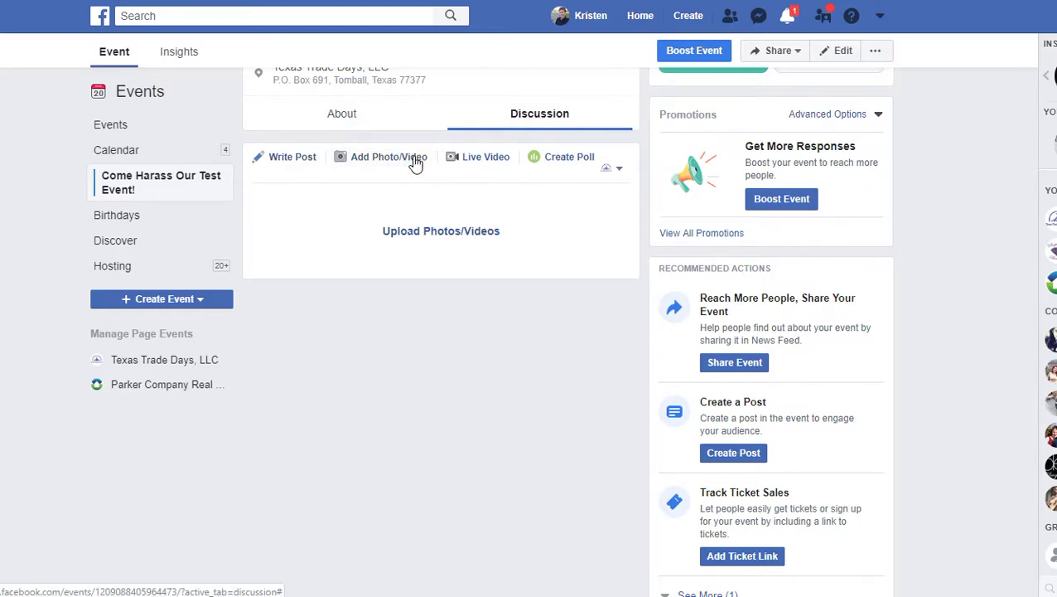
left_click(441, 231)
Step: Caption the photo post "What's up! What's up!" and publish it to the event discussion
left_click(442, 215)
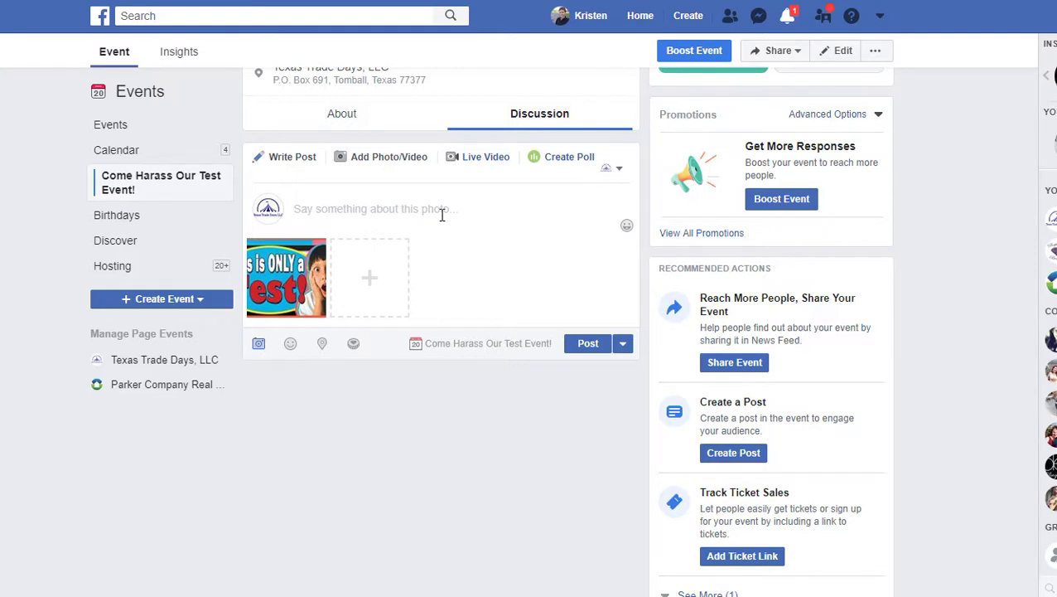
type("What's up!")
key("BackSpace")
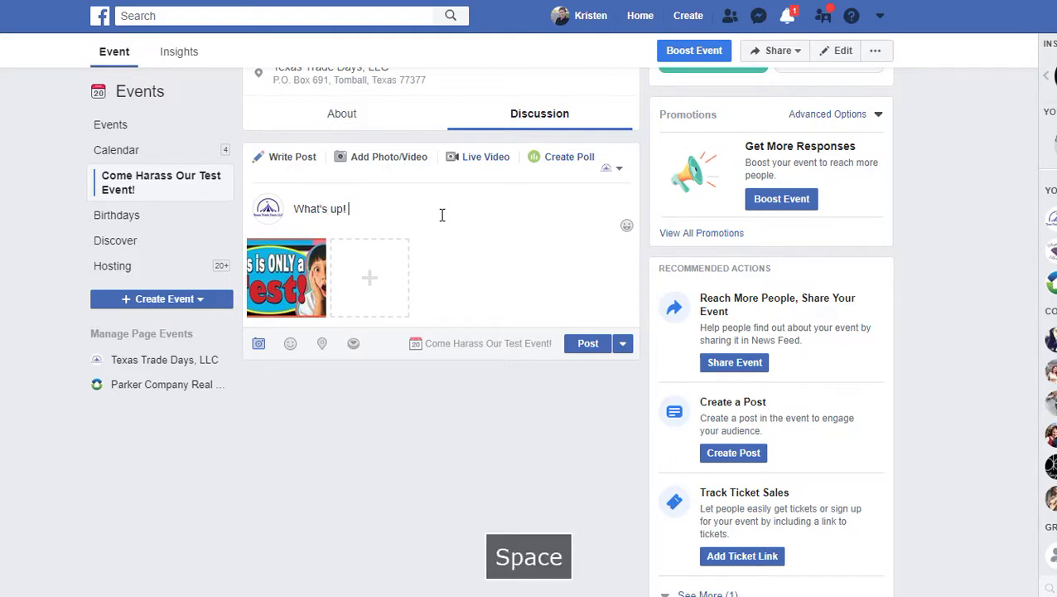
type("What's up!")
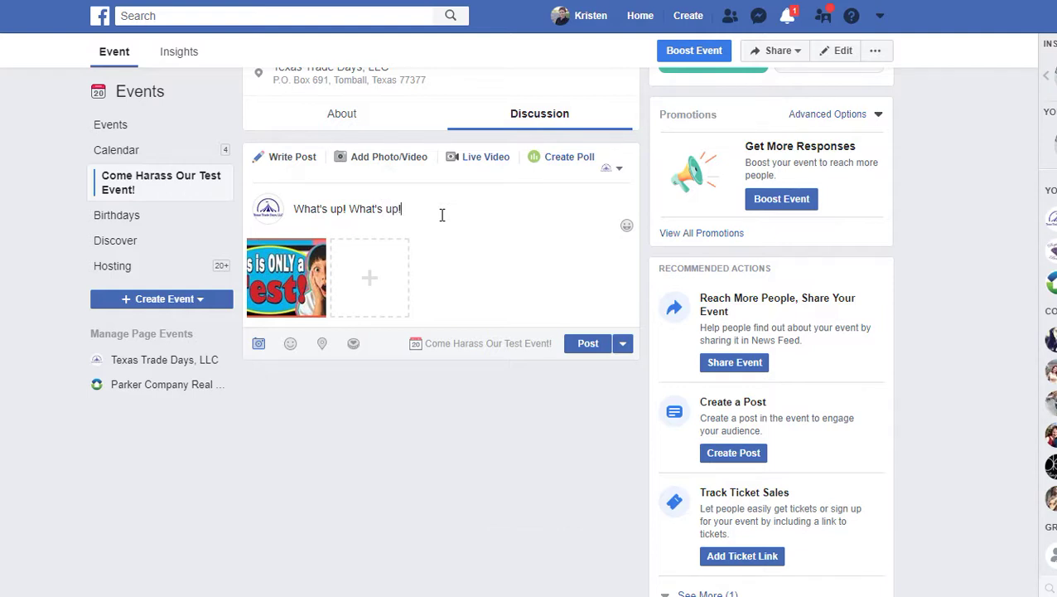
left_click(588, 344)
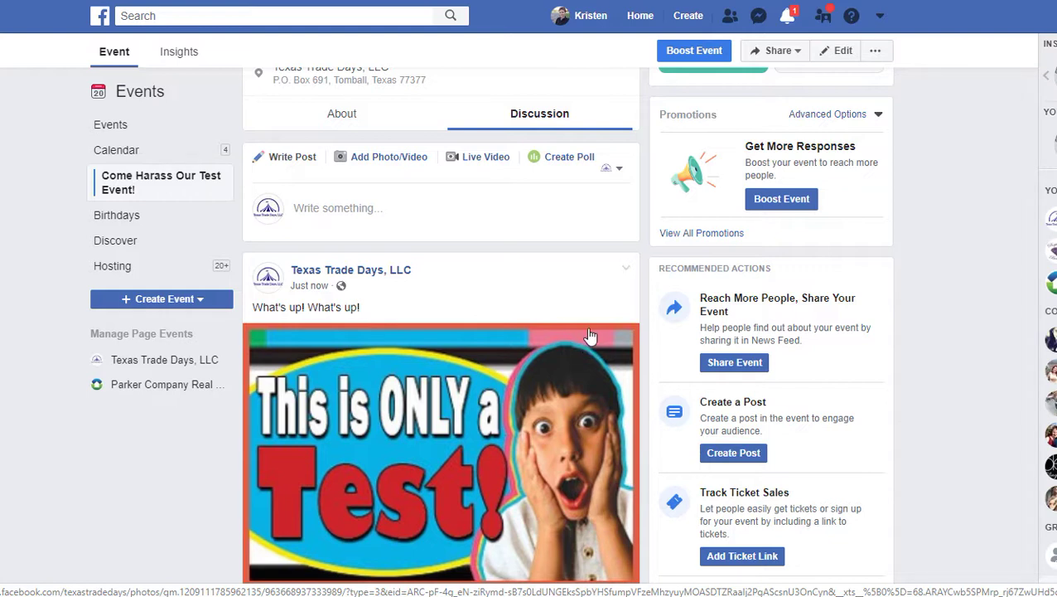
Step: From the event's About section, publish the post "This is what happens when you post under the event About tab."
left_click(352, 116)
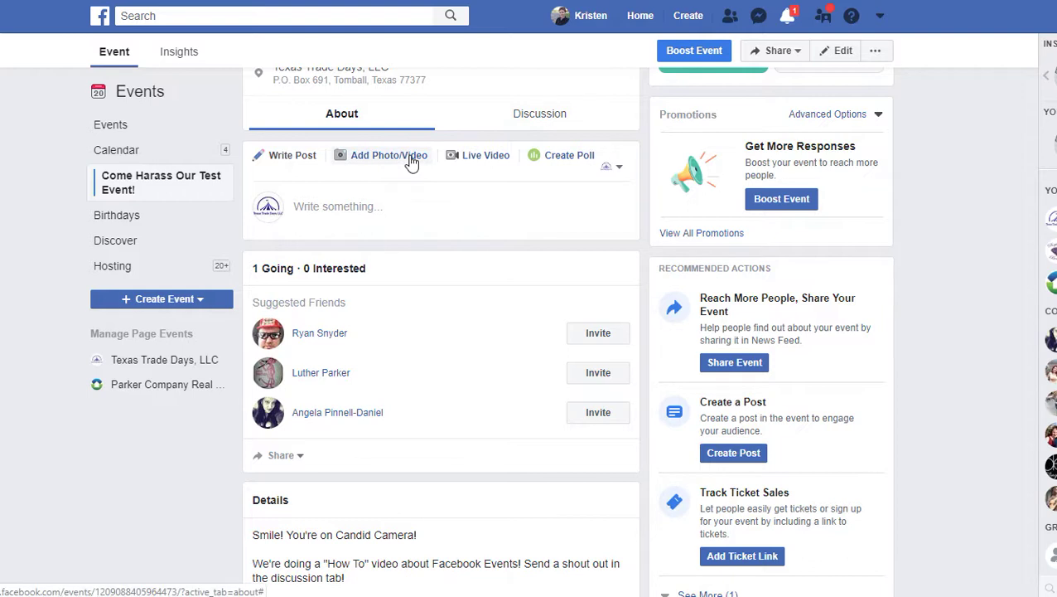
left_click(296, 158)
left_click(320, 202)
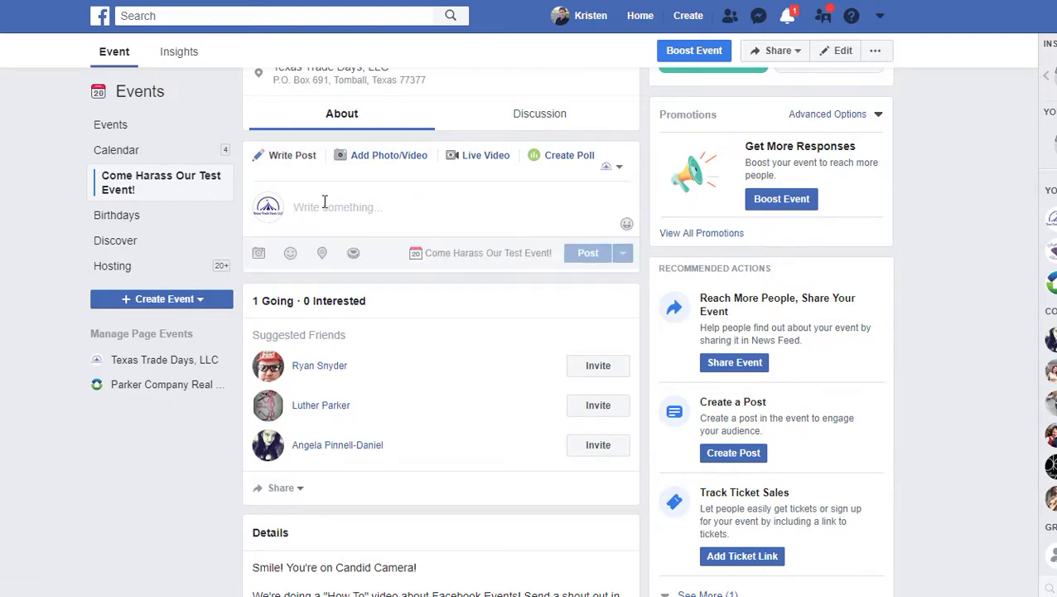
type("This is wh")
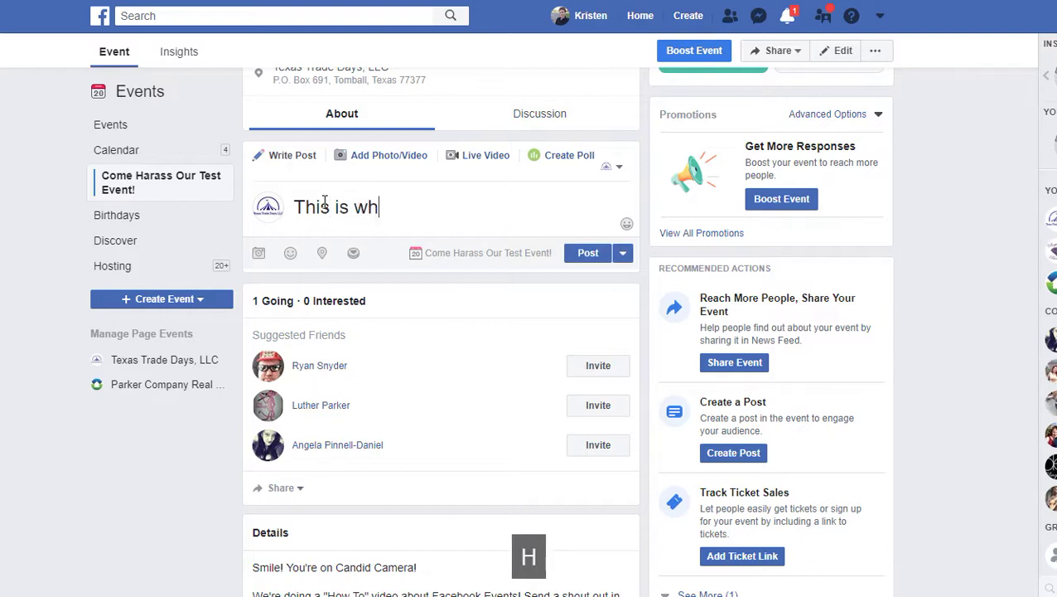
type("at happens")
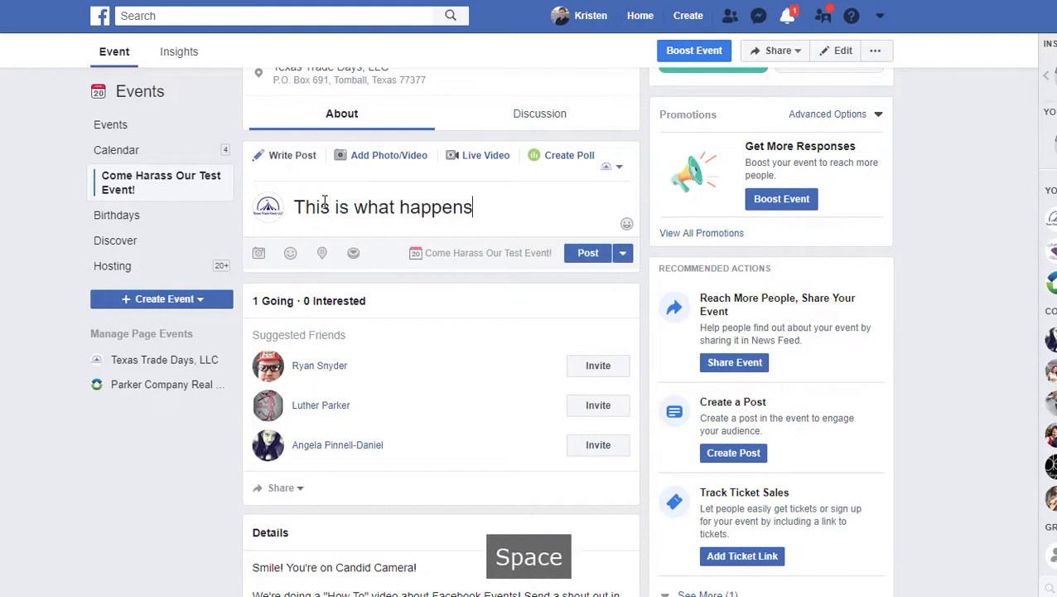
type(" when you pos")
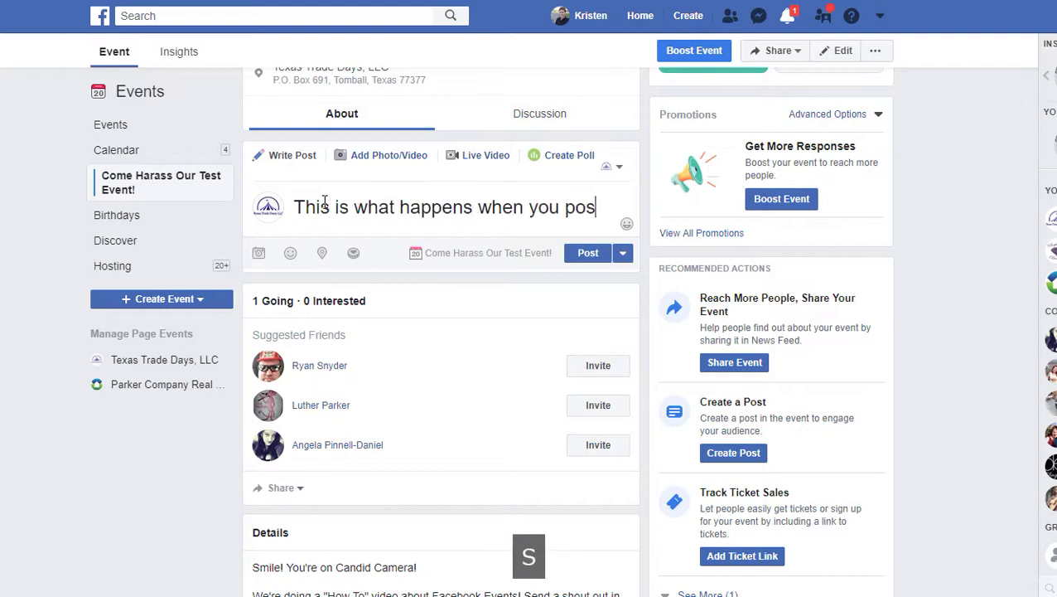
type("t under t")
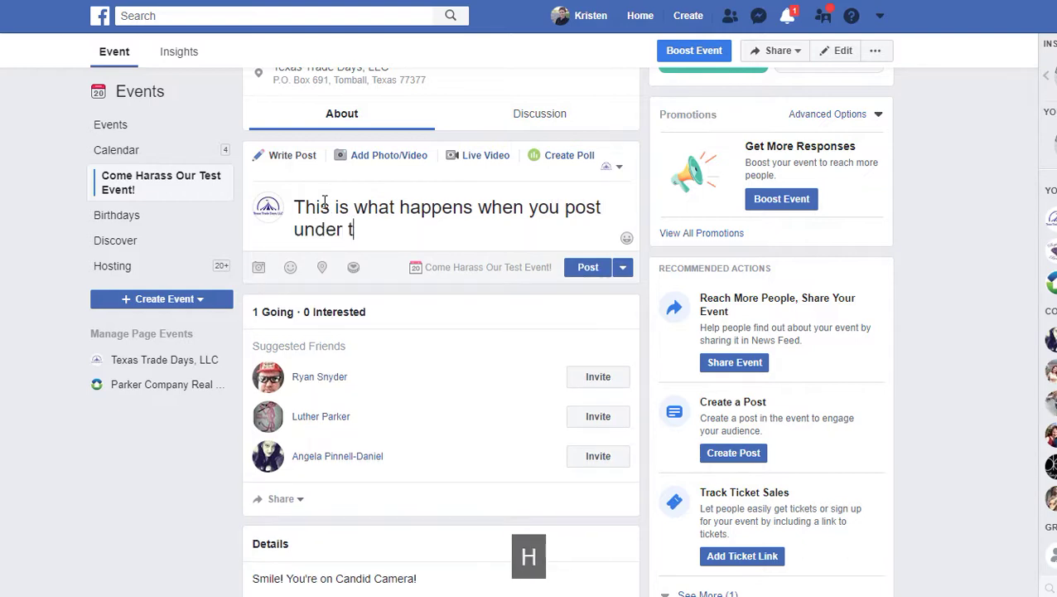
type("he event ")
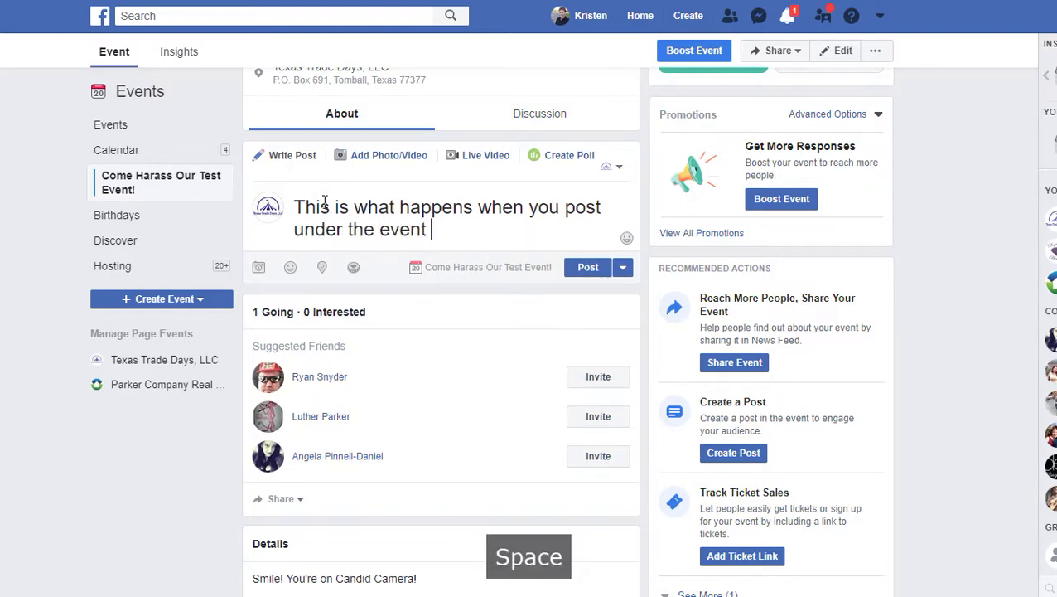
type("About")
type("tab.")
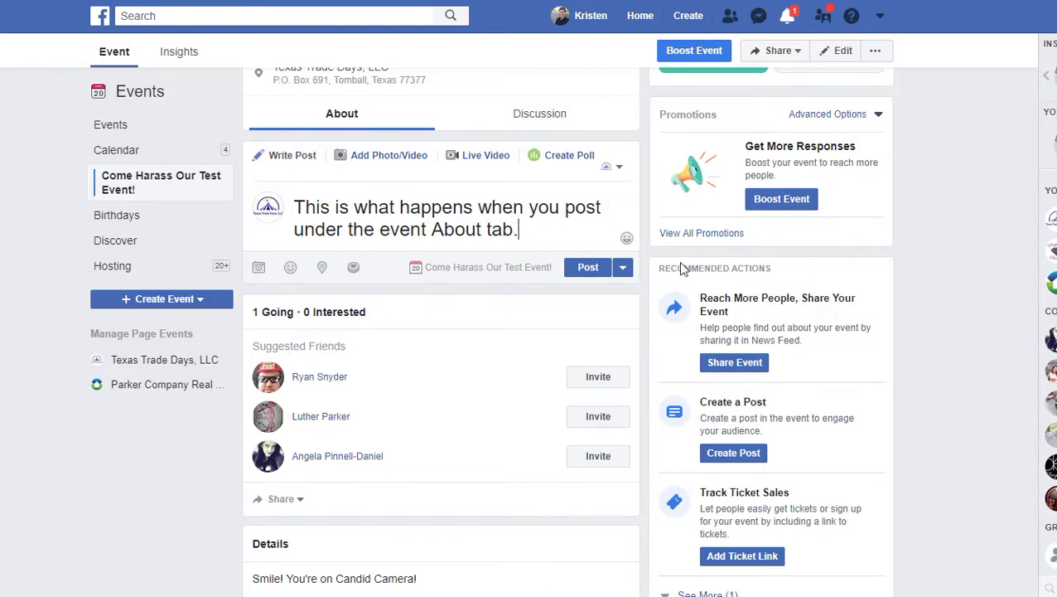
left_click(600, 270)
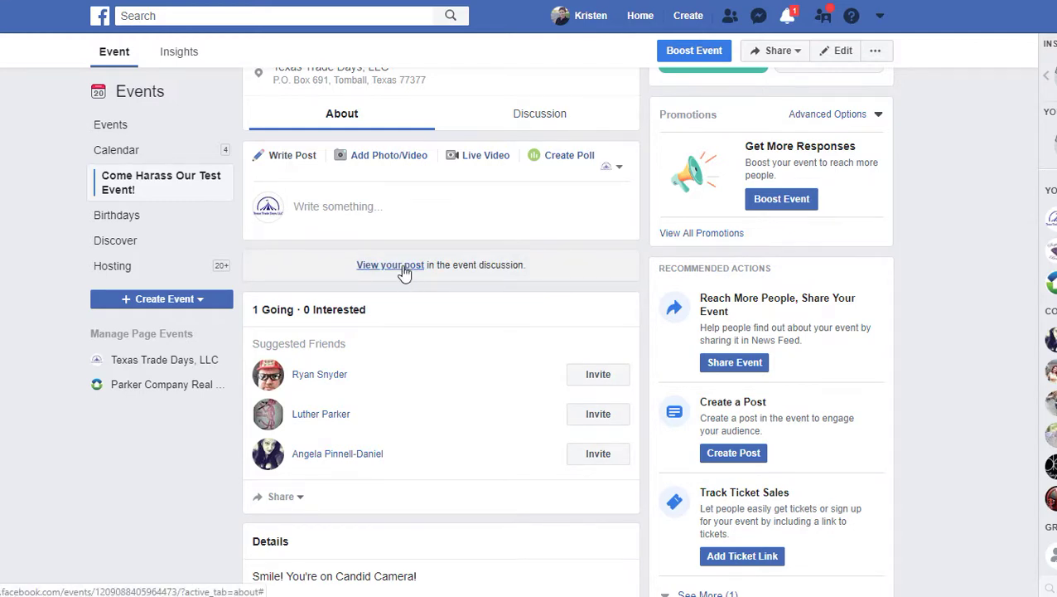
Step: View the new text post in the event discussion and look through the older photo post below it
left_click(404, 266)
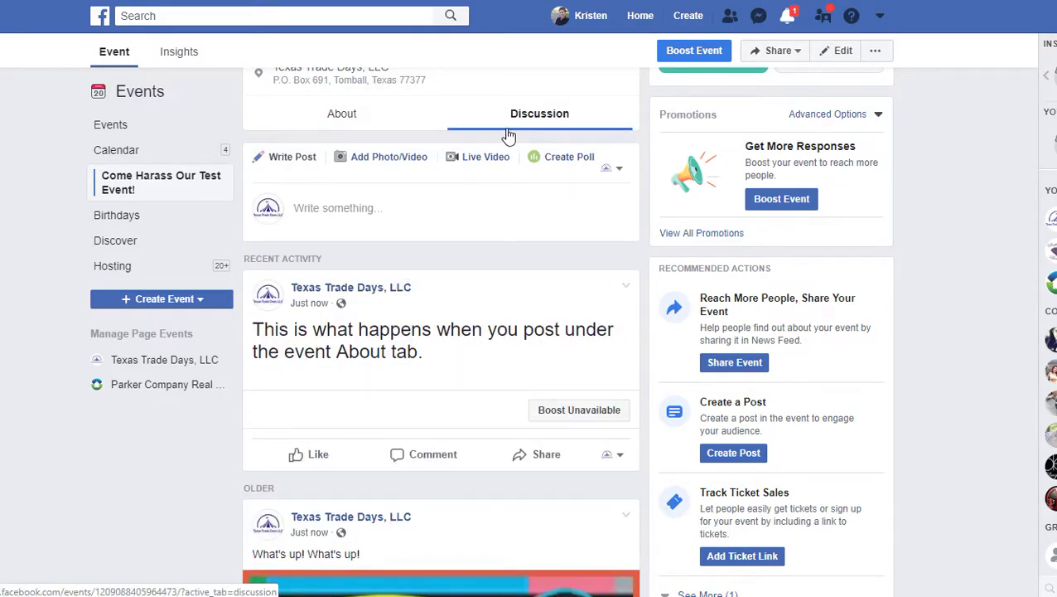
scroll(467, 361, "down", 3)
scroll(465, 361, "up", 2)
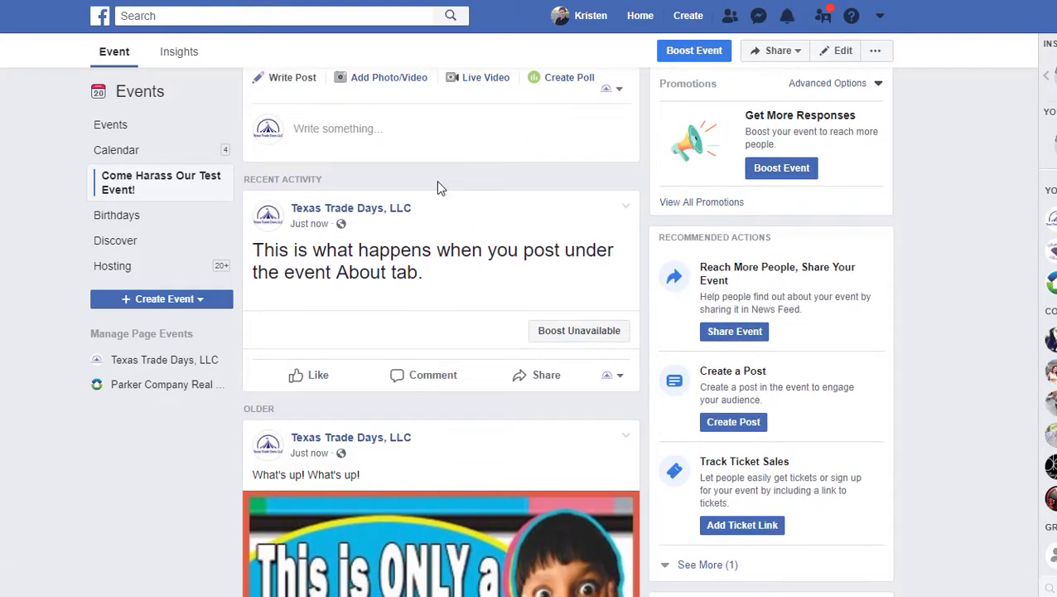
scroll(438, 184, "down", 2)
scroll(440, 188, "down", 3)
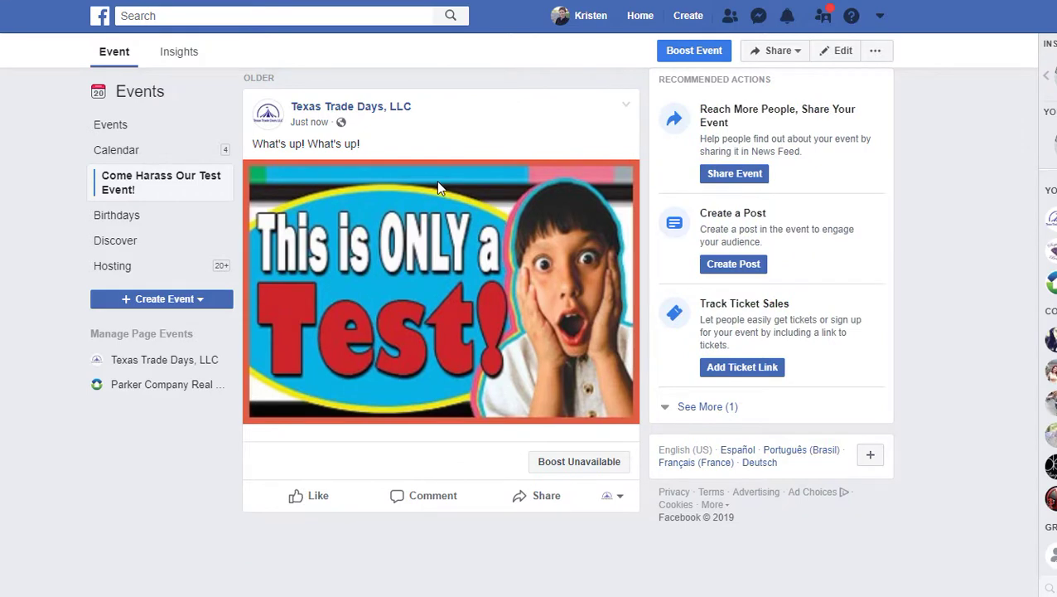
Step: Check why boosting is unavailable for the photo post, and dismiss the explanation
left_click(617, 469)
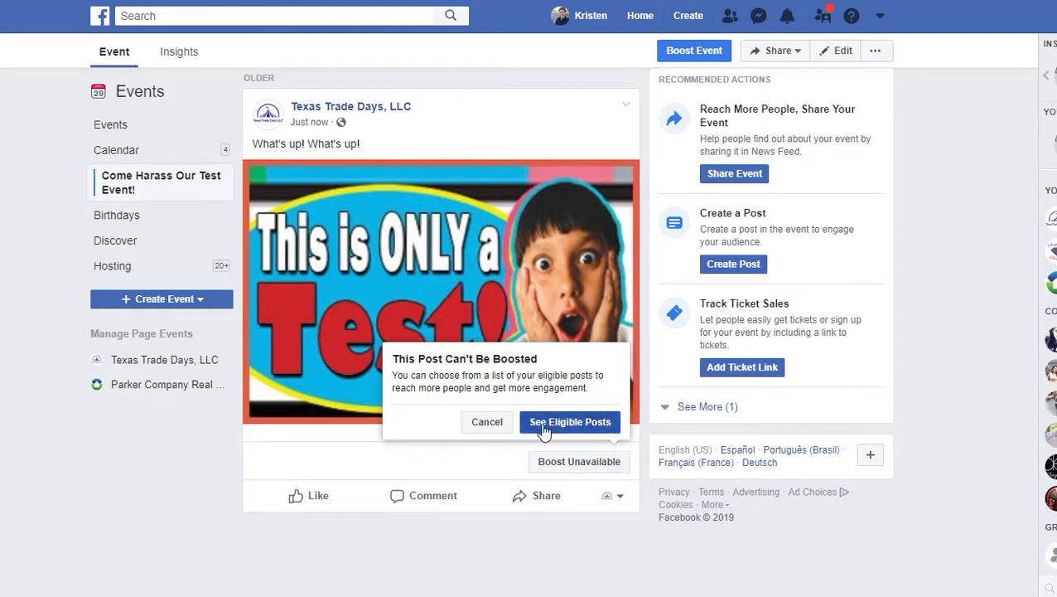
scroll(499, 263, "up", 1)
scroll(498, 264, "up", 3)
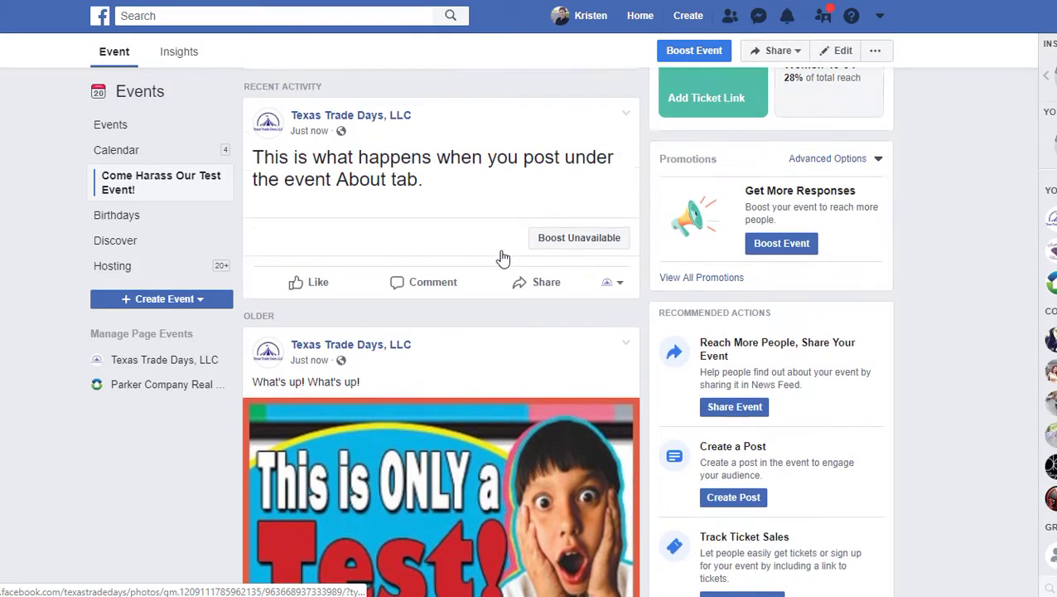
left_click(548, 162)
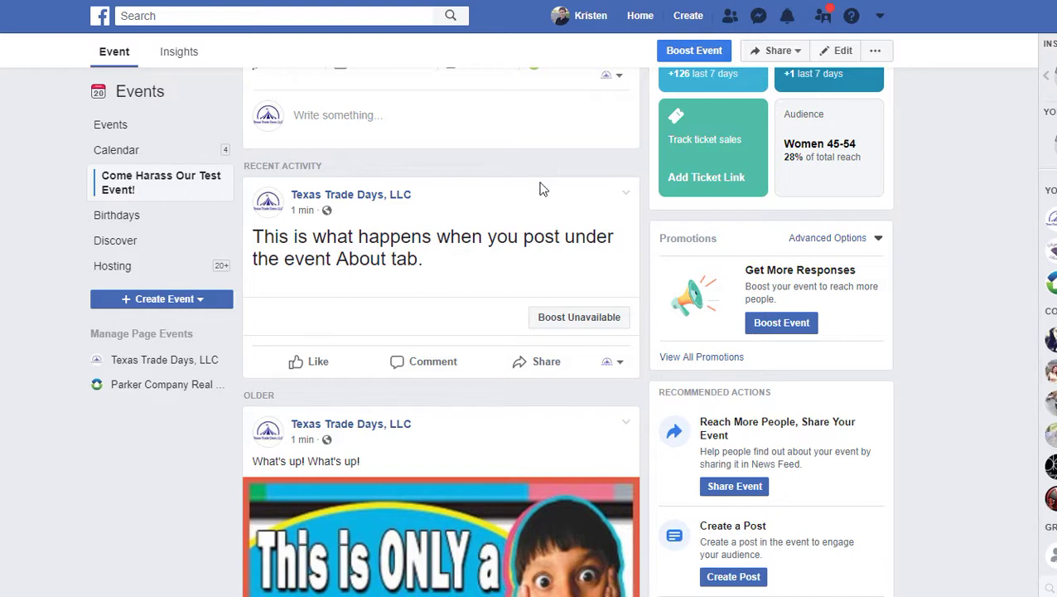
Step: Open the event's full insights and examine the detailed responses and reach charts
scroll(522, 240, "up", 1)
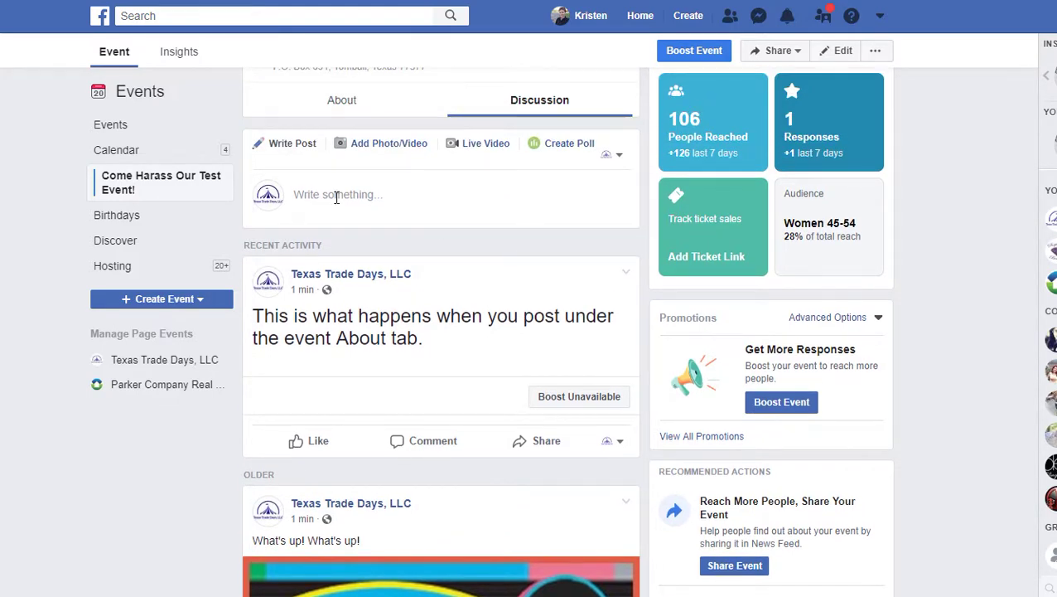
scroll(377, 296, "up", 5)
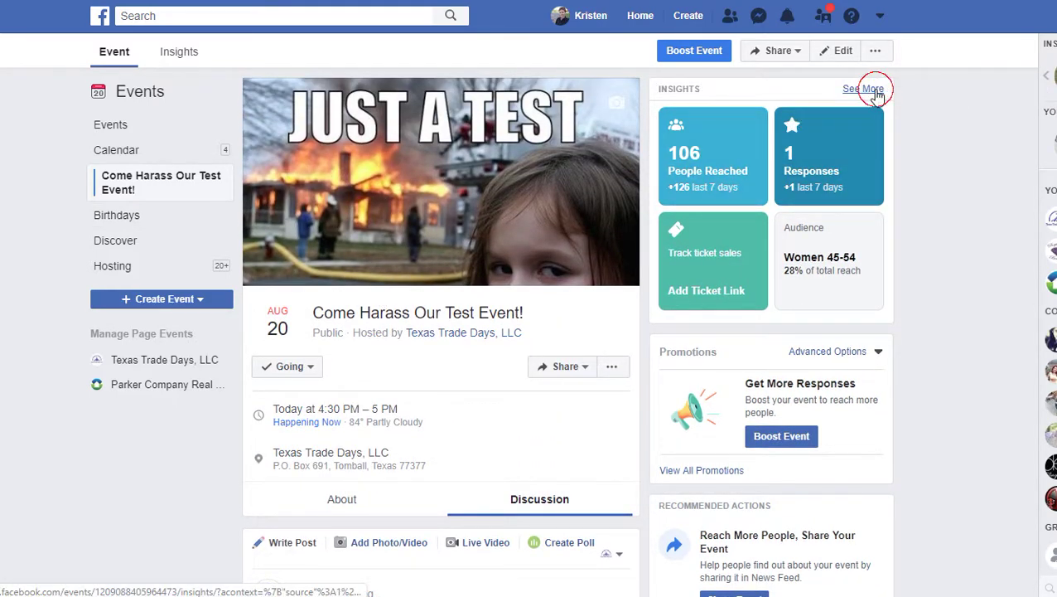
left_click(876, 93)
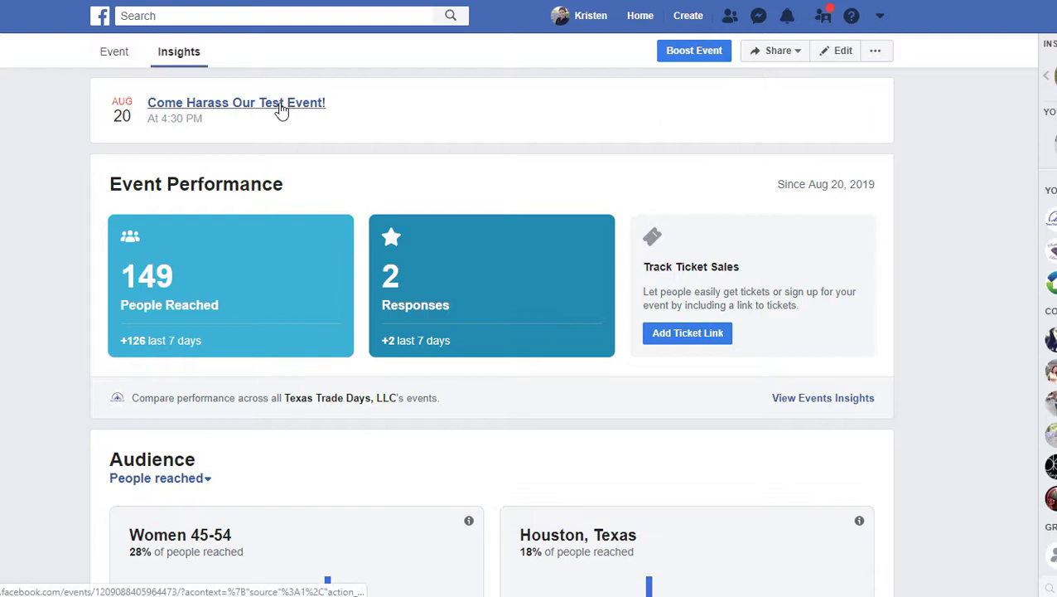
left_click(460, 284)
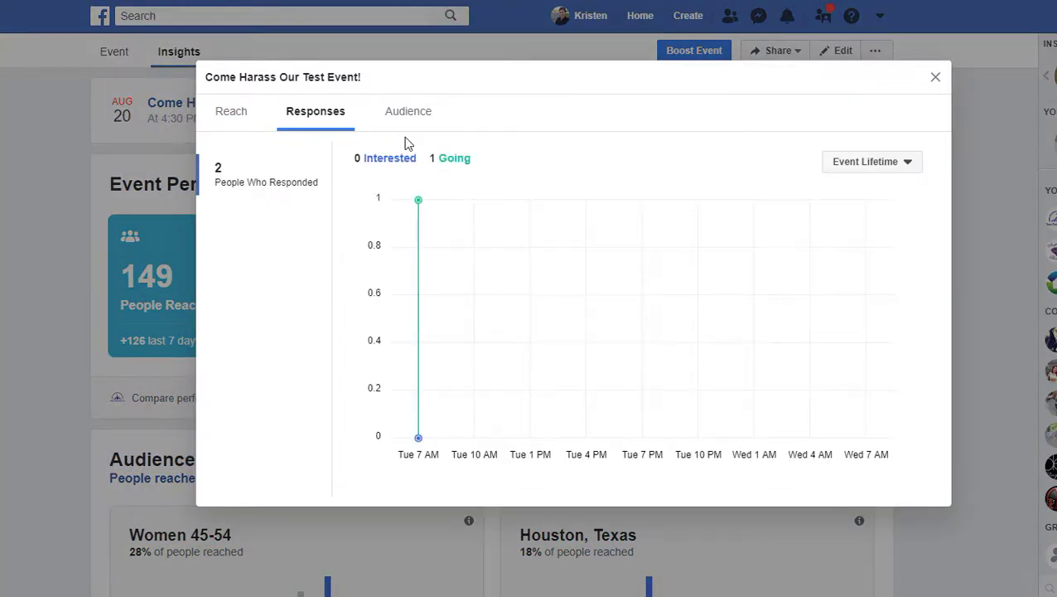
left_click(236, 118)
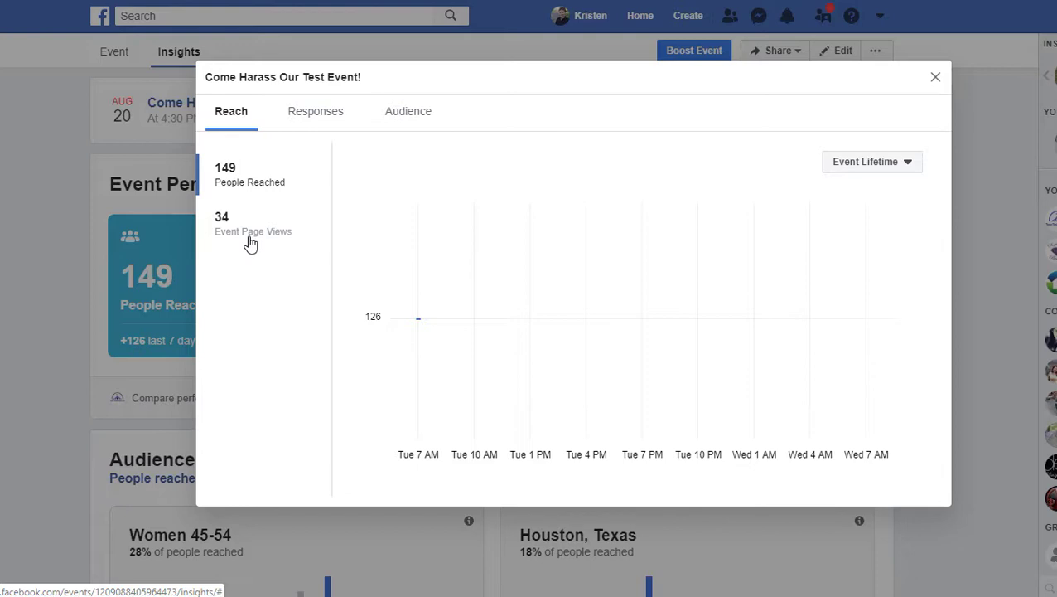
left_click(309, 114)
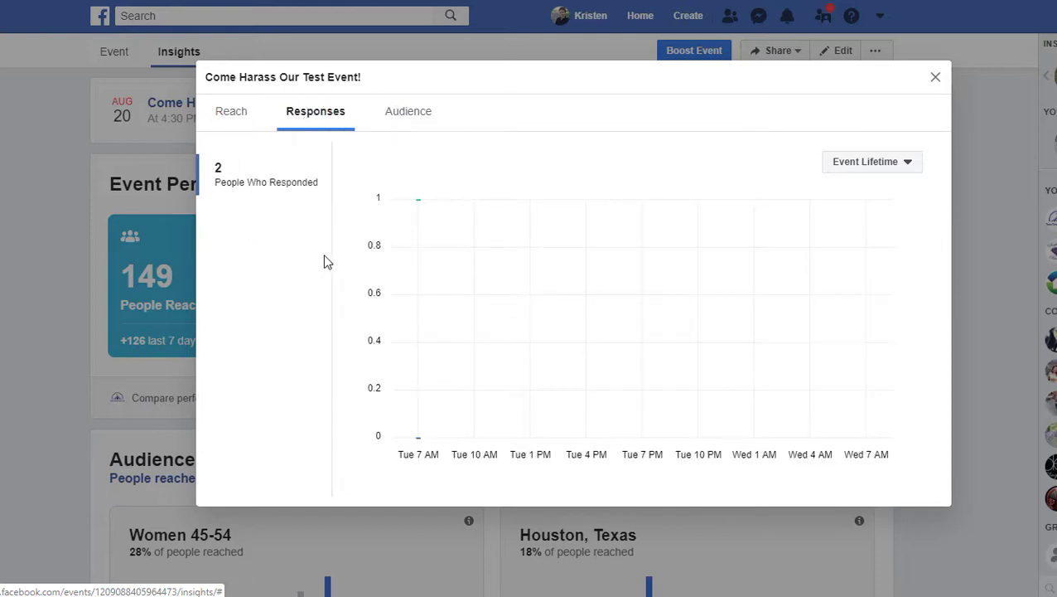
left_click(276, 193)
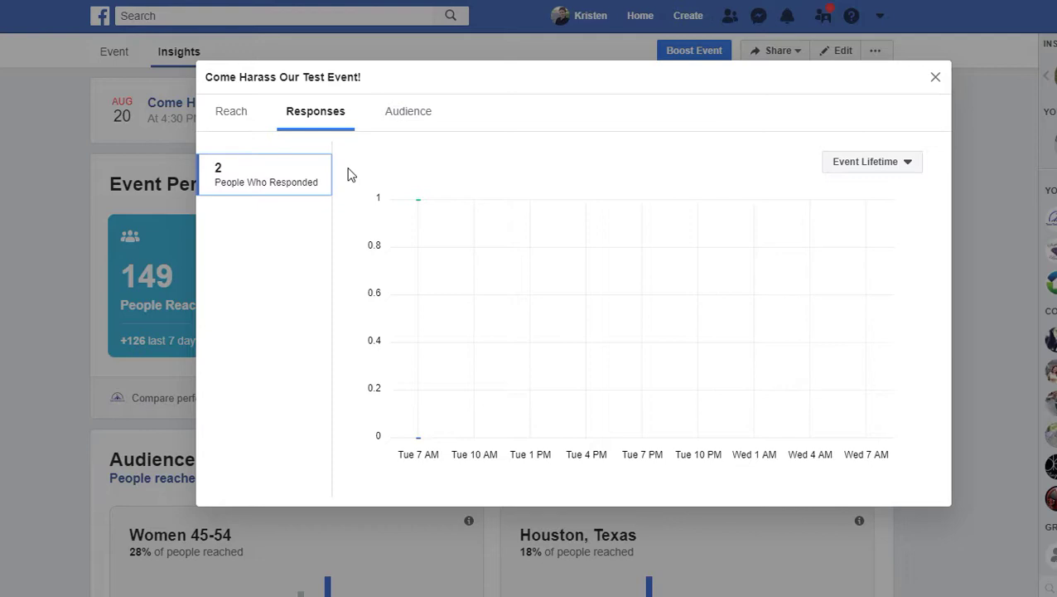
Step: Examine the audience demographics by age and gender, and switch them to people who responded
left_click(403, 125)
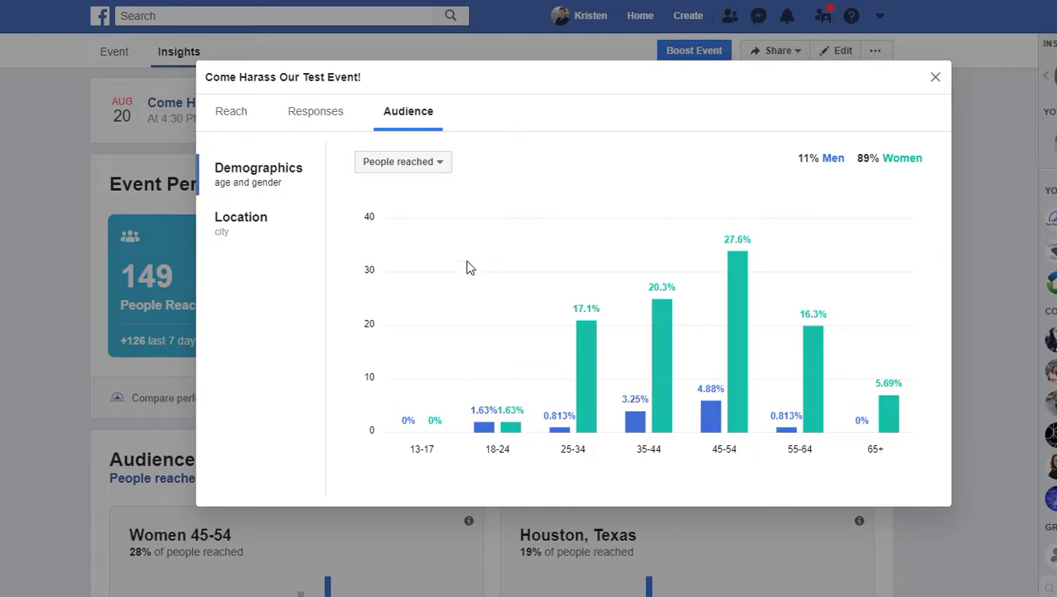
left_click(434, 165)
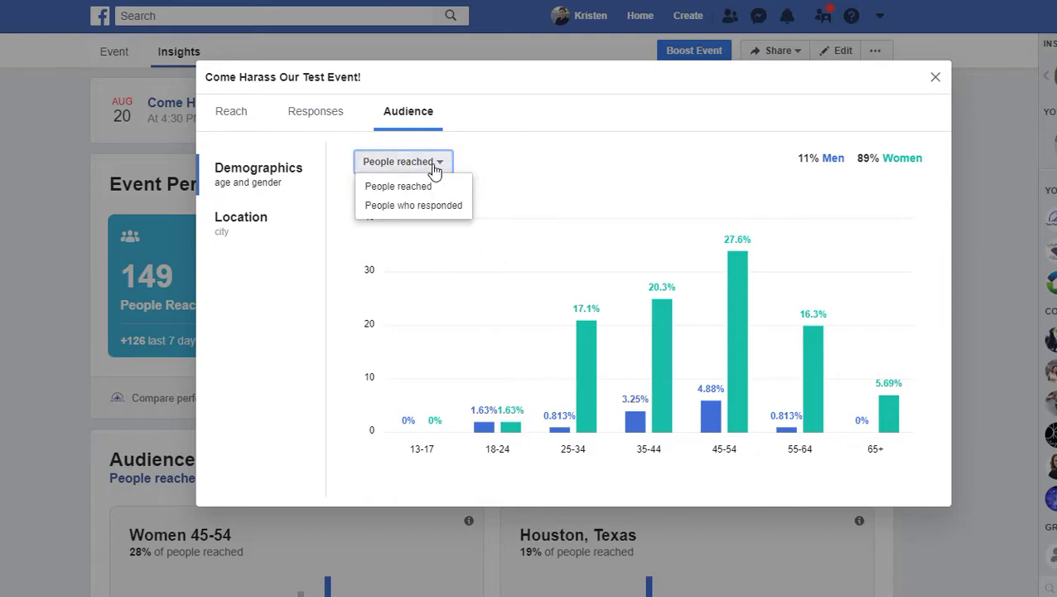
left_click(445, 209)
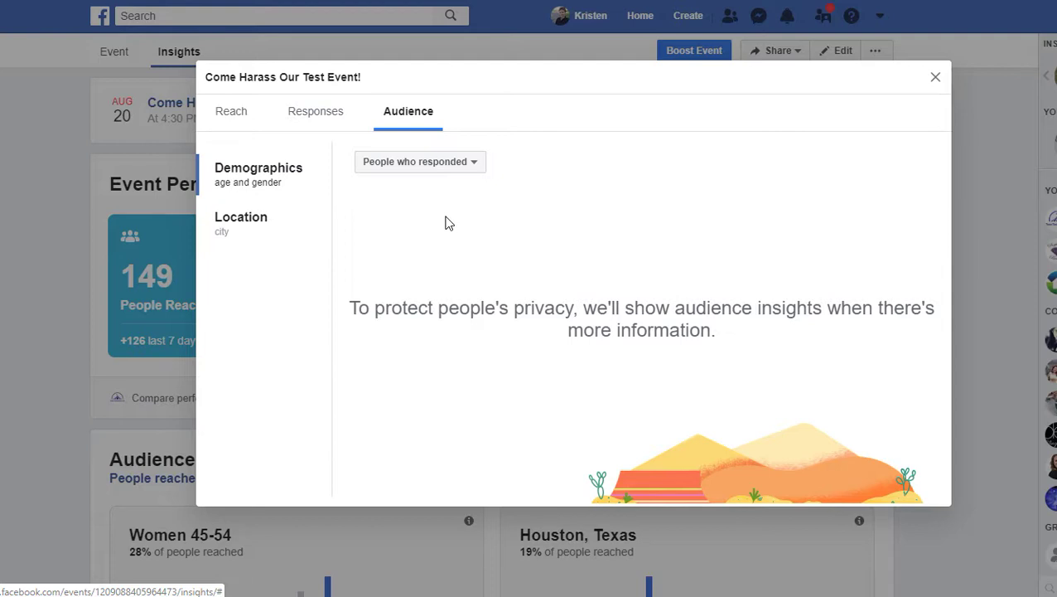
Step: Return to the event's reach chart and close the detailed insights
left_click(246, 120)
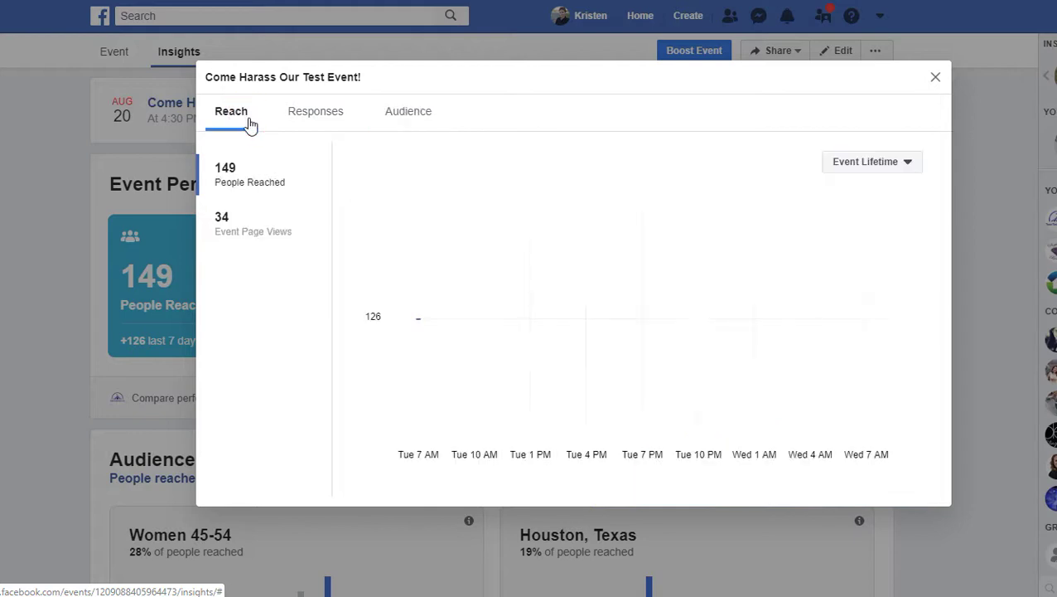
left_click(937, 79)
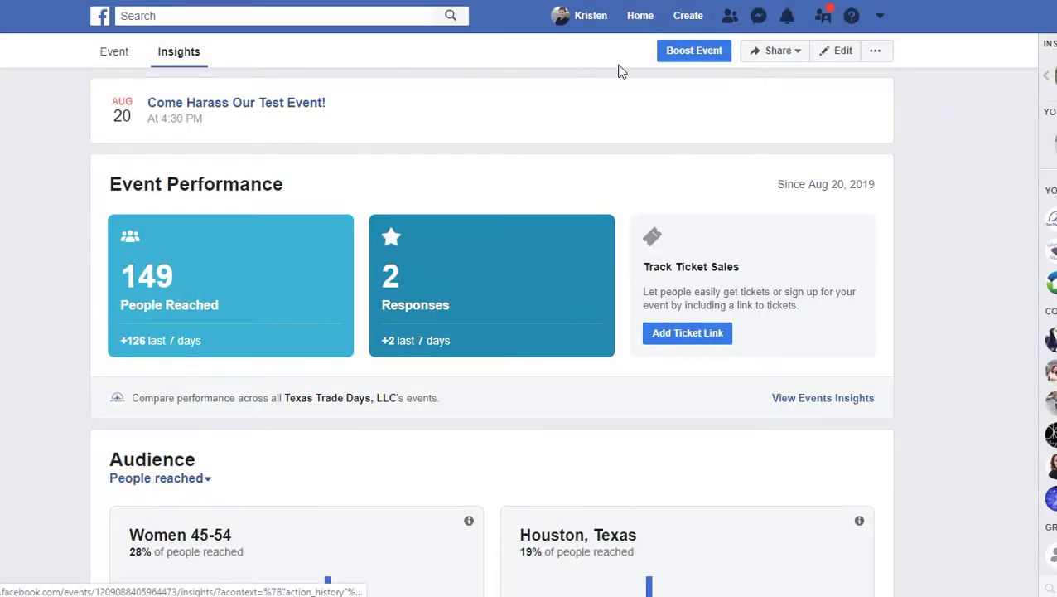
Step: Open the test event for editing, set its end time to 5:30 PM and try to save the change
left_click(831, 50)
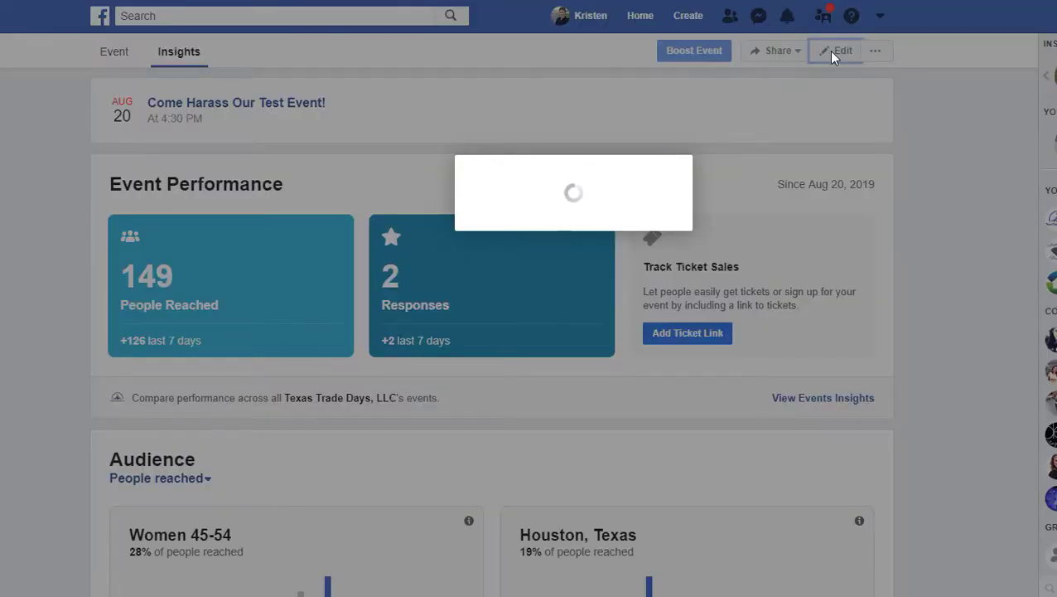
scroll(562, 302, "down", 4)
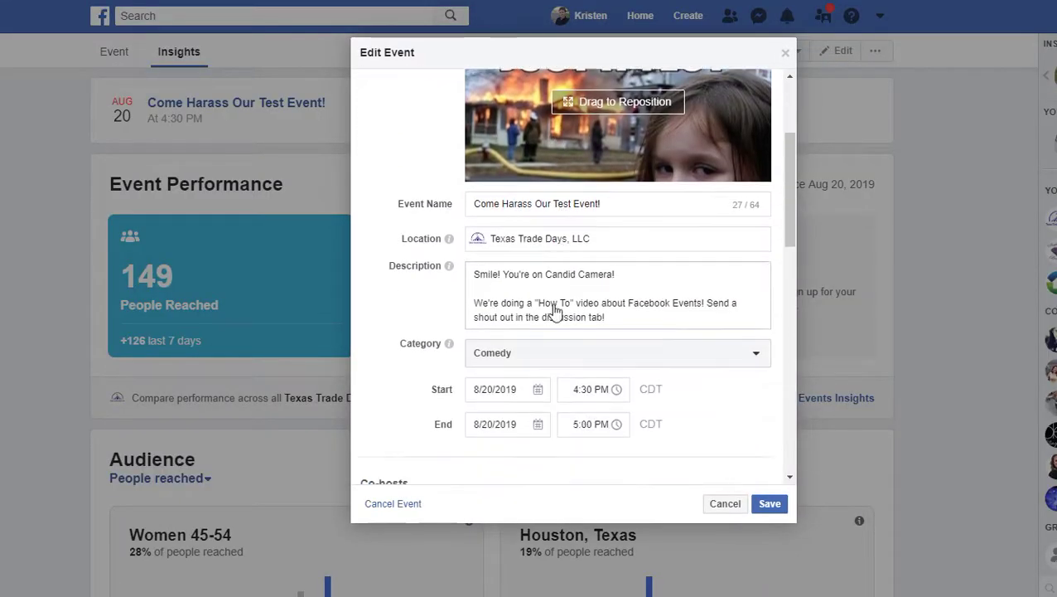
left_click(591, 286)
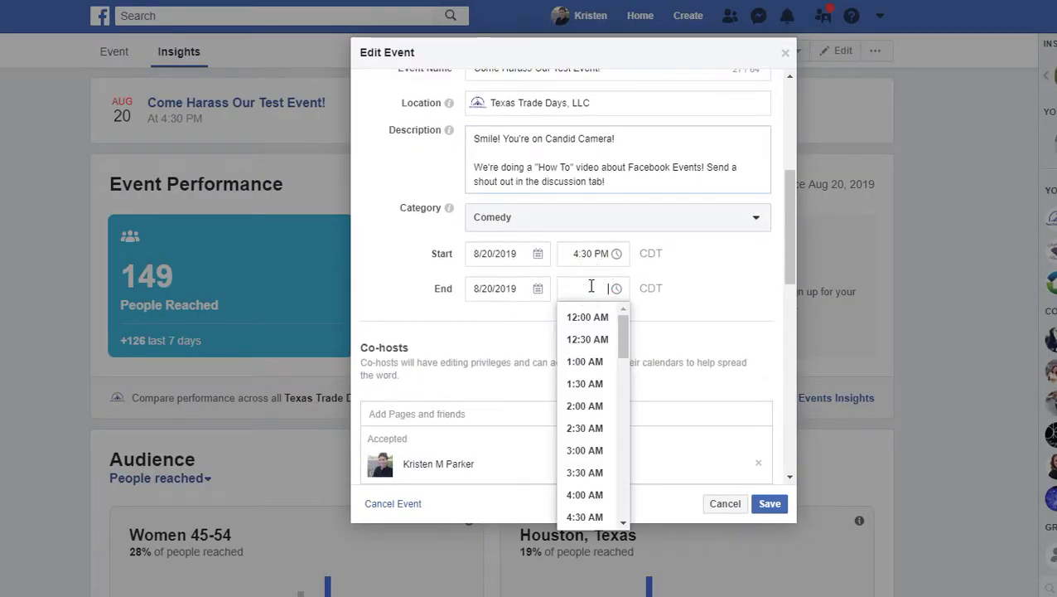
type("5")
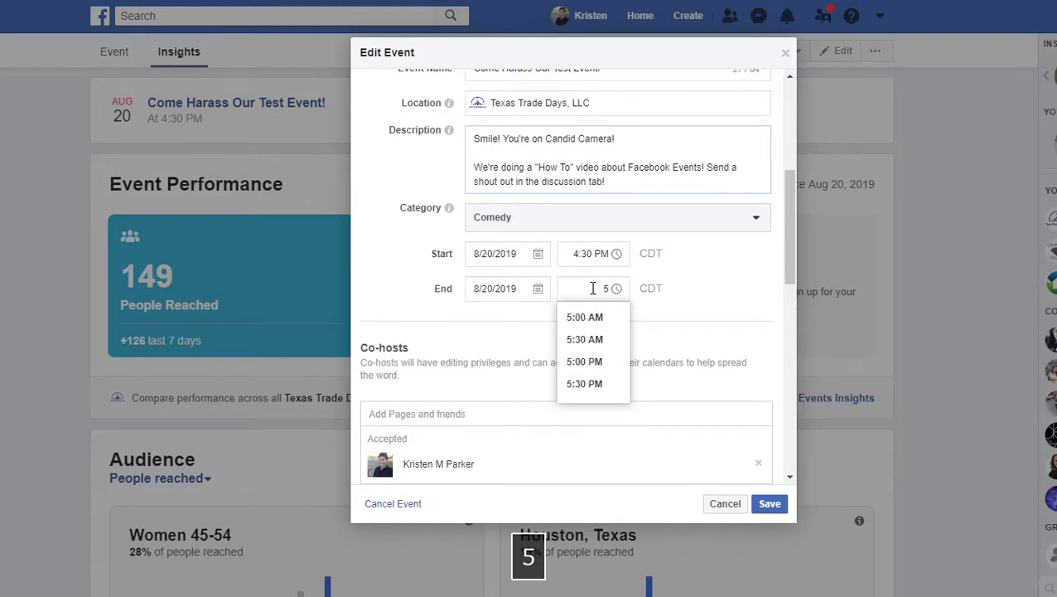
left_click(592, 386)
scroll(673, 302, "down", 5)
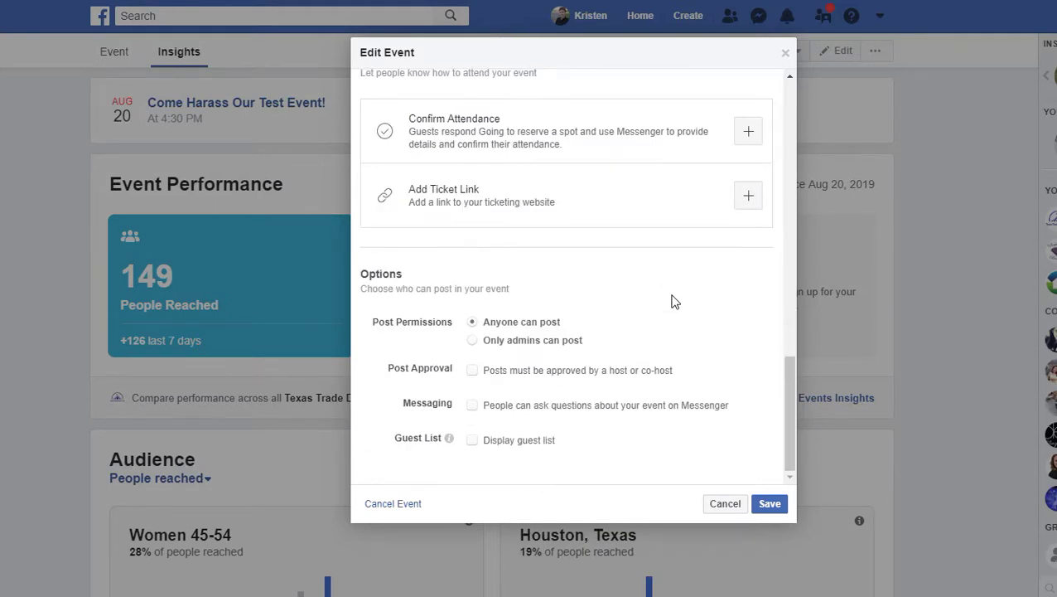
left_click(770, 504)
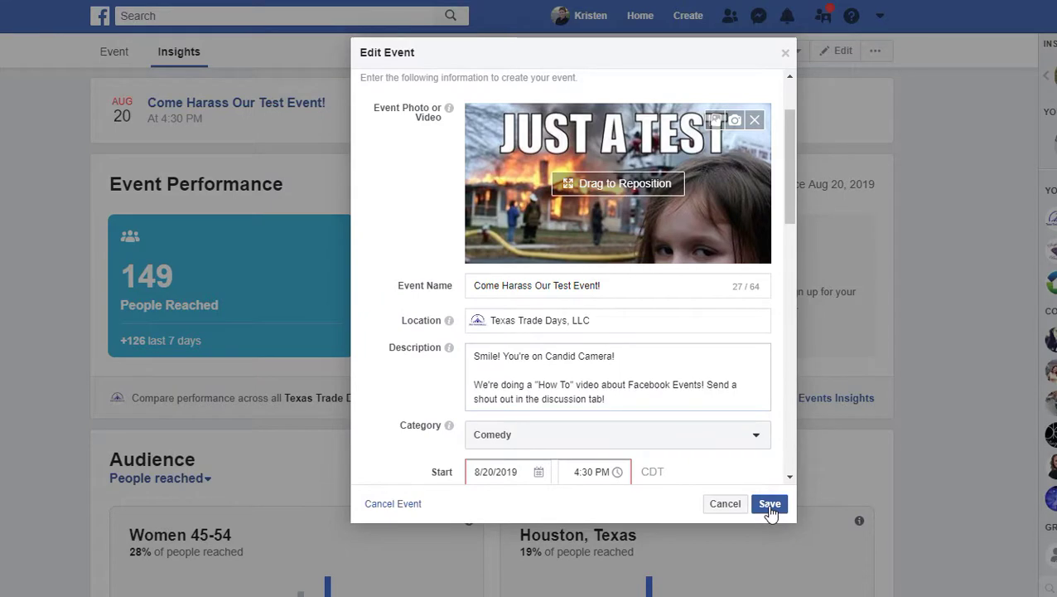
Step: Set the event's start time on 8/20/2019 to 5:00 PM
scroll(696, 435, "down", 4)
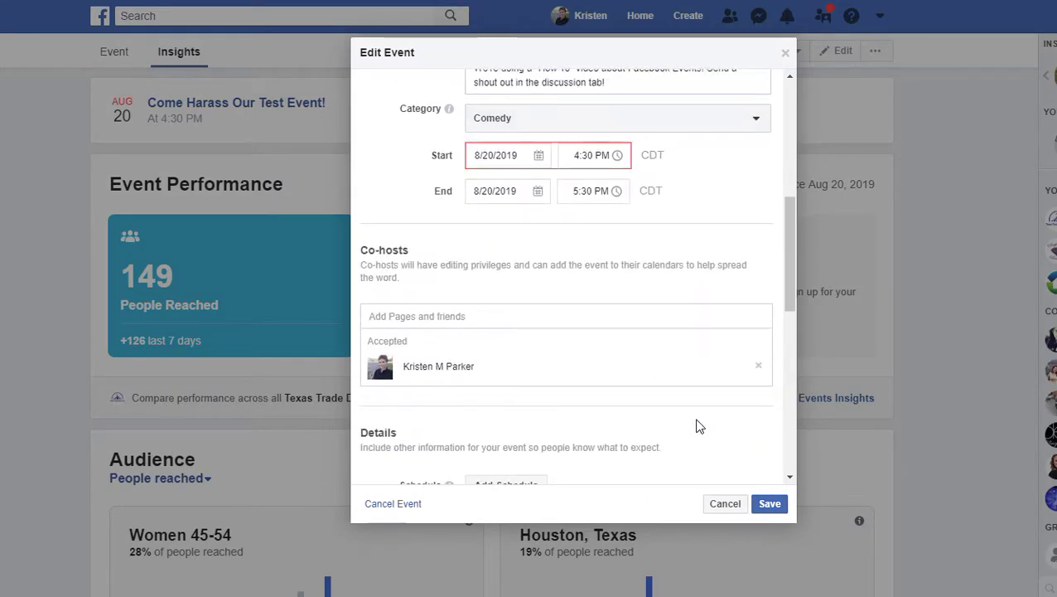
scroll(699, 426, "up", 5)
scroll(697, 418, "down", 4)
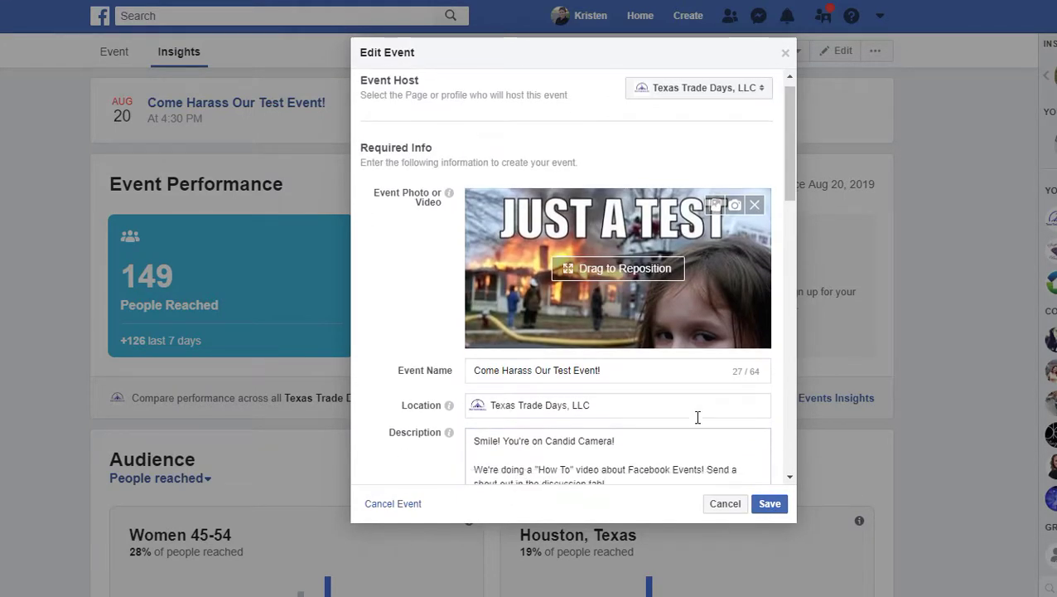
left_click(585, 254)
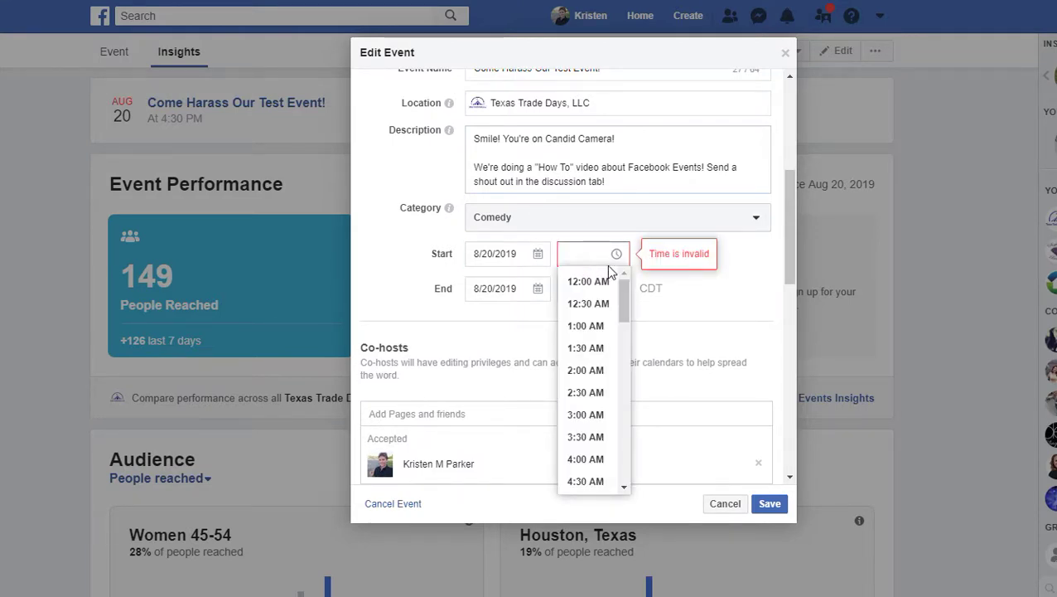
type("5")
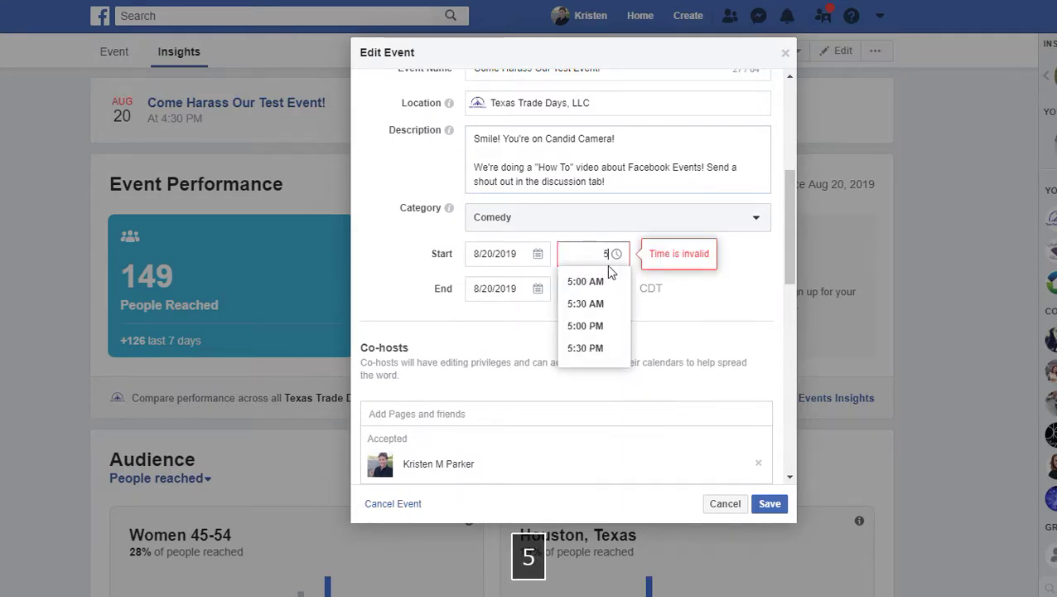
key("BackSpace")
type("4")
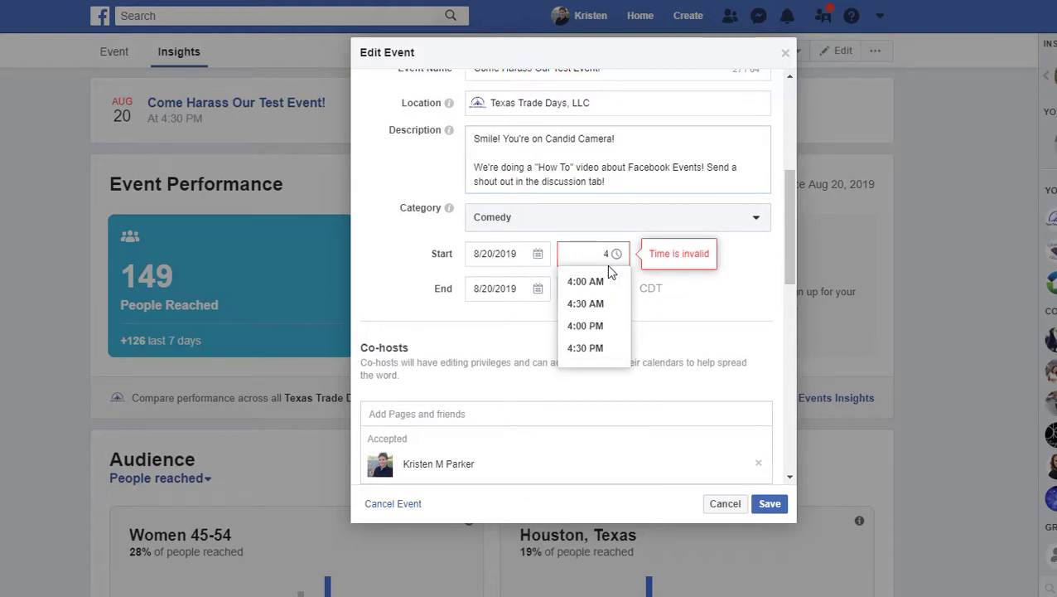
key("BackSpace")
type("5")
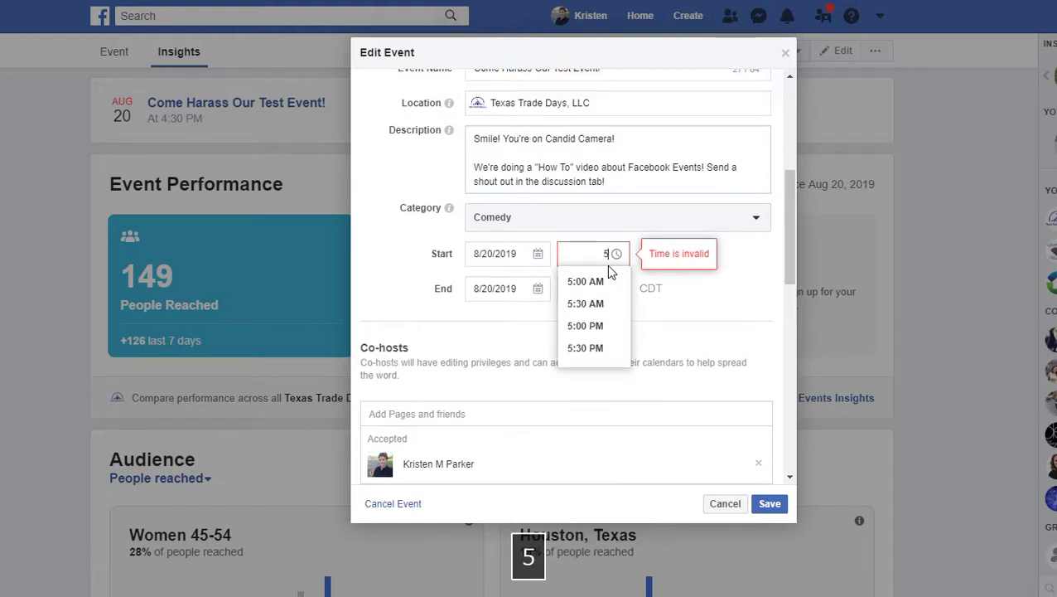
left_click(597, 326)
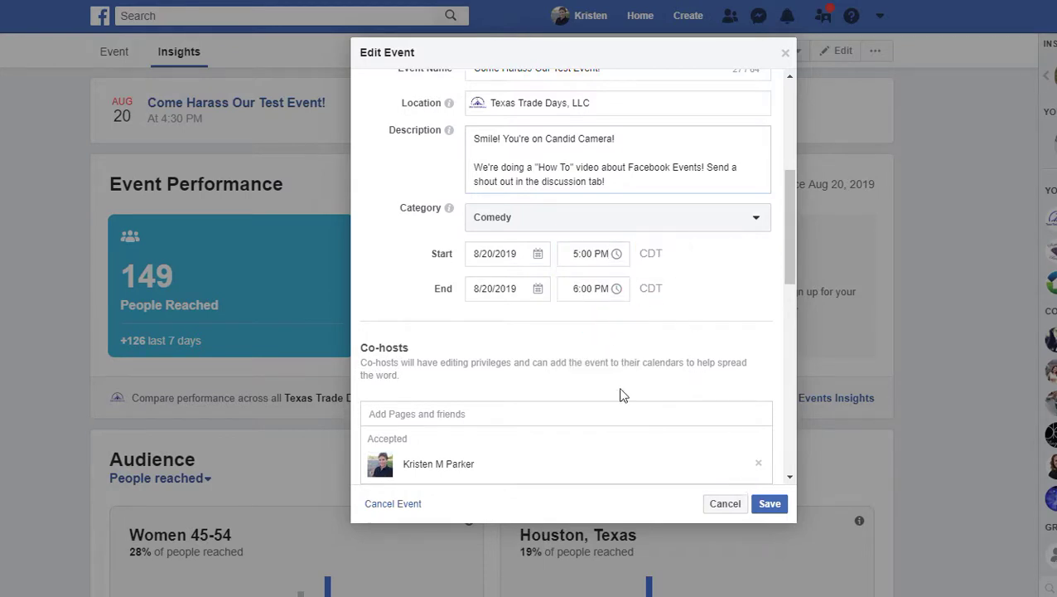
Step: Set the event's end time to 5:30 PM and save the edited event
left_click(573, 288)
key("BackSpace")
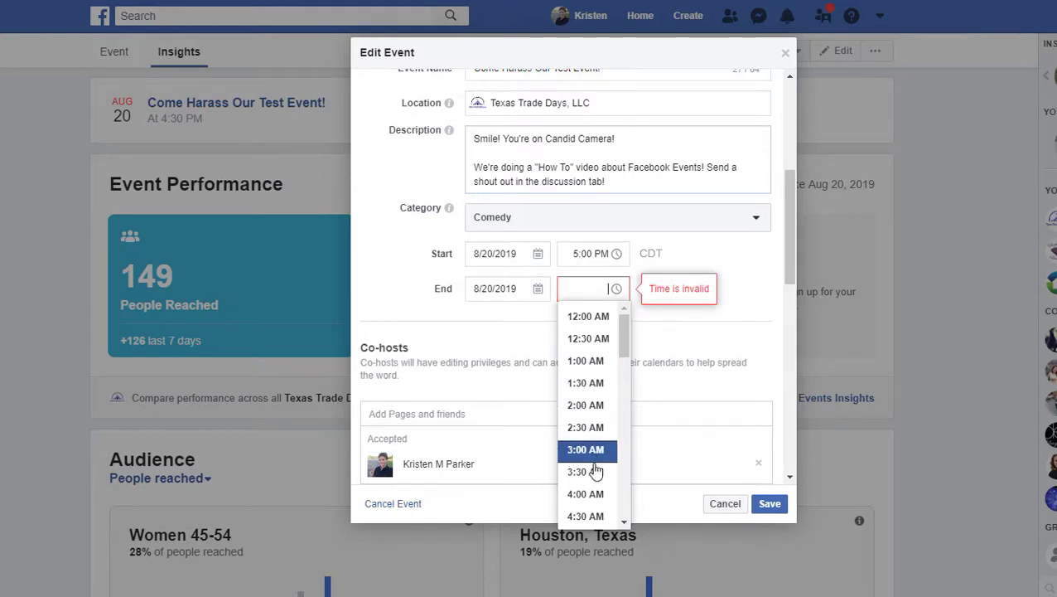
scroll(593, 473, "down", 2)
scroll(593, 476, "down", 7)
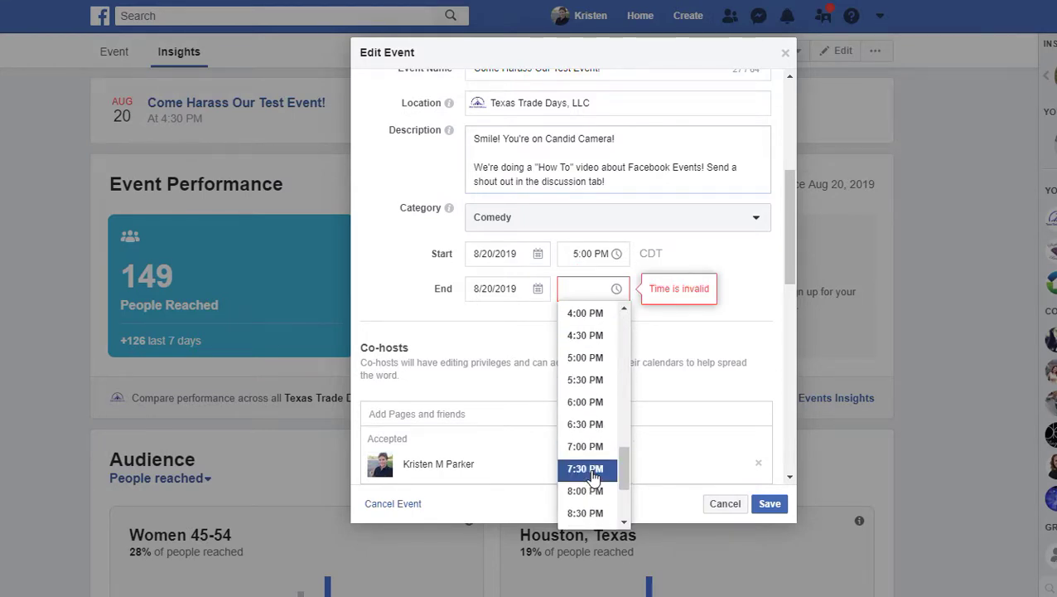
left_click(580, 379)
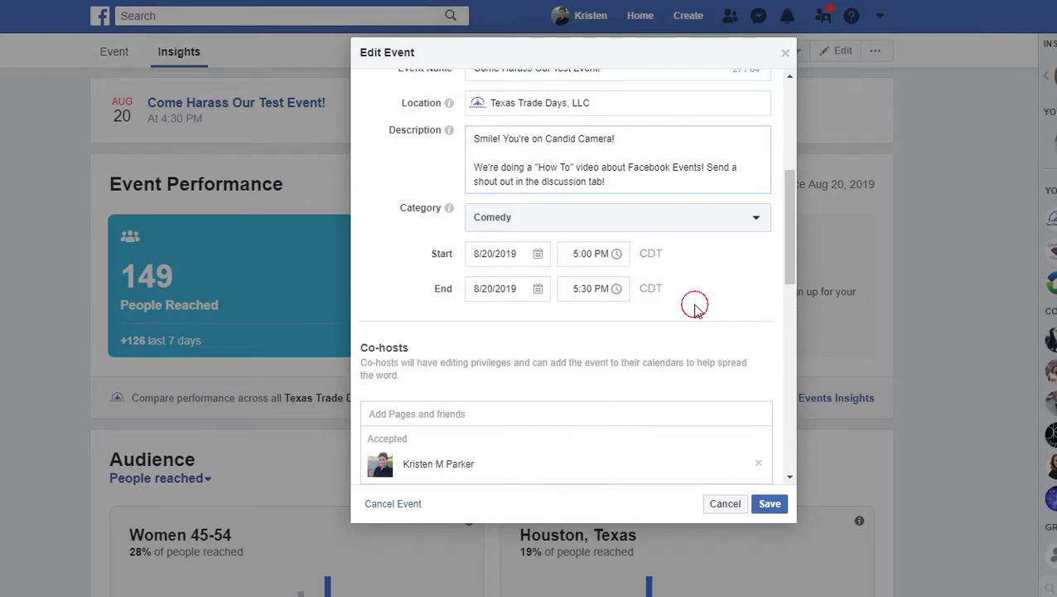
left_click(769, 503)
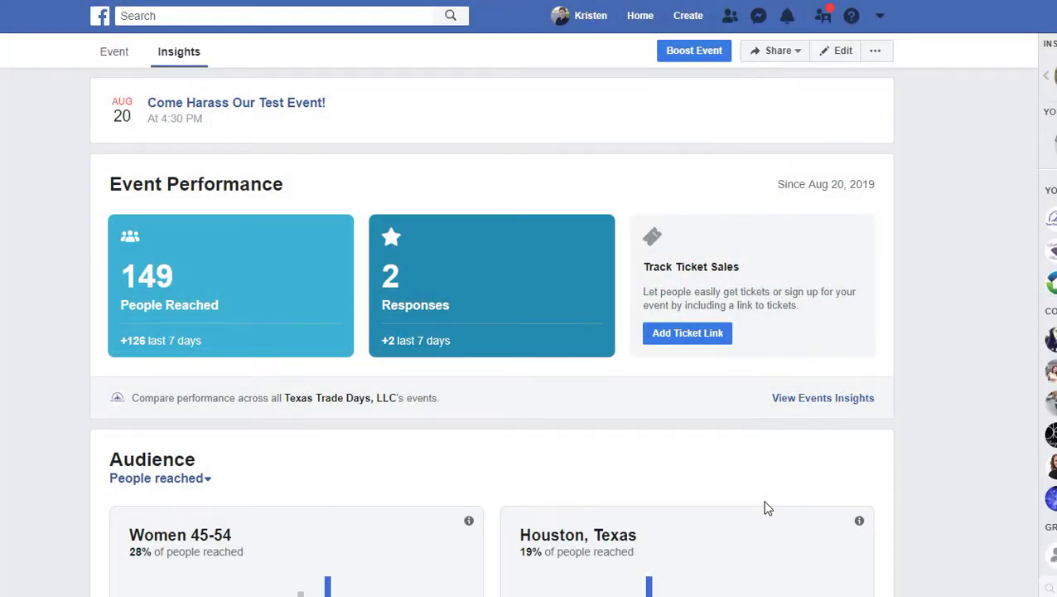
Step: Reload the event insights page to refresh the event details
mouse_move(545, 281)
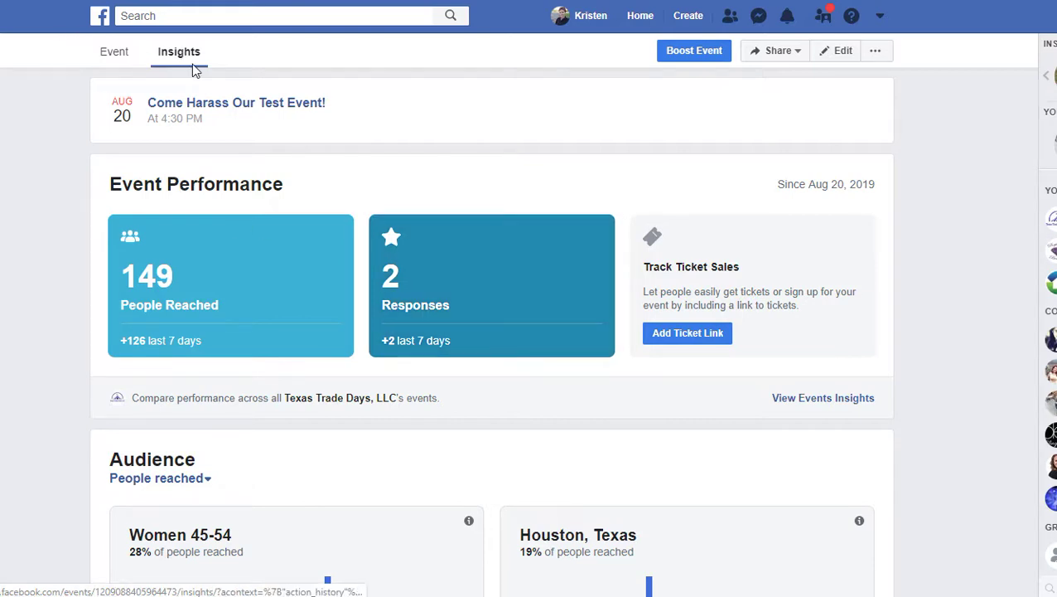
mouse_move(385, 295)
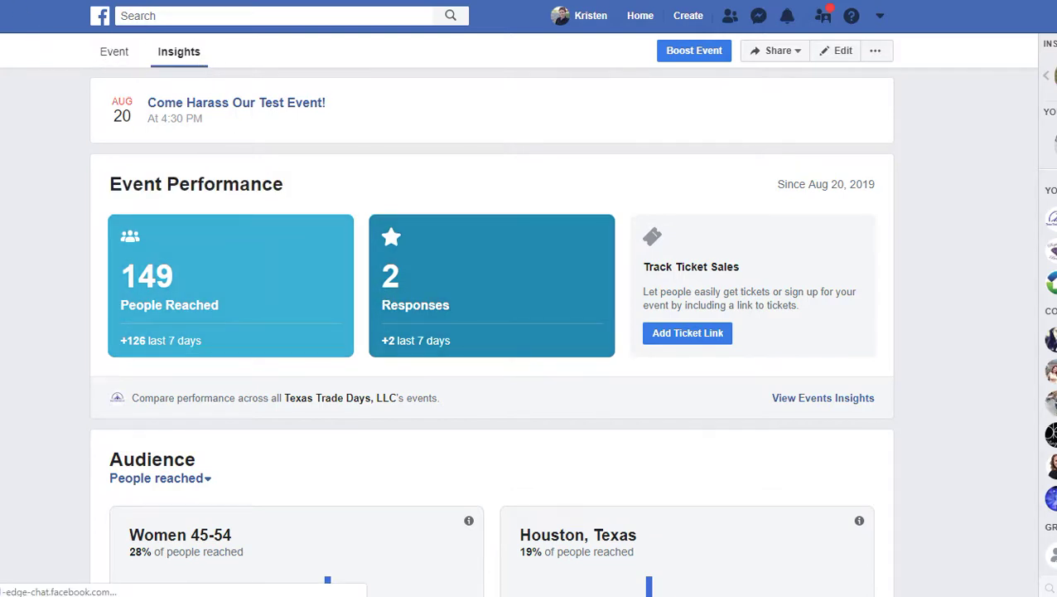
key("F5")
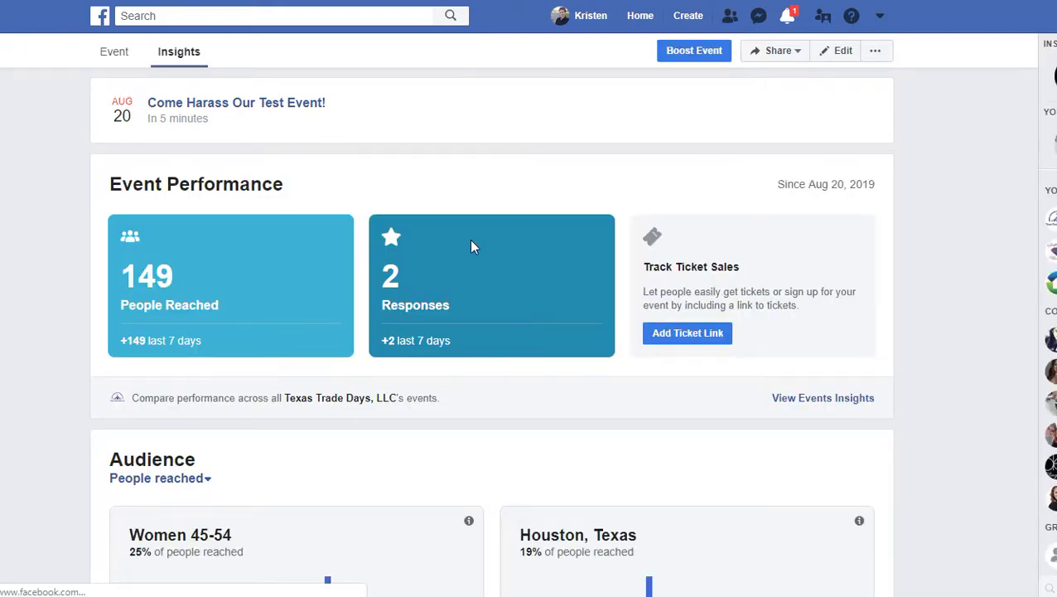
Step: Examine the audience summary and the recommended actions for sharing, ticket sales and event video in the event insights
scroll(473, 245, "down", 3)
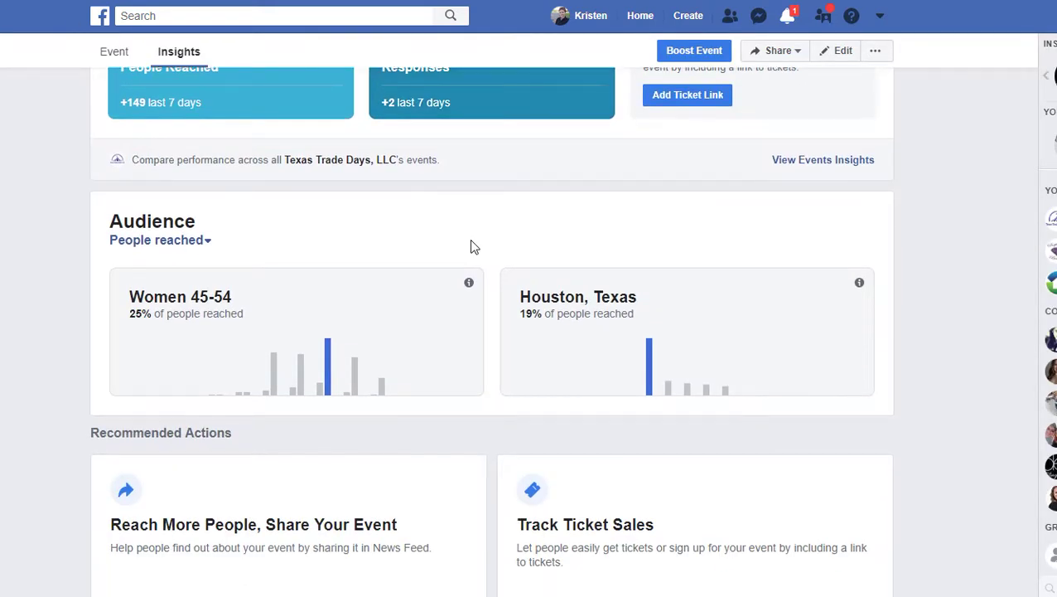
scroll(473, 246, "down", 2)
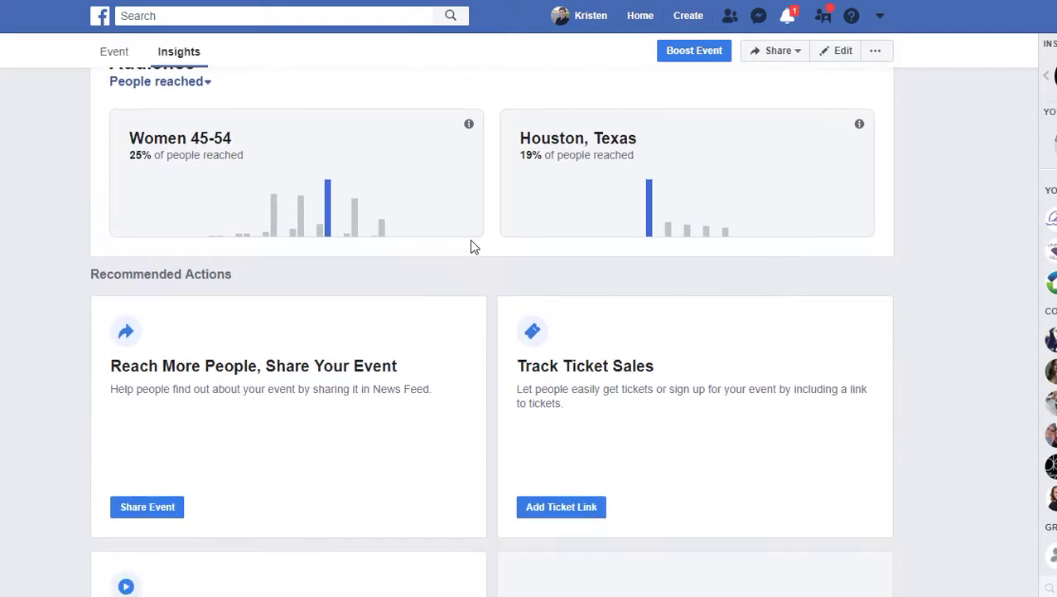
scroll(473, 246, "down", 2)
scroll(473, 247, "up", 2)
scroll(473, 246, "up", 2)
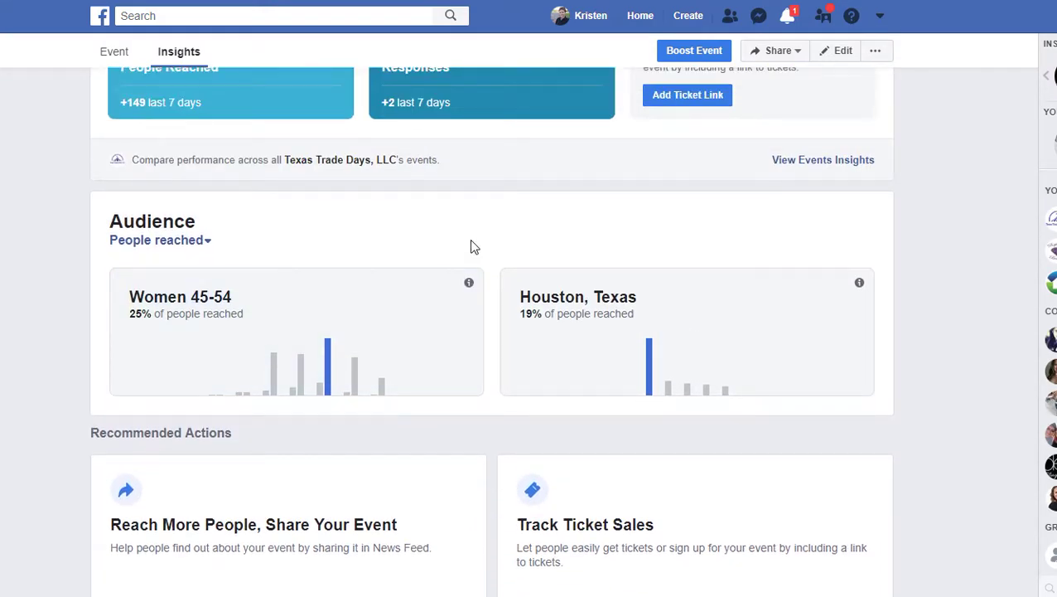
scroll(473, 246, "down", 3)
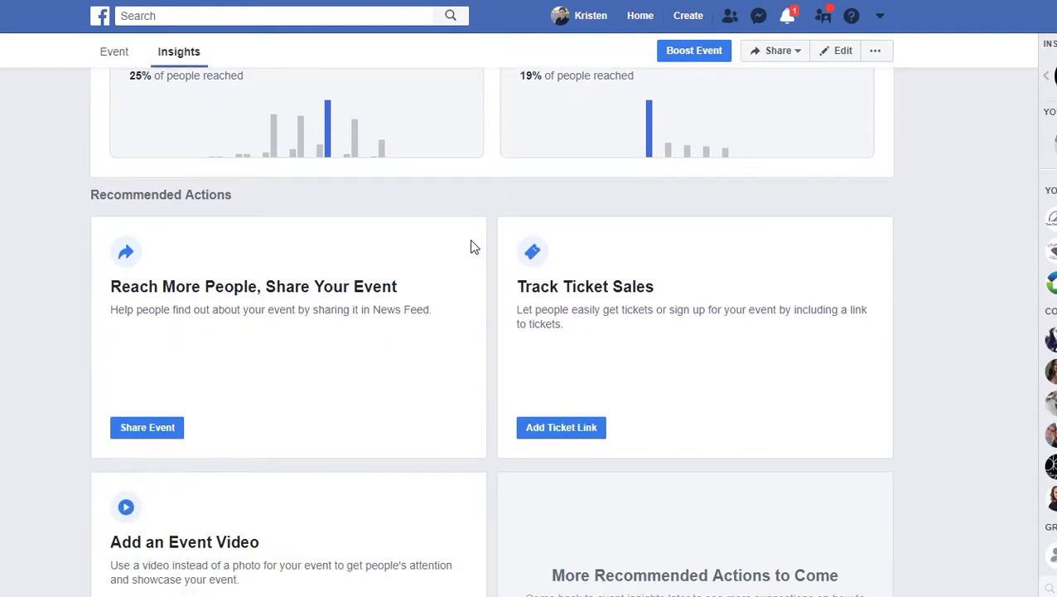
scroll(473, 247, "down", 2)
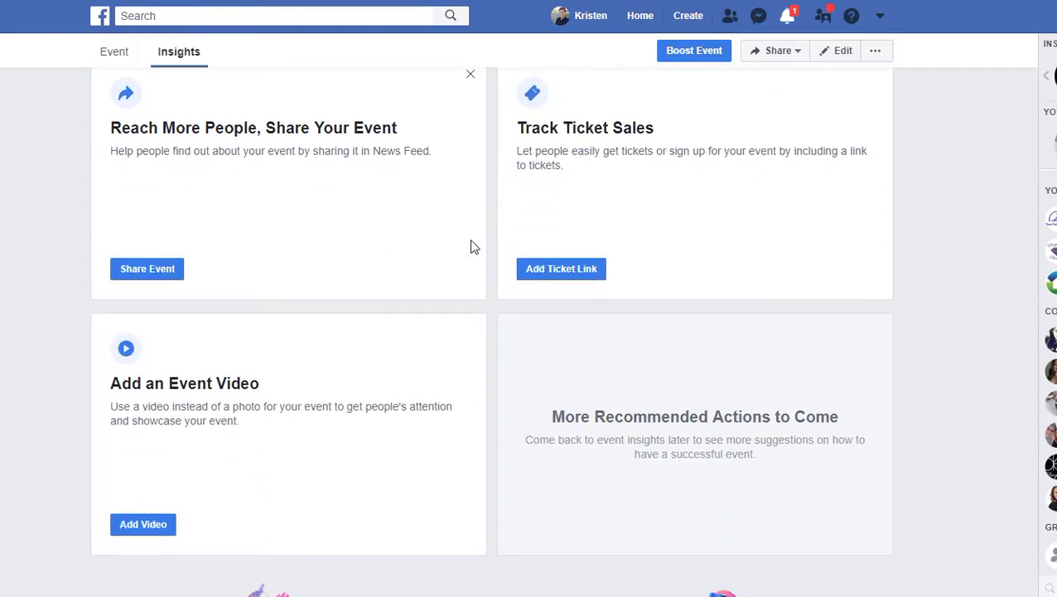
scroll(473, 246, "up", 1)
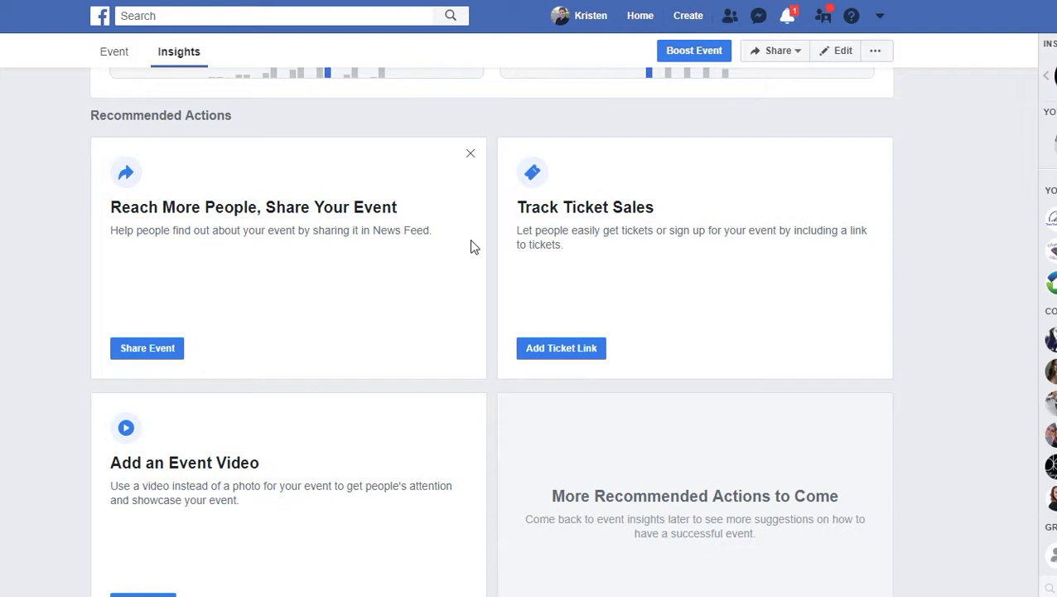
scroll(421, 261, "down", 1)
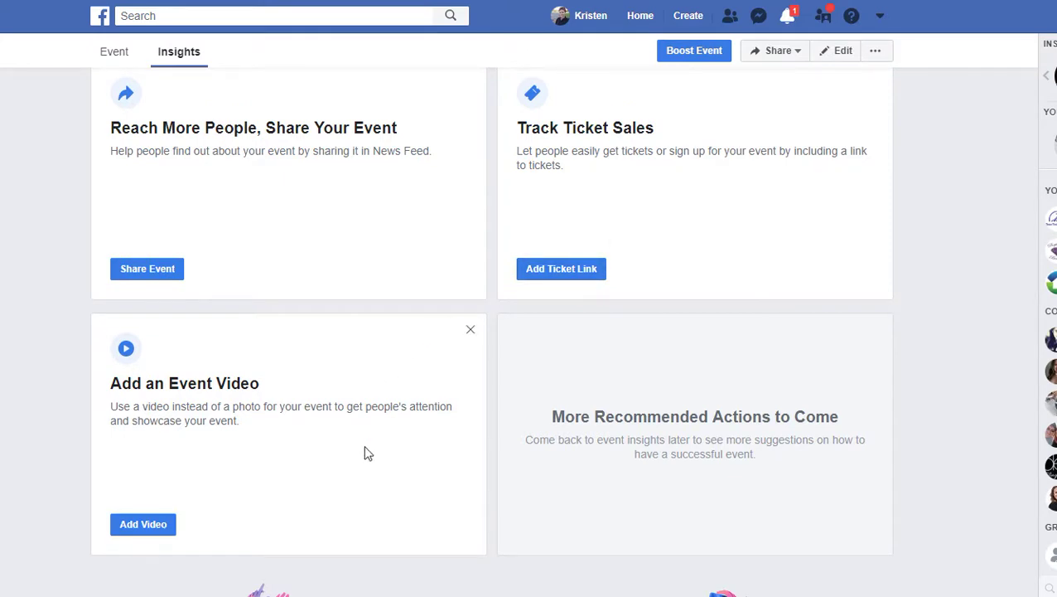
scroll(615, 463, "down", 2)
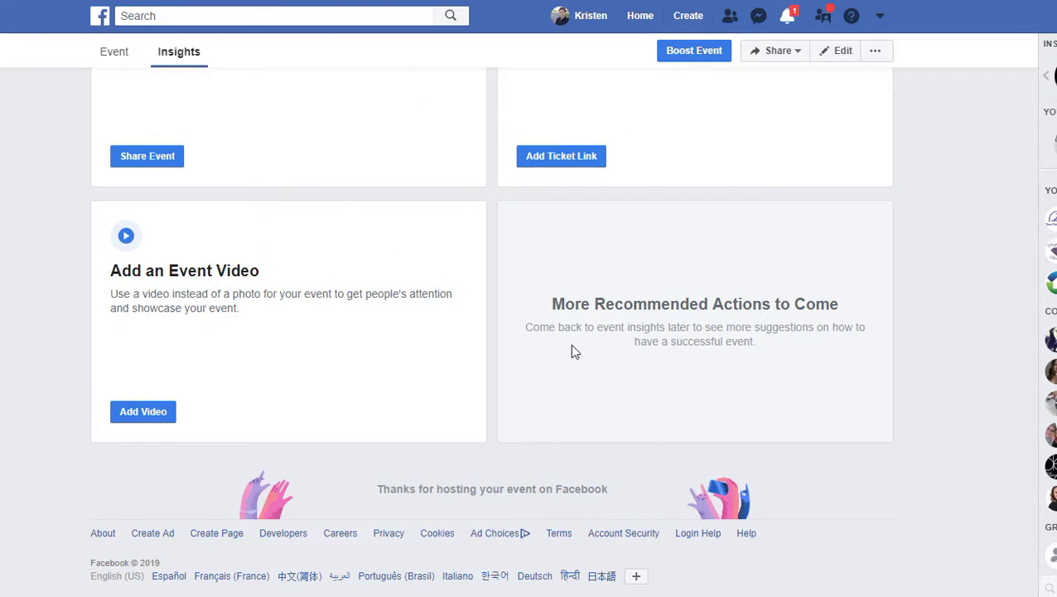
scroll(676, 276, "up", 10)
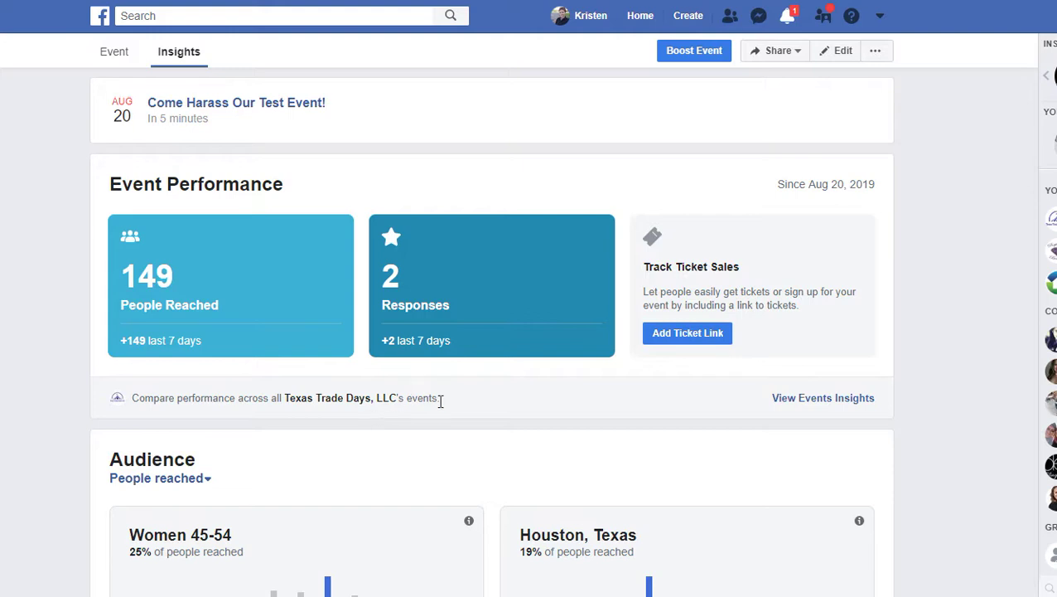
Step: Open the insights for all Texas Trade Days, LLC events and check which other managed pages can be selected
left_click(801, 405)
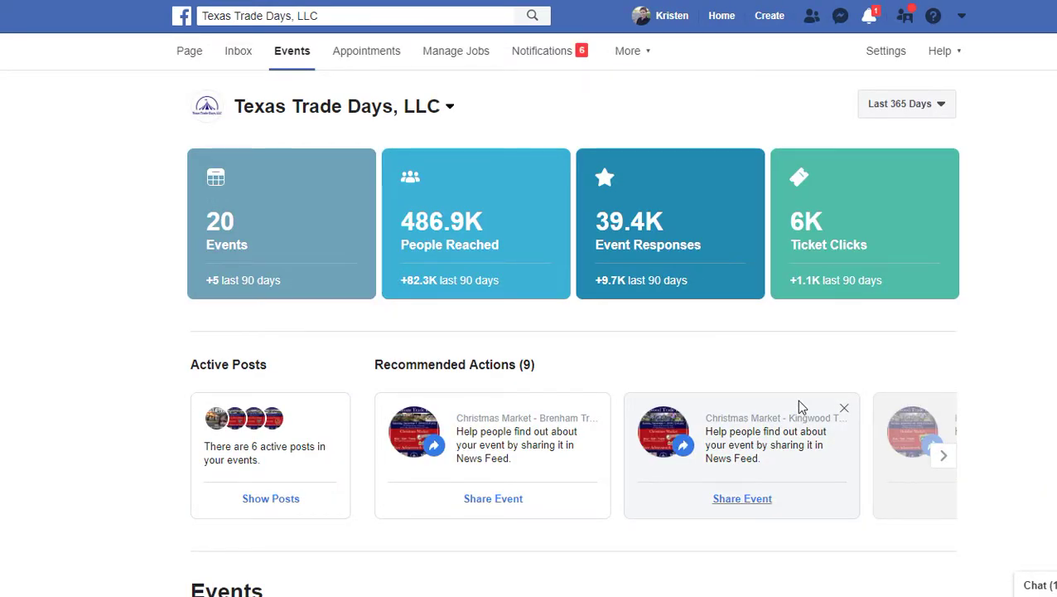
left_click(451, 108)
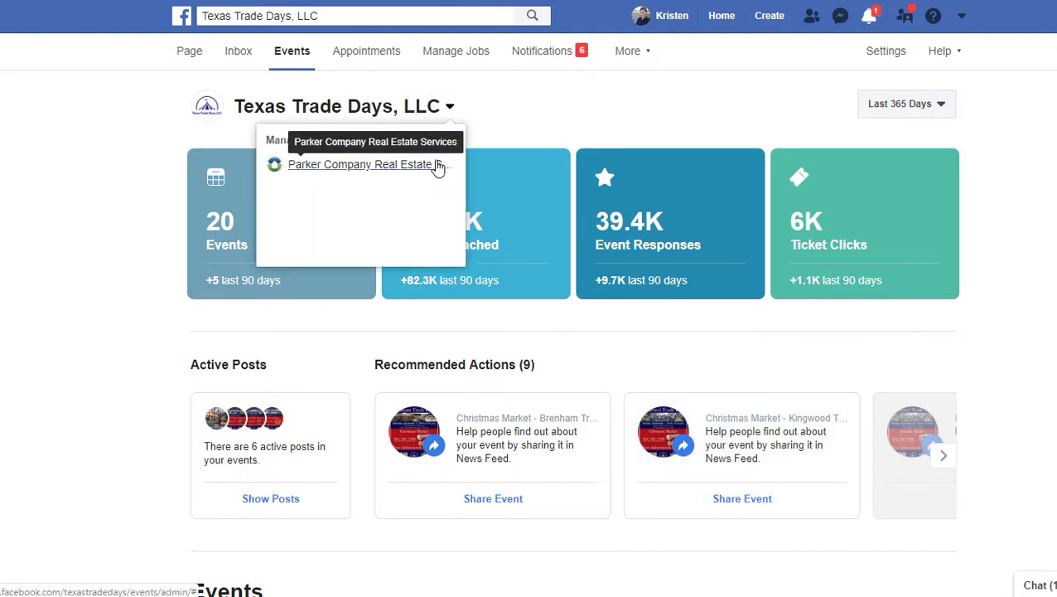
left_click(489, 125)
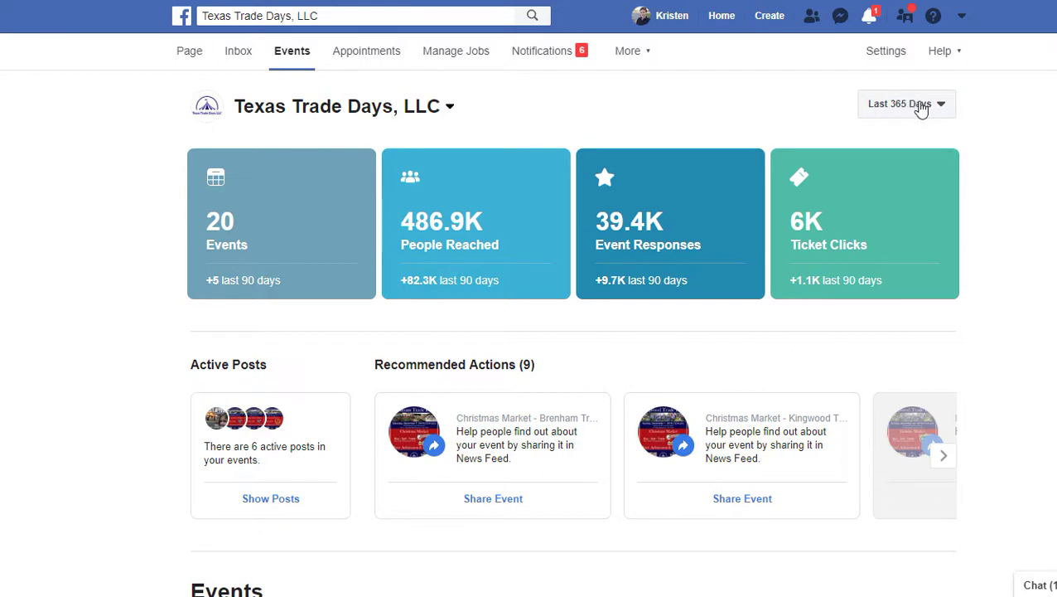
Step: Check the available reporting periods and the explanations of the Events, People Reached and Event Responses metrics
left_click(921, 110)
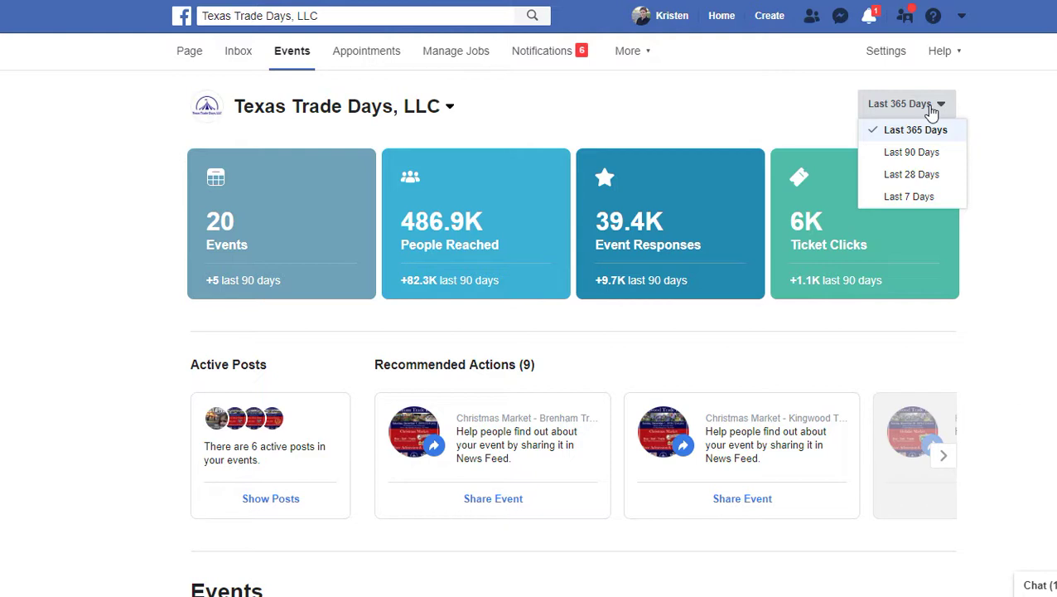
left_click(793, 96)
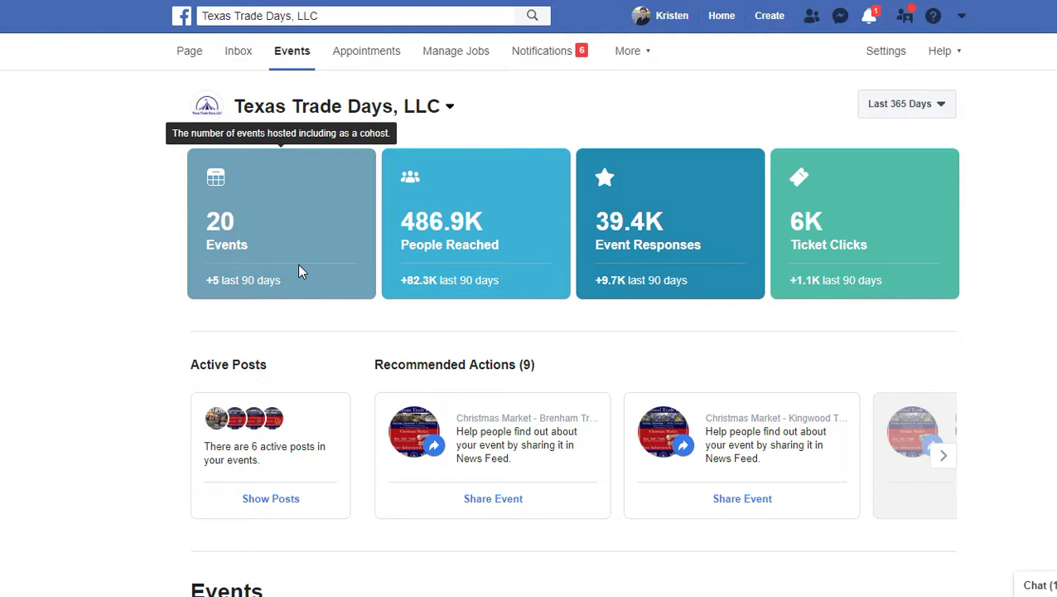
mouse_move(477, 241)
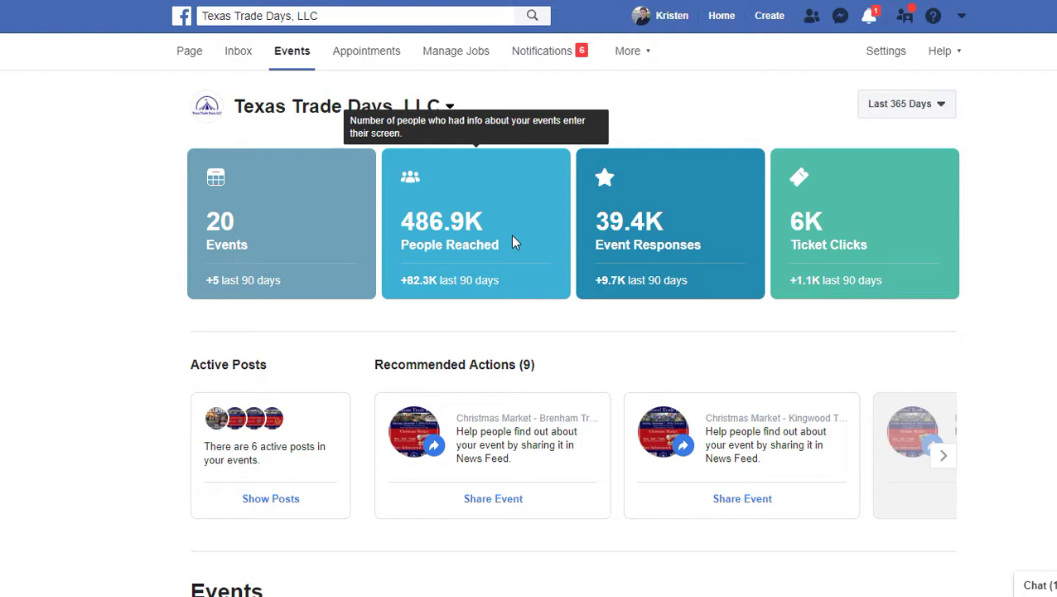
mouse_move(721, 245)
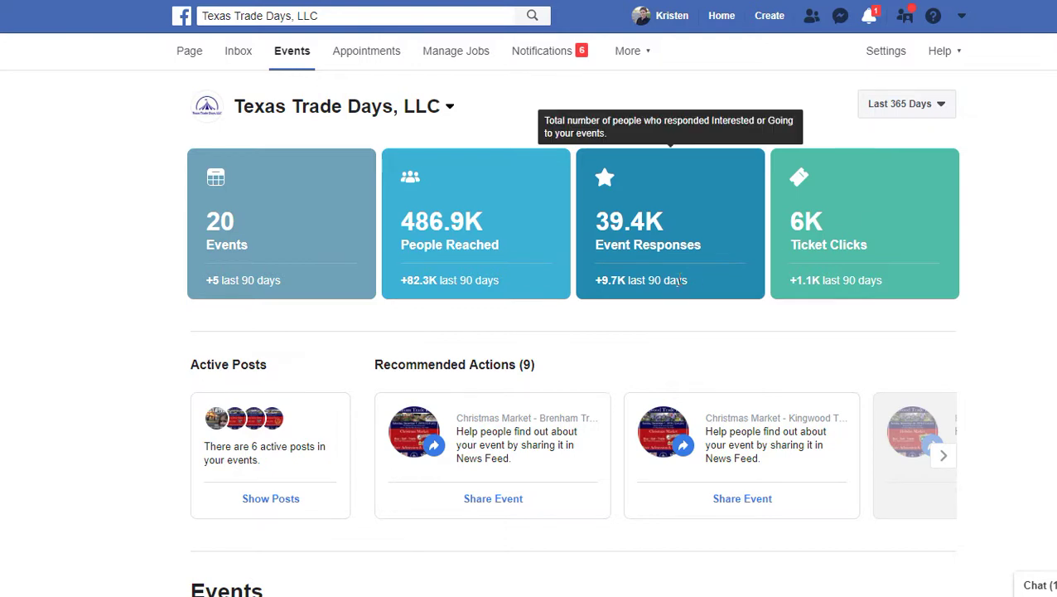
Step: Browse the recommended actions for sharing upcoming events through to the final suggestion
scroll(679, 284, "down", 2)
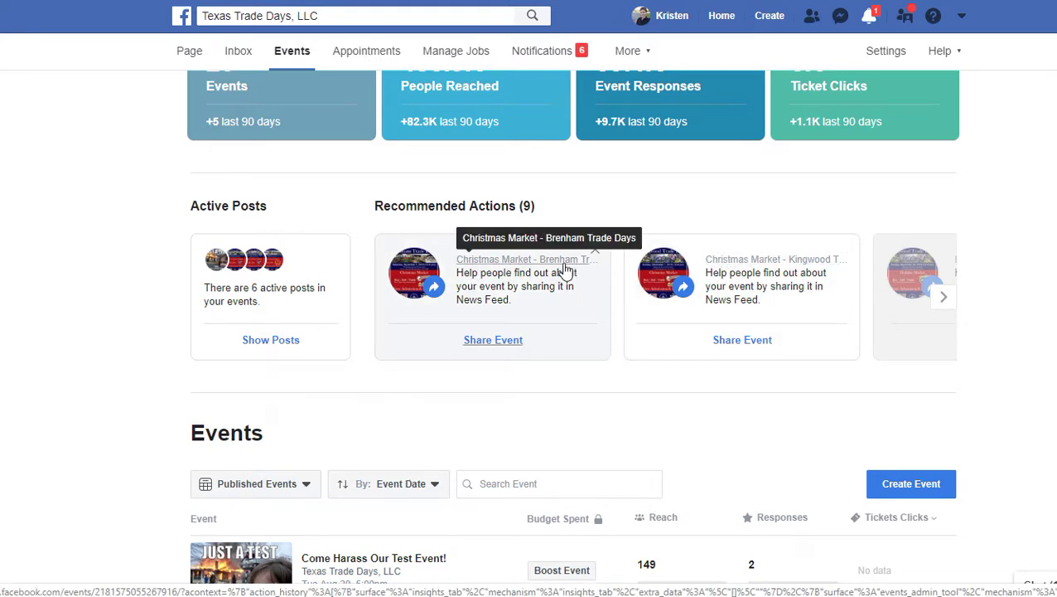
left_click(943, 298)
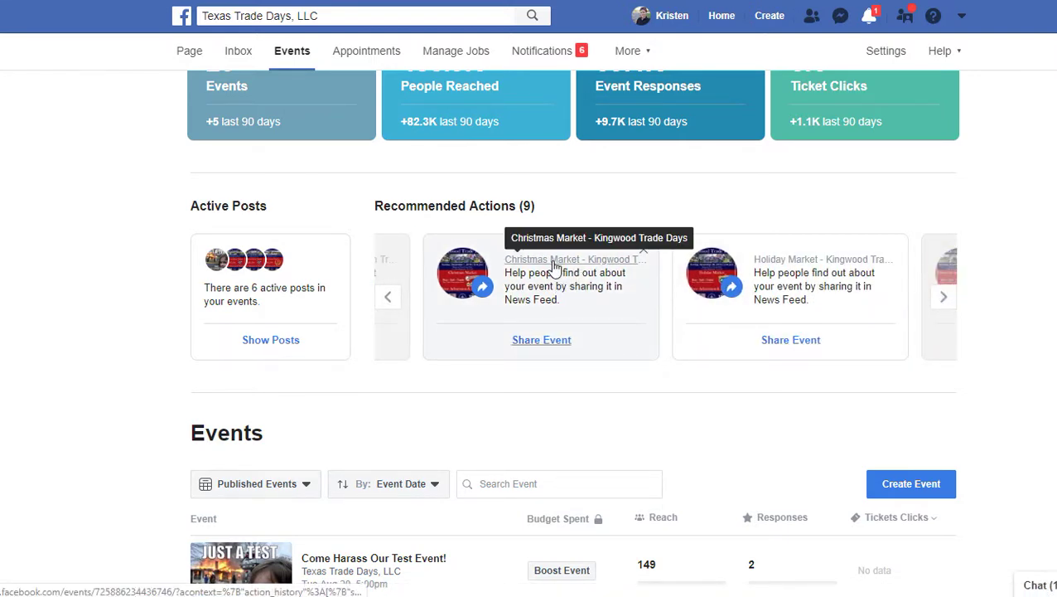
left_click(945, 297)
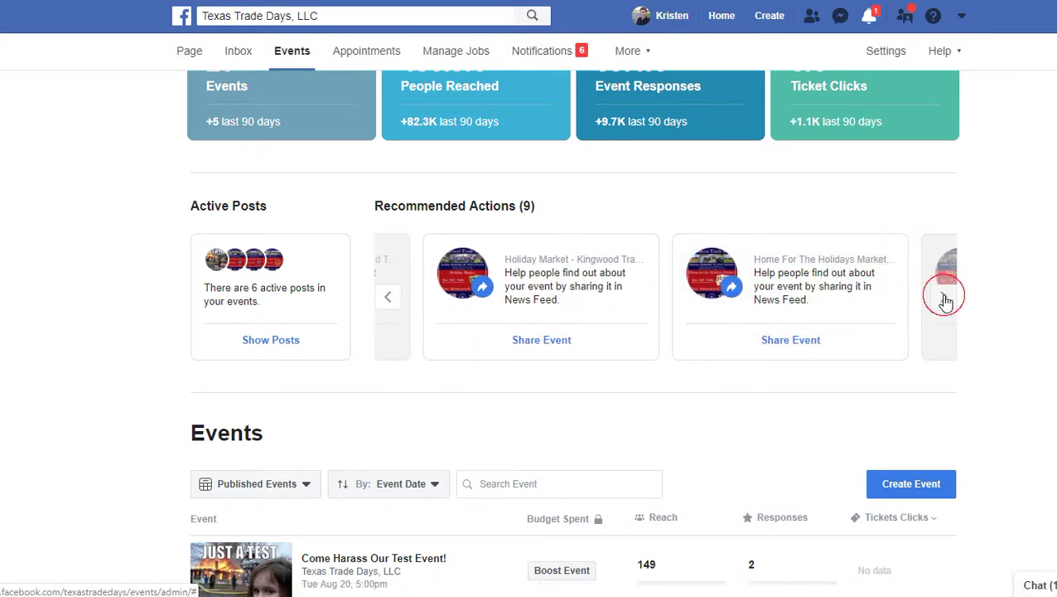
left_click(944, 298)
left_click(945, 300)
left_click(946, 300)
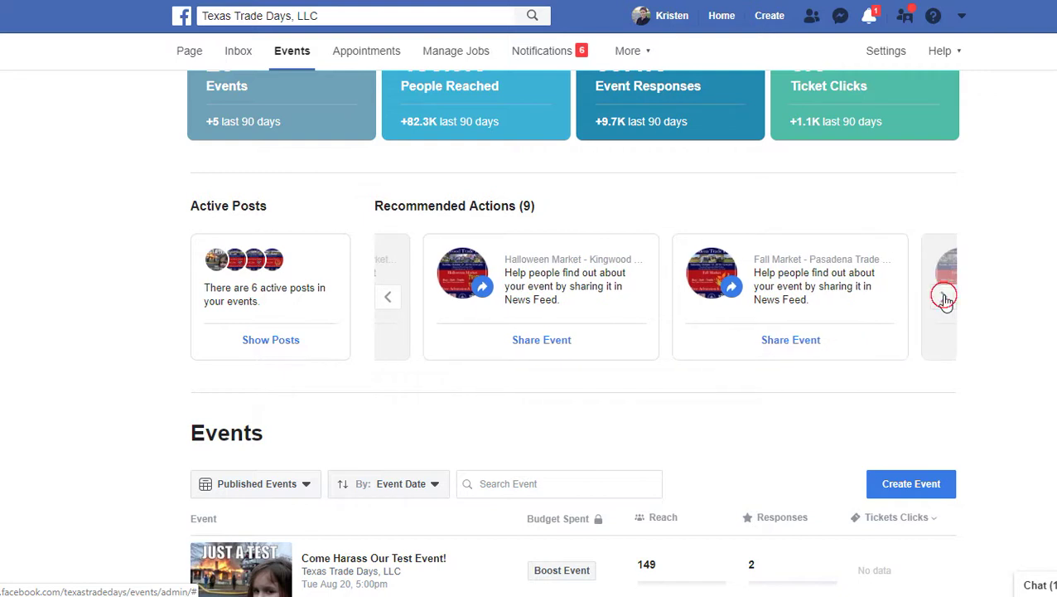
left_click(945, 300)
left_click(946, 300)
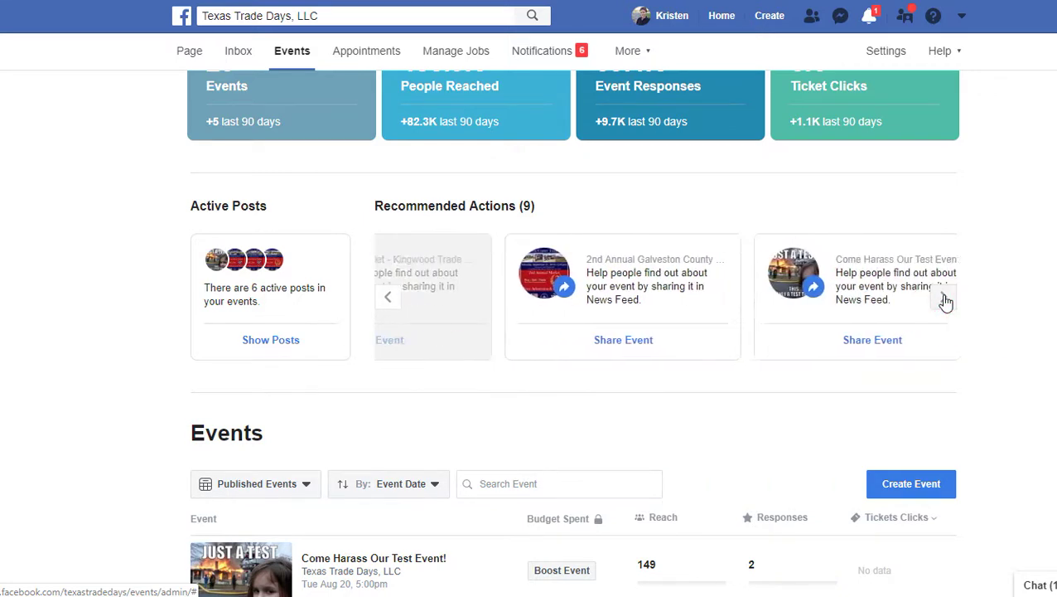
left_click(945, 300)
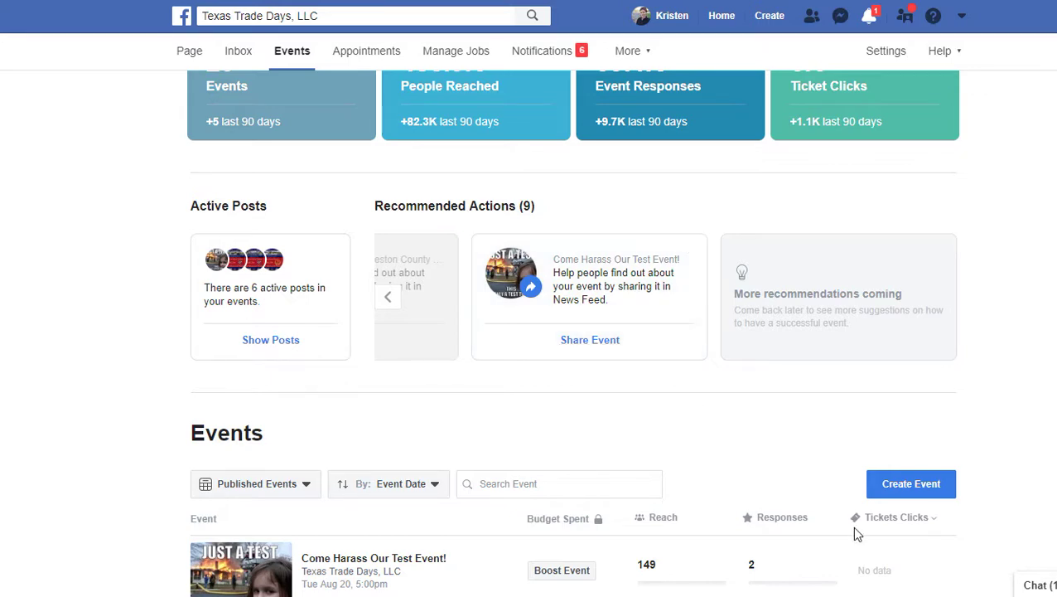
Step: View the draft and scheduled events in the events list, and return the list to Published Events
scroll(801, 373, "down", 4)
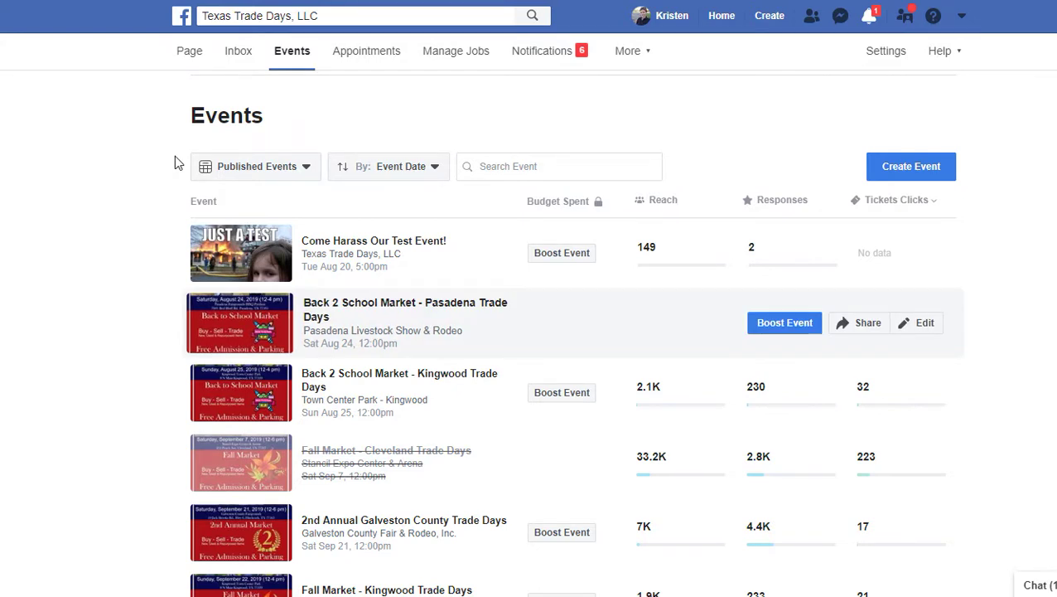
left_click(289, 171)
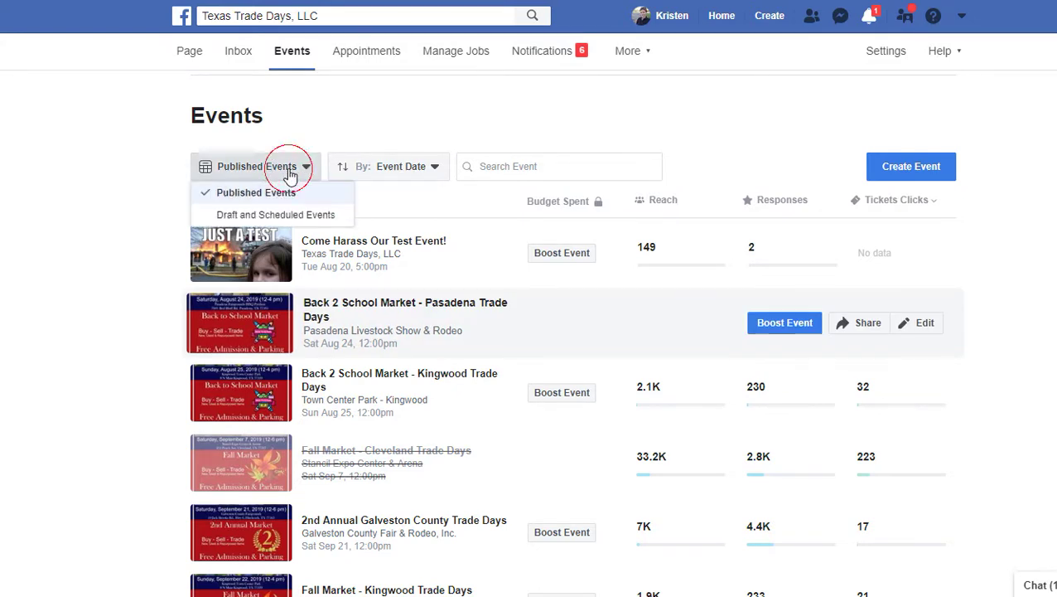
left_click(300, 217)
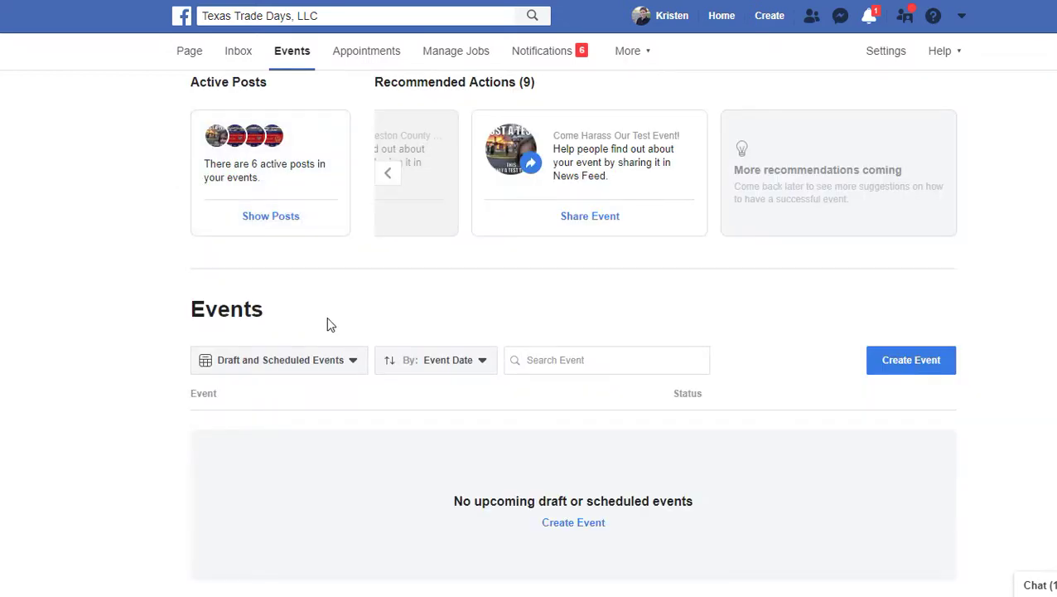
left_click(330, 359)
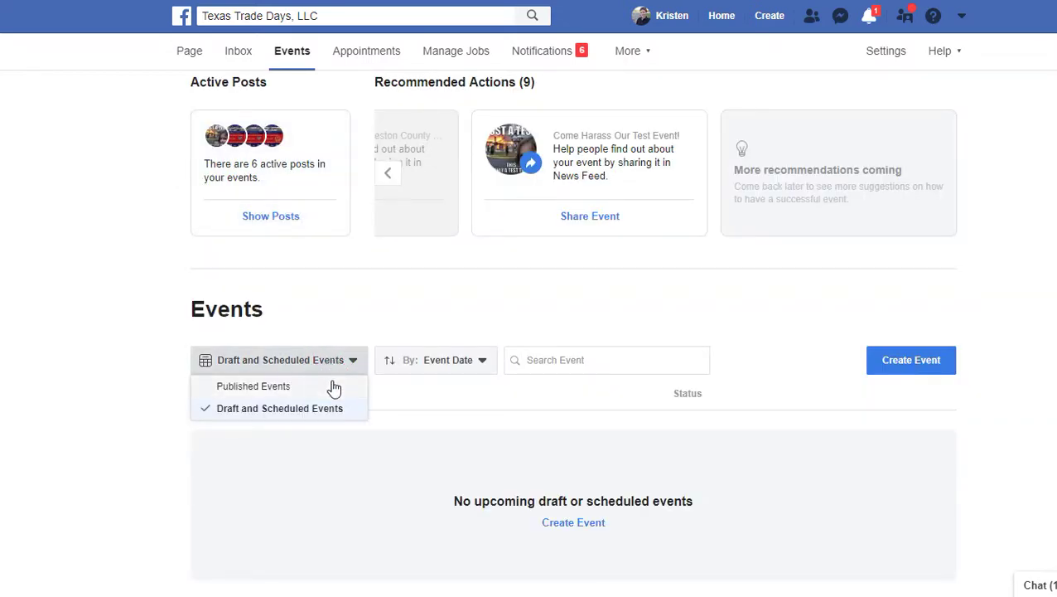
left_click(334, 386)
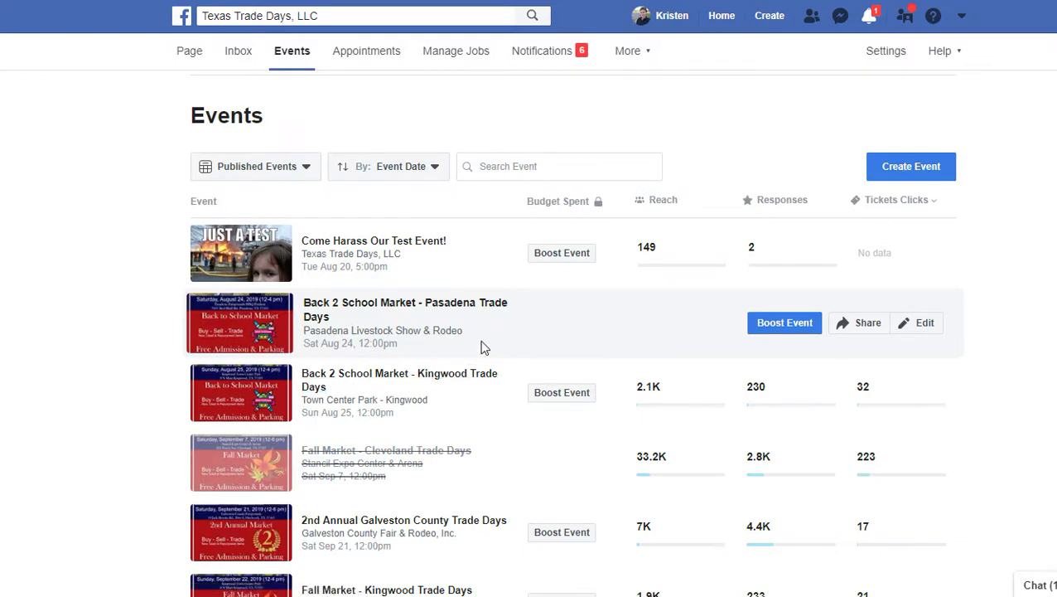
Step: Check the sort options and the search field of the published events list
left_click(404, 169)
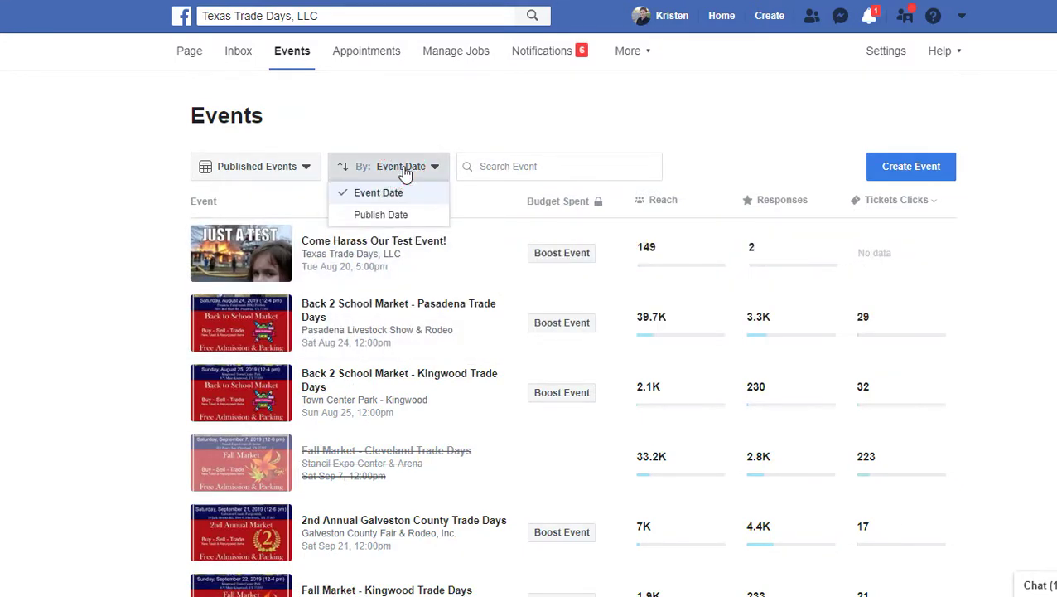
left_click(462, 140)
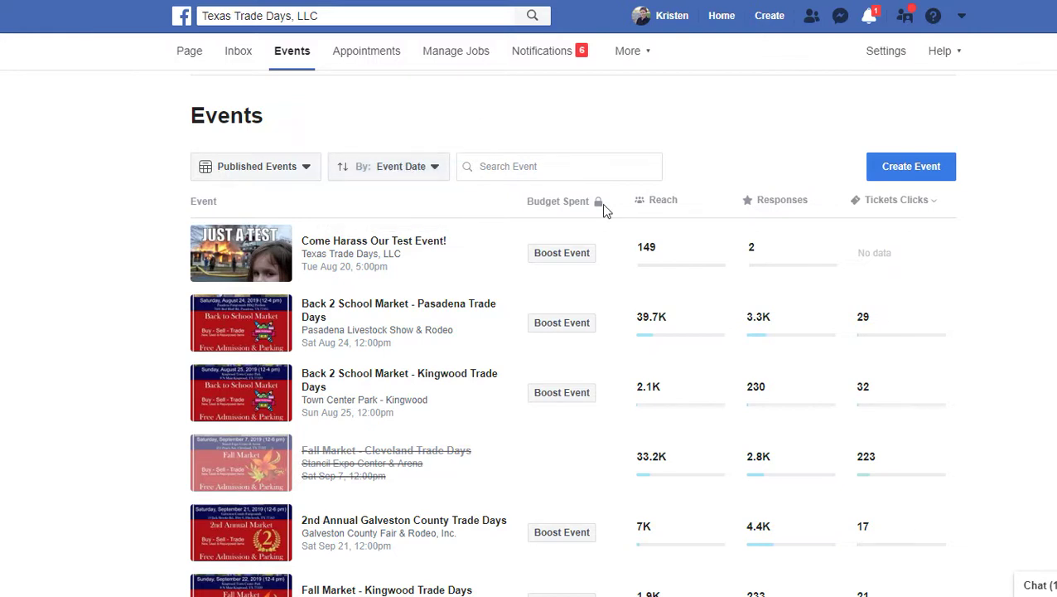
left_click(512, 168)
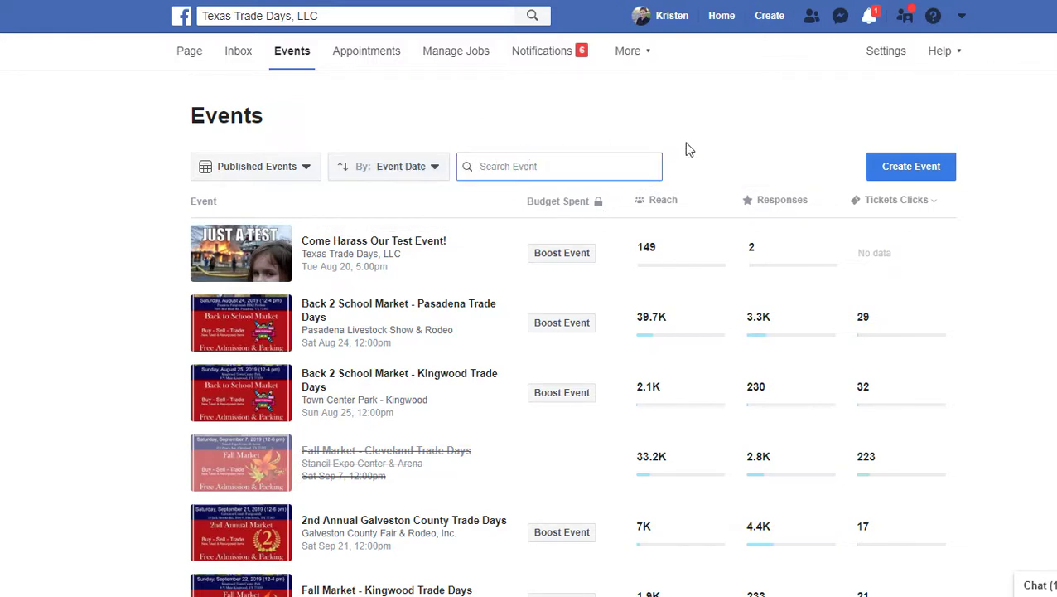
left_click(753, 137)
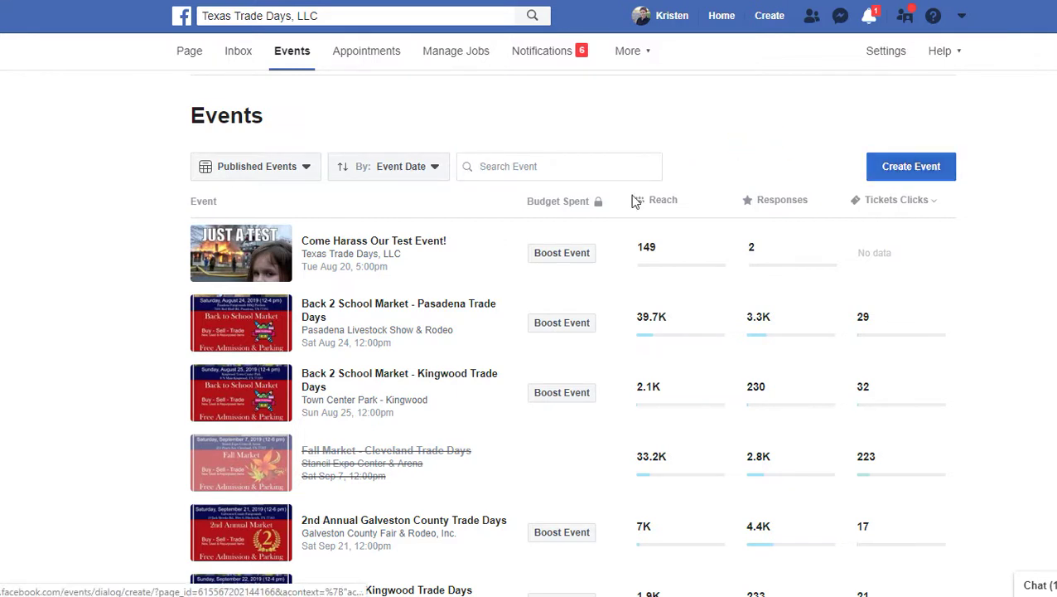
Step: Examine the Budget Spent column for the page's published events
mouse_move(589, 202)
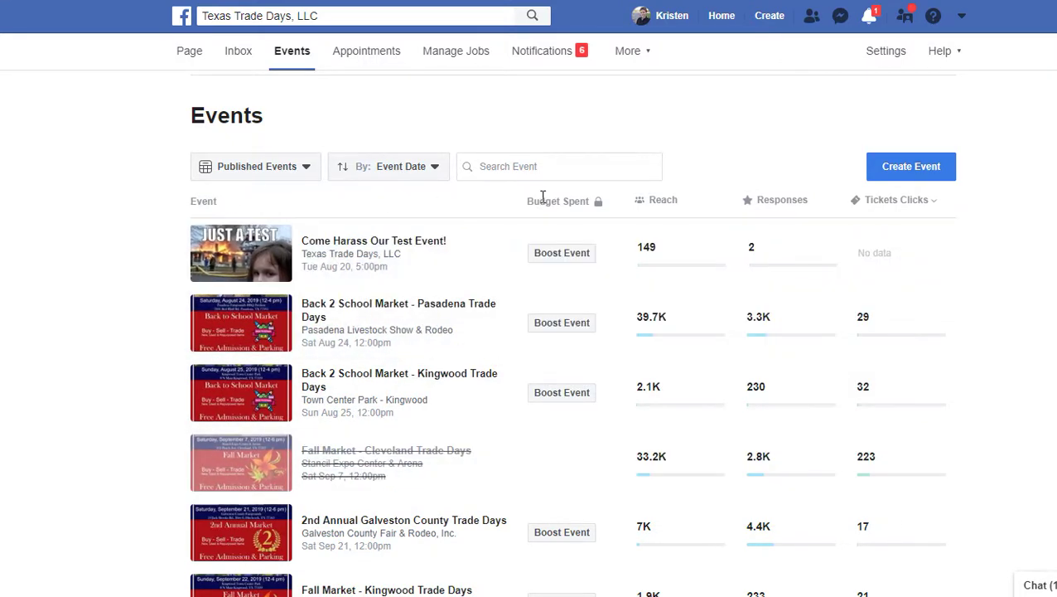
mouse_move(556, 201)
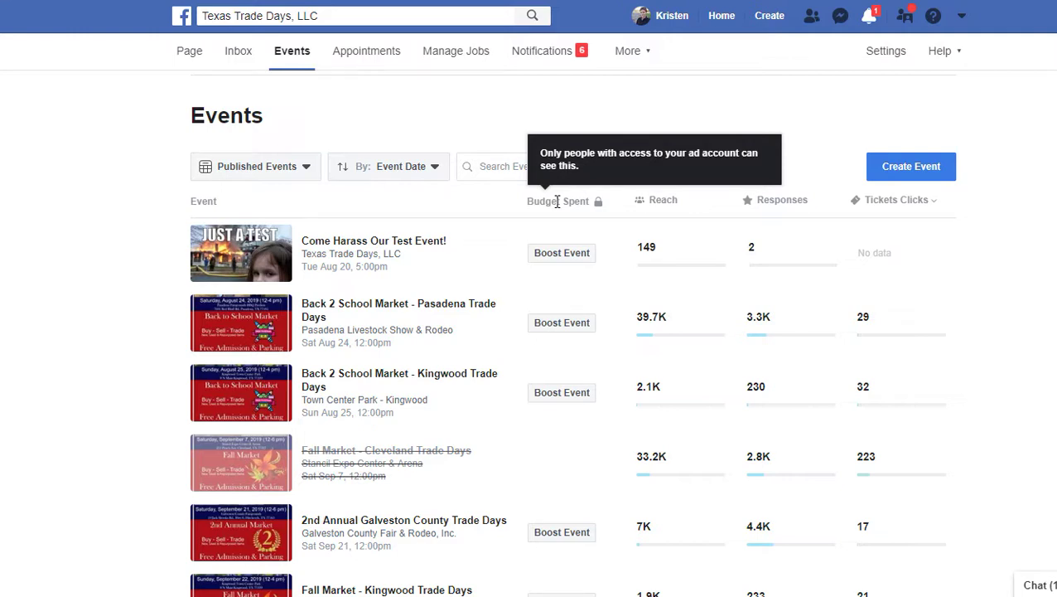
scroll(556, 201, "down", 8)
scroll(555, 203, "up", 8)
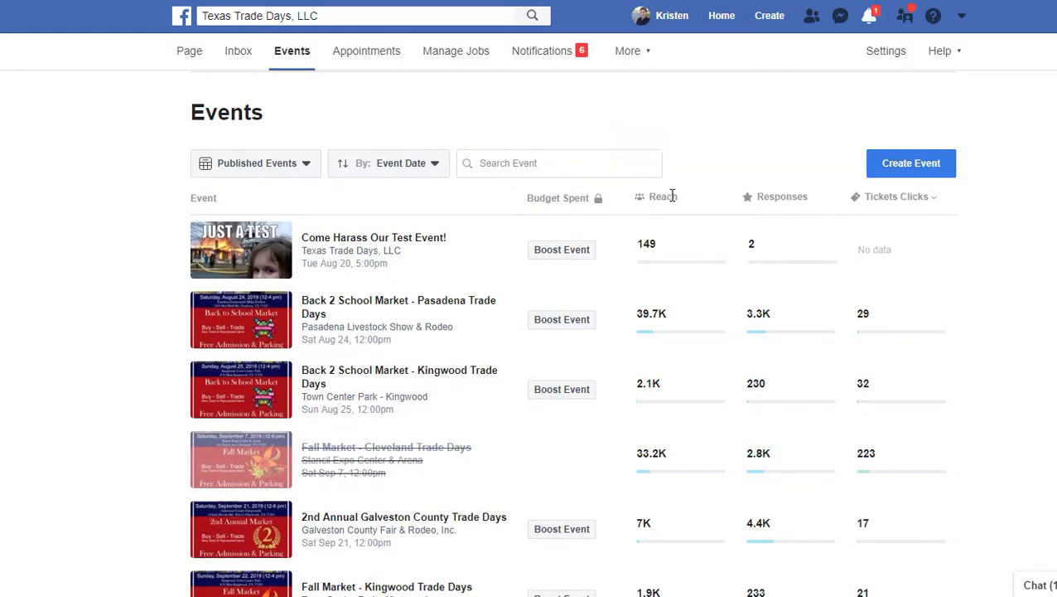
Step: Examine the Reach, Responses and Tickets Clicks columns, including the test event's figures for the last 7 days
mouse_move(673, 195)
mouse_move(813, 200)
left_click_drag(885, 252, 858, 250)
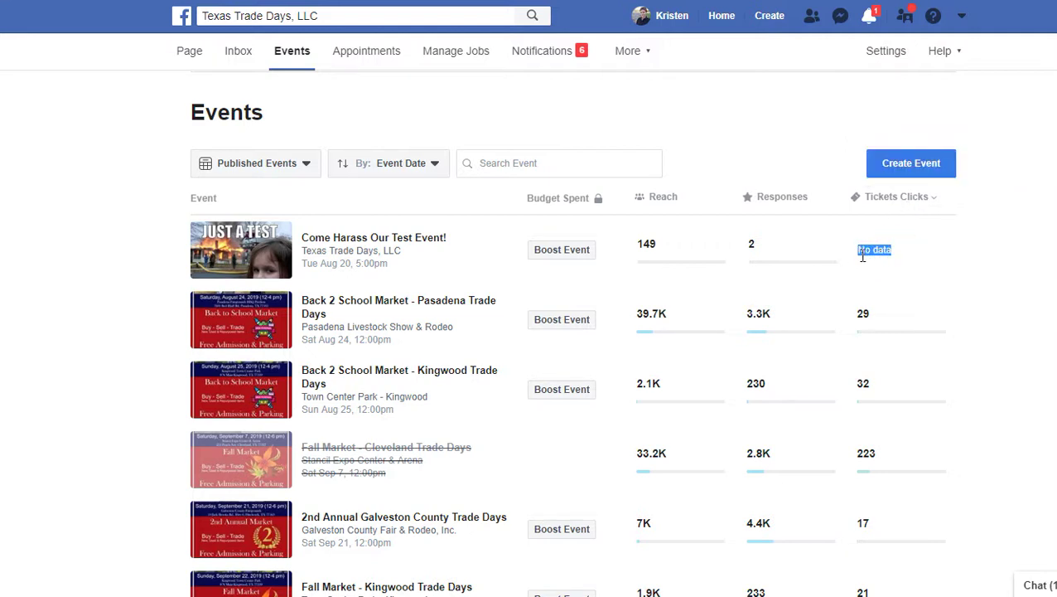
left_click(930, 280)
mouse_move(779, 262)
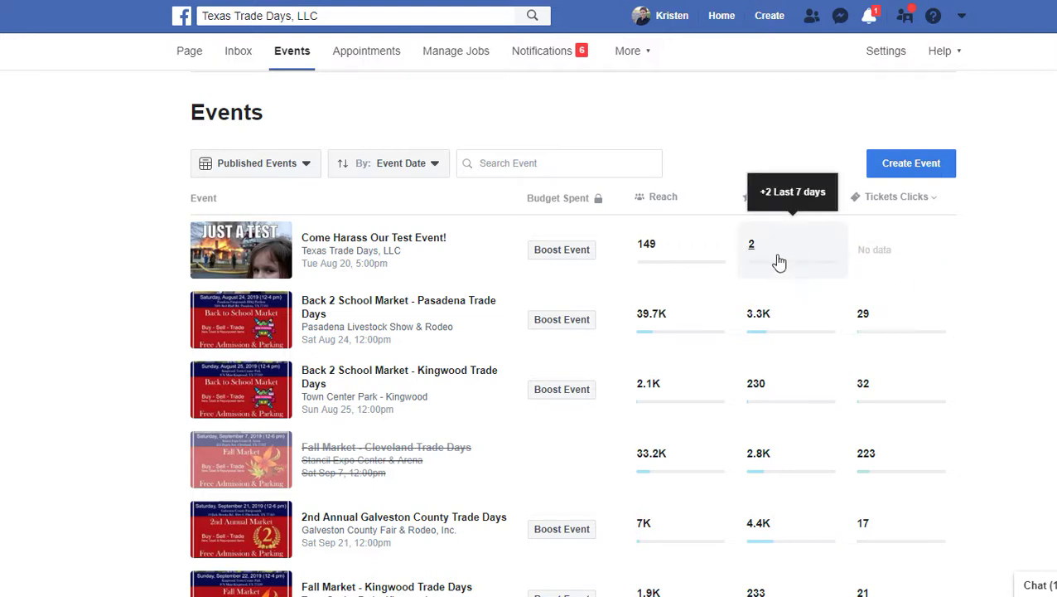
mouse_move(684, 263)
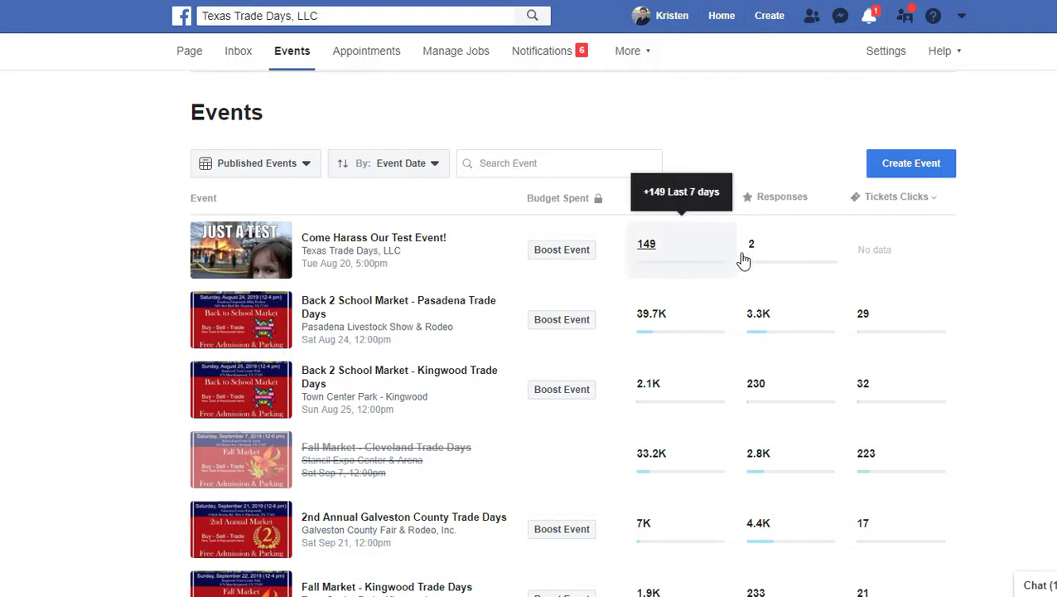
mouse_move(956, 315)
scroll(956, 314, "down", 1)
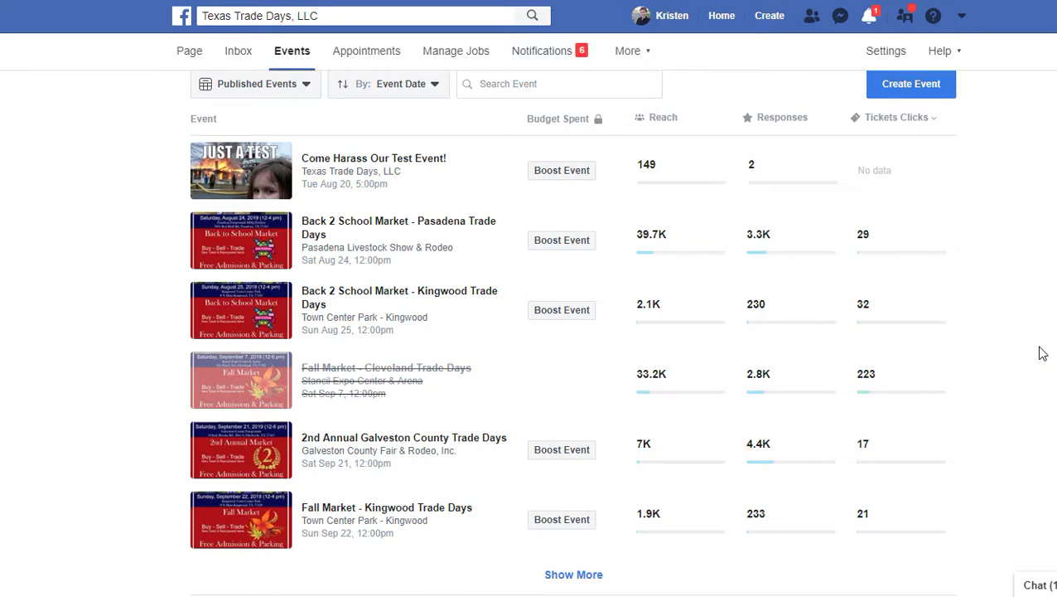
scroll(1042, 354, "down", 1)
scroll(1042, 354, "up", 8)
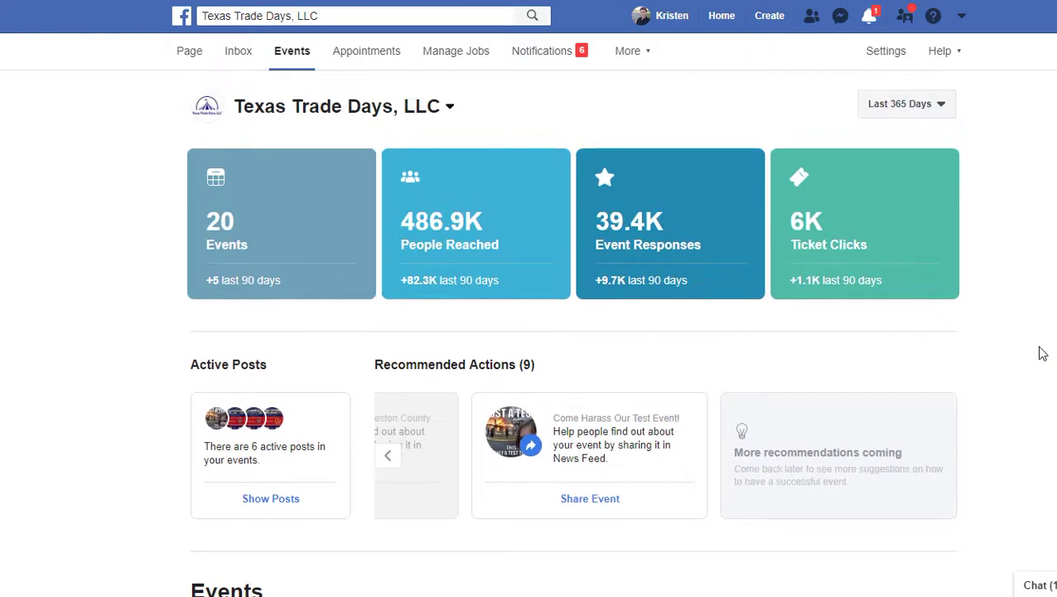
Step: Reload the page's events overview and review the performance of its past events
mouse_move(735, 161)
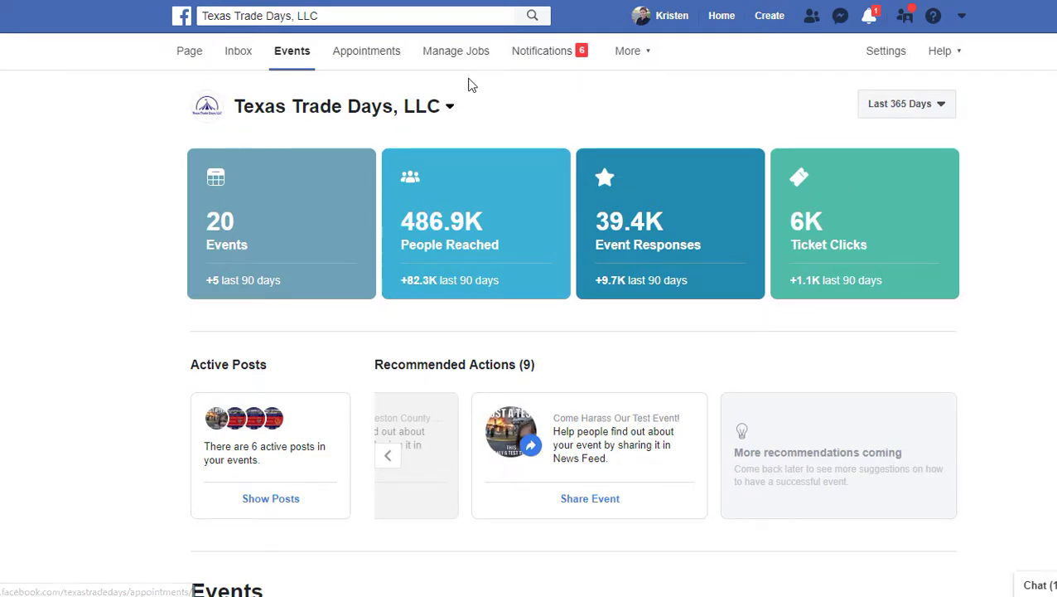
left_click(302, 53)
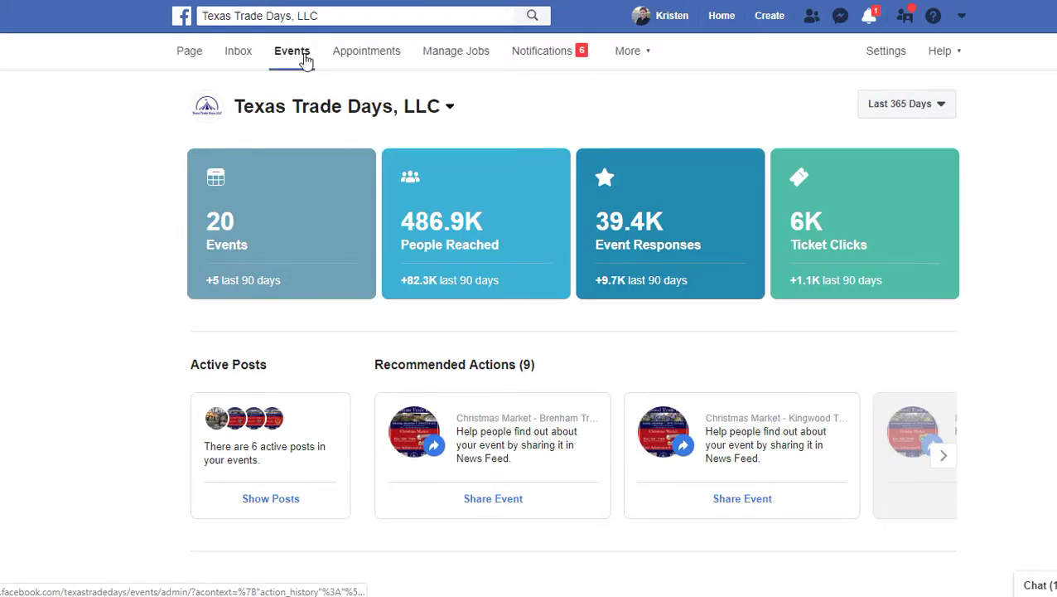
scroll(465, 282, "down", 15)
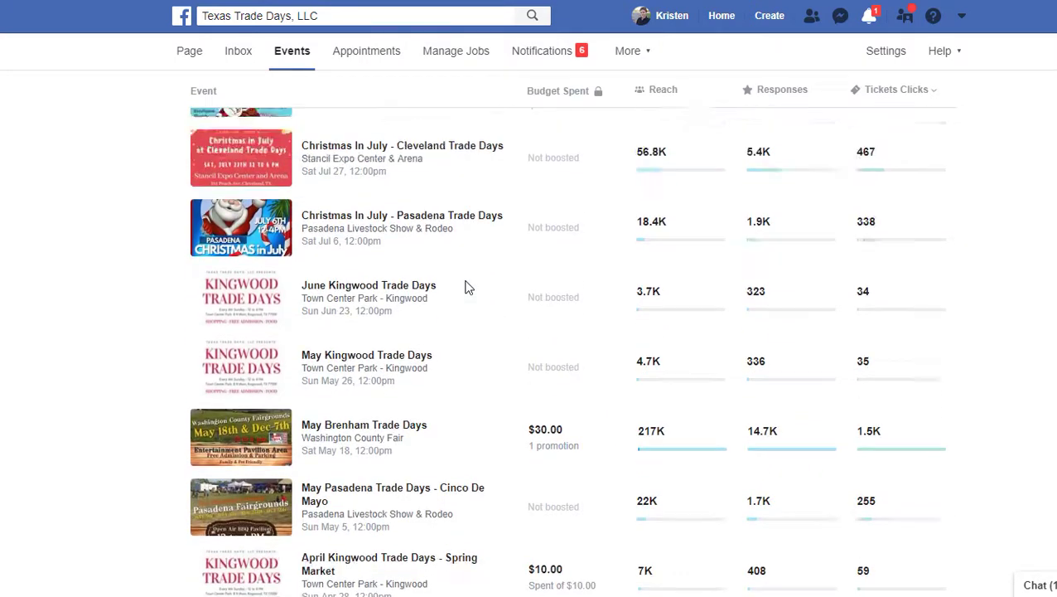
scroll(465, 288, "up", 15)
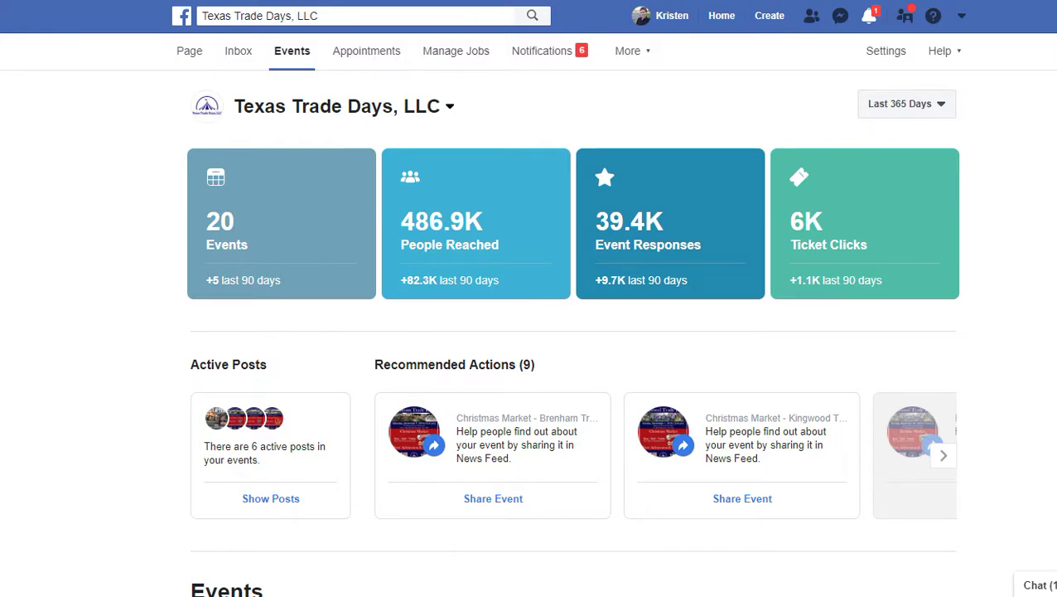
Step: Open the "Come Harass Our Test Event!" event from the page's list of published events
left_click(632, 53)
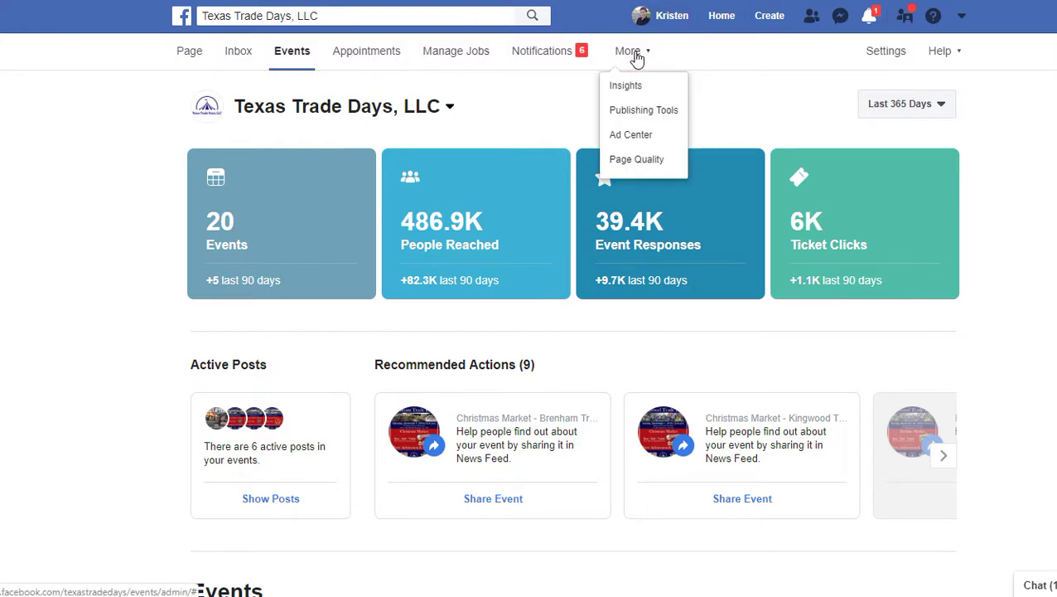
left_click(635, 54)
scroll(220, 353, "down", 5)
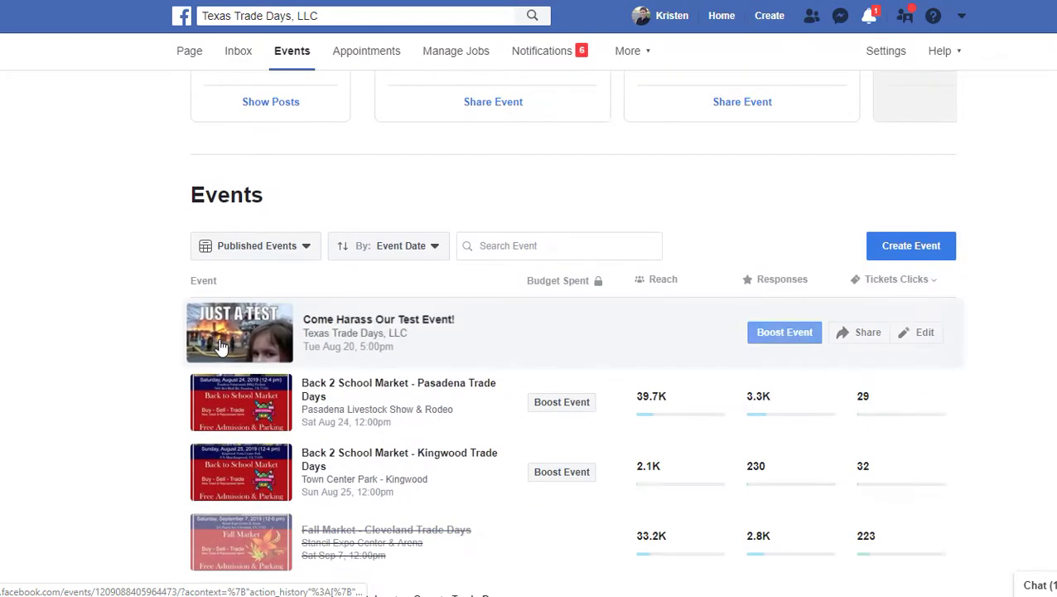
left_click(357, 319)
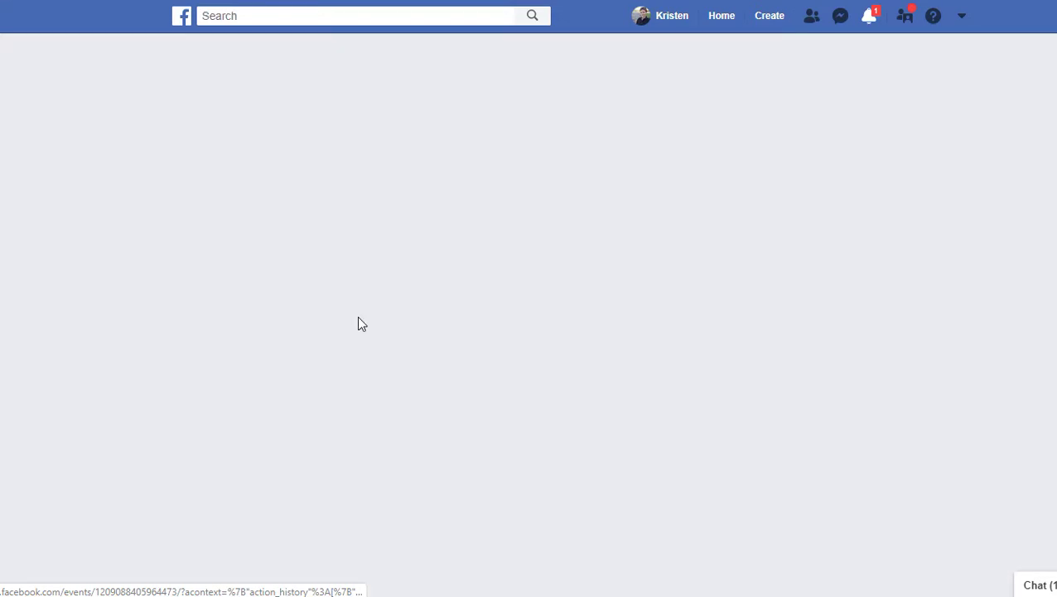
Step: Review the test event's About content, including its guest responses, details and recent posts
scroll(489, 330, "down", 5)
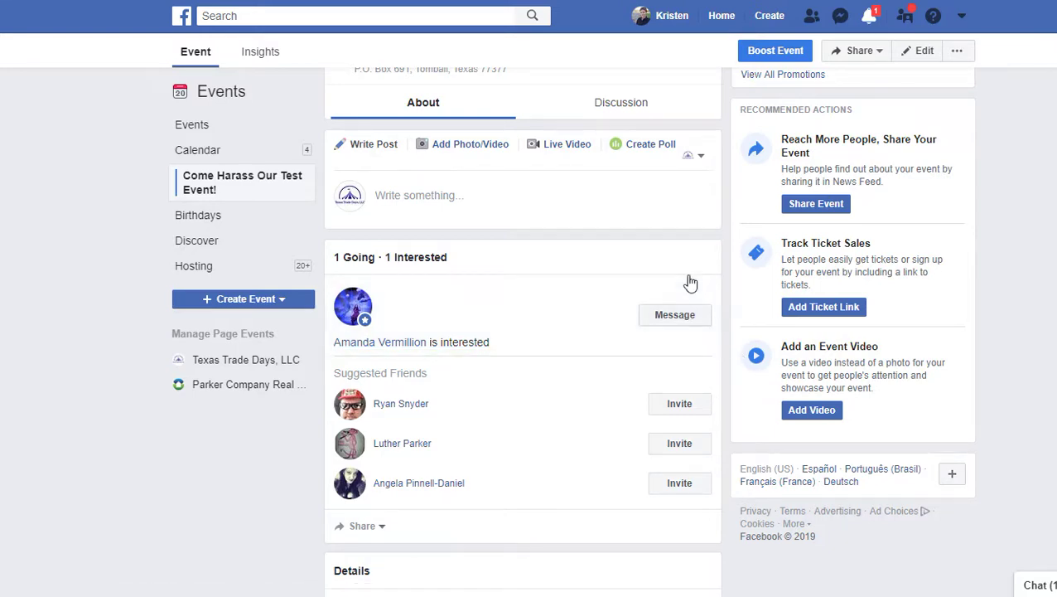
scroll(689, 282, "down", 5)
scroll(689, 283, "down", 3)
scroll(689, 280, "up", 2)
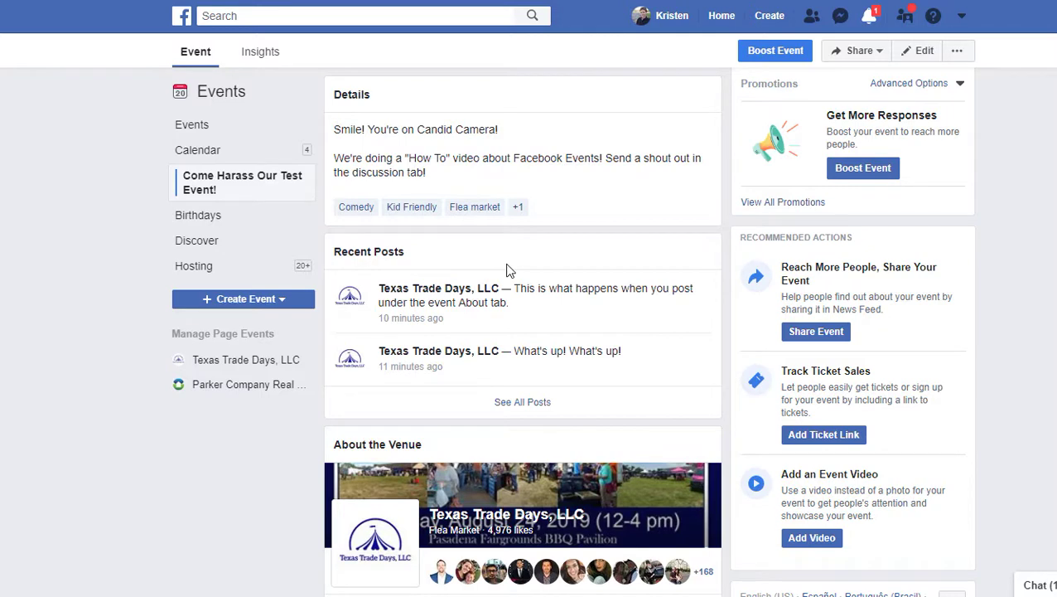
scroll(508, 270, "up", 7)
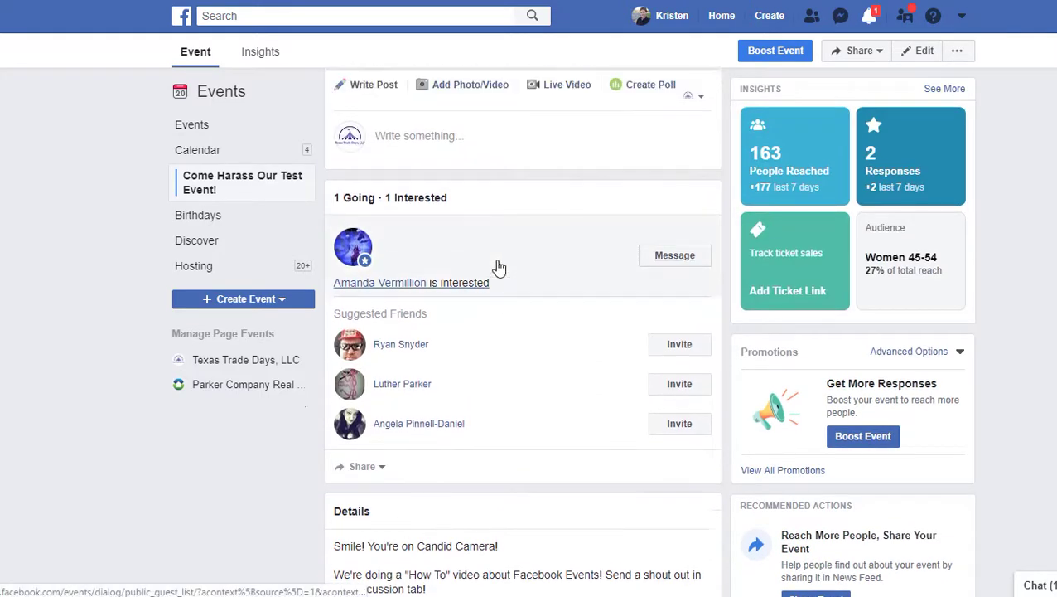
Step: Switch the test event to its Discussion view and look through the recent and older posts
left_click(595, 196)
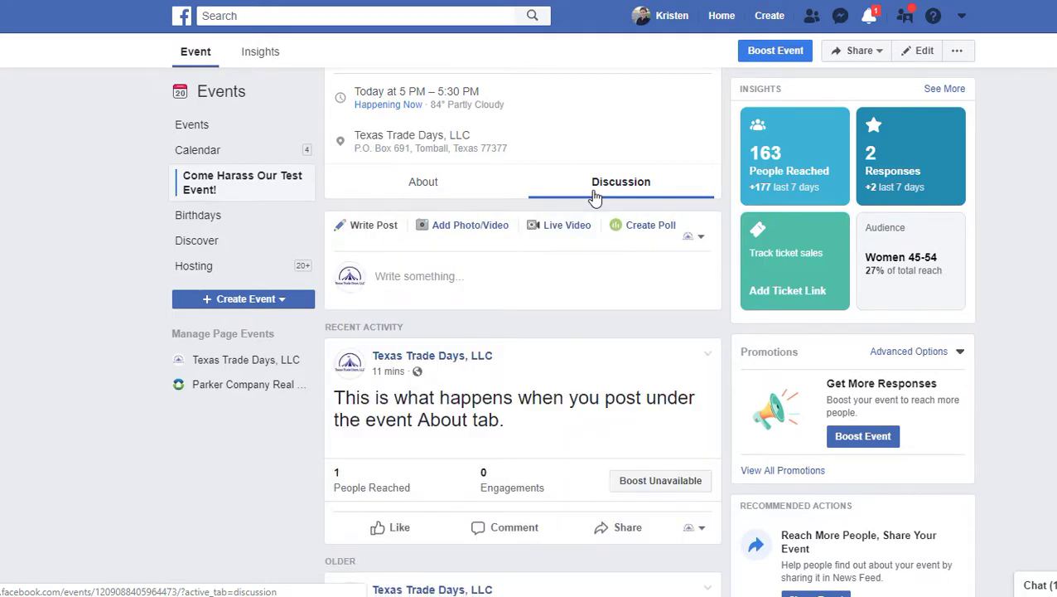
scroll(614, 468, "down", 2)
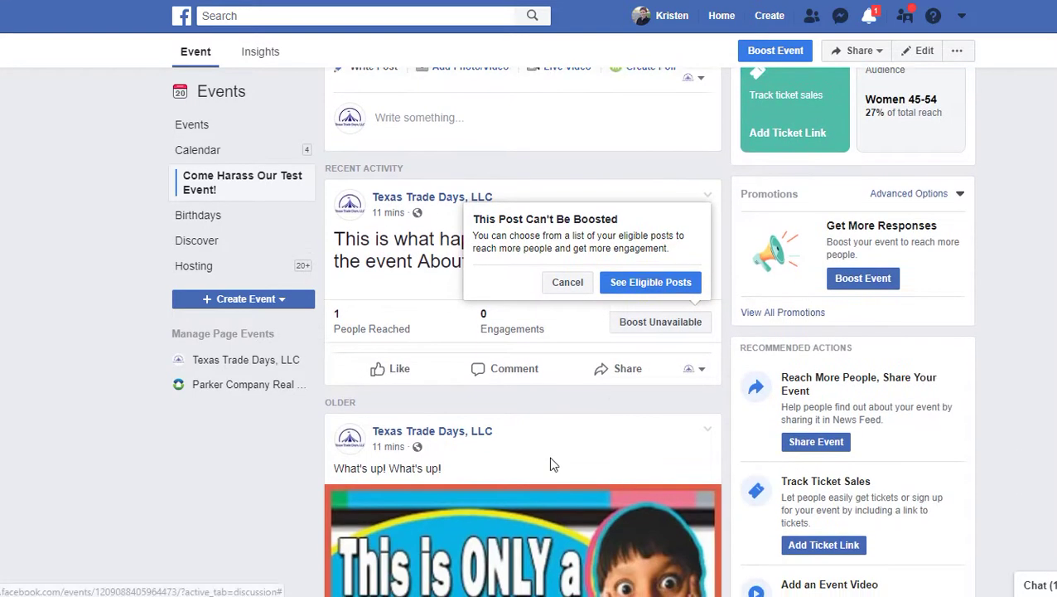
scroll(490, 430, "down", 4)
scroll(490, 430, "up", 10)
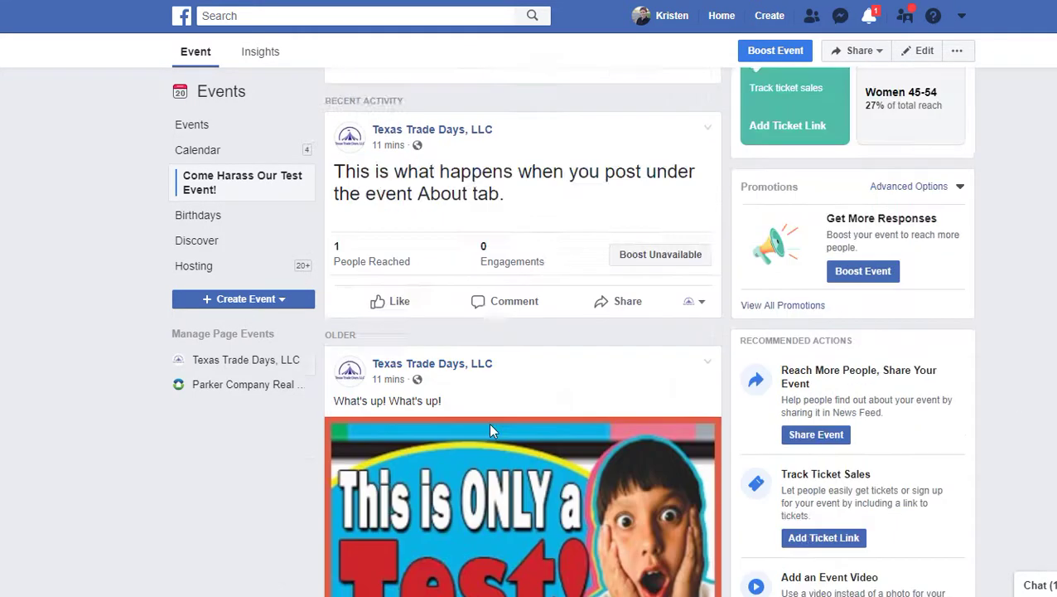
scroll(490, 430, "down", 4)
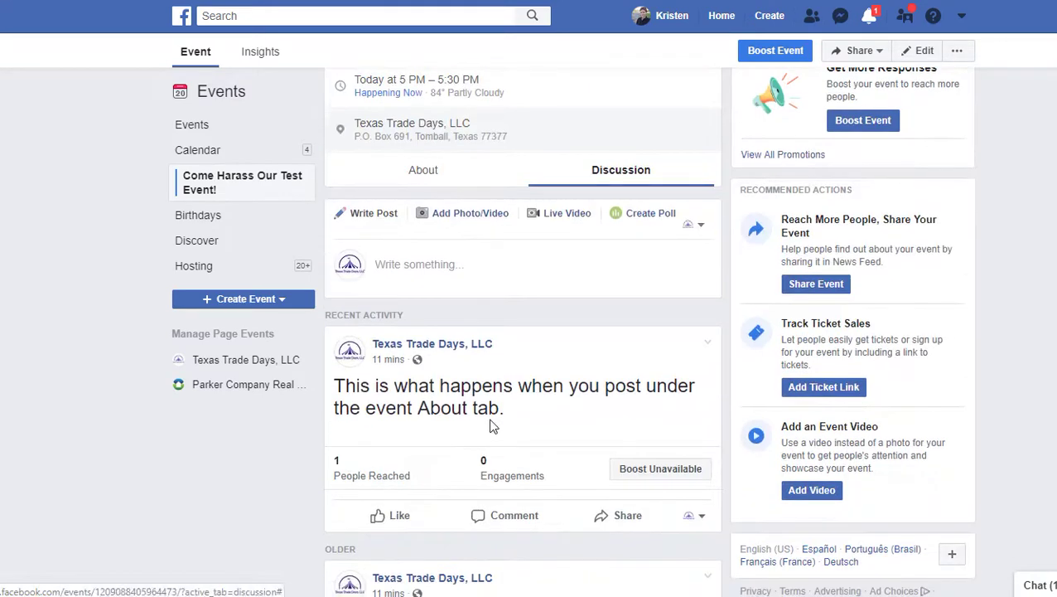
Step: Return to the test event's About view and read through its details, recent posts, venue information and more events down to the discussion link
left_click(421, 171)
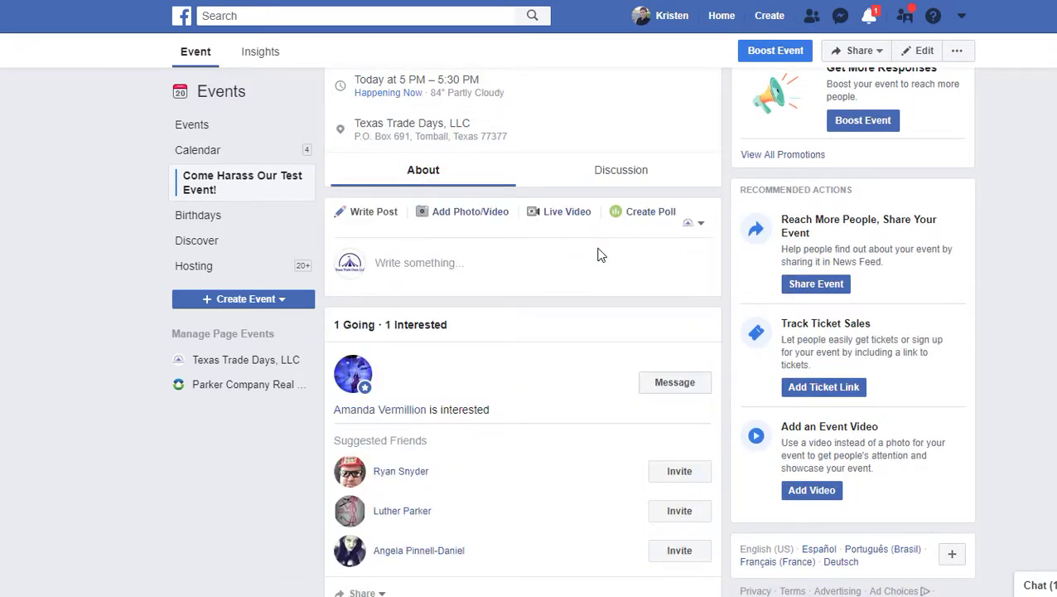
scroll(601, 258, "down", 4)
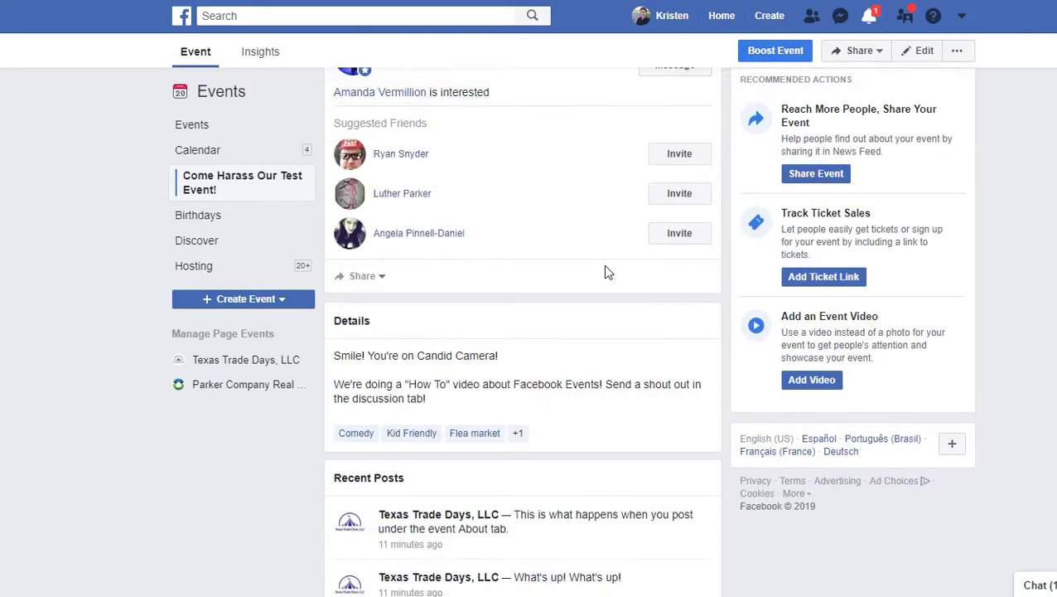
scroll(604, 264, "down", 1)
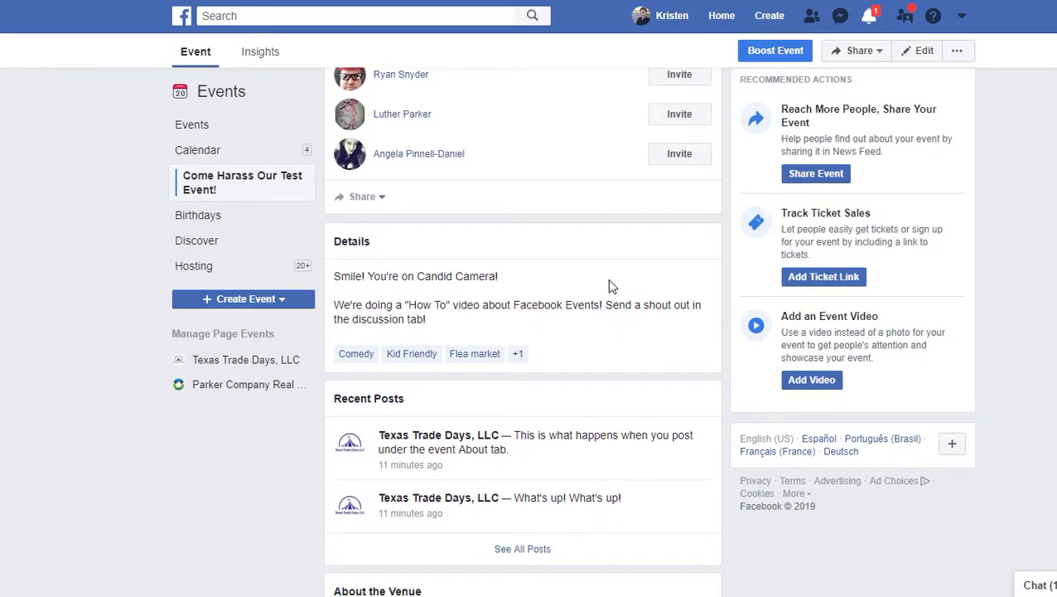
scroll(608, 279, "down", 1)
scroll(610, 285, "down", 3)
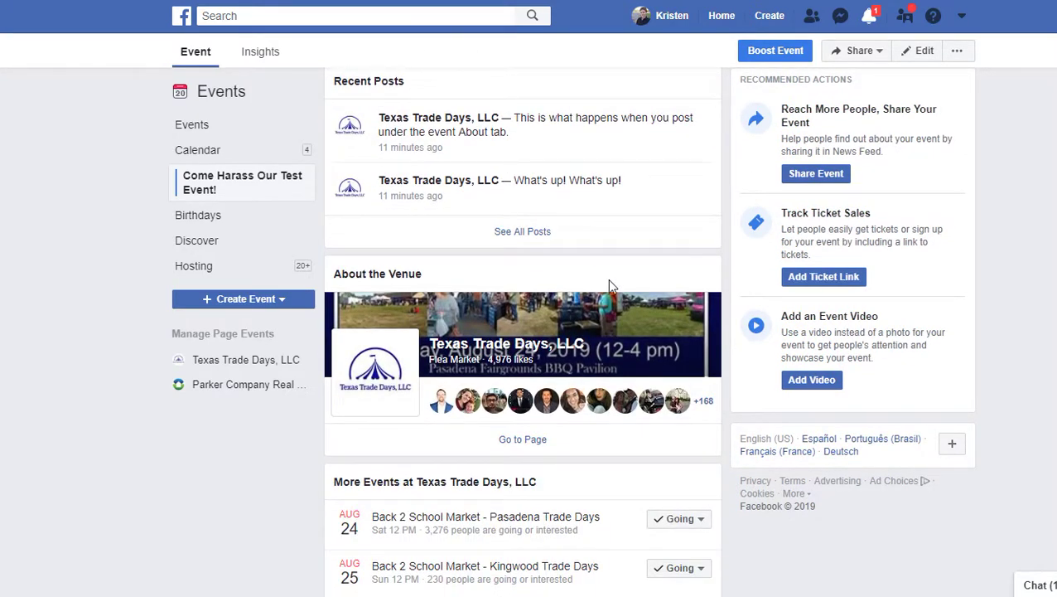
scroll(607, 279, "down", 5)
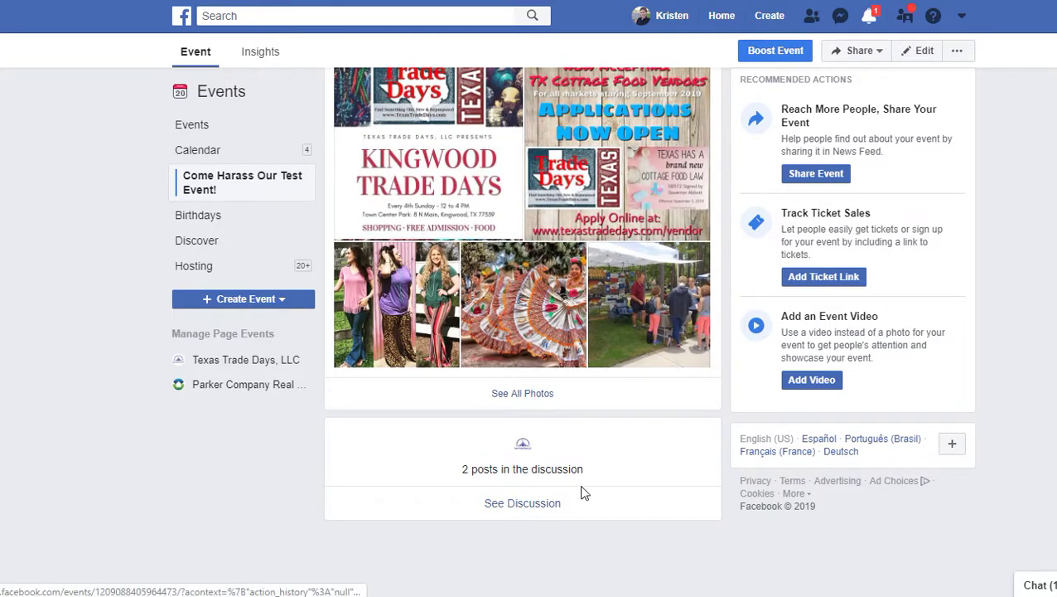
Step: Follow the About view's link to the discussion and compare the text post with the "What's up! What's up!" image post
left_click(555, 507)
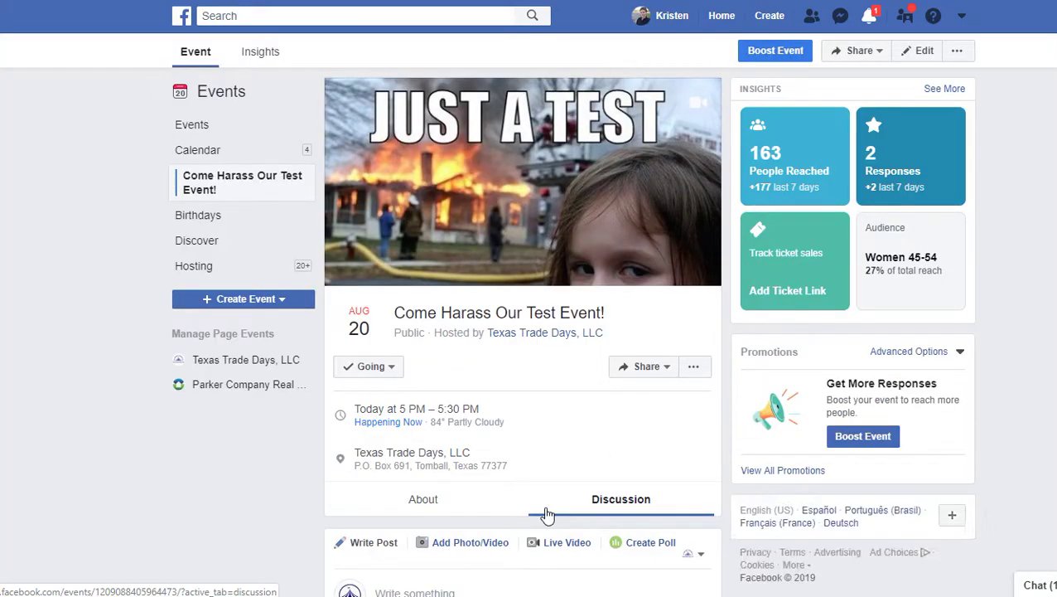
scroll(547, 512, "down", 2)
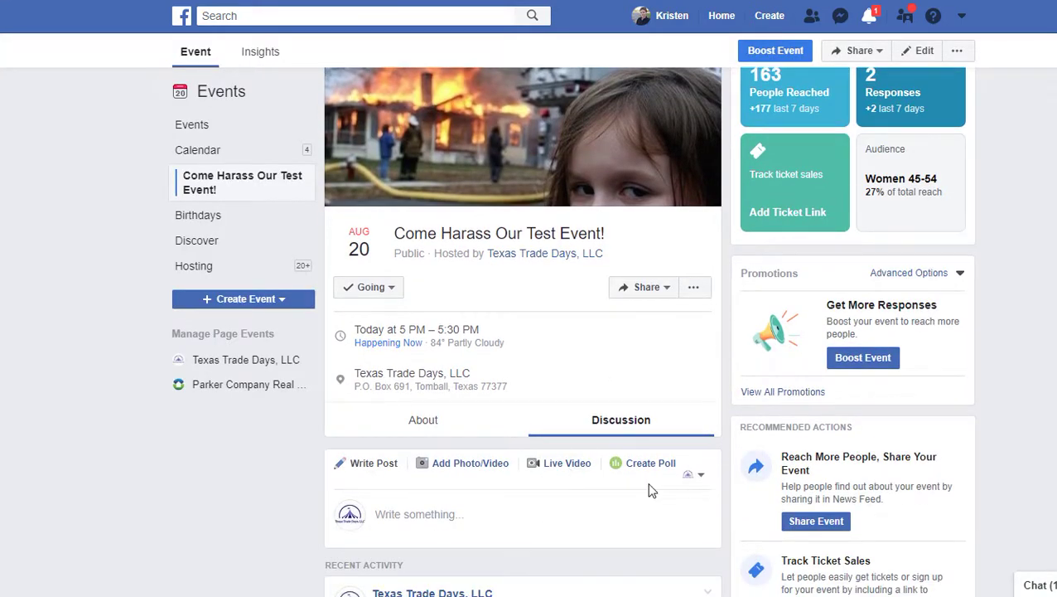
scroll(649, 488, "down", 5)
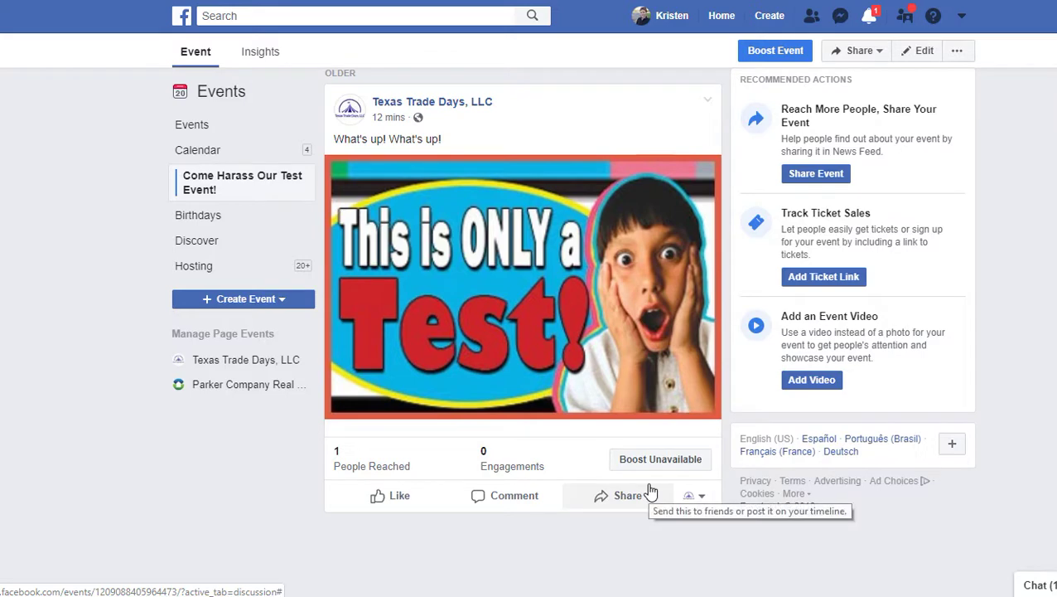
scroll(649, 492, "up", 5)
scroll(649, 490, "down", 4)
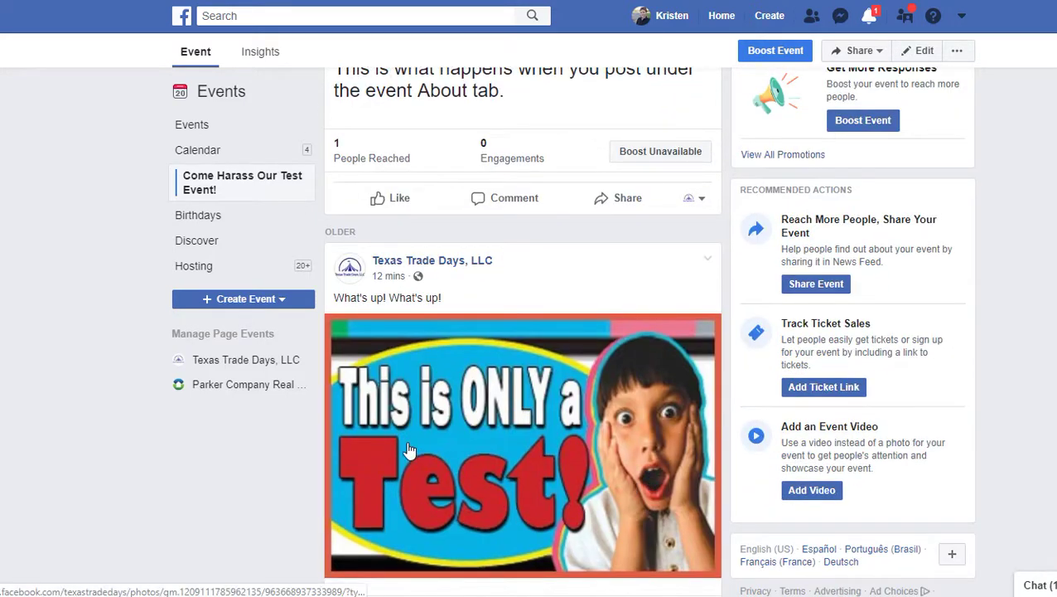
scroll(384, 319, "up", 2)
Step: Show the events being hosted and examine the Upcoming Birthdays section beside them
left_click(253, 268)
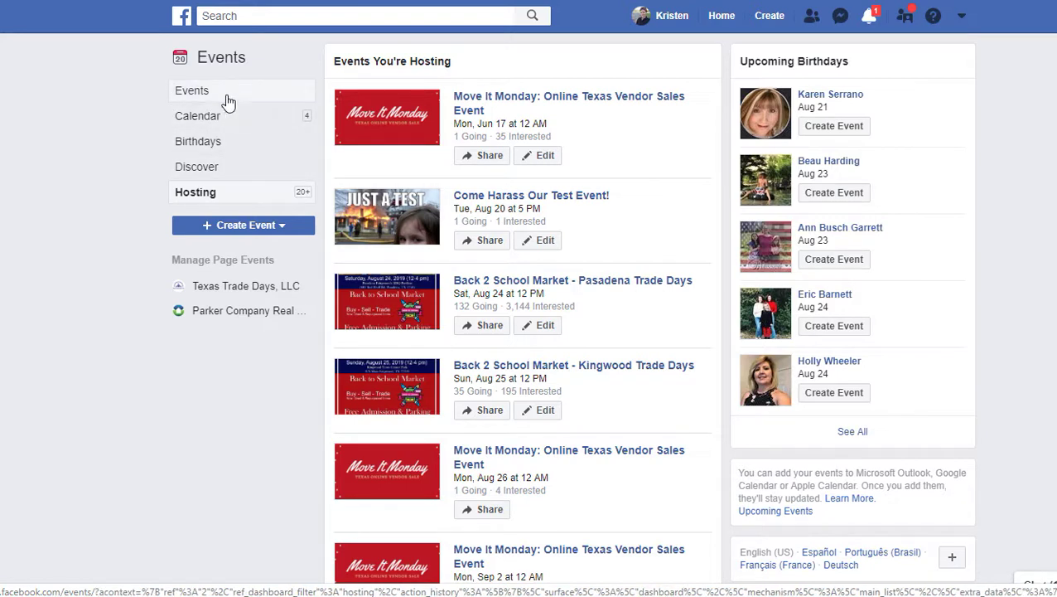
left_click_drag(871, 63, 734, 72)
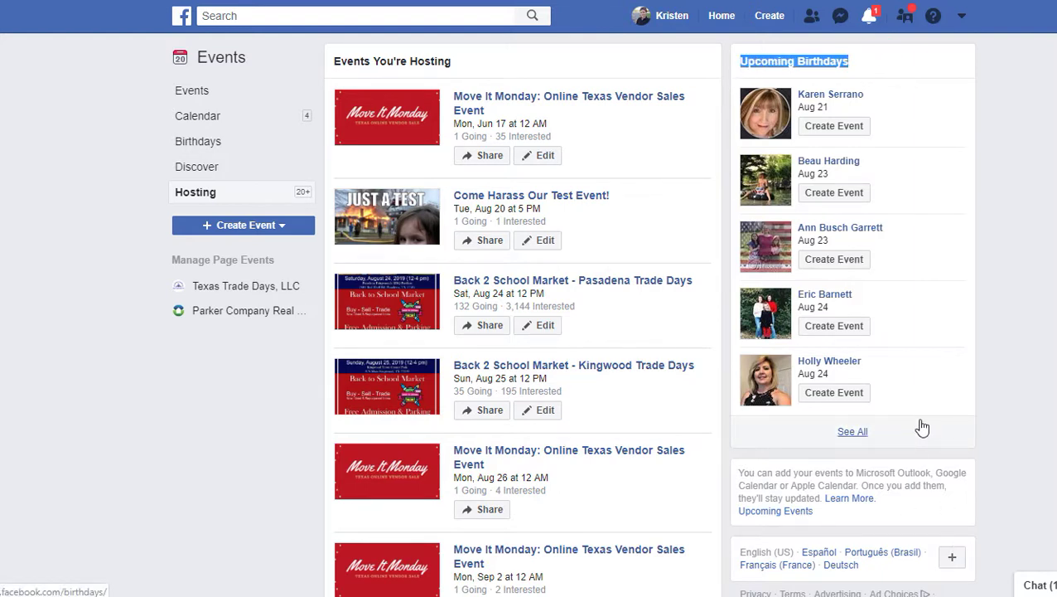
left_click(998, 211)
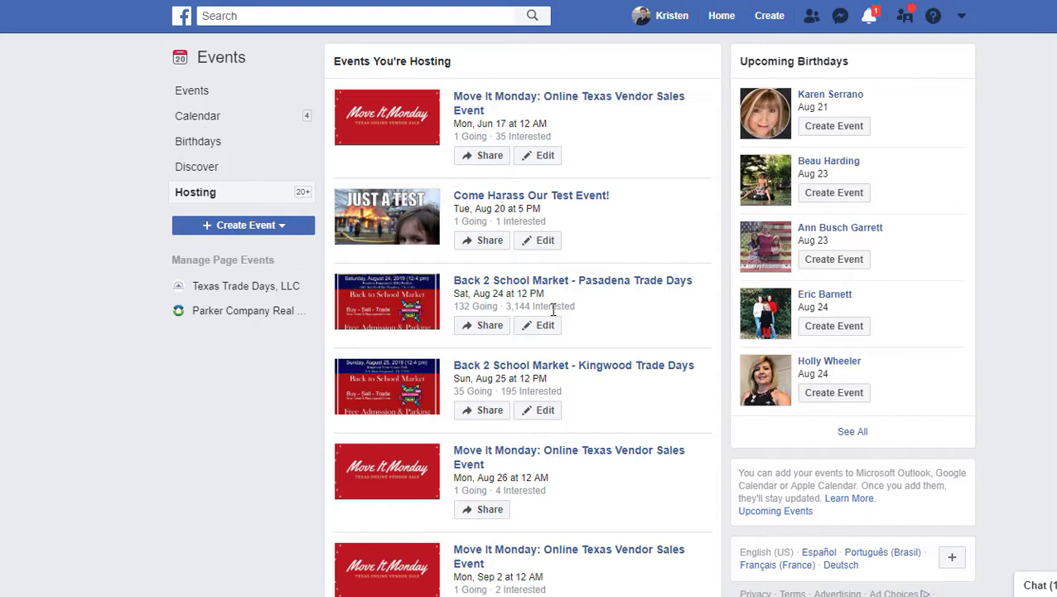
Step: Look through the full Events You're Hosting list and return to its beginning
scroll(554, 311, "down", 4)
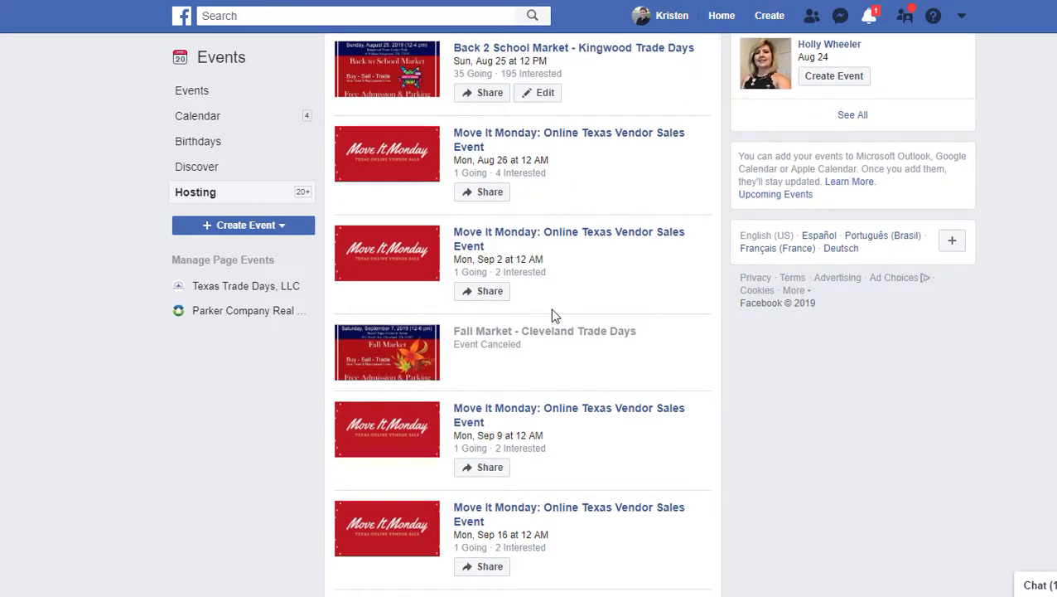
scroll(554, 315, "down", 6)
scroll(554, 315, "up", 10)
scroll(554, 315, "up", 1)
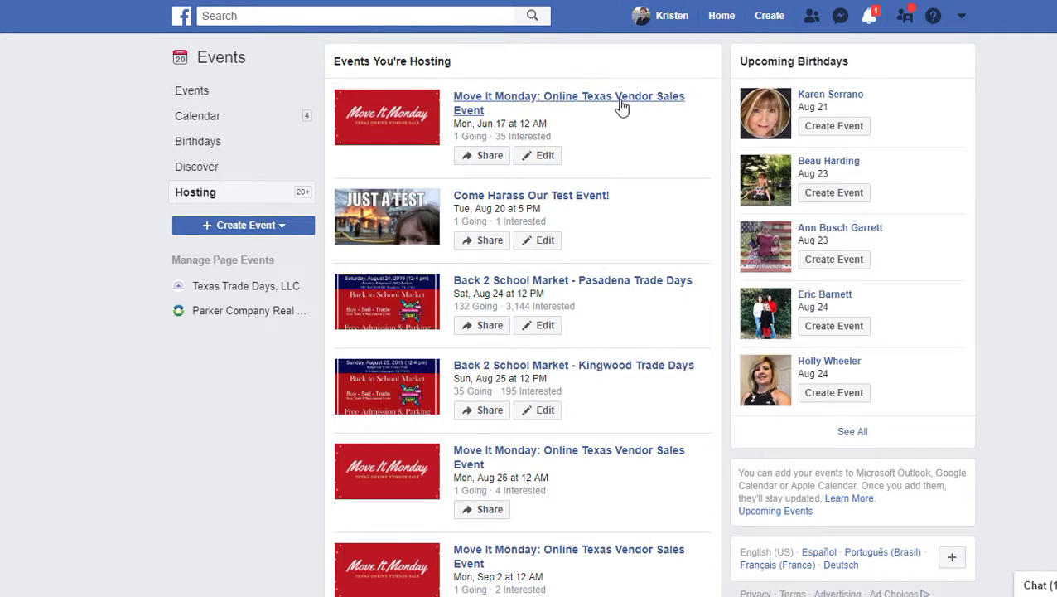